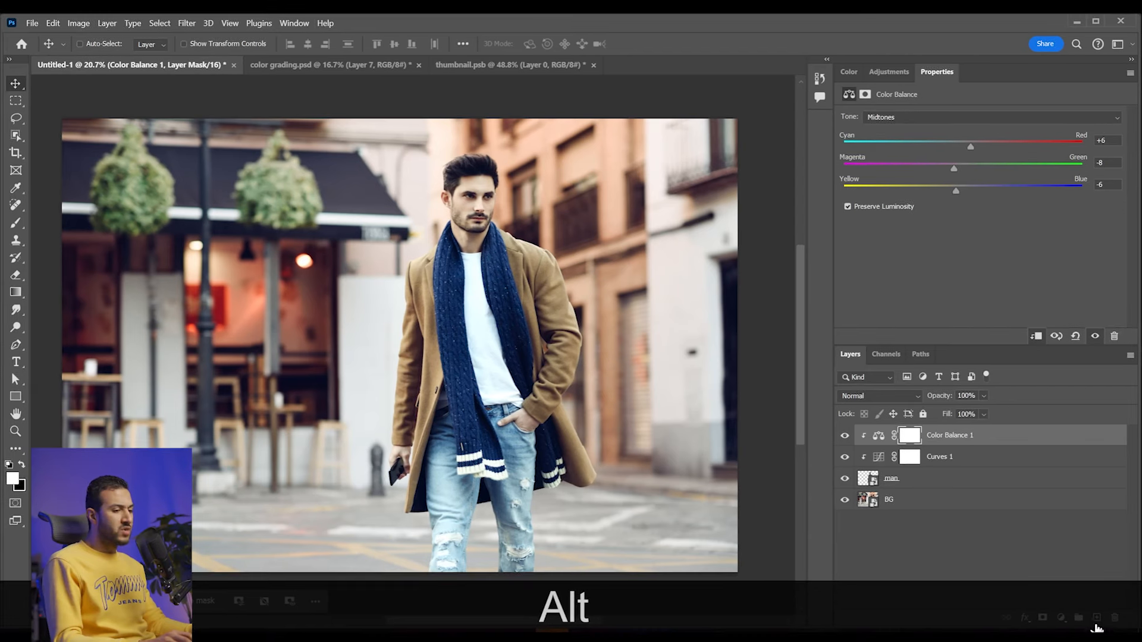
Step: Stamp all visible layers onto a new layer above Color Balance 1 and convert it to a smart object
{"action": "left_click", "coordinate": [1096, 619]}
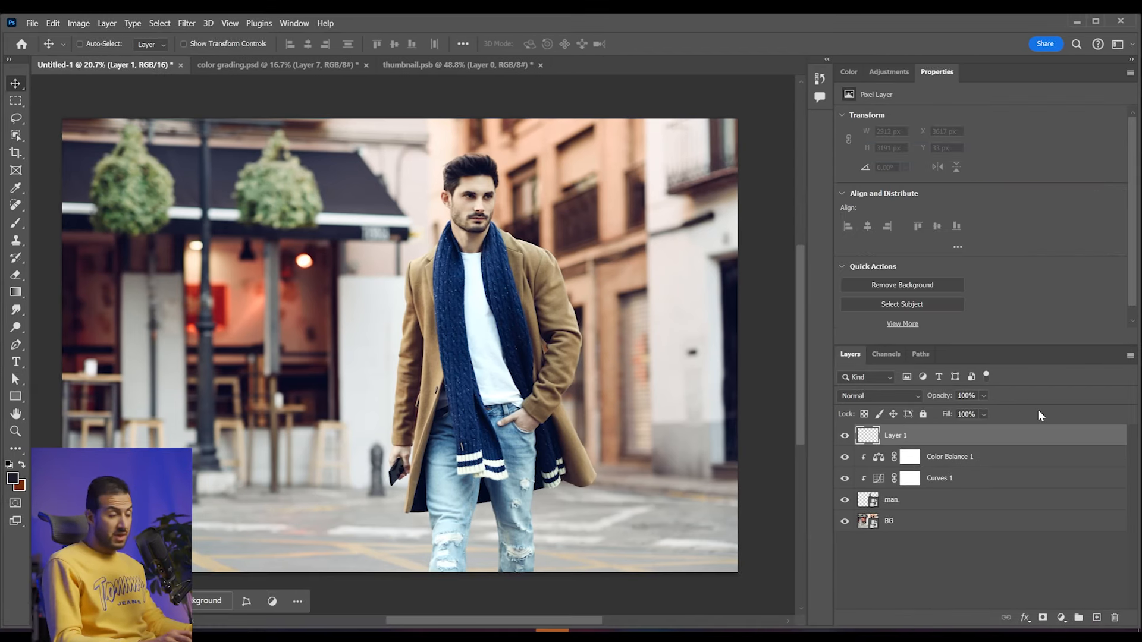
{"action": "key", "text": "ctrl+alt+shift"}
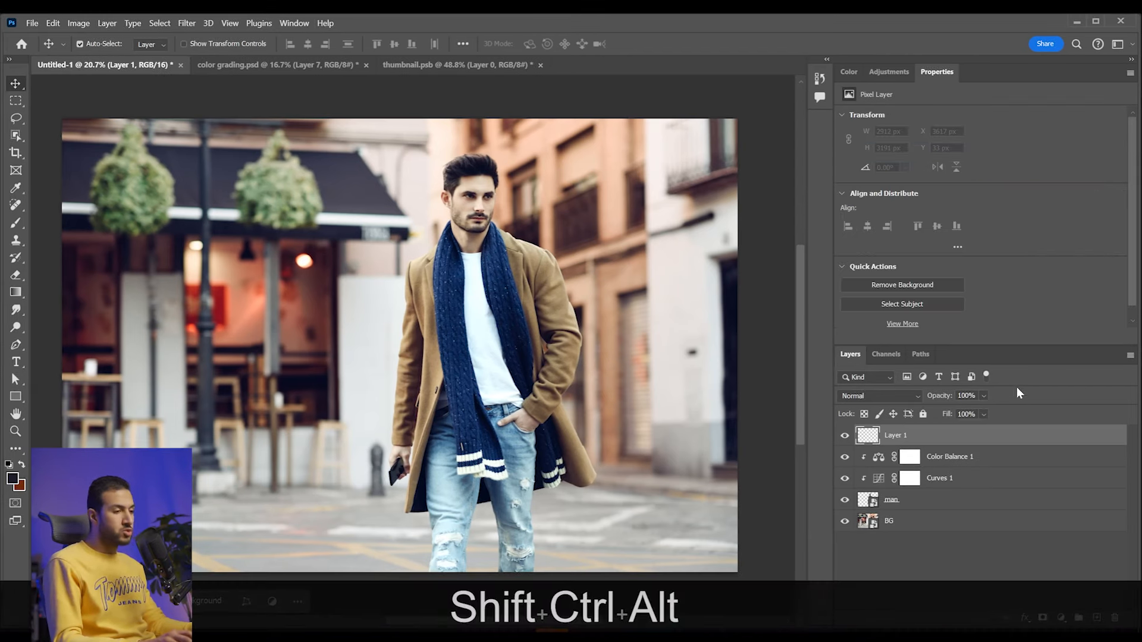
{"action": "key", "text": "ctrl+alt+shift+e"}
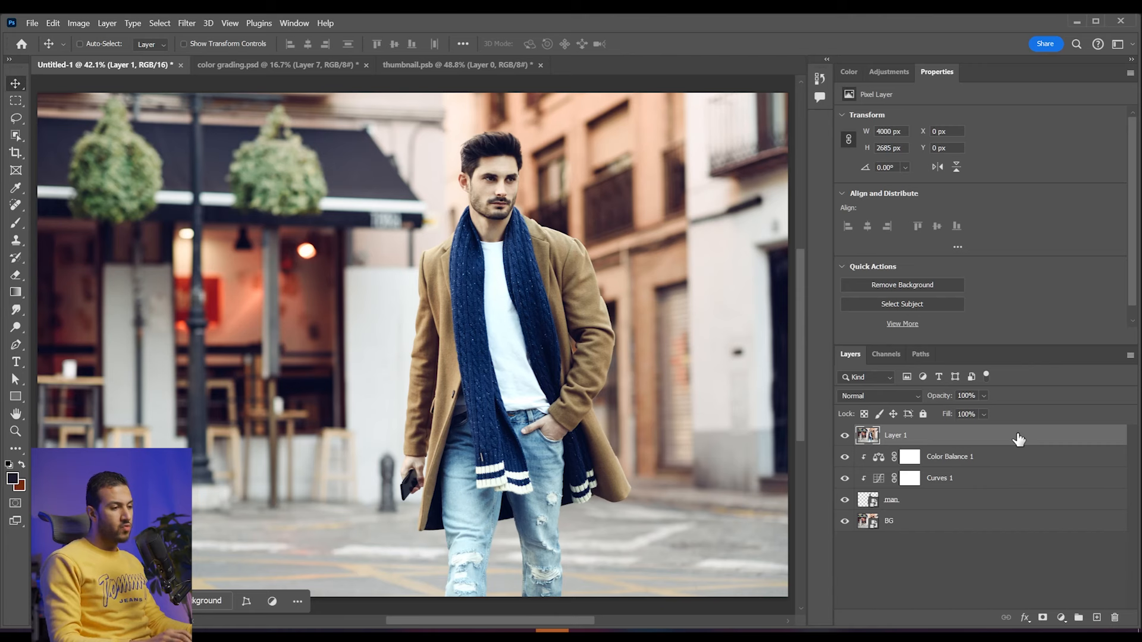
{"action": "right_click", "coordinate": [1019, 439]}
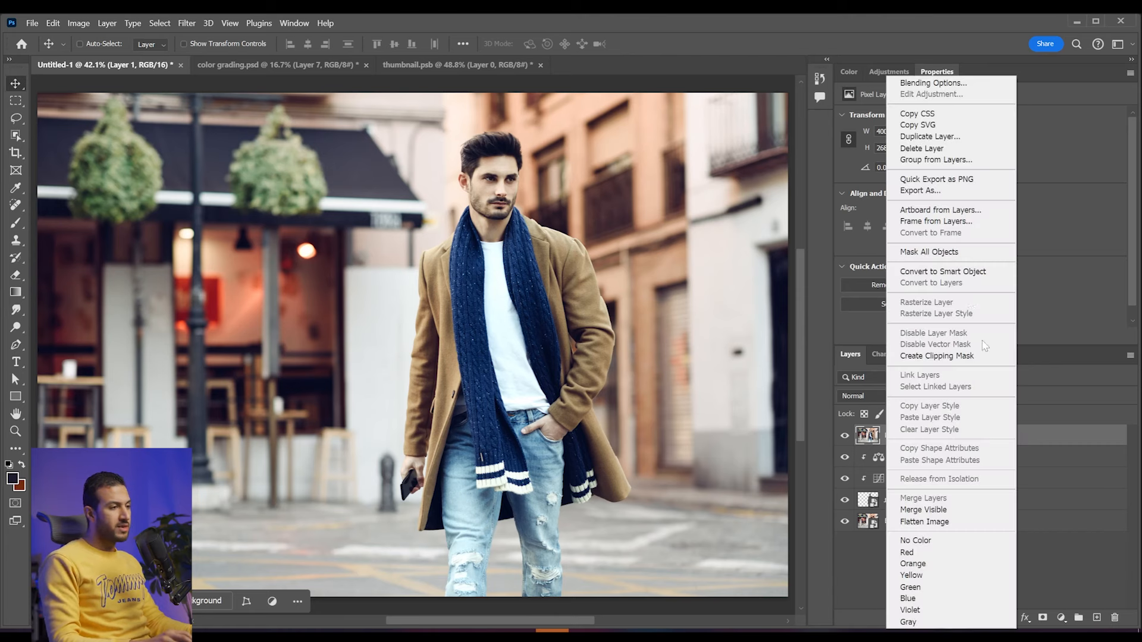
{"action": "left_click", "coordinate": [967, 280]}
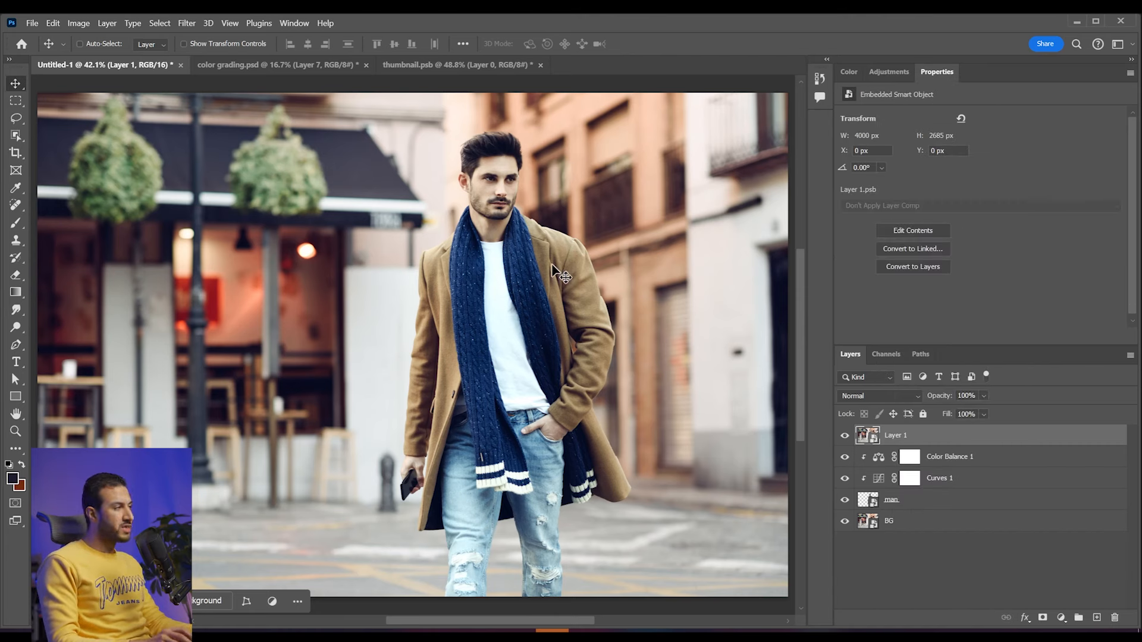
Step: Open the Camera Raw Filter on the merged smart object and enlarge the filter window
{"action": "left_click", "coordinate": [187, 24]}
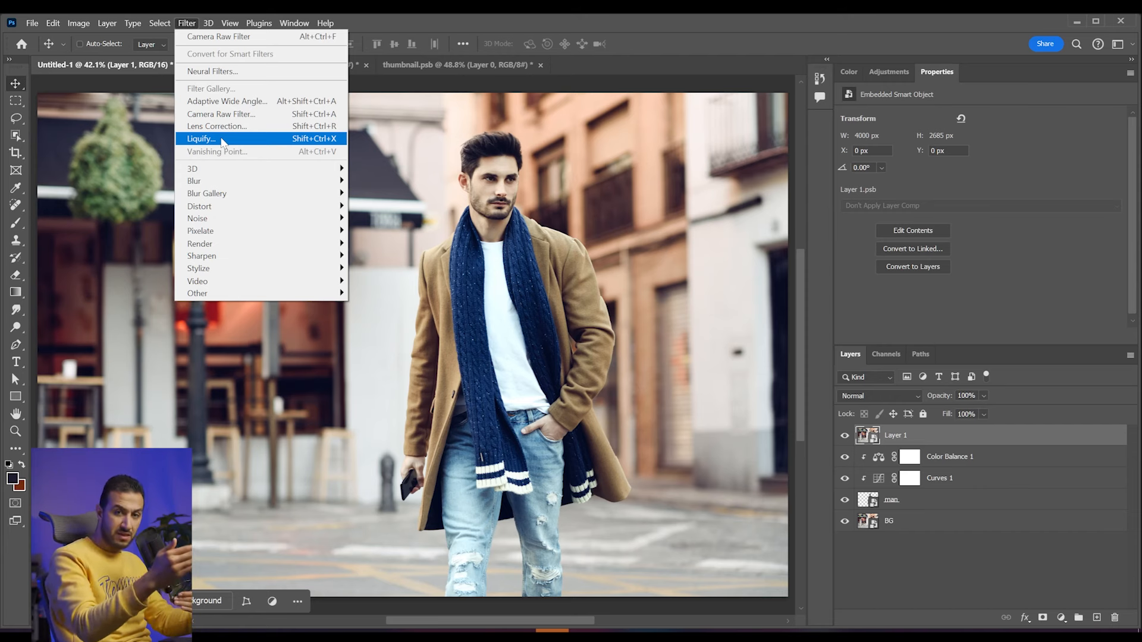
{"action": "key", "text": "space"}
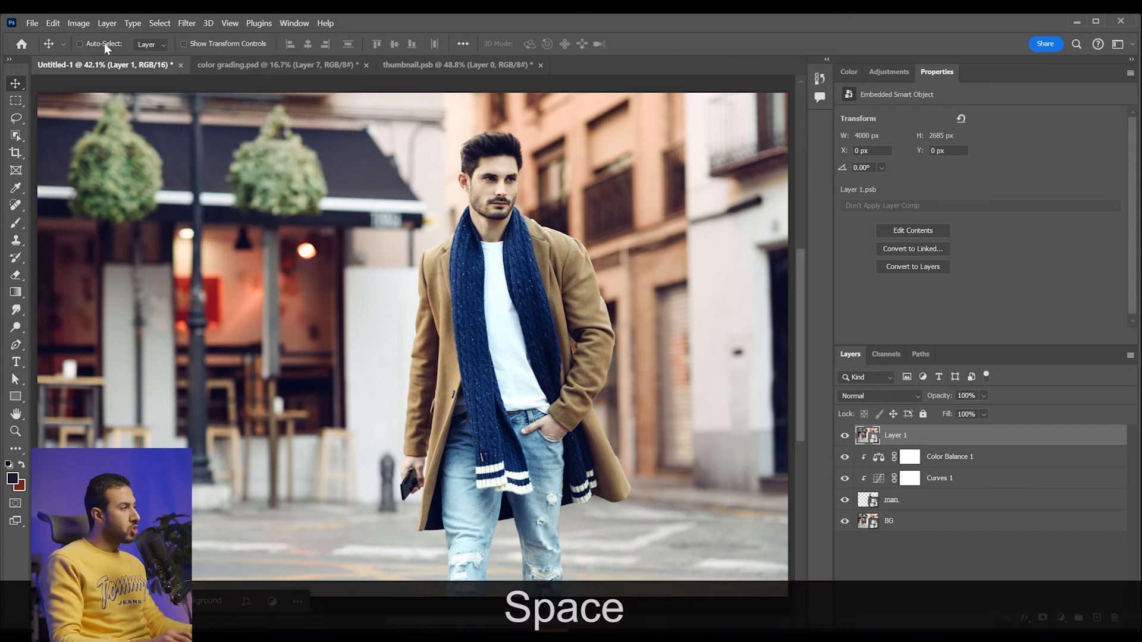
{"action": "left_click", "coordinate": [187, 23]}
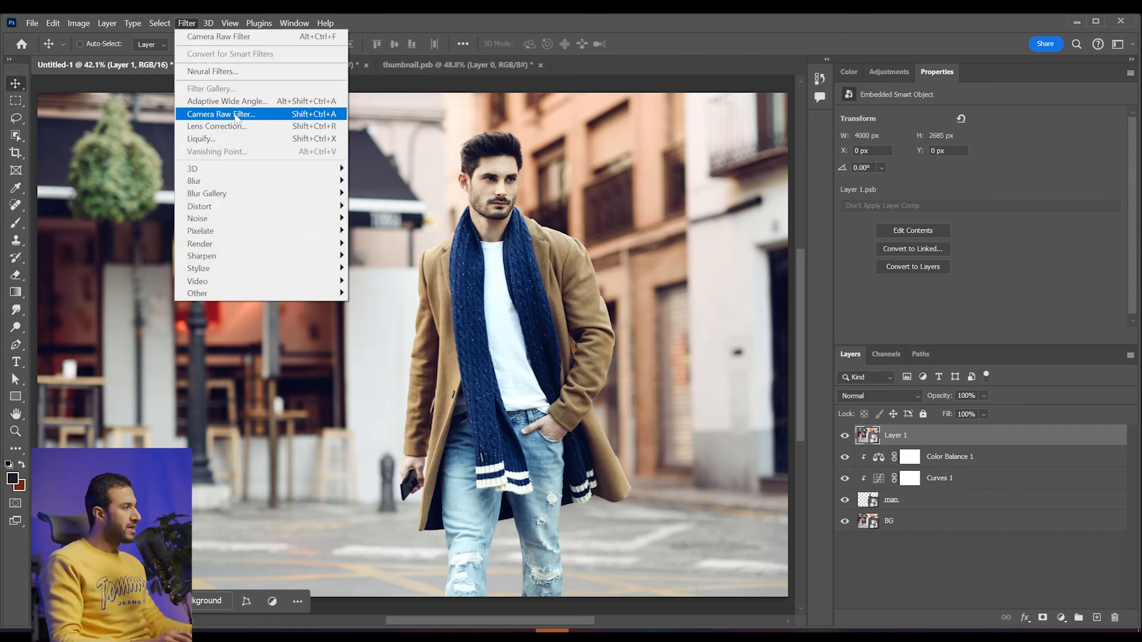
{"action": "left_click", "coordinate": [236, 115]}
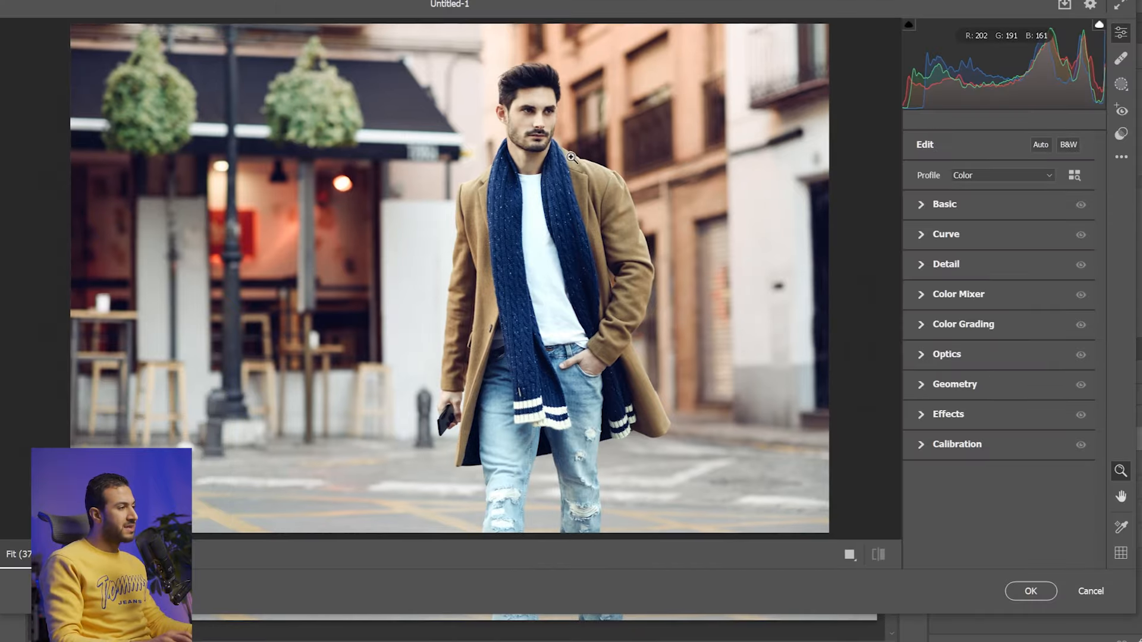
{"action": "left_click", "coordinate": [572, 158]}
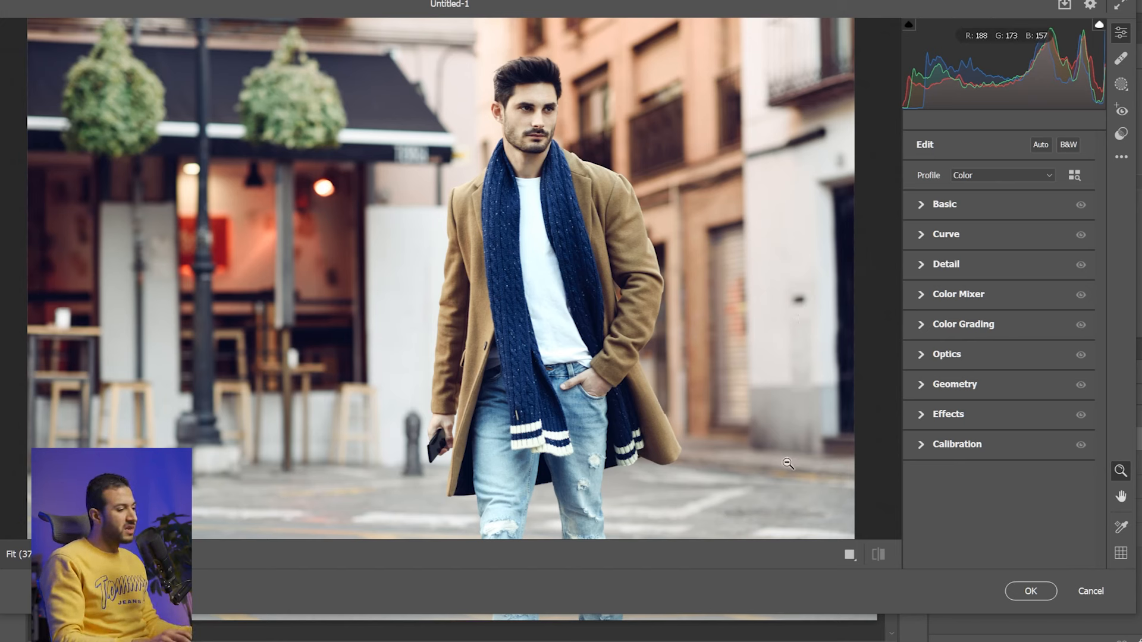
{"action": "left_click_drag", "start_coordinate": [930, 620], "coordinate": [931, 641]}
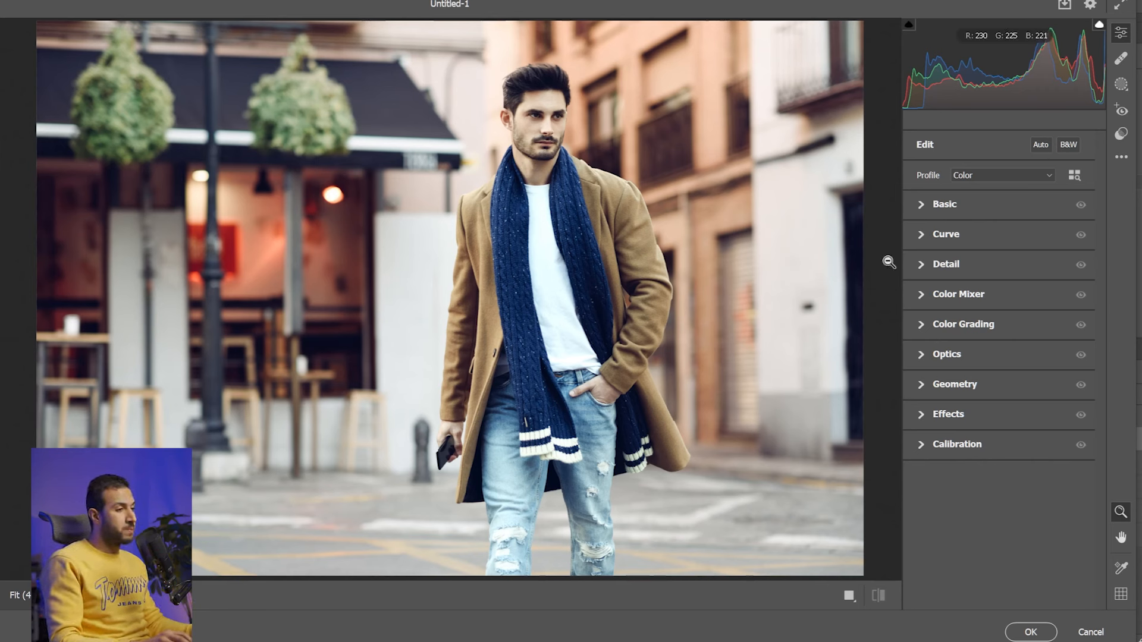
Step: In the Basic adjustments, set exposure to -1.20, highlights to -69, shadows to +36 and whites to +14
{"action": "left_click", "coordinate": [923, 207]}
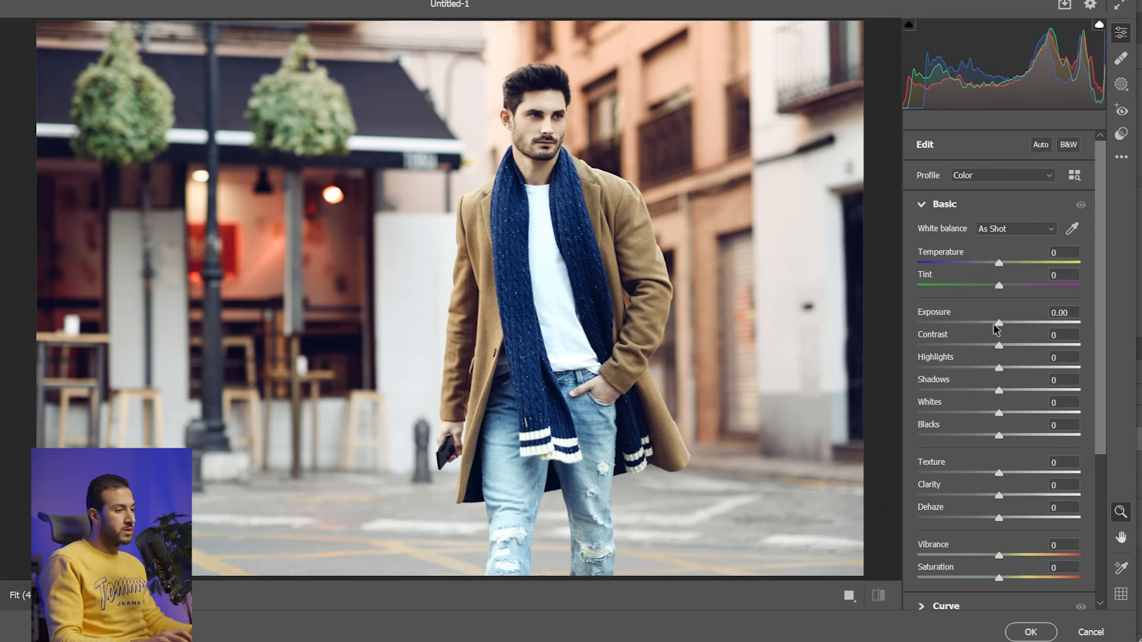
{"action": "left_click_drag", "start_coordinate": [1000, 324], "coordinate": [981, 322]}
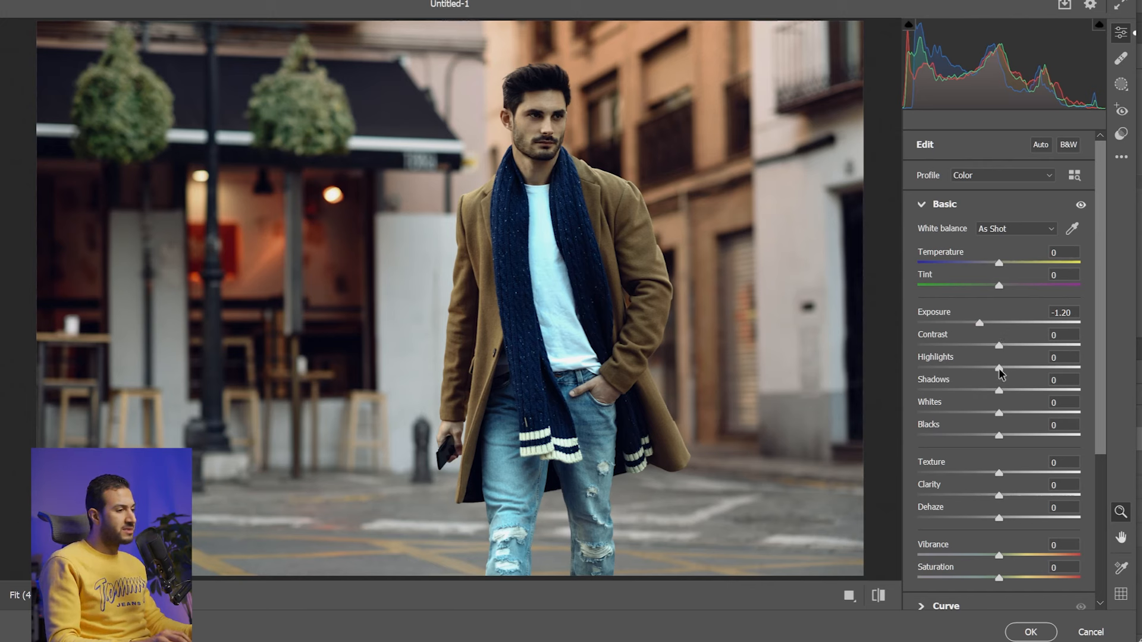
{"action": "left_click_drag", "start_coordinate": [995, 366], "coordinate": [944, 362]}
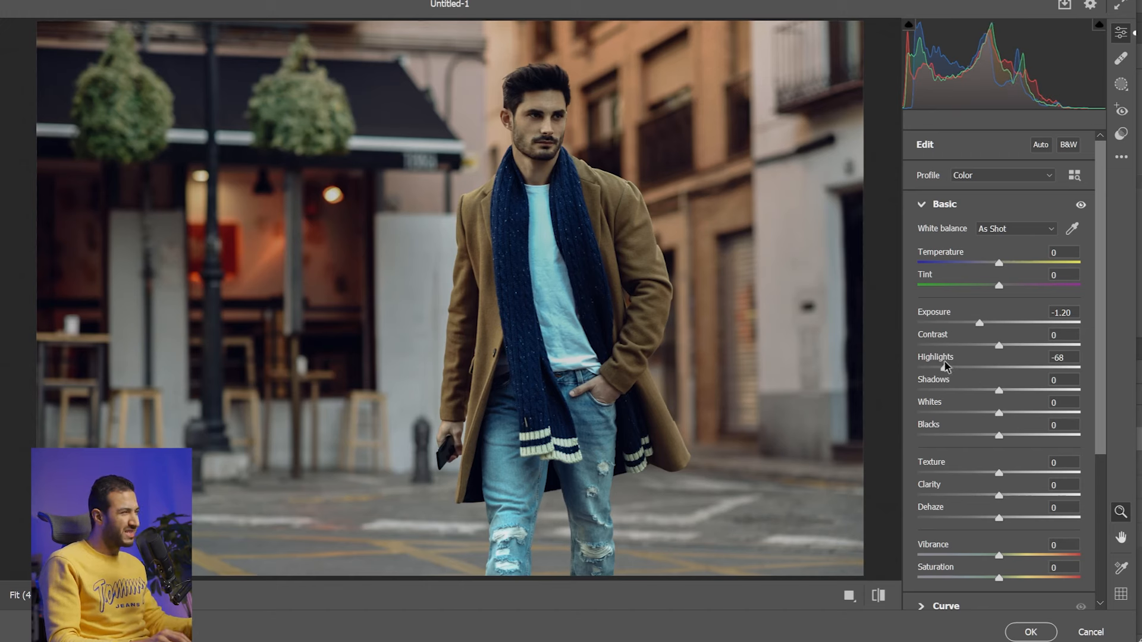
{"action": "left_click_drag", "start_coordinate": [945, 362], "coordinate": [944, 362]}
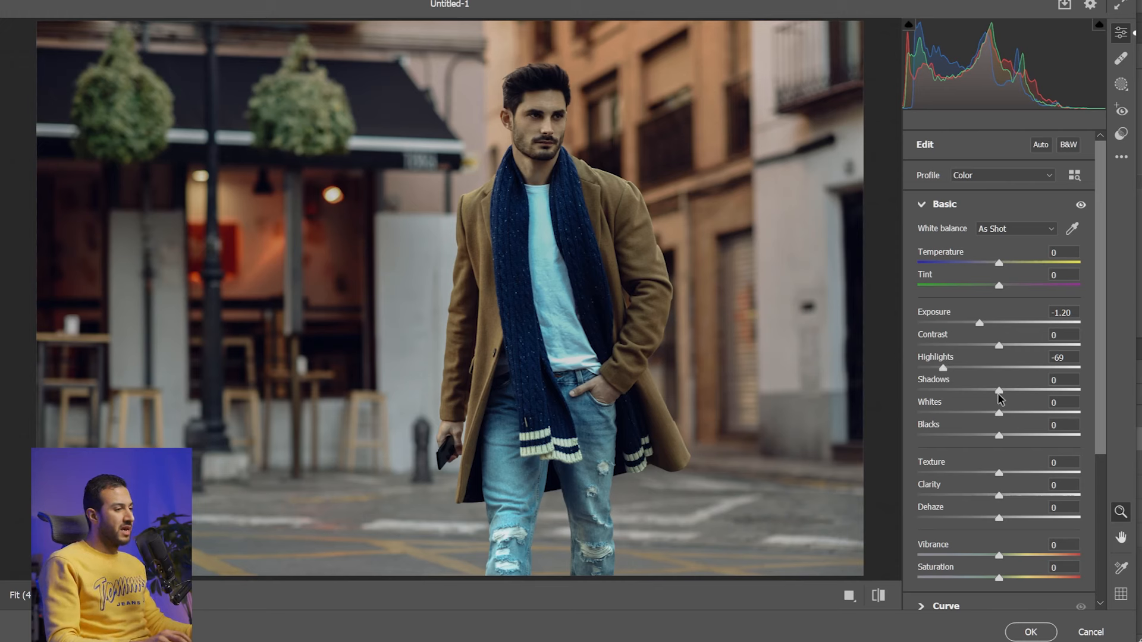
{"action": "left_click_drag", "start_coordinate": [998, 393], "coordinate": [1023, 392]}
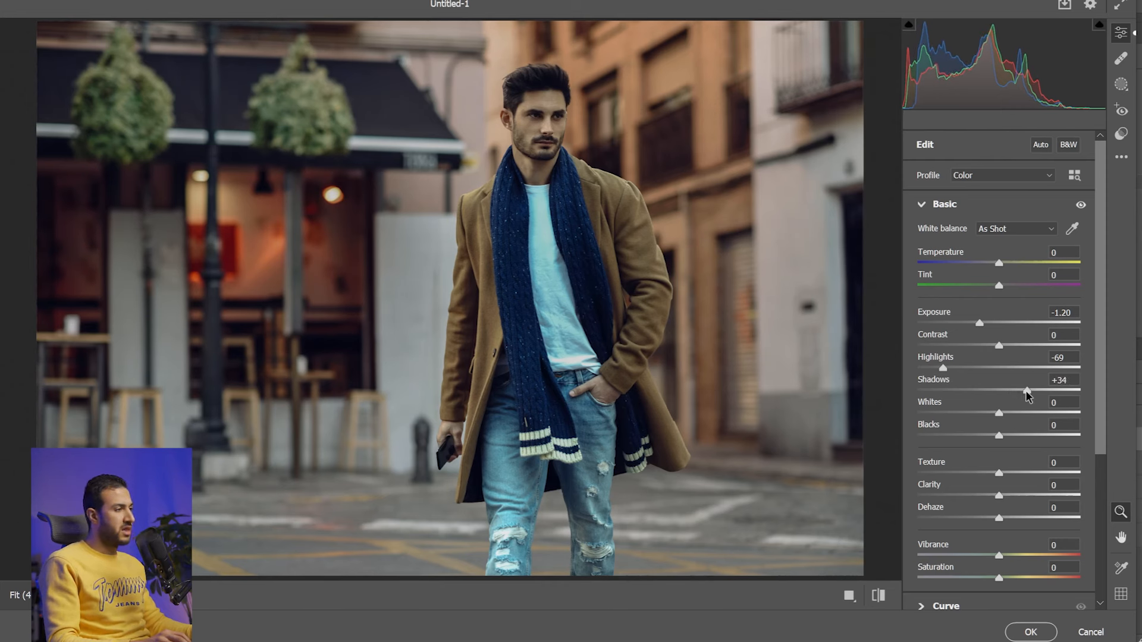
{"action": "left_click_drag", "start_coordinate": [1026, 390], "coordinate": [1011, 412]}
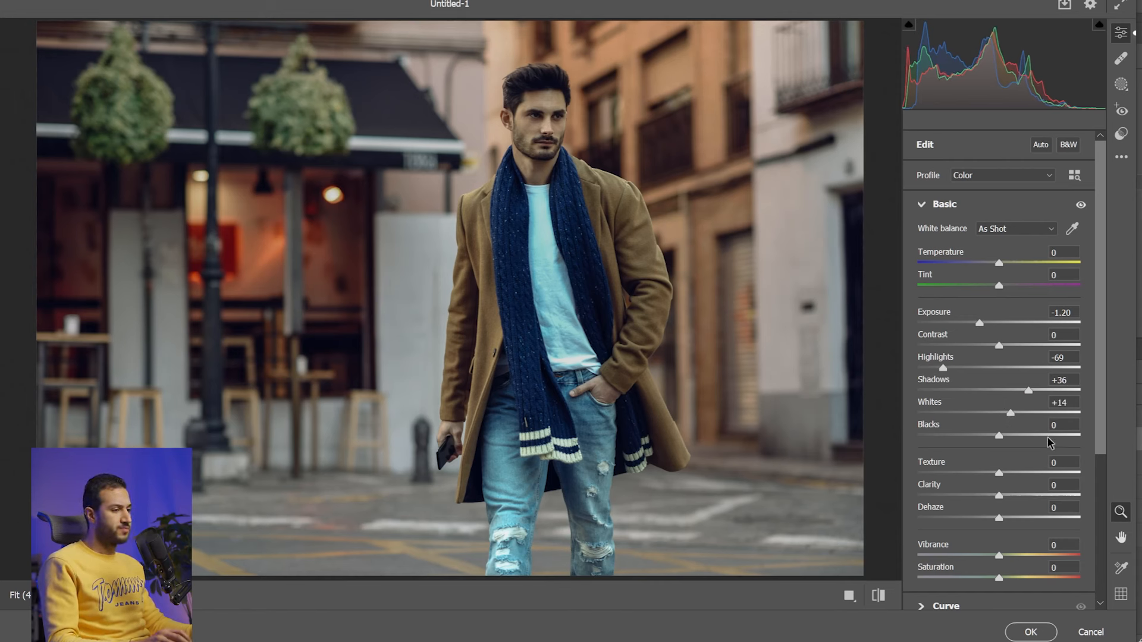
Step: Soften the image by setting texture to -19 and clarity to -15
{"action": "scroll", "coordinate": [1013, 439], "scroll_direction": "down", "scroll_amount": 2}
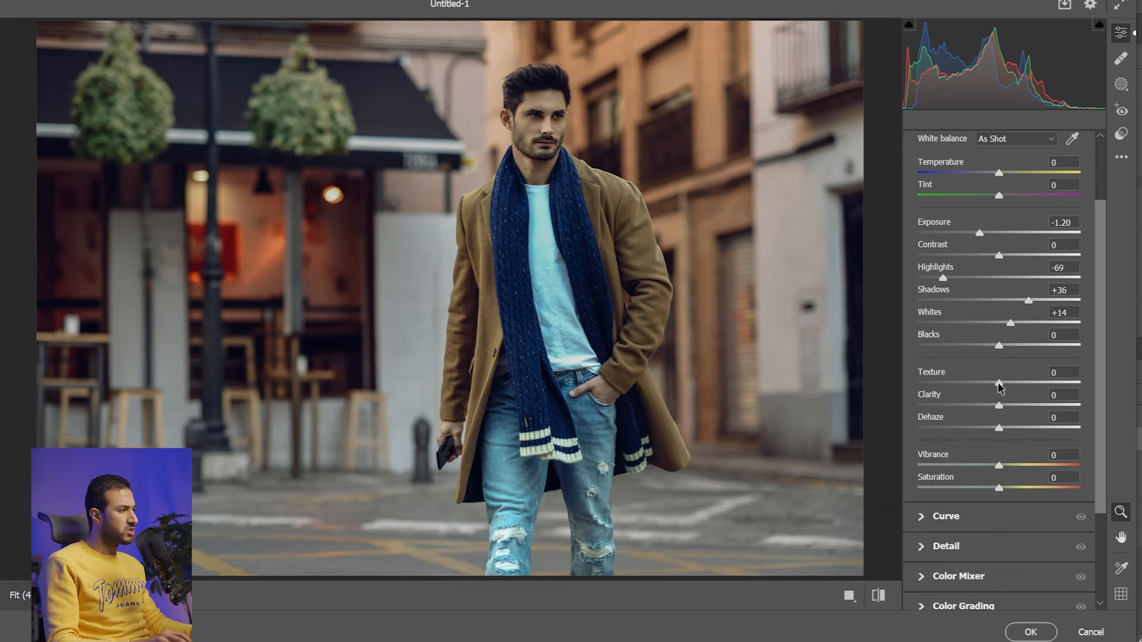
{"action": "left_click_drag", "start_coordinate": [1000, 388], "coordinate": [989, 388]}
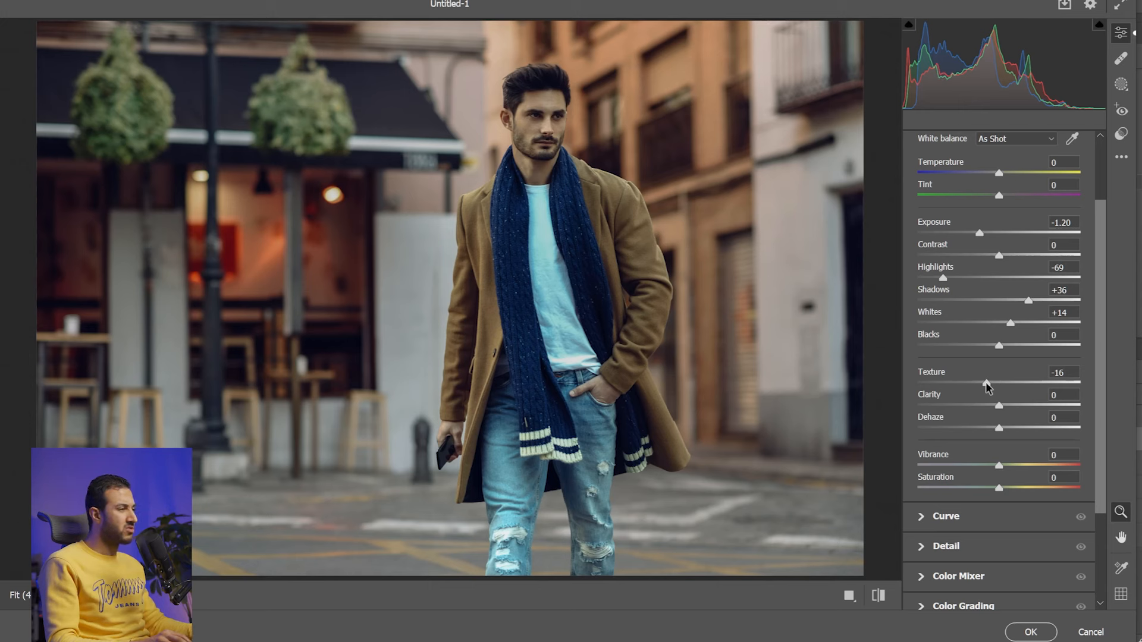
{"action": "left_click_drag", "start_coordinate": [986, 383], "coordinate": [984, 383]}
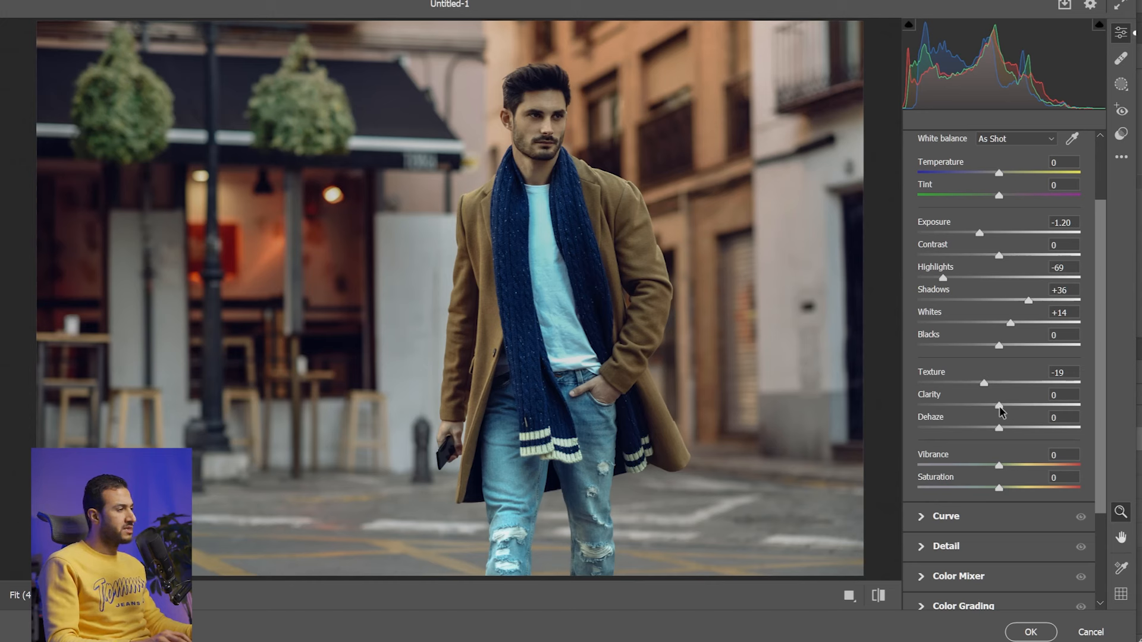
{"action": "left_click_drag", "start_coordinate": [1000, 409], "coordinate": [988, 406]}
{"action": "left_click_drag", "start_coordinate": [733, 376], "coordinate": [726, 377]}
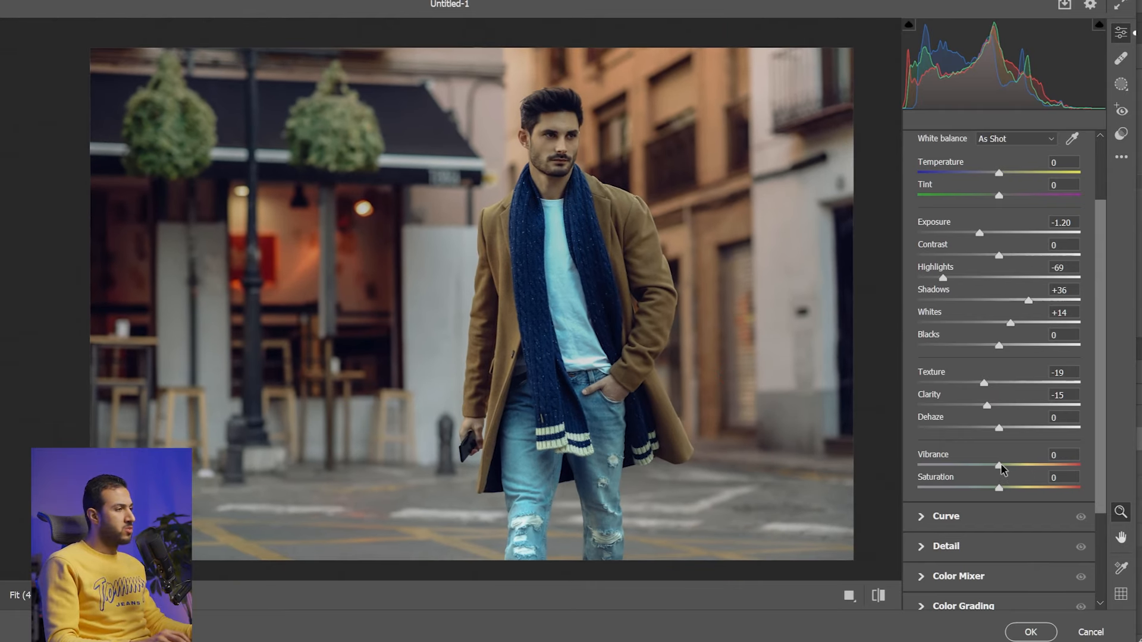
Step: Reset vibrance to 0 and set saturation to -6, comparing the image before and after the adjustments
{"action": "left_click_drag", "start_coordinate": [1002, 465], "coordinate": [993, 464]}
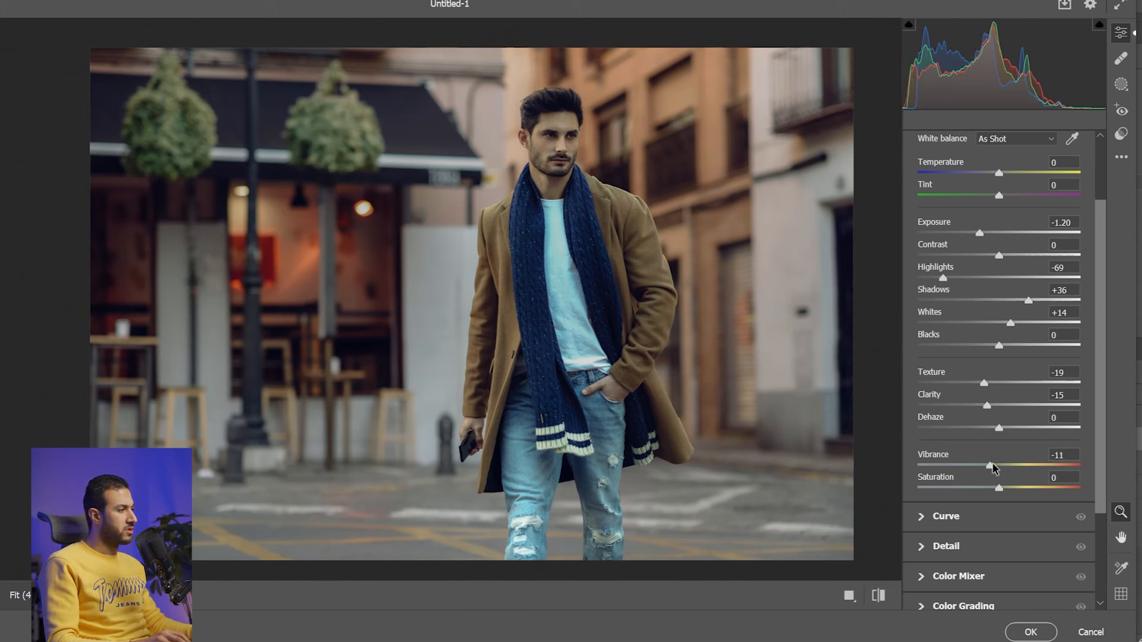
{"action": "double_click", "coordinate": [991, 465]}
{"action": "left_click_drag", "start_coordinate": [1003, 492], "coordinate": [998, 490]}
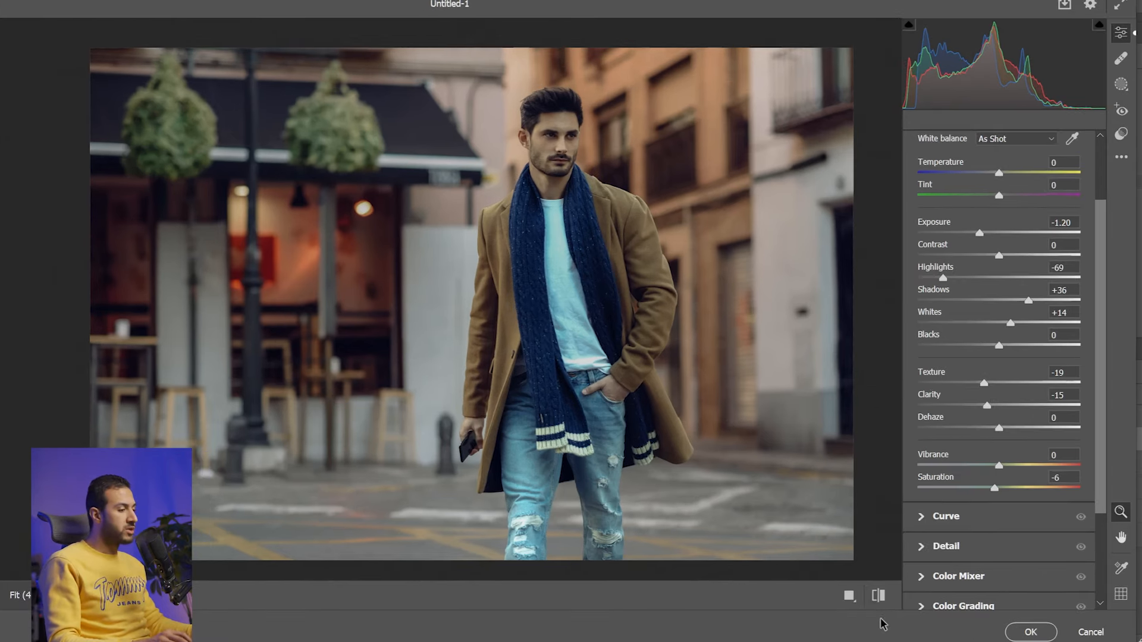
{"action": "left_click", "coordinate": [790, 575]}
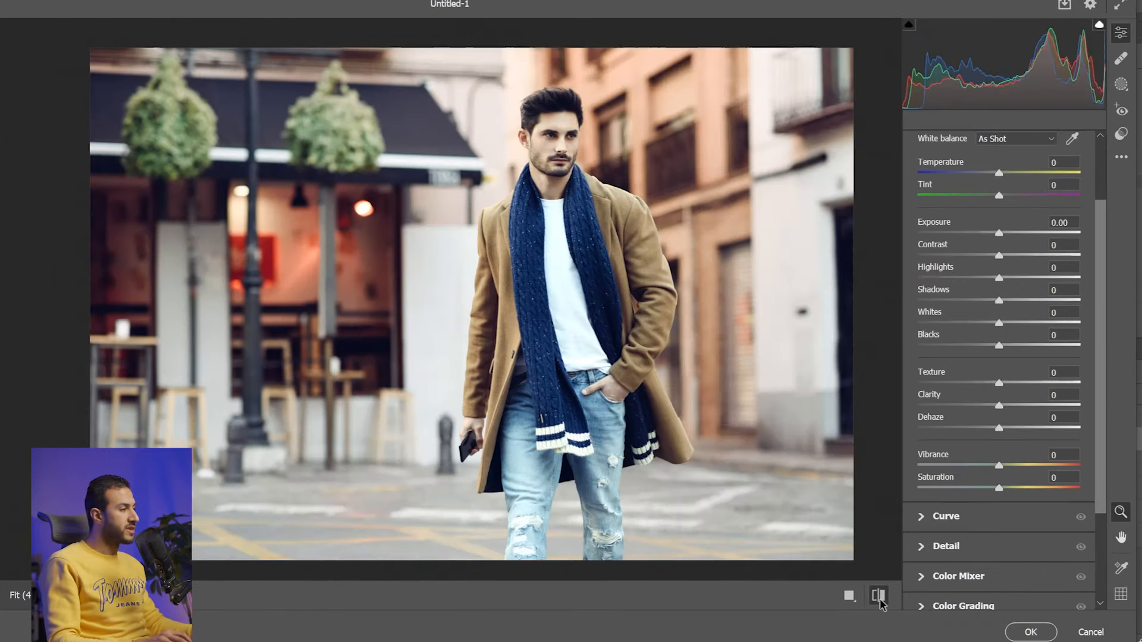
{"action": "left_click", "coordinate": [879, 596]}
{"action": "left_click", "coordinate": [880, 601]}
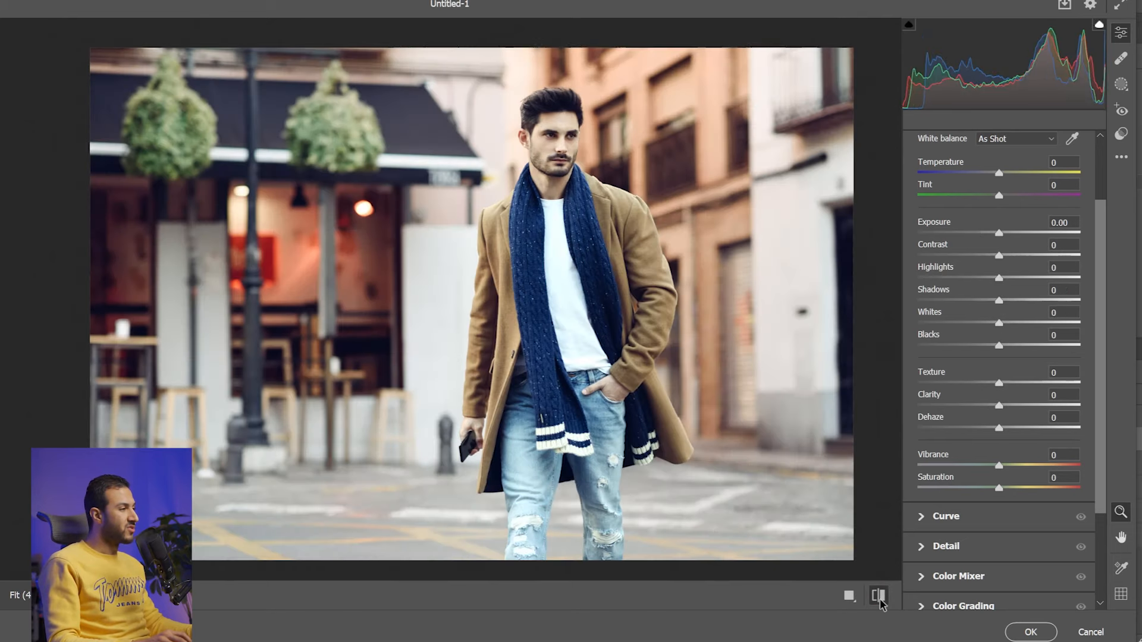
{"action": "left_click", "coordinate": [880, 601]}
Step: Set the white balance tint to +5 and temperature to +1, comparing the result with the original image
{"action": "mouse_move", "coordinate": [728, 315]}
{"action": "left_mouse_down"}
{"action": "mouse_move", "coordinate": [714, 314]}
{"action": "mouse_move", "coordinate": [730, 315]}
{"action": "left_mouse_up"}
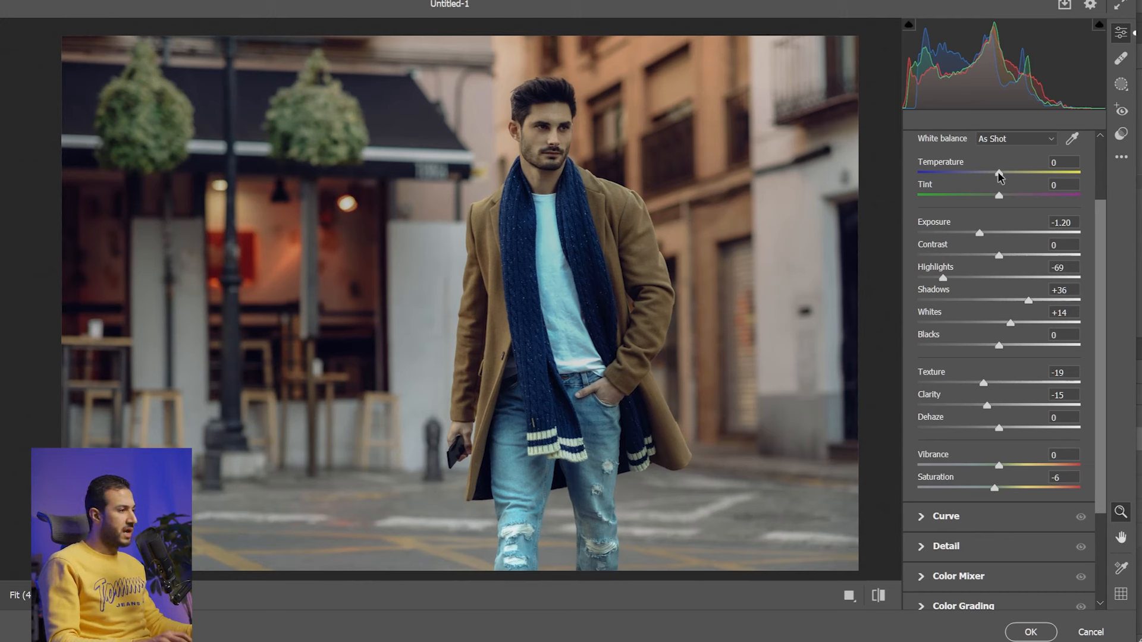
{"action": "left_click_drag", "start_coordinate": [999, 196], "coordinate": [1006, 201]}
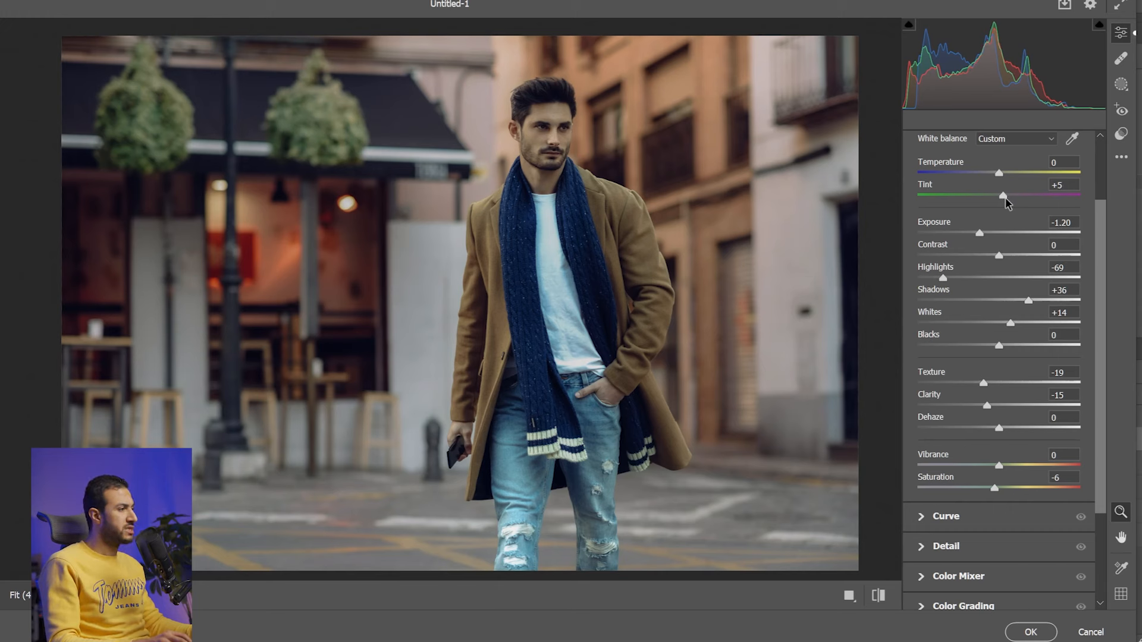
{"action": "left_click_drag", "start_coordinate": [999, 174], "coordinate": [1002, 175]}
{"action": "mouse_move", "coordinate": [704, 384]}
{"action": "left_mouse_down"}
{"action": "mouse_move", "coordinate": [689, 380]}
{"action": "mouse_move", "coordinate": [701, 381]}
{"action": "left_mouse_up"}
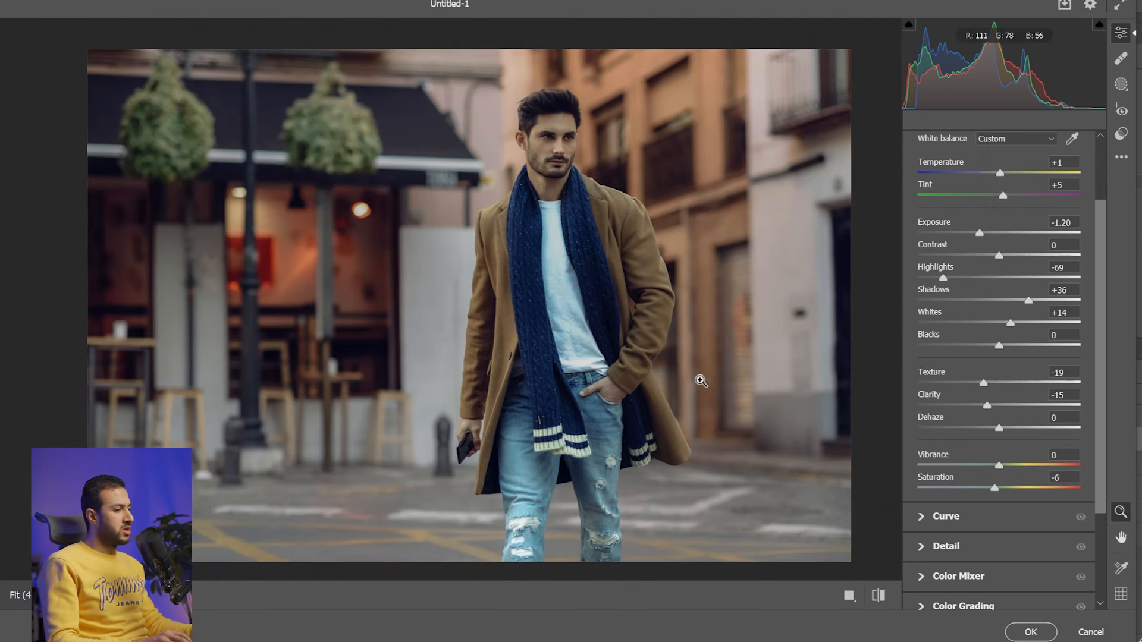
{"action": "left_click", "coordinate": [880, 596]}
{"action": "left_click", "coordinate": [884, 597]}
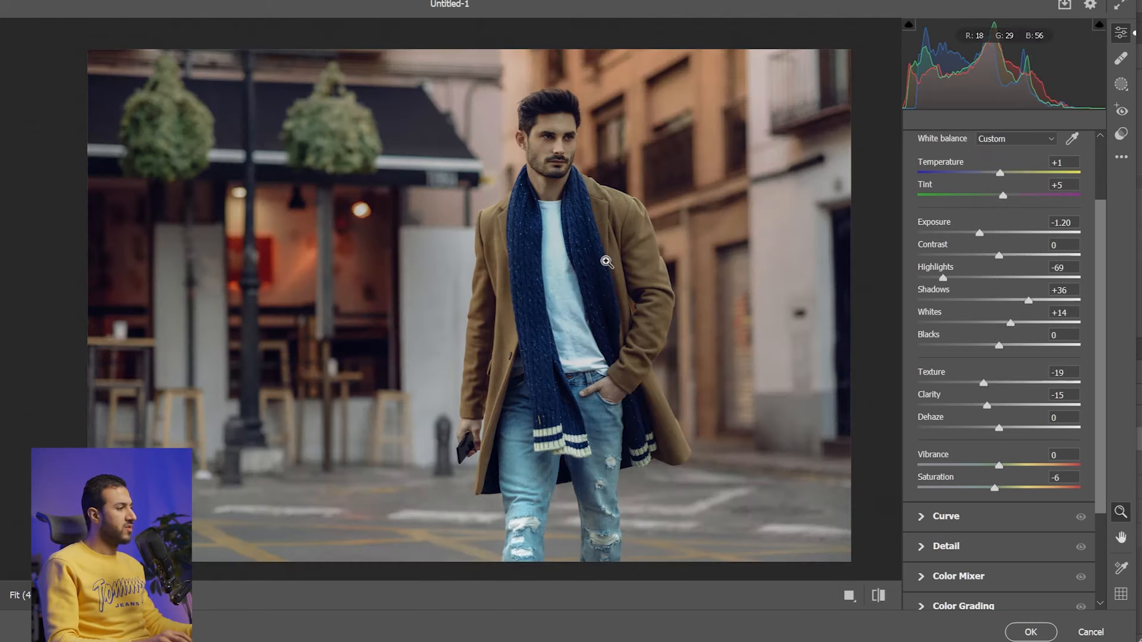
Step: In the Calibration adjustments, set the Blue Primary hue to -16 and its saturation to +12
{"action": "scroll", "coordinate": [999, 198], "scroll_direction": "up", "scroll_amount": 3}
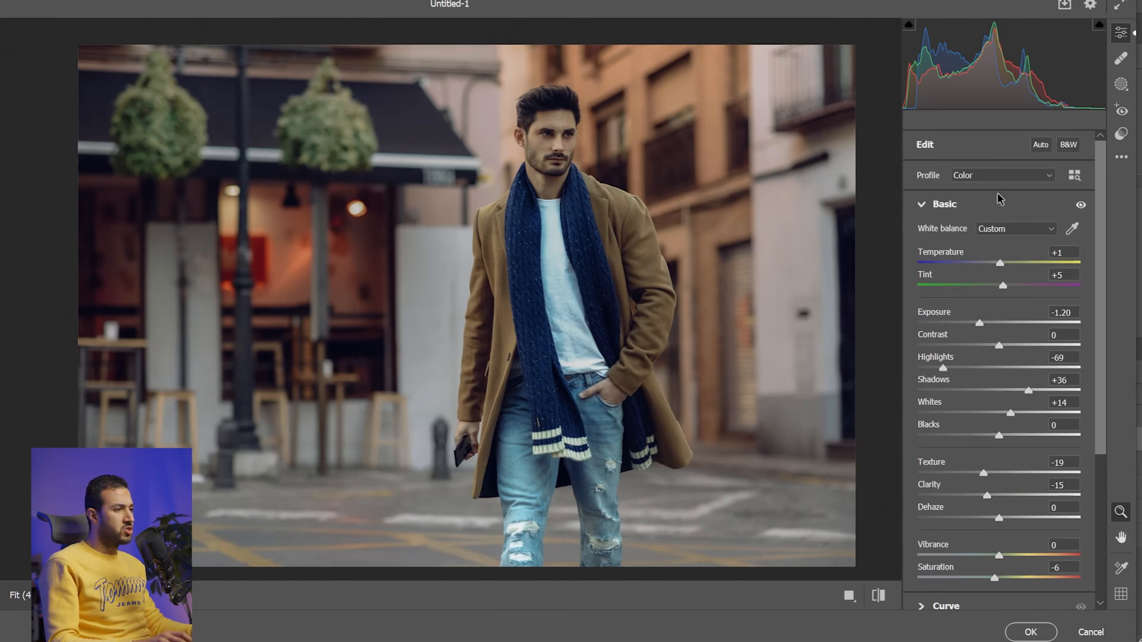
{"action": "left_click", "coordinate": [922, 203]}
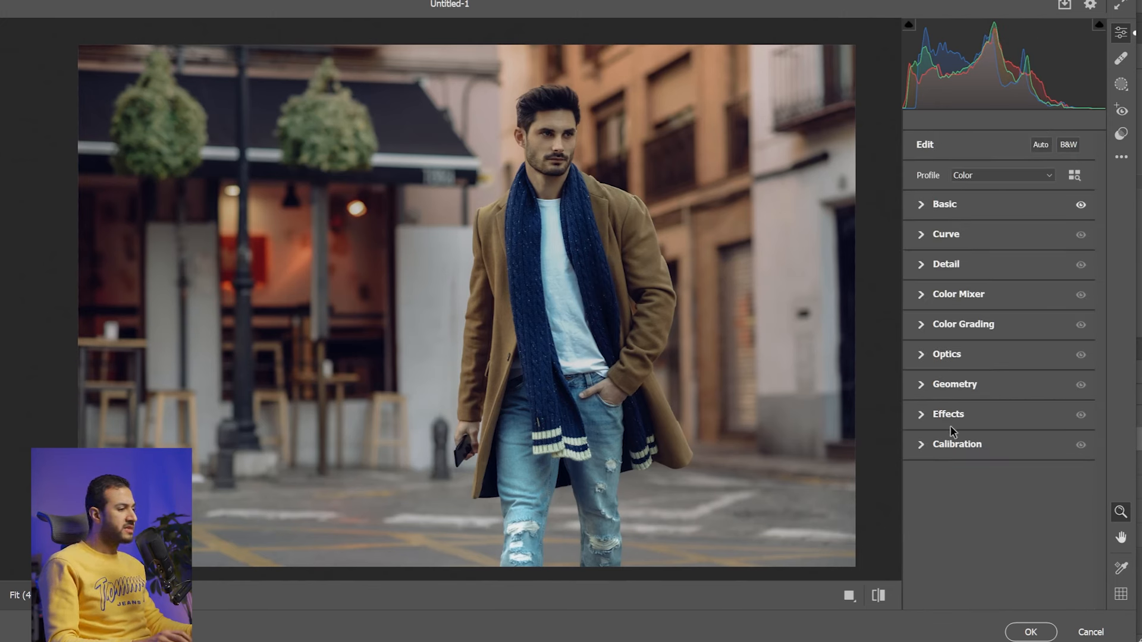
{"action": "left_click", "coordinate": [922, 446]}
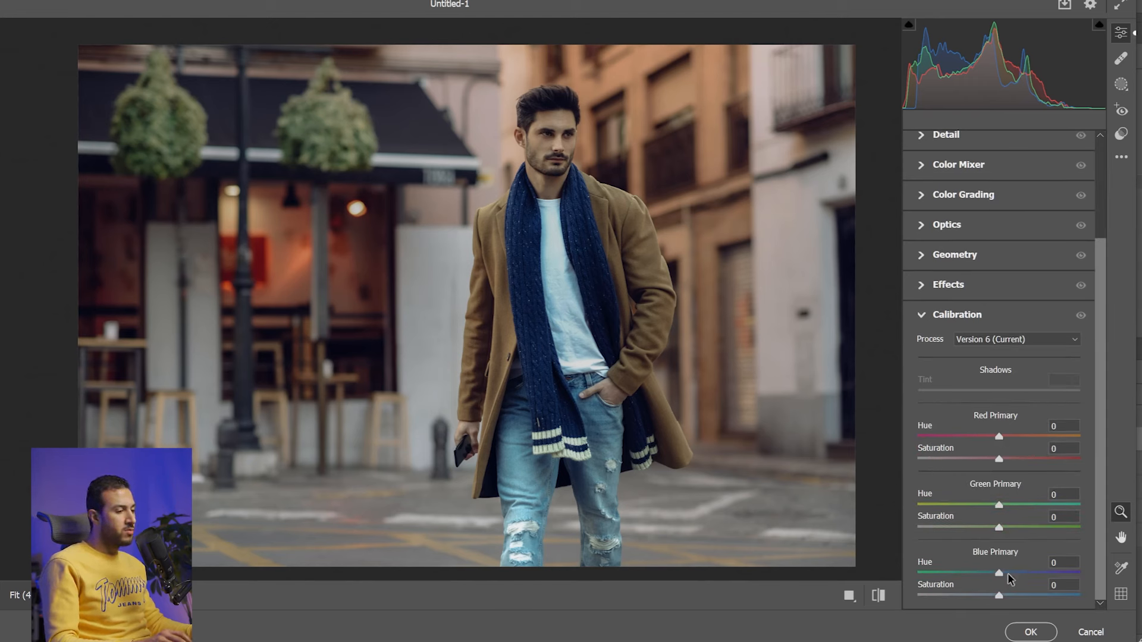
{"action": "left_click_drag", "start_coordinate": [552, 104], "coordinate": [616, 183]}
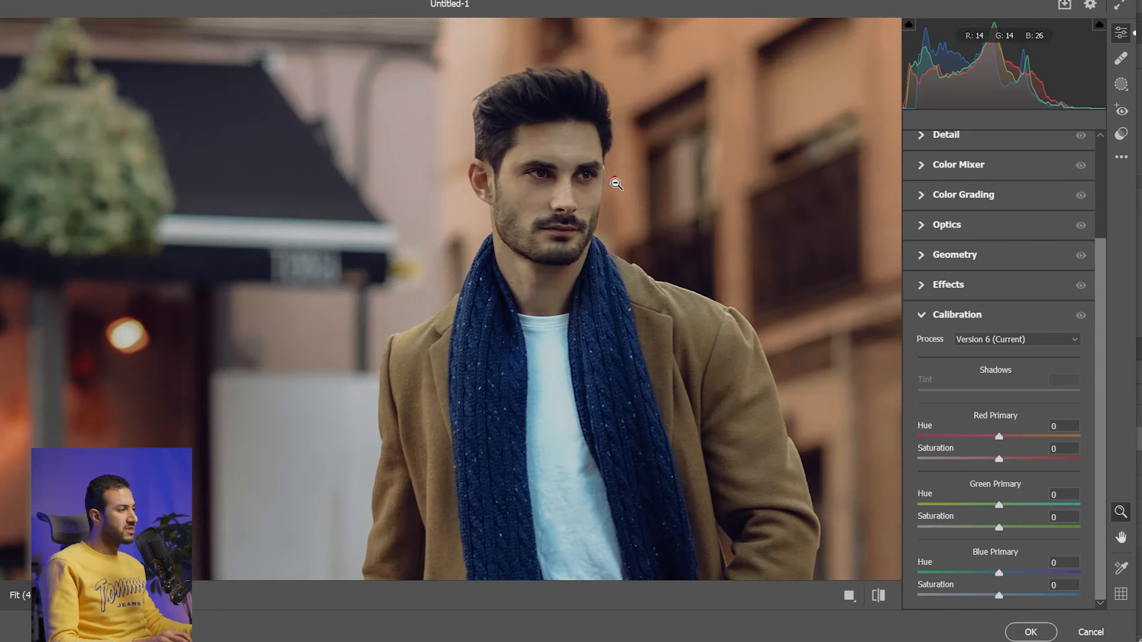
{"action": "left_click_drag", "start_coordinate": [542, 179], "coordinate": [547, 169]}
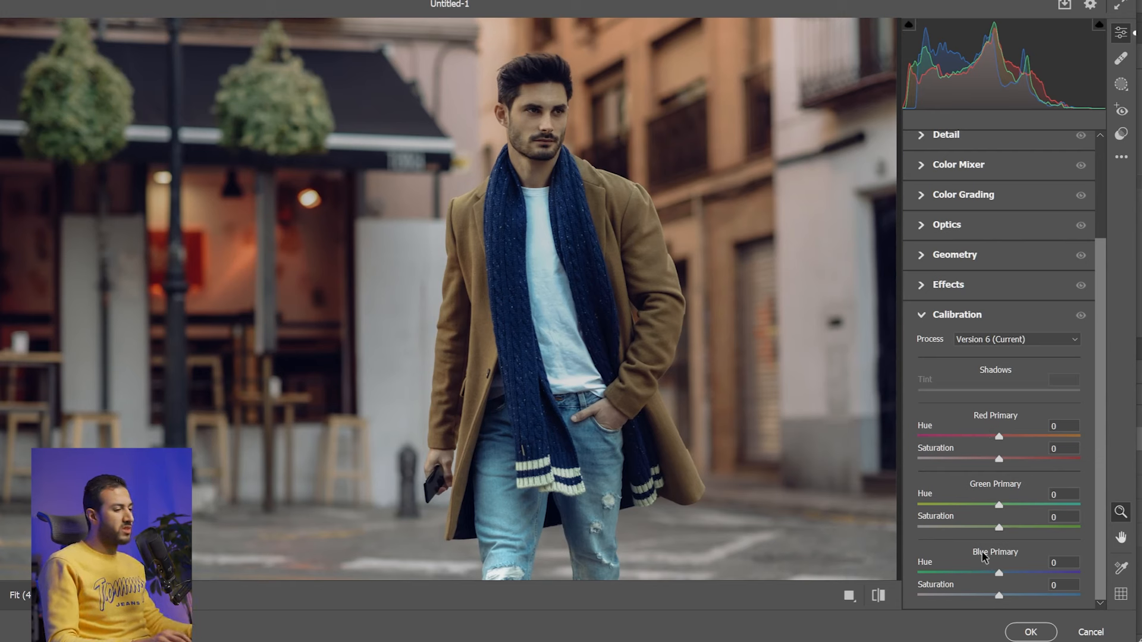
{"action": "left_click_drag", "start_coordinate": [998, 573], "coordinate": [1009, 596]}
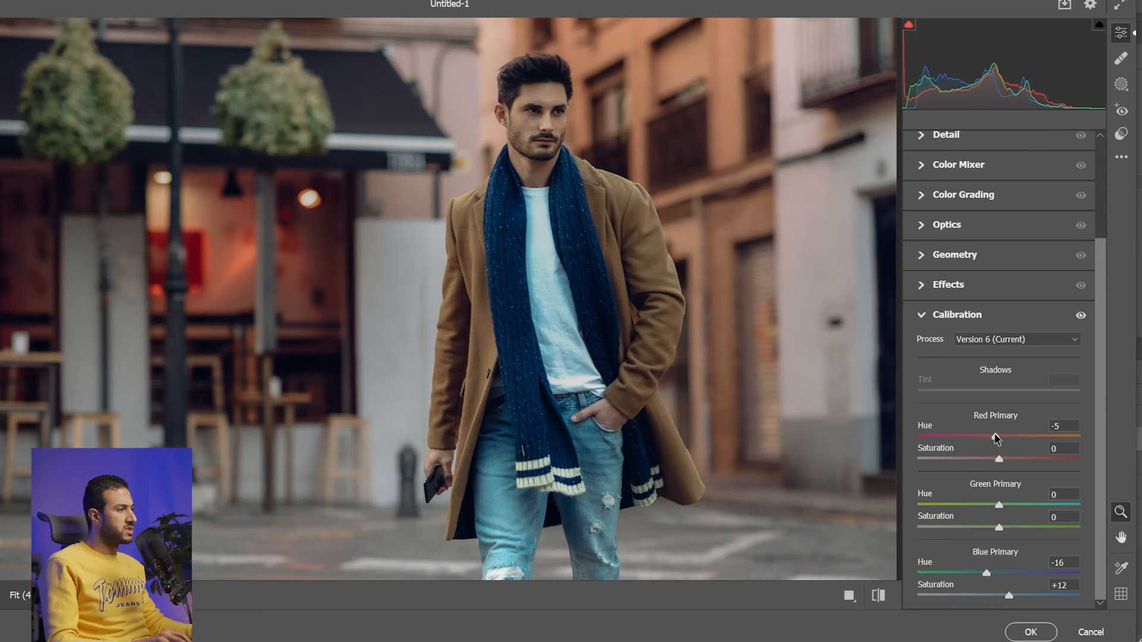
Step: Test a Red Primary hue shift in the Calibration adjustments, reset it to 0, and set the Green Primary hue to -21
{"action": "left_click_drag", "start_coordinate": [997, 437], "coordinate": [1014, 438]}
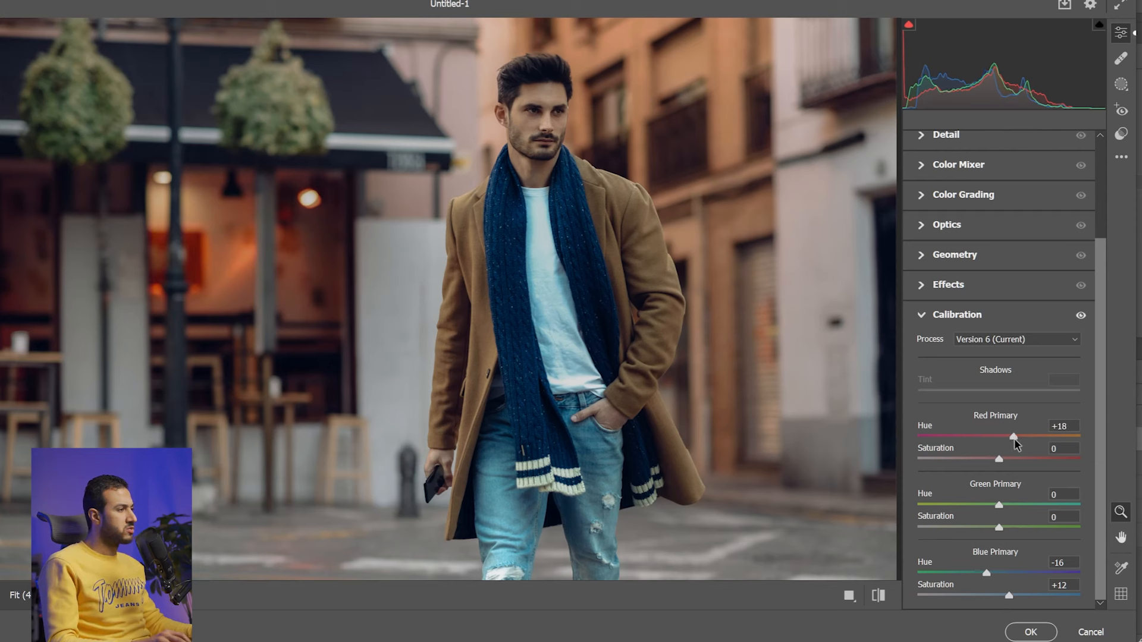
{"action": "double_click", "coordinate": [1008, 437]}
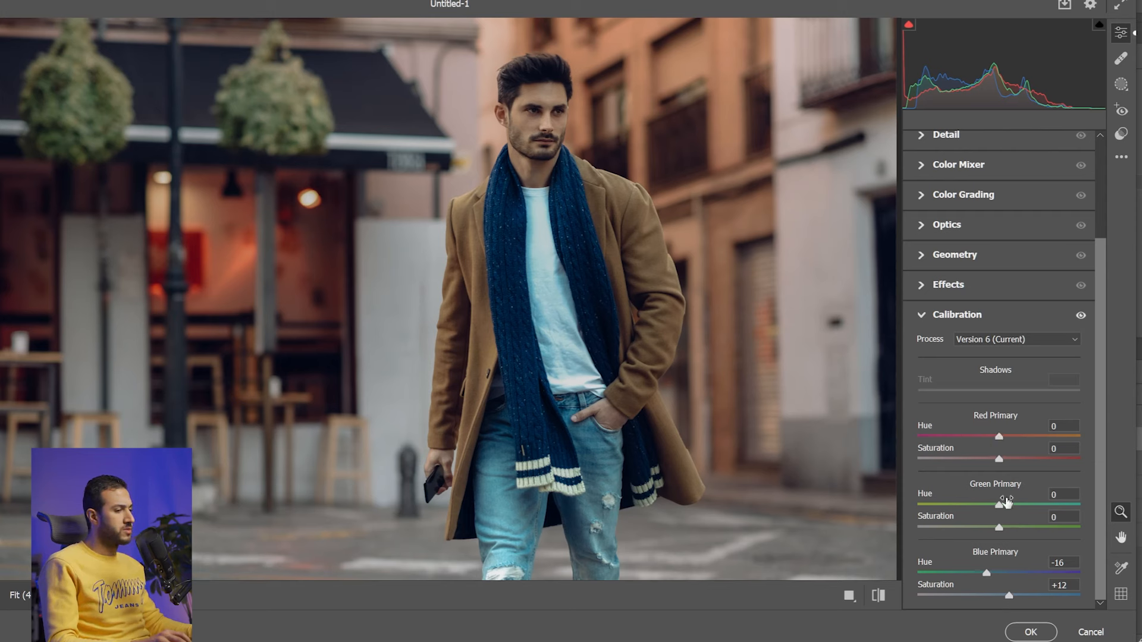
{"action": "mouse_move", "coordinate": [996, 505]}
{"action": "left_mouse_down"}
{"action": "mouse_move", "coordinate": [1008, 503]}
{"action": "mouse_move", "coordinate": [983, 506]}
{"action": "left_mouse_up"}
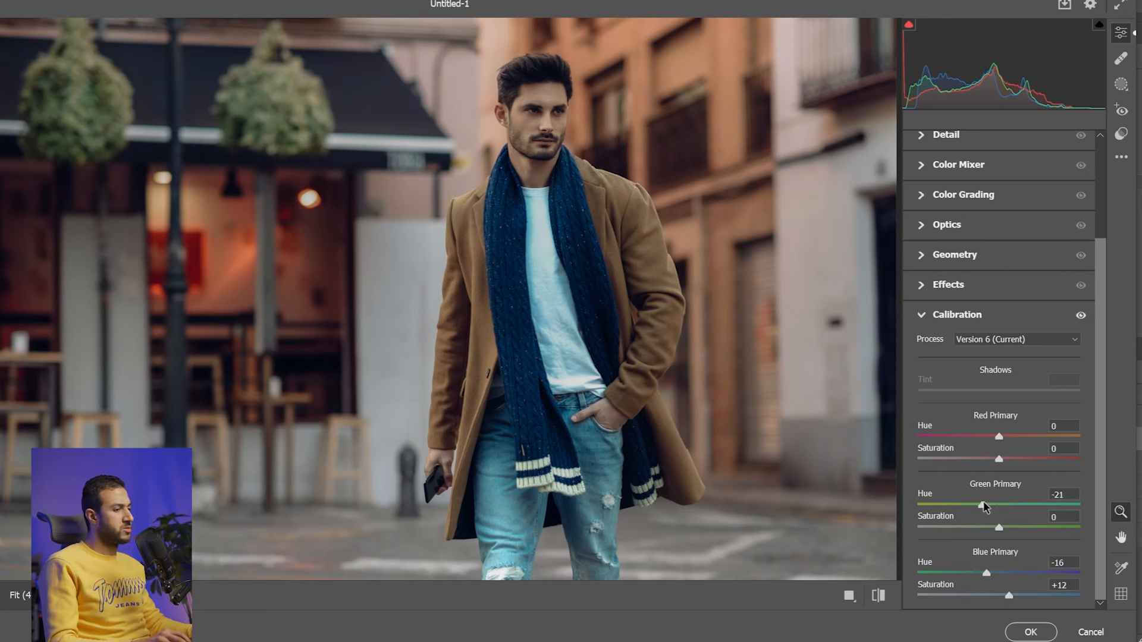
{"action": "left_click", "coordinate": [922, 316]}
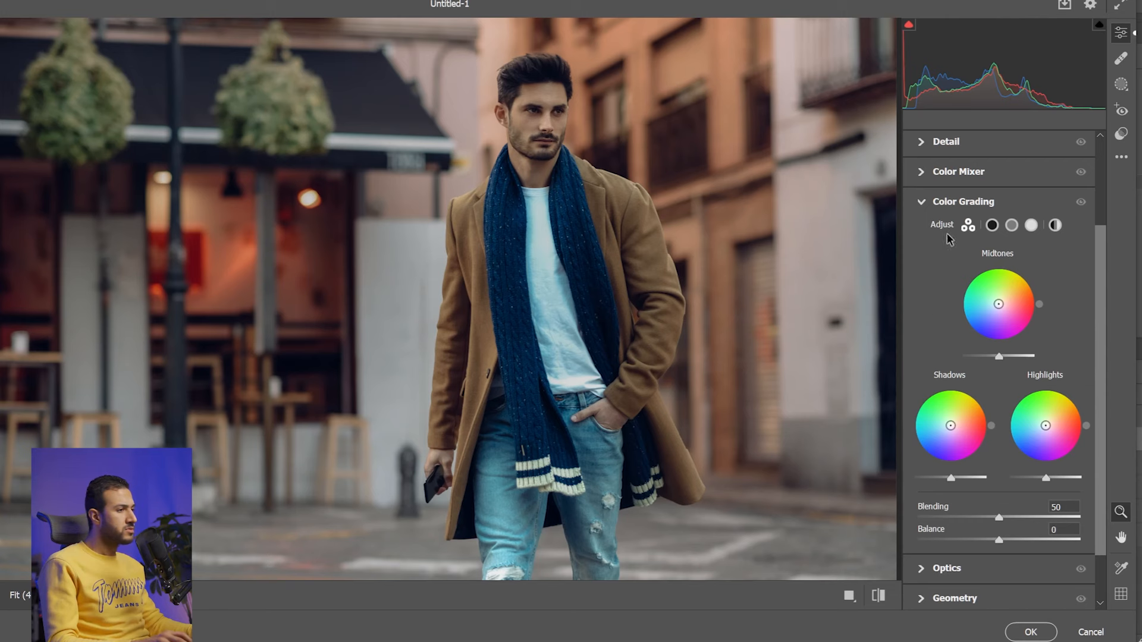
{"action": "left_click", "coordinate": [922, 201]}
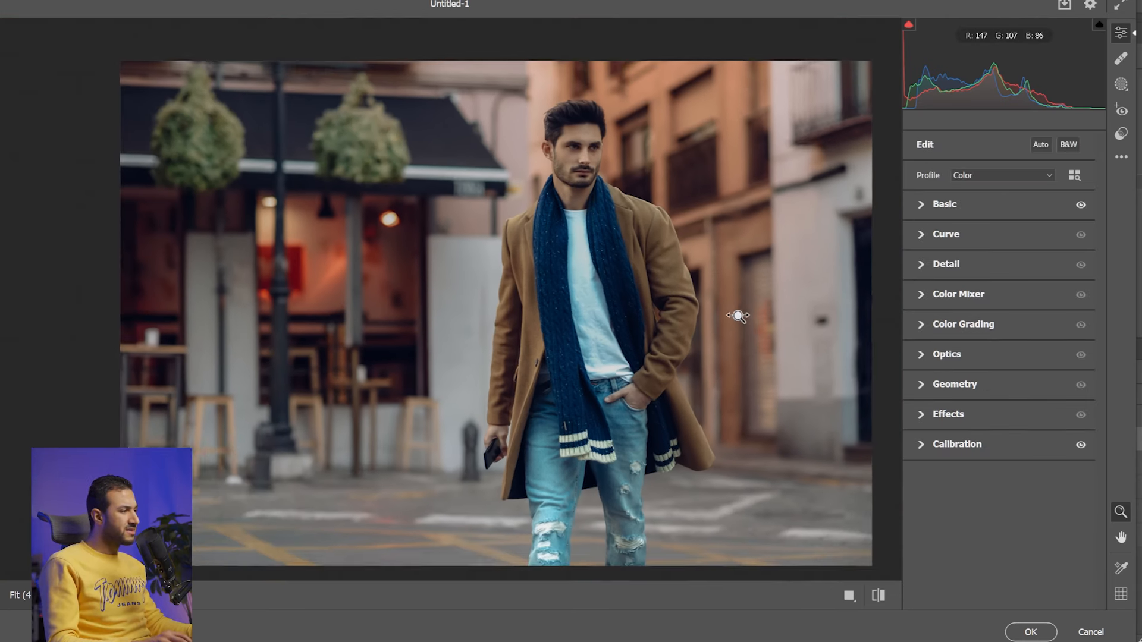
{"action": "left_click_drag", "start_coordinate": [738, 316], "coordinate": [751, 316]}
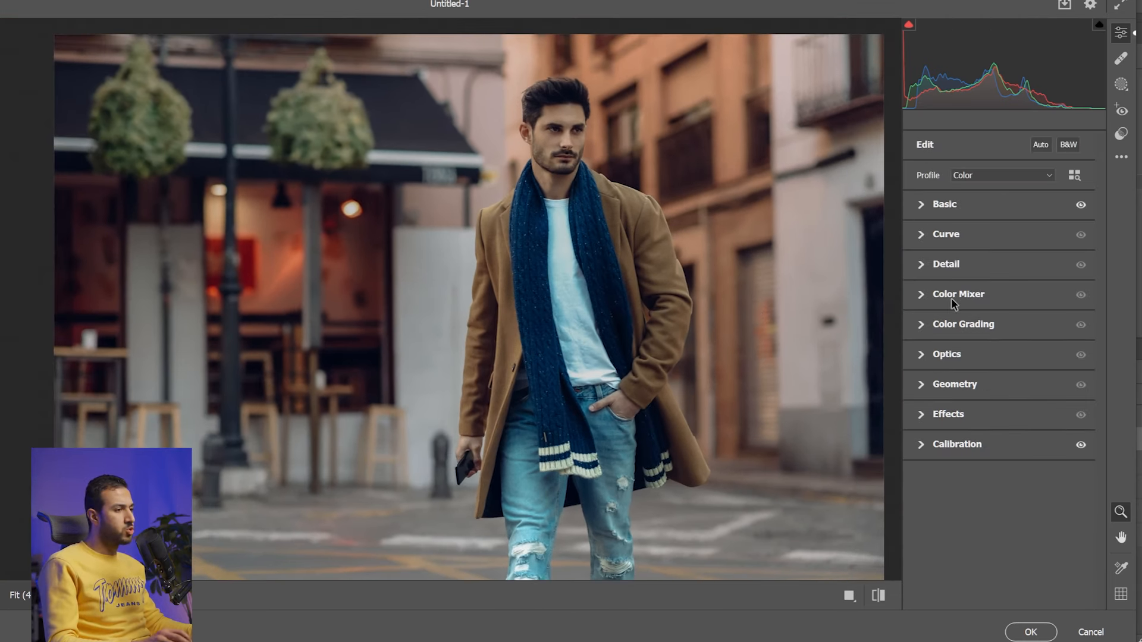
Step: In the Color Mixer's HSL hue adjustments, set reds to +7 and oranges to -4
{"action": "left_click", "coordinate": [923, 294]}
{"action": "left_click_drag", "start_coordinate": [799, 314], "coordinate": [777, 355]}
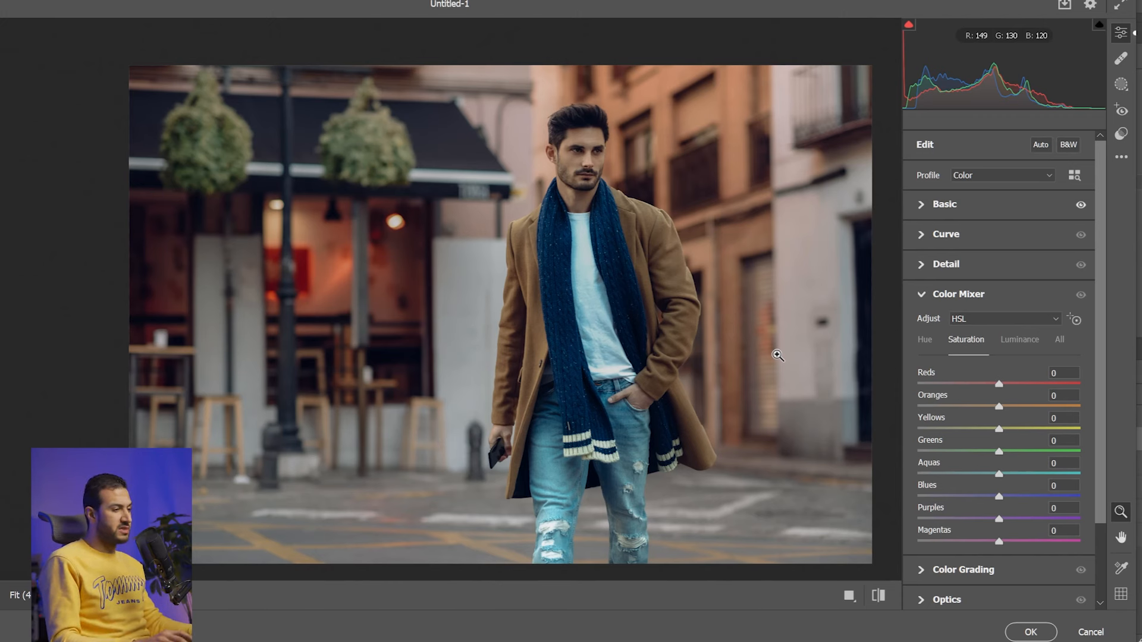
{"action": "left_click", "coordinate": [925, 340]}
{"action": "mouse_move", "coordinate": [1000, 386]}
{"action": "left_mouse_down"}
{"action": "mouse_move", "coordinate": [982, 387]}
{"action": "mouse_move", "coordinate": [1018, 384]}
{"action": "mouse_move", "coordinate": [985, 392]}
{"action": "mouse_move", "coordinate": [1007, 383]}
{"action": "left_mouse_up"}
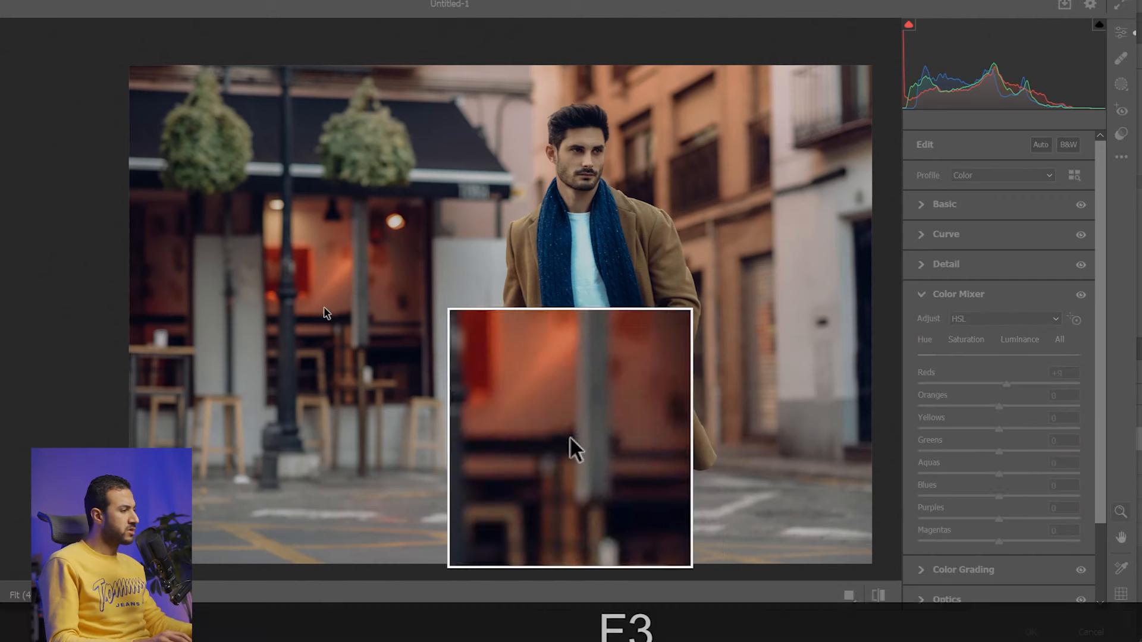
{"action": "mouse_move", "coordinate": [1004, 383]}
{"action": "left_mouse_down"}
{"action": "mouse_move", "coordinate": [926, 383]}
{"action": "mouse_move", "coordinate": [1027, 375]}
{"action": "mouse_move", "coordinate": [1010, 380]}
{"action": "left_mouse_up"}
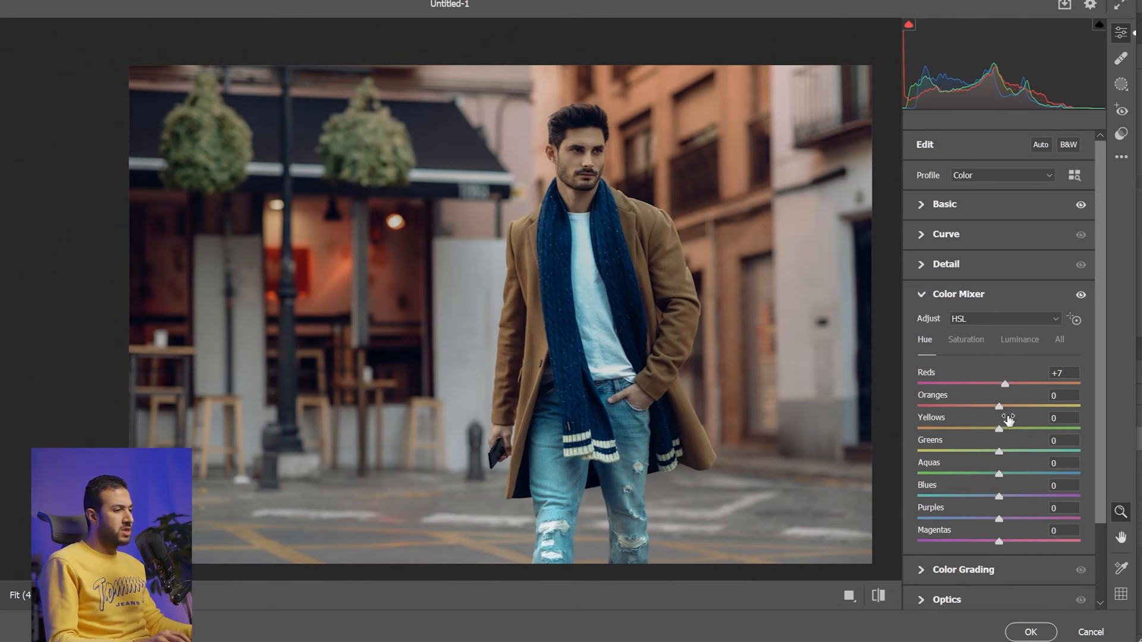
{"action": "left_click_drag", "start_coordinate": [1000, 411], "coordinate": [1047, 427]}
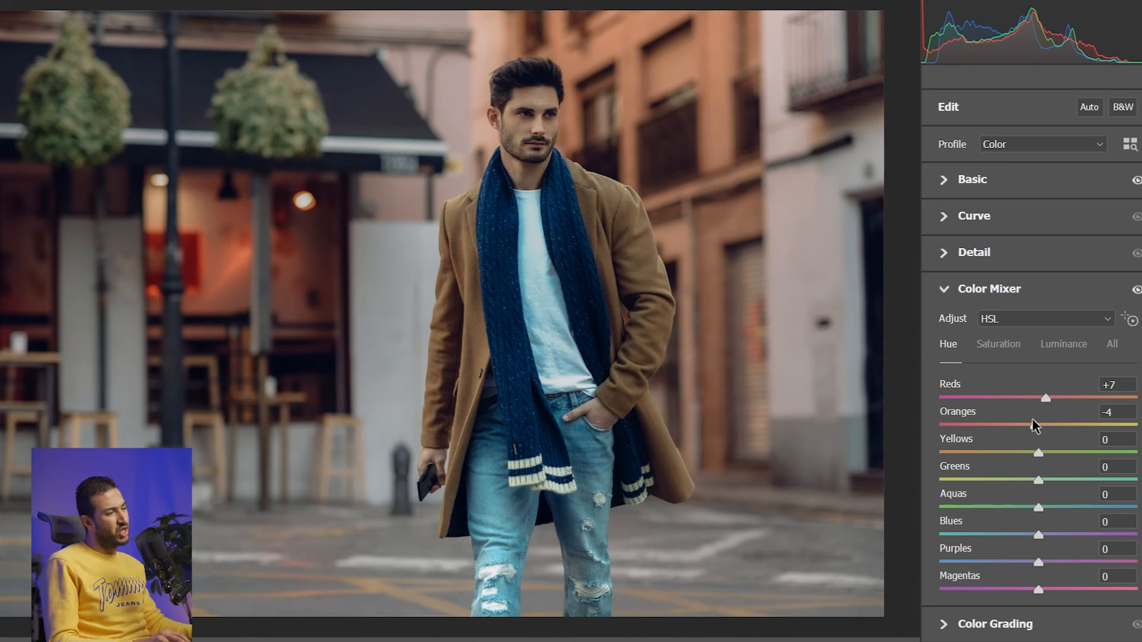
{"action": "left_click_drag", "start_coordinate": [1032, 424], "coordinate": [1042, 450]}
{"action": "double_click", "coordinate": [1041, 452]}
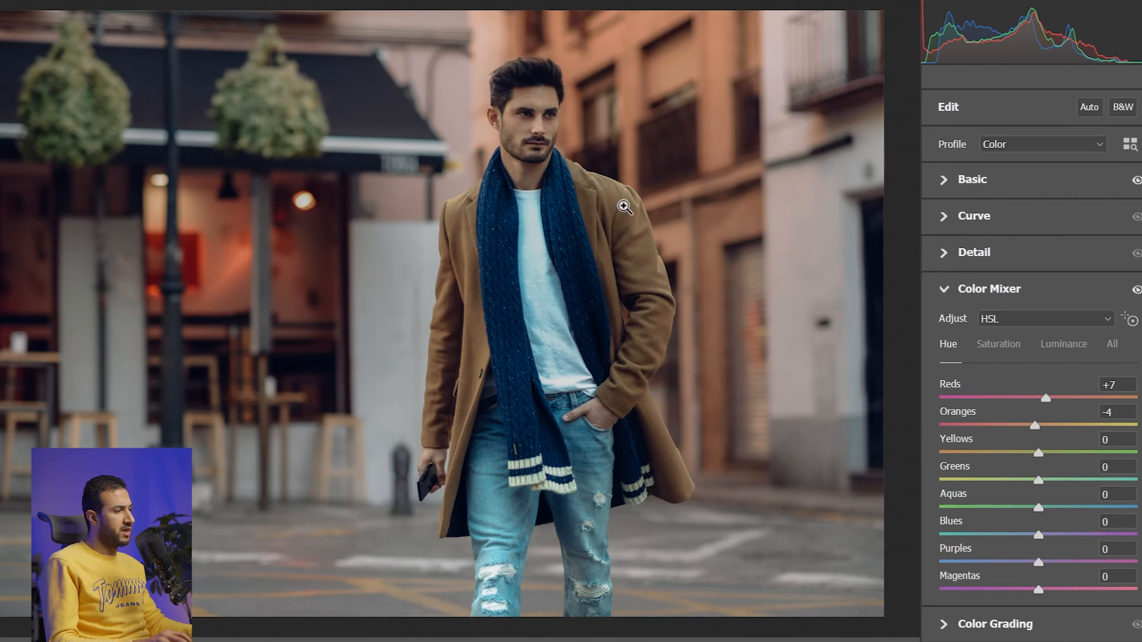
Step: Set the Color Mixer hues to +21 for yellows, +1 for greens, +28 for aquas and +7 for blues
{"action": "mouse_move", "coordinate": [1038, 455]}
{"action": "left_mouse_down"}
{"action": "mouse_move", "coordinate": [1007, 454]}
{"action": "mouse_move", "coordinate": [1069, 454]}
{"action": "mouse_move", "coordinate": [999, 455]}
{"action": "mouse_move", "coordinate": [1061, 449]}
{"action": "mouse_move", "coordinate": [1030, 440]}
{"action": "mouse_move", "coordinate": [1058, 443]}
{"action": "mouse_move", "coordinate": [1053, 480]}
{"action": "mouse_move", "coordinate": [974, 478]}
{"action": "mouse_move", "coordinate": [1093, 466]}
{"action": "mouse_move", "coordinate": [1040, 459]}
{"action": "left_mouse_up"}
{"action": "left_click_drag", "start_coordinate": [1040, 509], "coordinate": [1007, 503]}
{"action": "key", "text": "ctrl+shift+4"}
{"action": "mouse_move", "coordinate": [525, 494]}
{"action": "left_mouse_down"}
{"action": "mouse_move", "coordinate": [516, 599]}
{"action": "mouse_move", "coordinate": [483, 580]}
{"action": "mouse_move", "coordinate": [491, 448]}
{"action": "mouse_move", "coordinate": [516, 499]}
{"action": "mouse_move", "coordinate": [510, 554]}
{"action": "left_mouse_up"}
{"action": "right_click", "coordinate": [510, 553]}
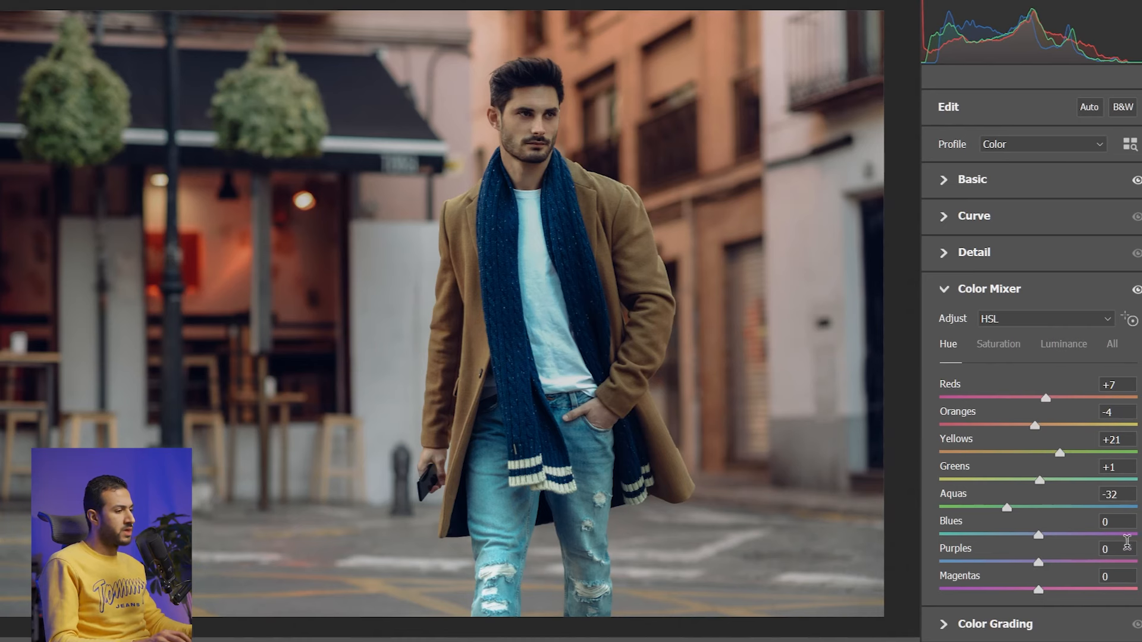
{"action": "left_click_drag", "start_coordinate": [1008, 506], "coordinate": [1049, 538]}
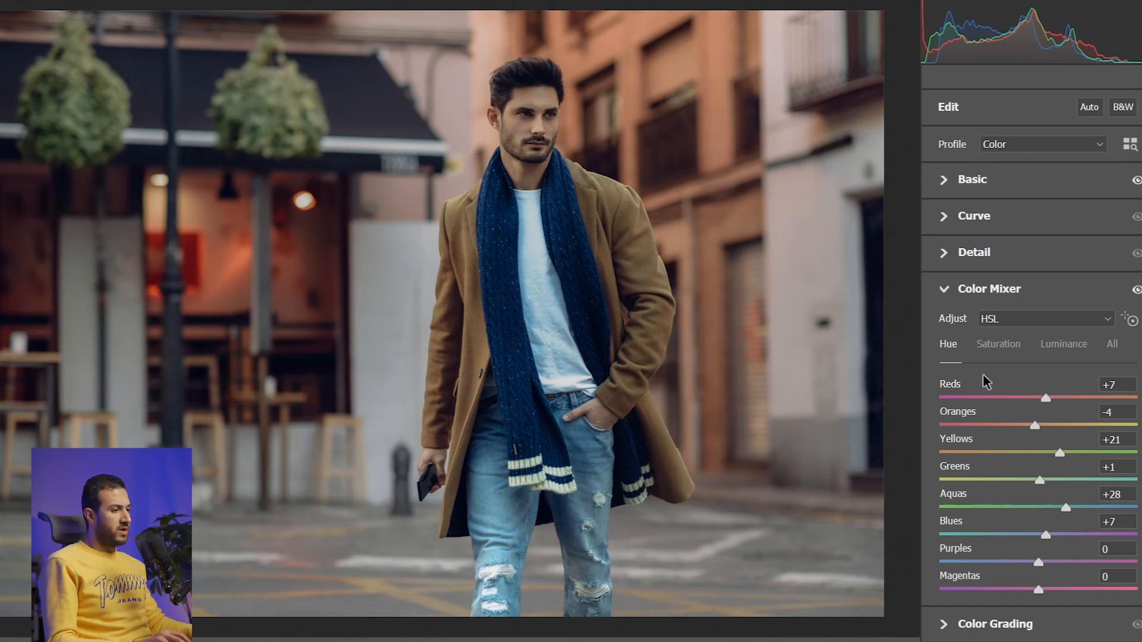
Step: Set the Color Mixer saturation to +10 for reds, +4 oranges, +11 yellows, -25 greens, +6 aquas and -20 blues
{"action": "left_click", "coordinate": [998, 345]}
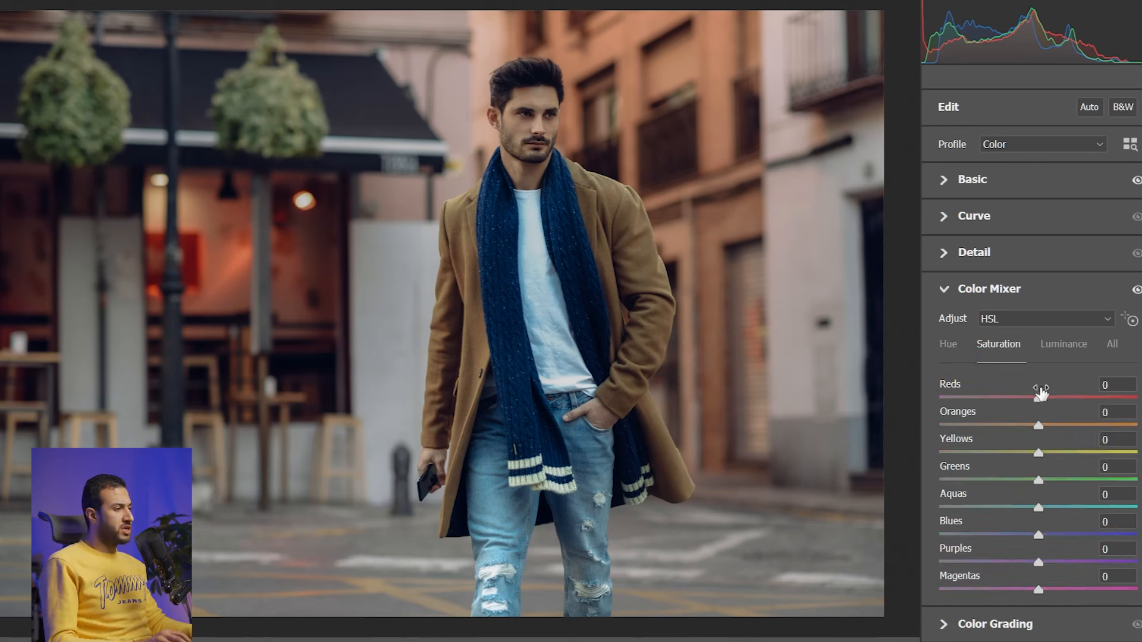
{"action": "mouse_move", "coordinate": [1040, 400]}
{"action": "left_mouse_down"}
{"action": "mouse_move", "coordinate": [1109, 395]}
{"action": "mouse_move", "coordinate": [976, 395]}
{"action": "mouse_move", "coordinate": [1106, 395]}
{"action": "mouse_move", "coordinate": [1051, 392]}
{"action": "left_mouse_up"}
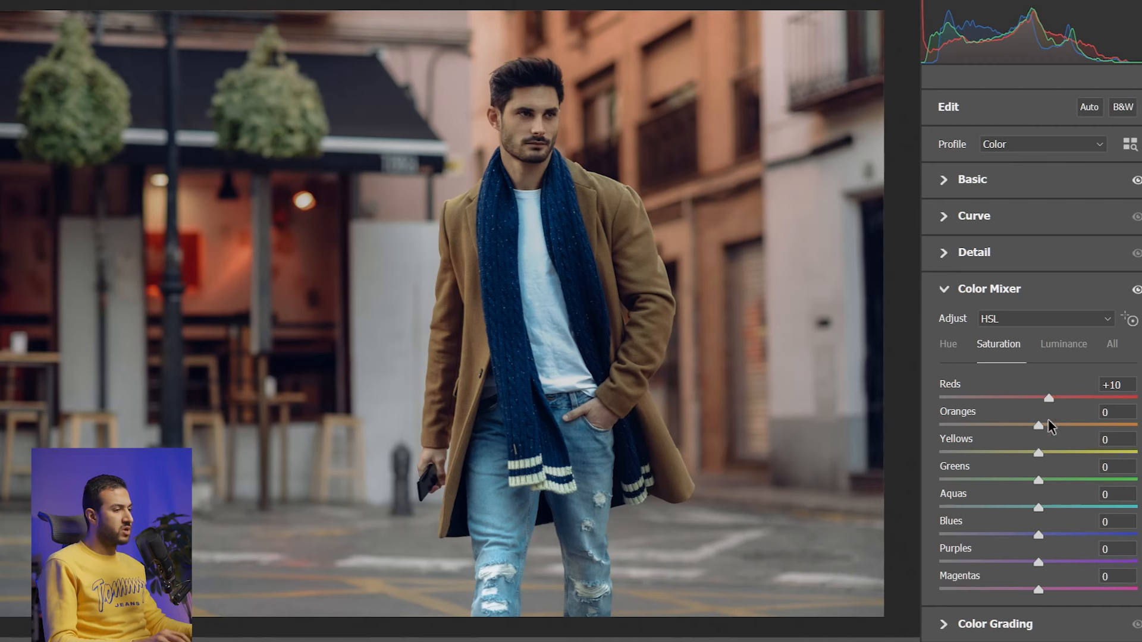
{"action": "mouse_move", "coordinate": [1038, 430]}
{"action": "left_mouse_down"}
{"action": "mouse_move", "coordinate": [1051, 434]}
{"action": "mouse_move", "coordinate": [1039, 430]}
{"action": "left_mouse_up"}
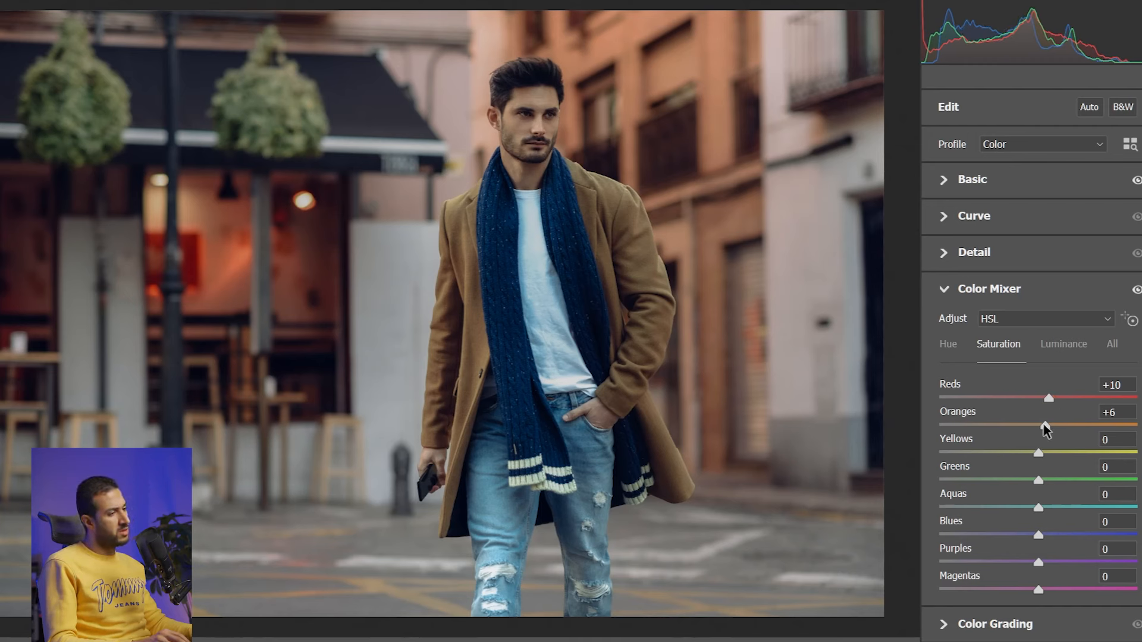
{"action": "left_click_drag", "start_coordinate": [1039, 451], "coordinate": [1014, 464]}
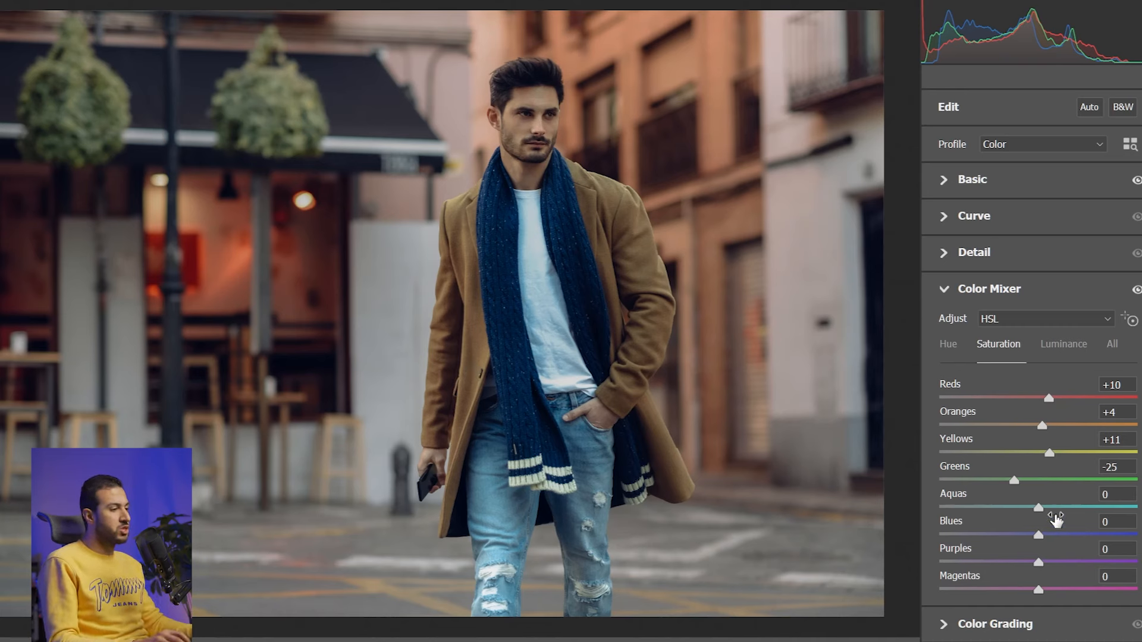
{"action": "left_click_drag", "start_coordinate": [1038, 508], "coordinate": [1018, 539]}
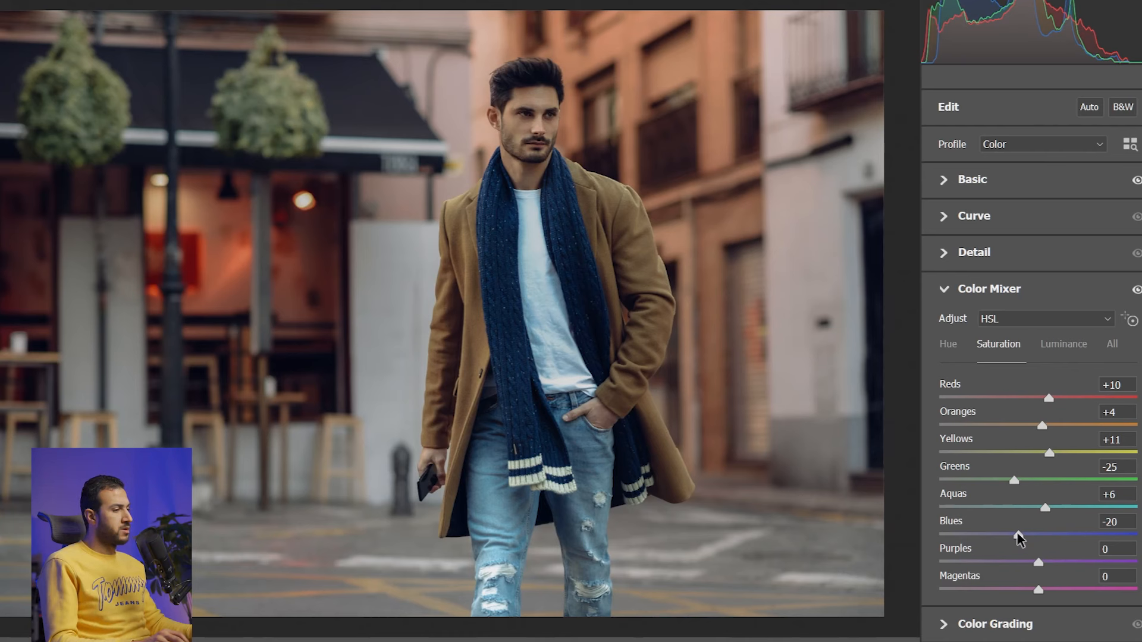
Step: Set the Color Mixer luminance to -19 reds, -6 oranges, -21 yellows, -66 greens, -57 aquas, -25 blues and +26 purples
{"action": "left_click", "coordinate": [1058, 346]}
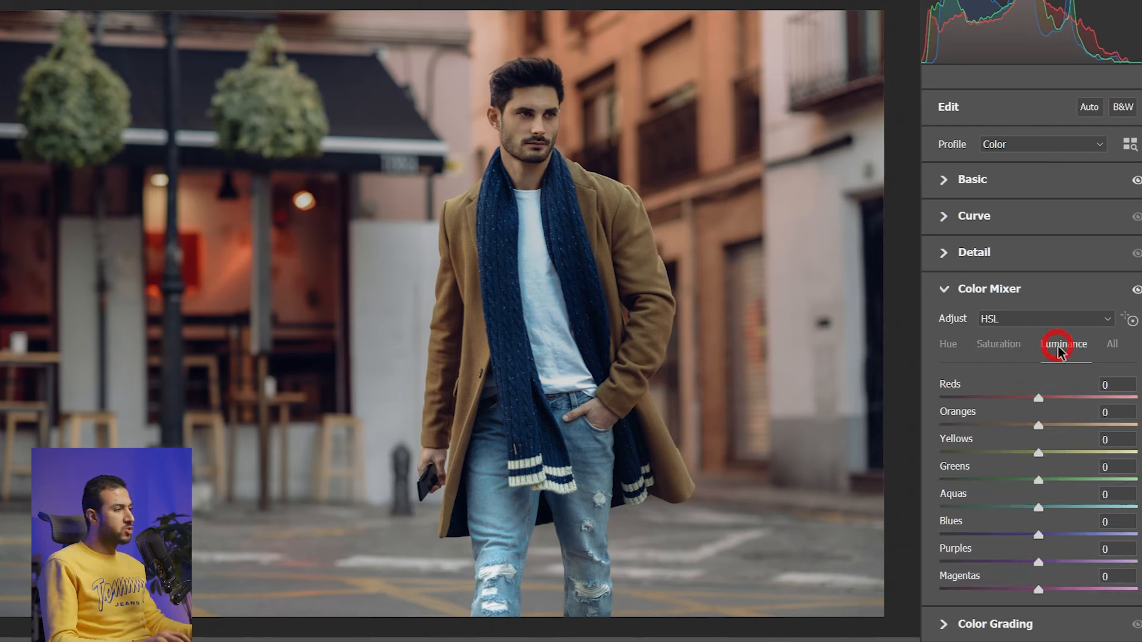
{"action": "left_click_drag", "start_coordinate": [1038, 400], "coordinate": [1036, 430]}
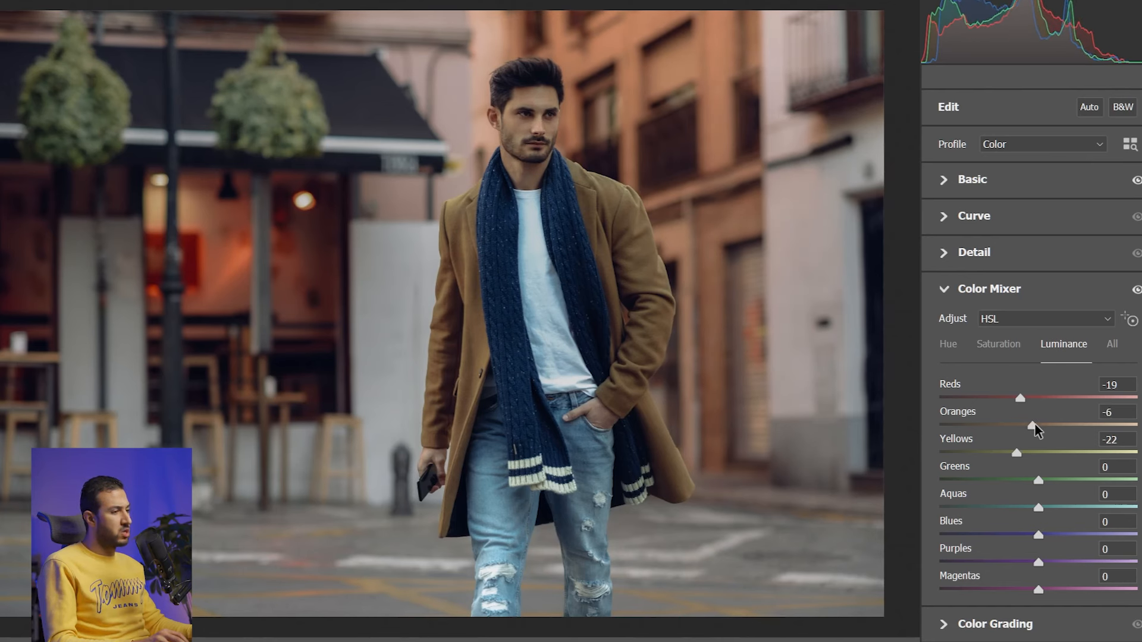
{"action": "left_click_drag", "start_coordinate": [1017, 452], "coordinate": [974, 479]}
{"action": "left_click_drag", "start_coordinate": [1039, 506], "coordinate": [984, 497]}
{"action": "left_click_drag", "start_coordinate": [1039, 536], "coordinate": [1016, 529]}
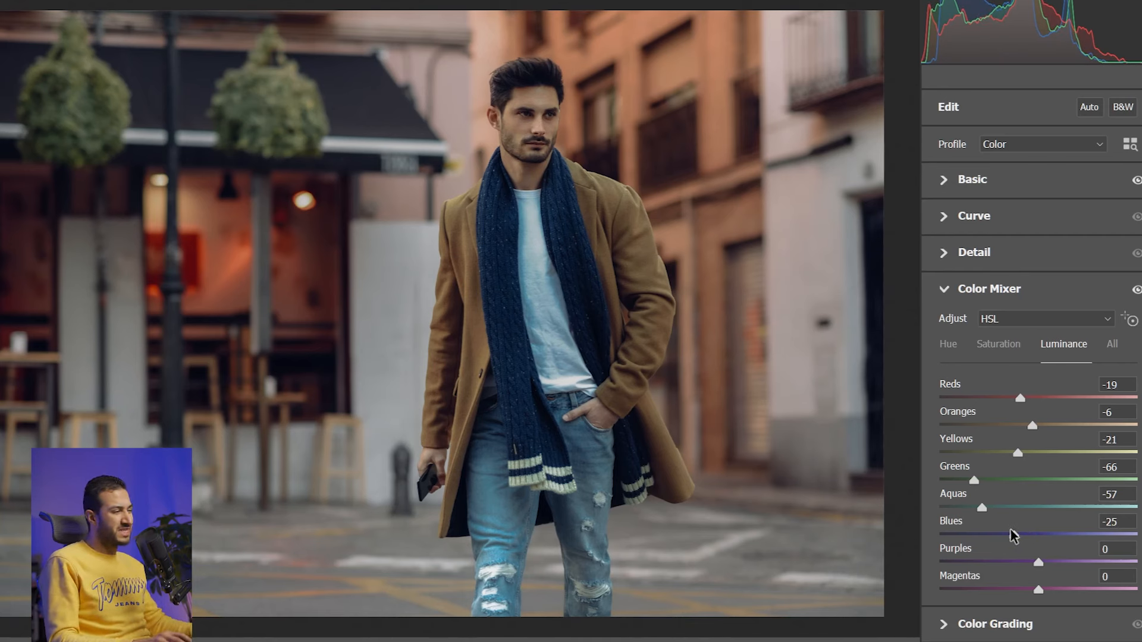
{"action": "left_click_drag", "start_coordinate": [1039, 565], "coordinate": [1064, 562]}
Step: Compare the image with and without the Color Mixer adjustments, leaving them enabled
{"action": "left_click_drag", "start_coordinate": [693, 401], "coordinate": [709, 402]}
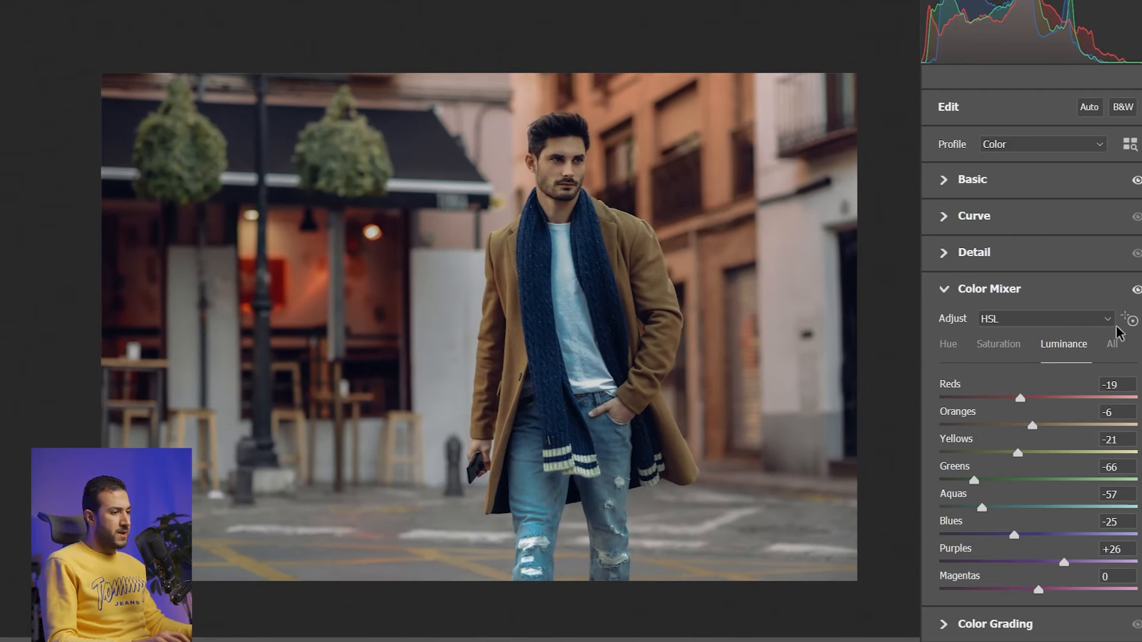
{"action": "left_click", "coordinate": [1137, 290]}
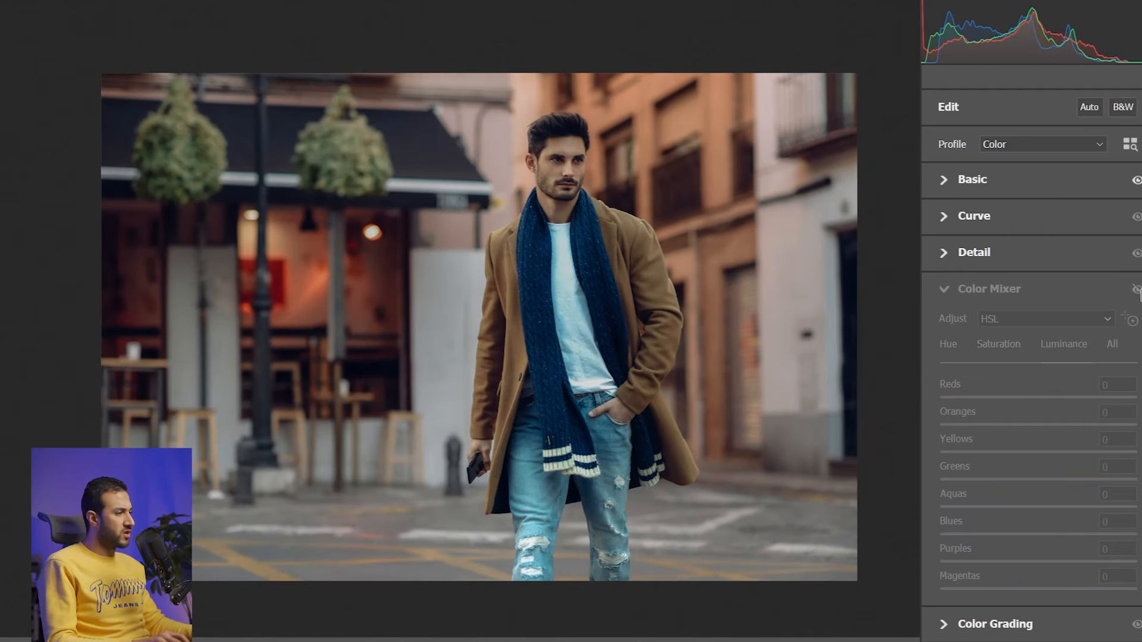
{"action": "left_click", "coordinate": [1137, 290]}
{"action": "left_click", "coordinate": [1137, 291]}
{"action": "left_click", "coordinate": [1137, 291]}
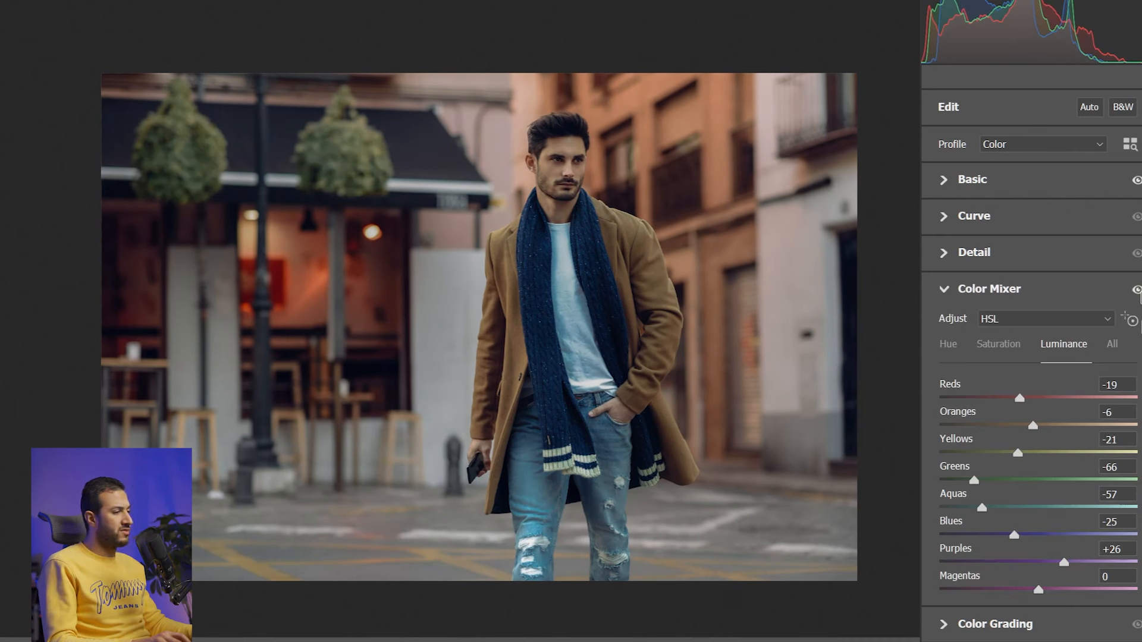
{"action": "left_click", "coordinate": [945, 289]}
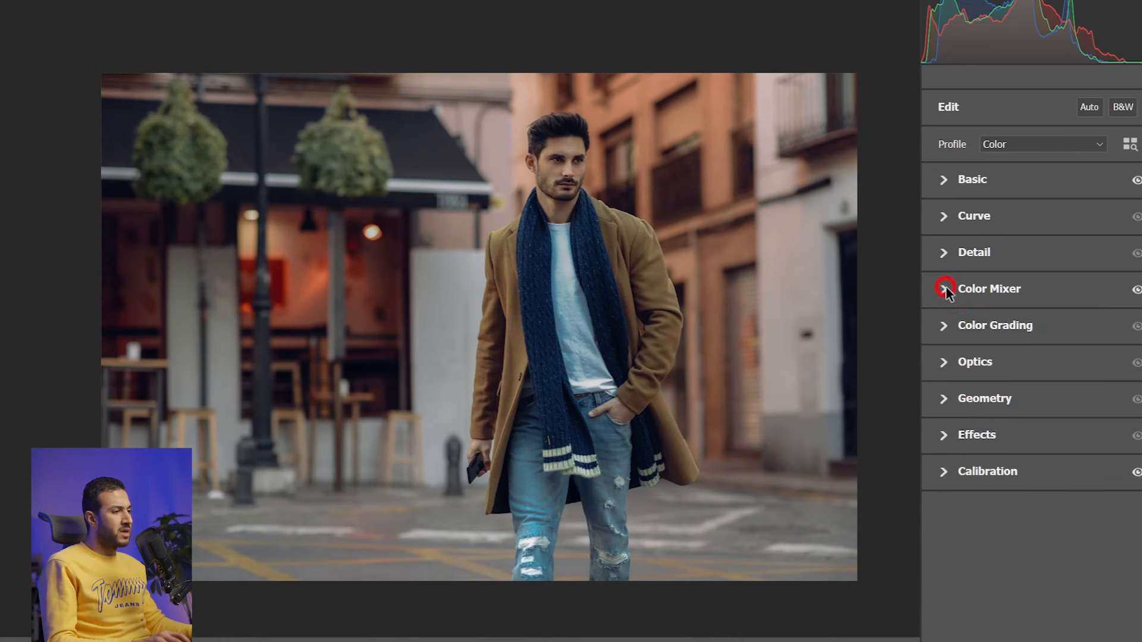
{"action": "left_click_drag", "start_coordinate": [695, 239], "coordinate": [765, 288]}
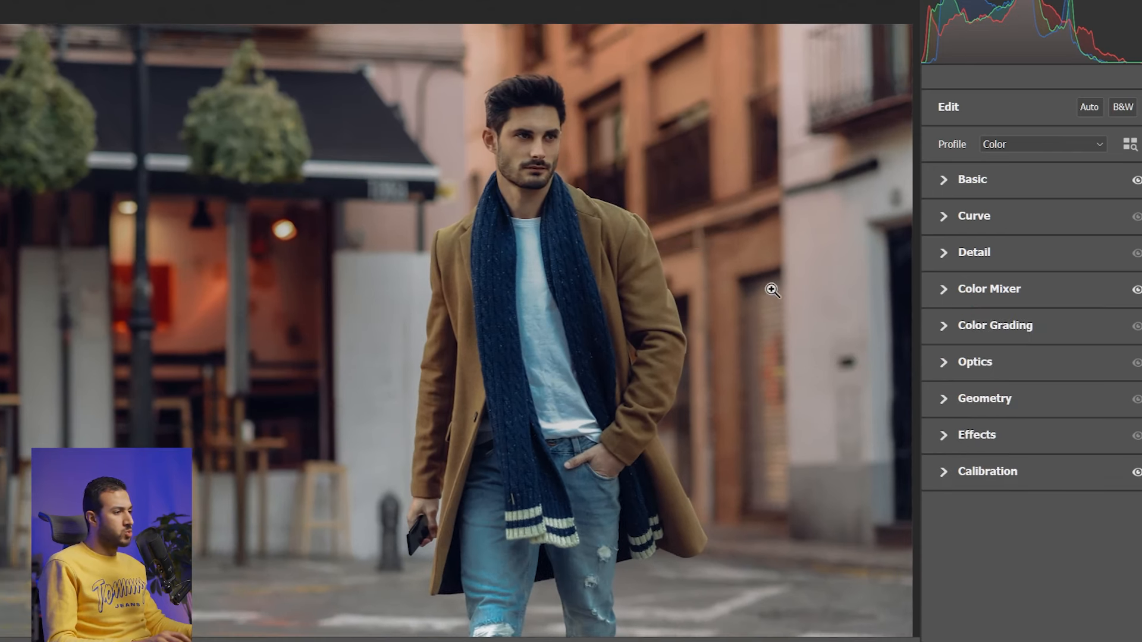
Step: Open the Color Grading adjustments and switch to Photos to examine the shadow, highlight and skin colors in the film still palettes
{"action": "left_click", "coordinate": [948, 327]}
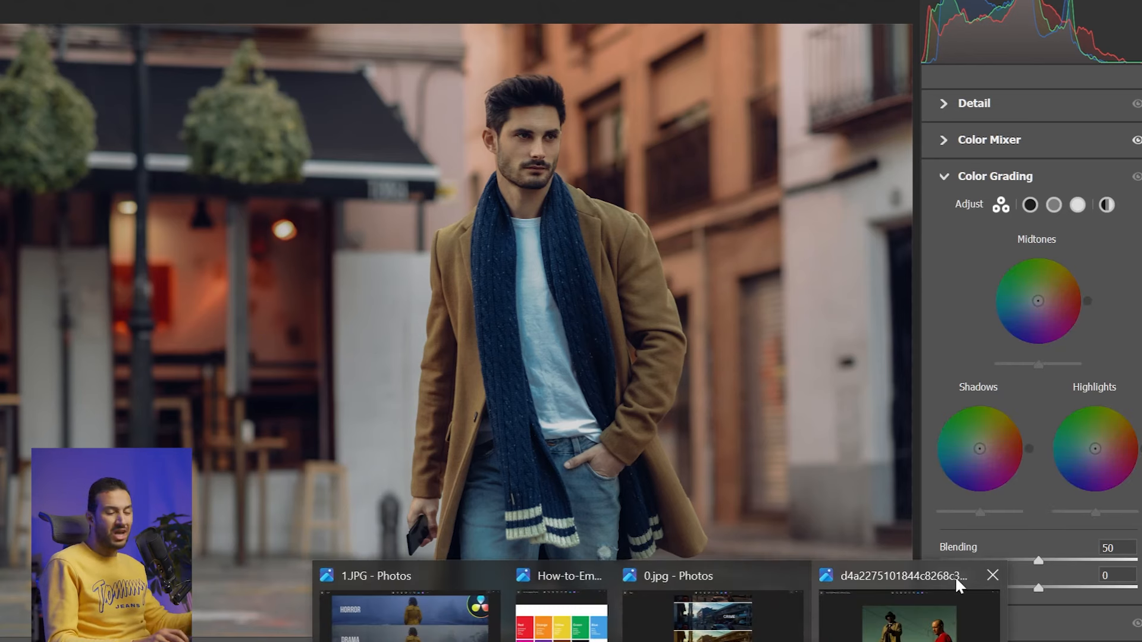
{"action": "mouse_move", "coordinate": [955, 578]}
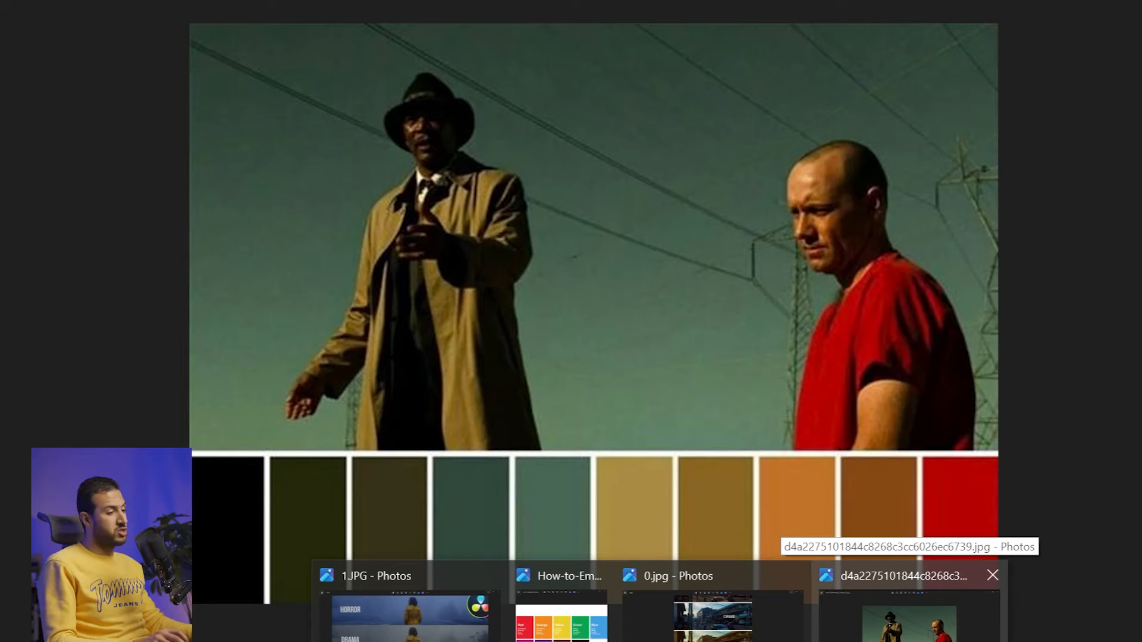
{"action": "left_click", "coordinate": [958, 580]}
{"action": "key", "text": "Left"}
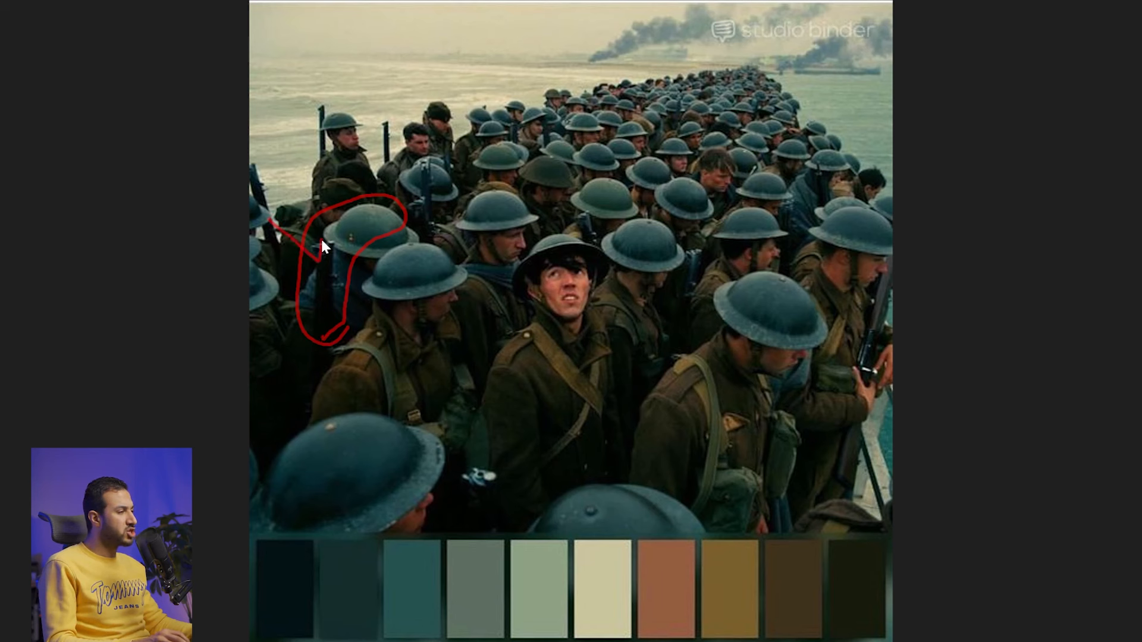
{"action": "left_click_drag", "start_coordinate": [306, 274], "coordinate": [324, 265]}
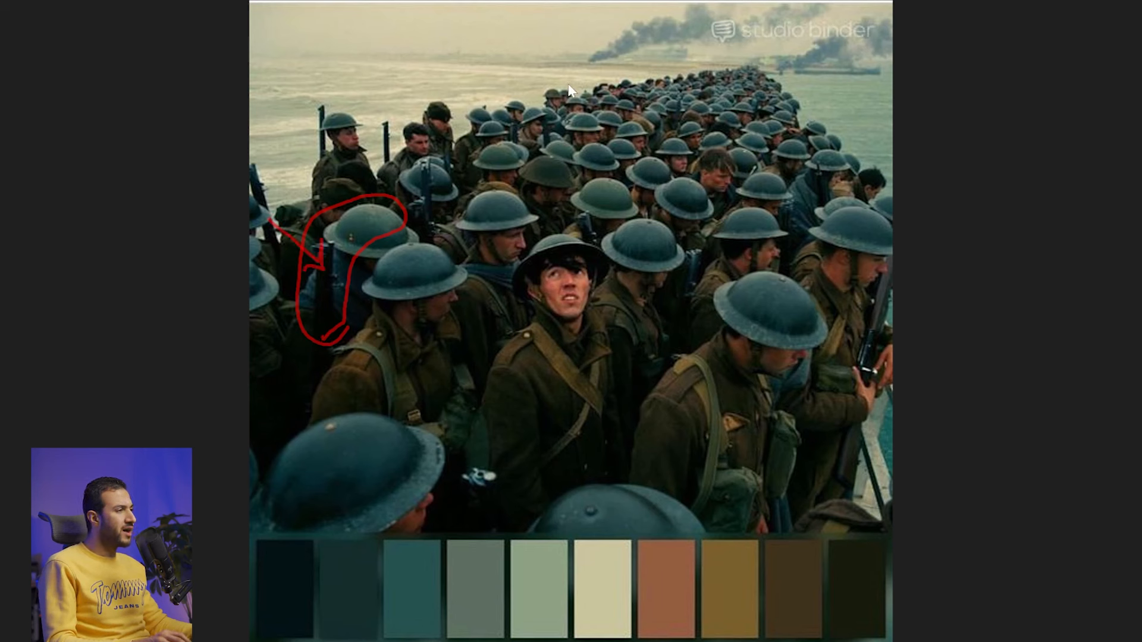
{"action": "mouse_move", "coordinate": [588, 69]}
{"action": "left_mouse_down"}
{"action": "mouse_move", "coordinate": [507, 84]}
{"action": "mouse_move", "coordinate": [314, 75]}
{"action": "left_mouse_up"}
{"action": "mouse_move", "coordinate": [562, 70]}
{"action": "left_mouse_down"}
{"action": "mouse_move", "coordinate": [582, 99]}
{"action": "mouse_move", "coordinate": [525, 68]}
{"action": "left_mouse_up"}
{"action": "key", "text": "ctrl+z"}
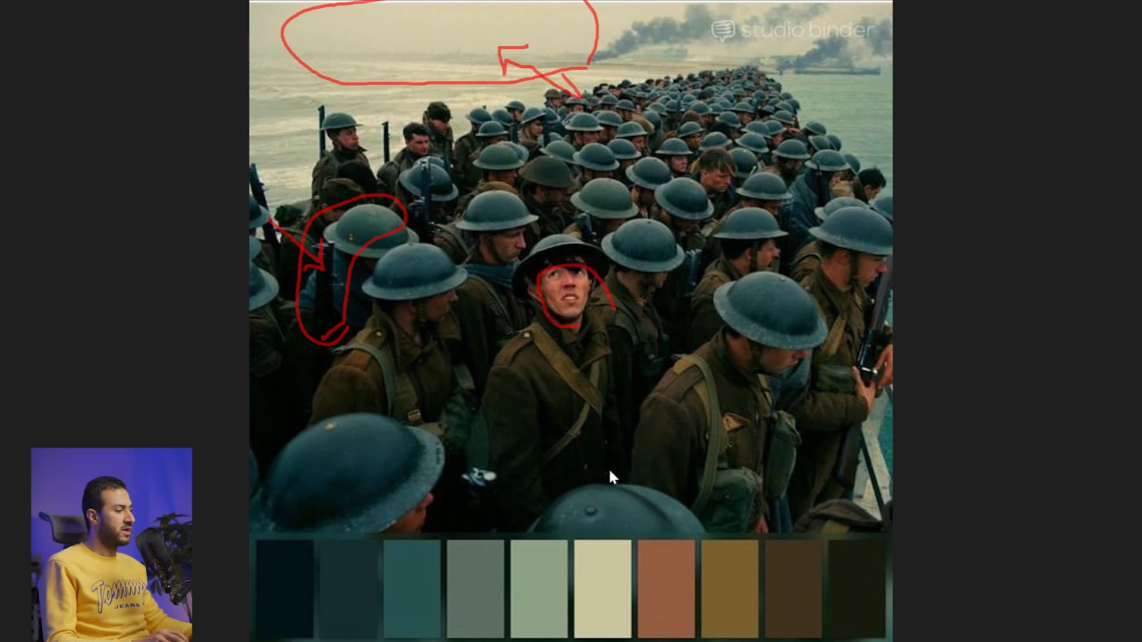
{"action": "mouse_move", "coordinate": [597, 546]}
{"action": "left_mouse_down"}
{"action": "mouse_move", "coordinate": [604, 576]}
{"action": "mouse_move", "coordinate": [630, 543]}
{"action": "left_mouse_up"}
{"action": "key", "text": "Escape"}
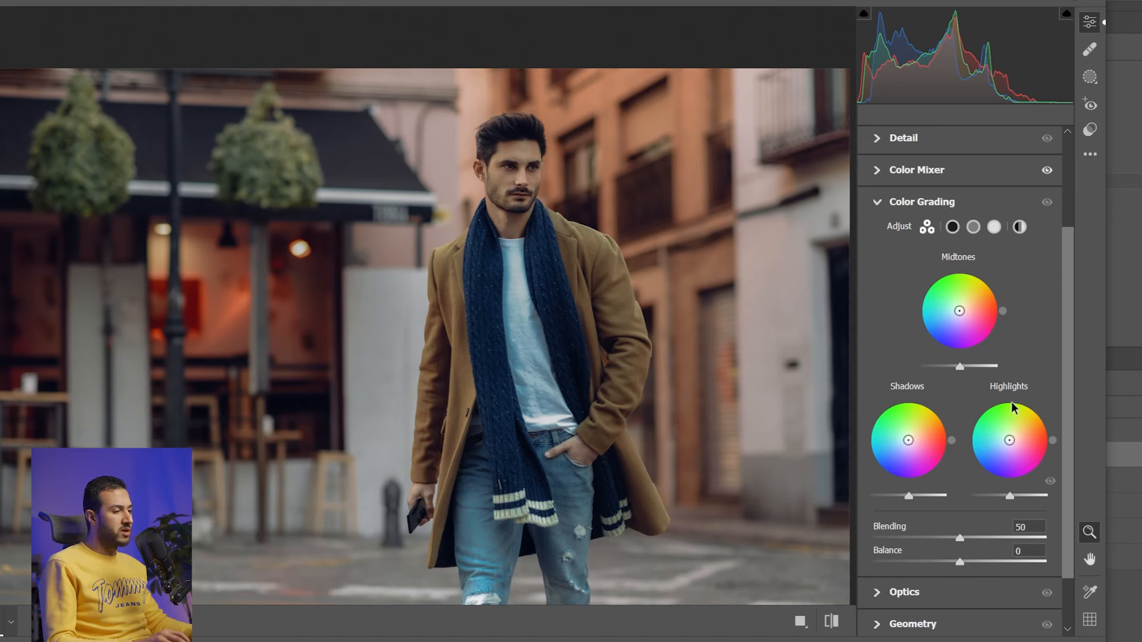
Step: Warm and brighten the Color Grading highlights with hue 43, saturation 10 and luminance 28
{"action": "left_click_drag", "start_coordinate": [1012, 446], "coordinate": [1011, 439]}
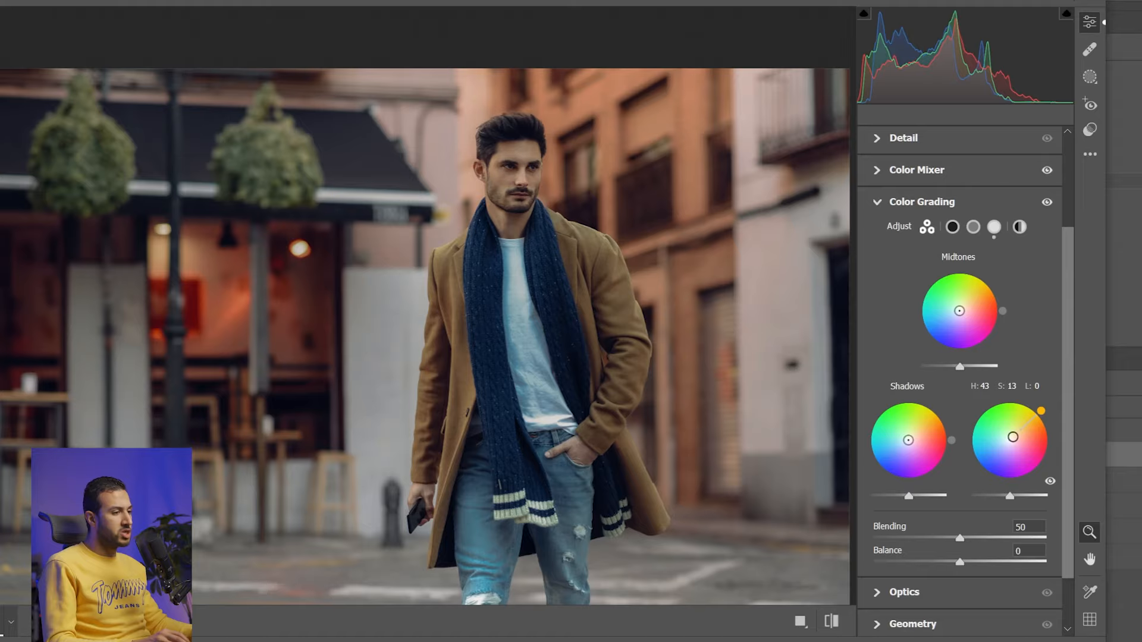
{"action": "left_click_drag", "start_coordinate": [1013, 437], "coordinate": [1013, 439]}
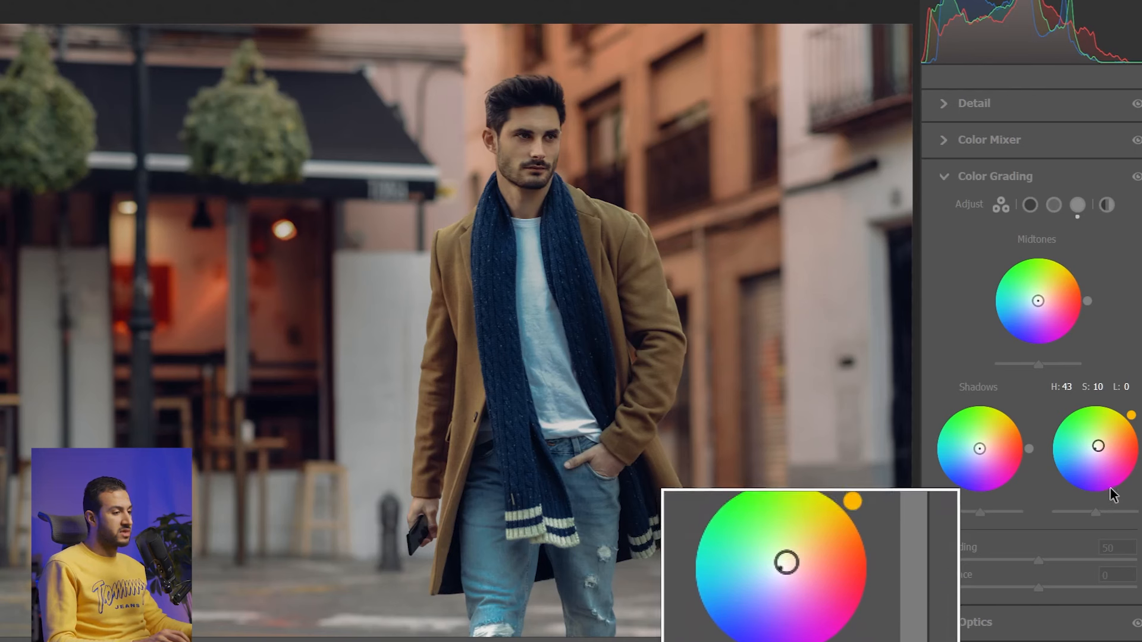
{"action": "left_click_drag", "start_coordinate": [1098, 513], "coordinate": [1112, 514]}
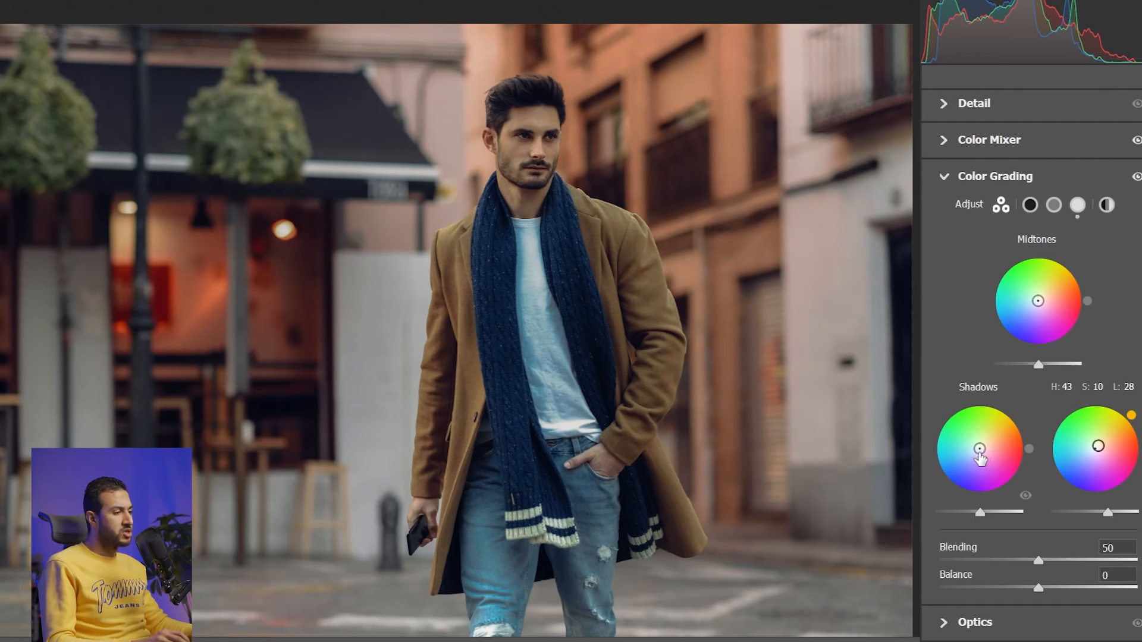
Step: Tint the Color Grading shadows subtly toward cyan with hue 187, saturation 3 and luminance 1
{"action": "left_click_drag", "start_coordinate": [979, 450], "coordinate": [975, 448]}
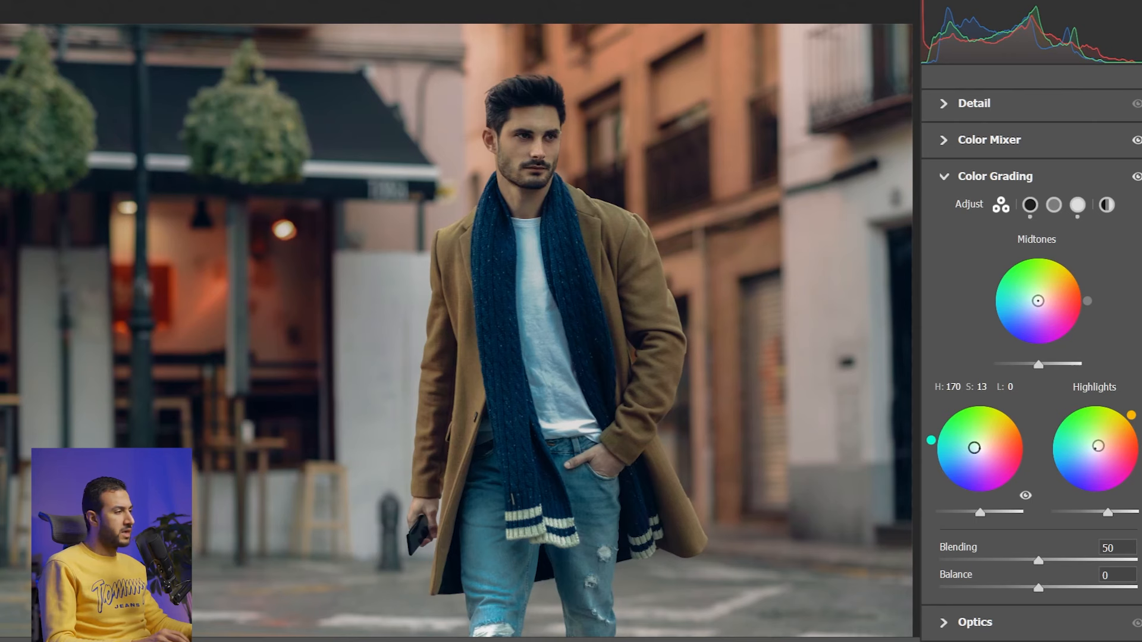
{"action": "left_click_drag", "start_coordinate": [932, 441], "coordinate": [931, 452]}
{"action": "left_click", "coordinate": [932, 456]}
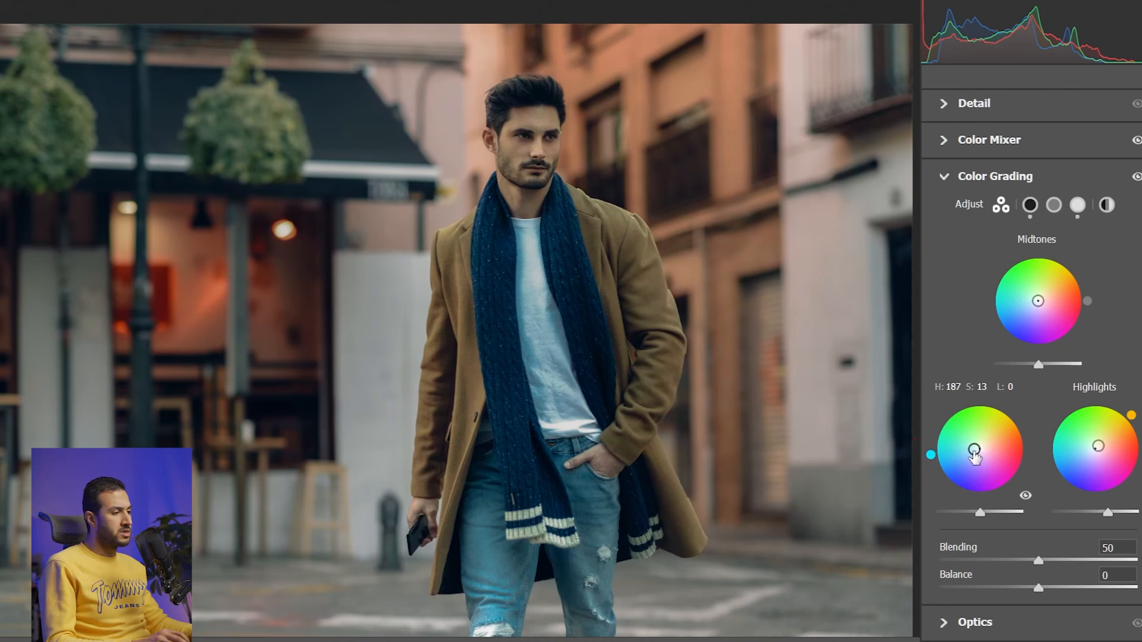
{"action": "left_click_drag", "start_coordinate": [974, 449], "coordinate": [979, 449]}
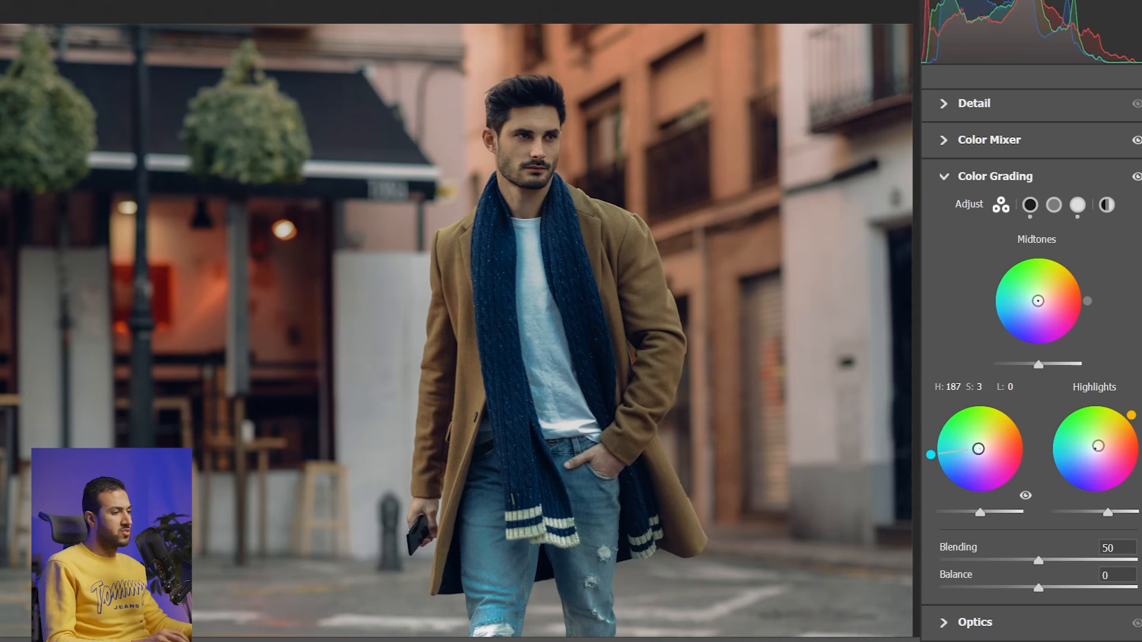
{"action": "mouse_move", "coordinate": [980, 512]}
{"action": "left_mouse_down"}
{"action": "mouse_move", "coordinate": [990, 511]}
{"action": "mouse_move", "coordinate": [981, 511]}
{"action": "left_mouse_up"}
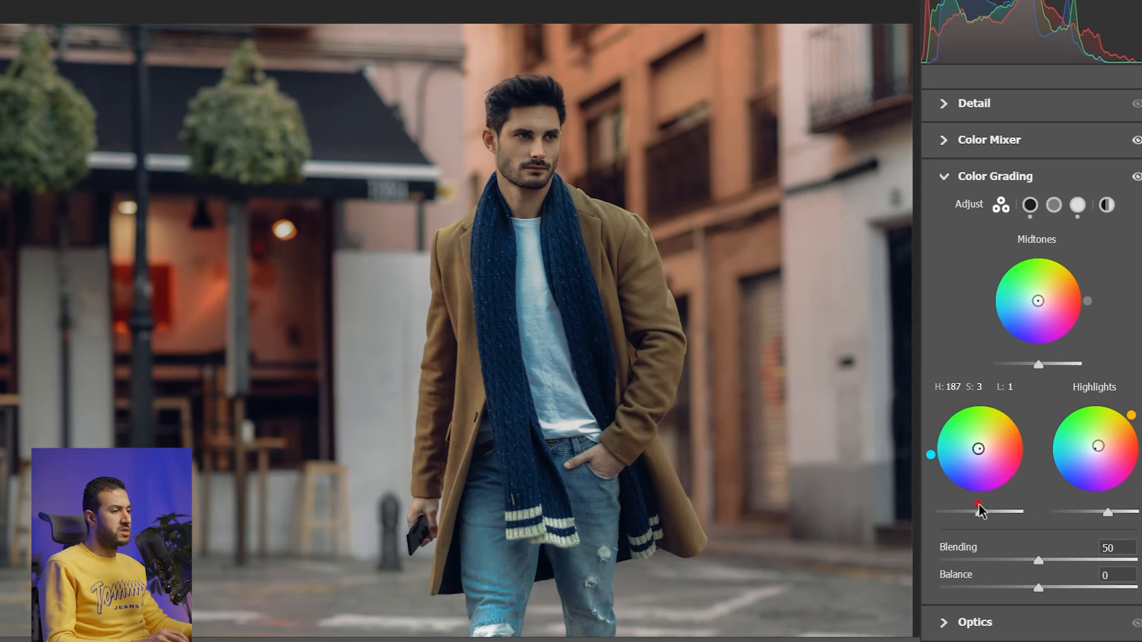
Step: Set the Color Grading midtones to hue 173, saturation 7 and luminance 20, and compare the image with and without Color Grading
{"action": "left_click_drag", "start_coordinate": [1038, 301], "coordinate": [995, 294]}
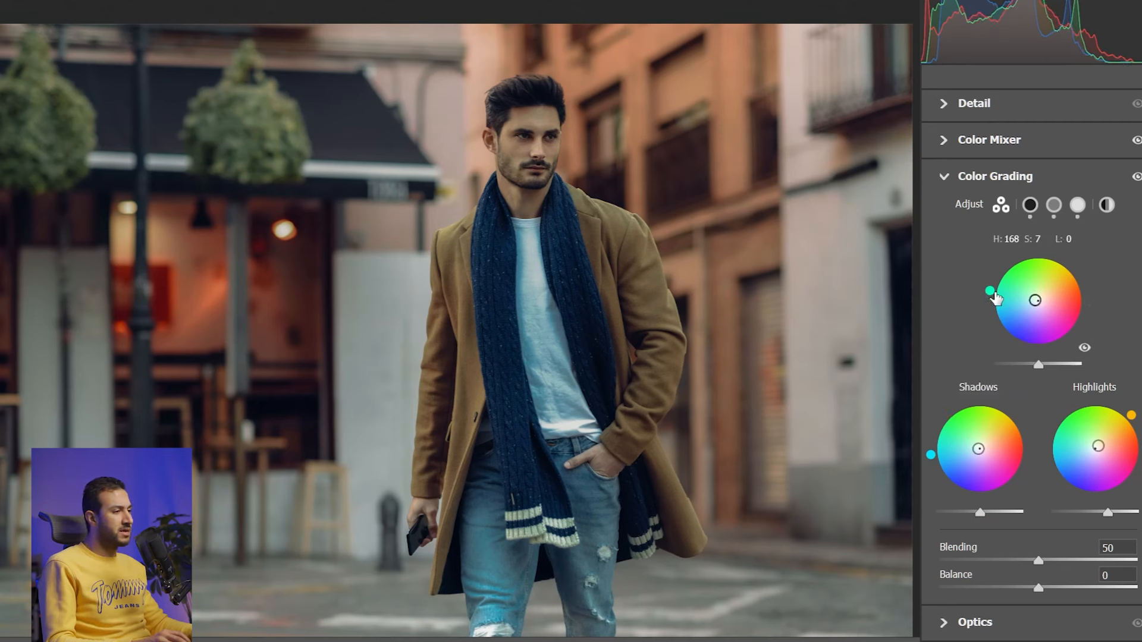
{"action": "left_click_drag", "start_coordinate": [1041, 364], "coordinate": [1049, 368]}
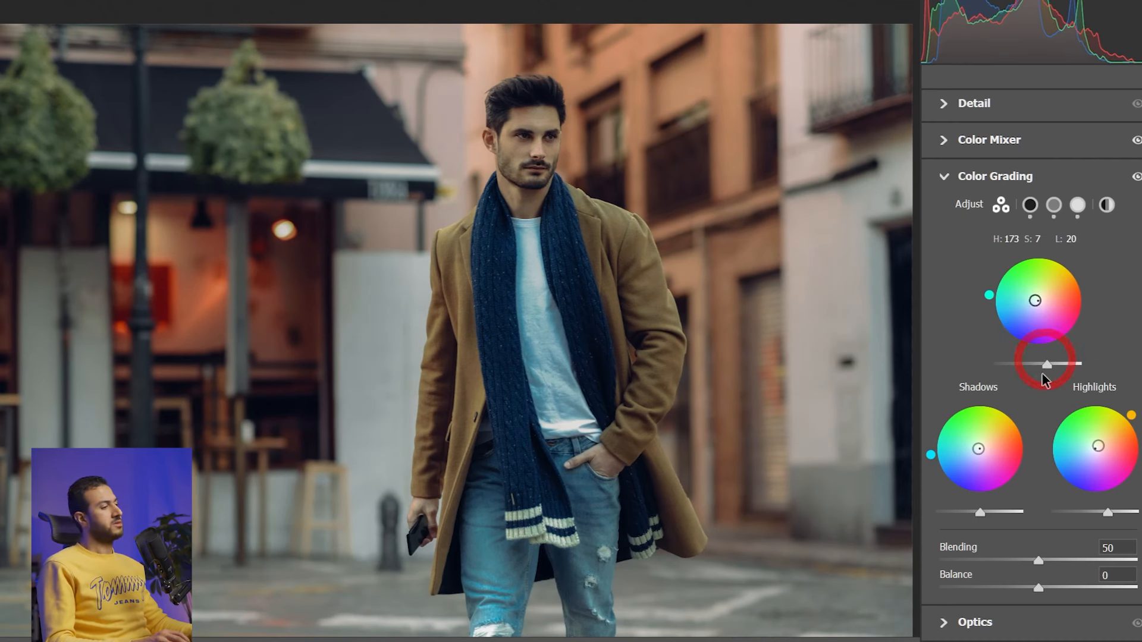
{"action": "left_click", "coordinate": [1137, 178]}
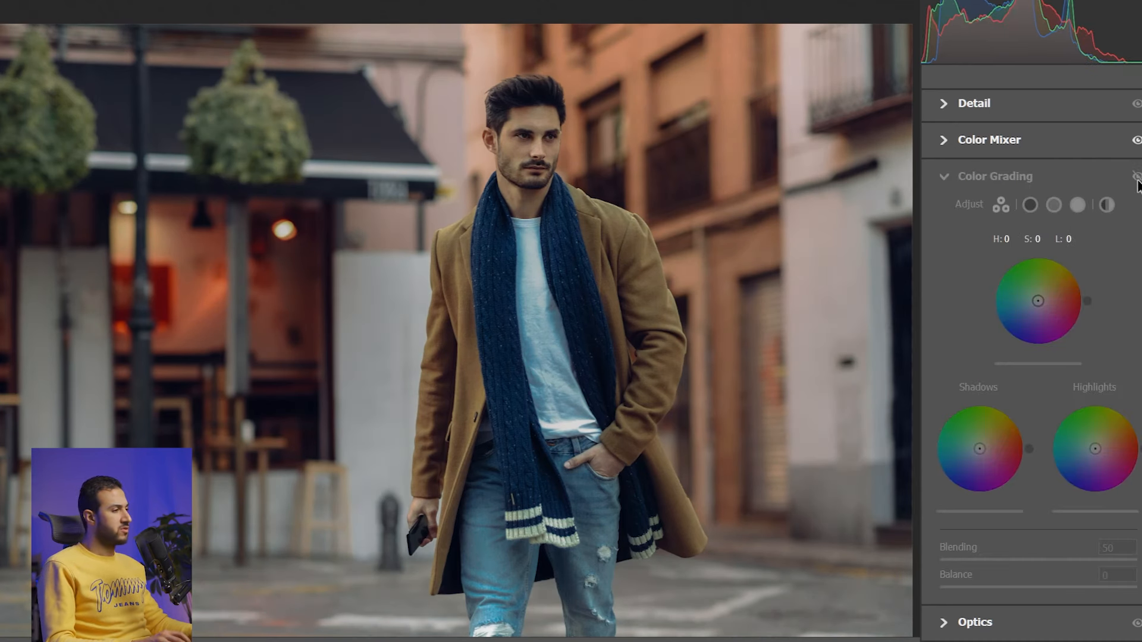
{"action": "left_click", "coordinate": [1137, 177]}
{"action": "left_click", "coordinate": [1137, 177]}
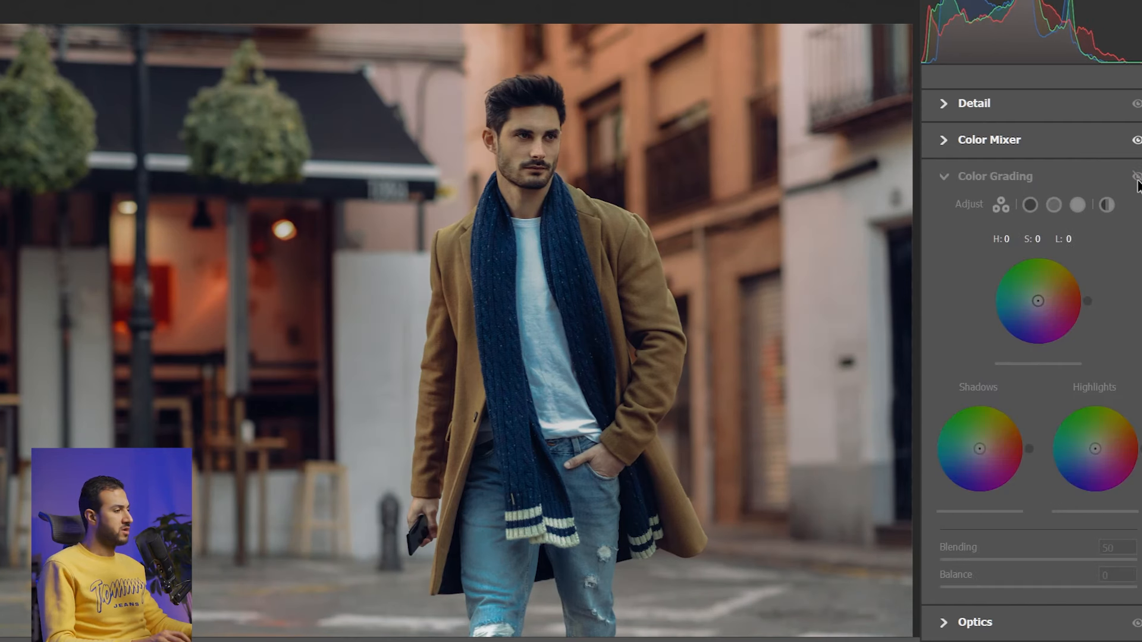
{"action": "left_click", "coordinate": [1136, 178]}
Step: Lower the Color Grading midtones luminance to slightly below zero and check the whole image
{"action": "left_click_drag", "start_coordinate": [1045, 364], "coordinate": [1032, 364]}
{"action": "left_click_drag", "start_coordinate": [619, 257], "coordinate": [561, 232]}
{"action": "left_click_drag", "start_coordinate": [657, 268], "coordinate": [692, 270]}
{"action": "left_click_drag", "start_coordinate": [385, 332], "coordinate": [394, 323]}
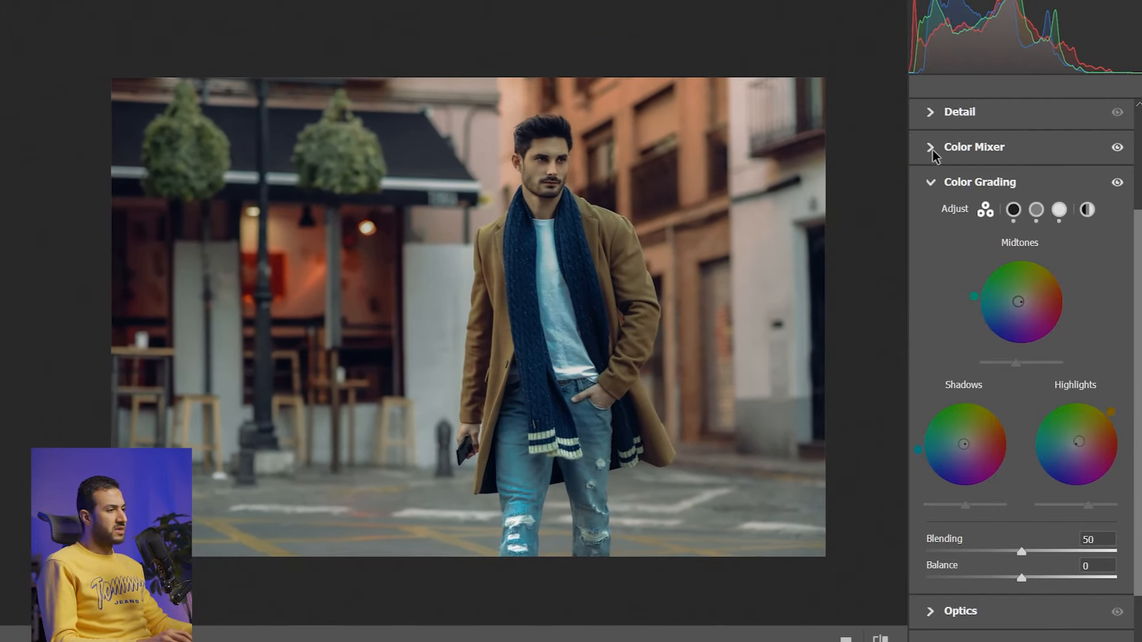
Step: Reset Saturation in the Basic adjustments to 0
{"action": "left_click", "coordinate": [943, 180]}
{"action": "left_click", "coordinate": [934, 191]}
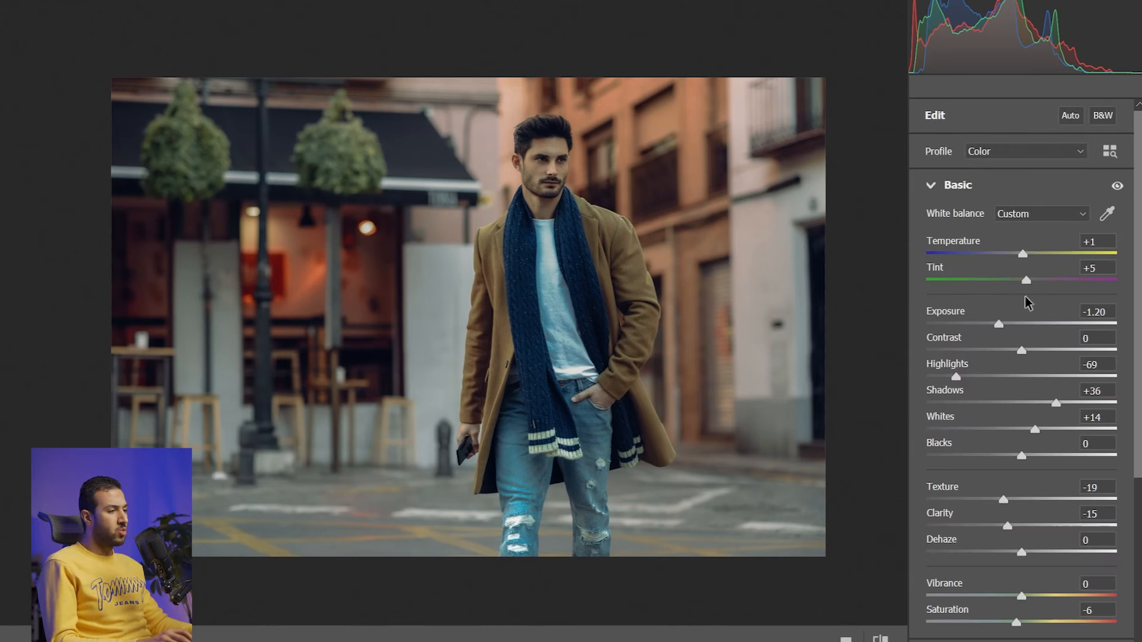
{"action": "double_click", "coordinate": [1017, 621]}
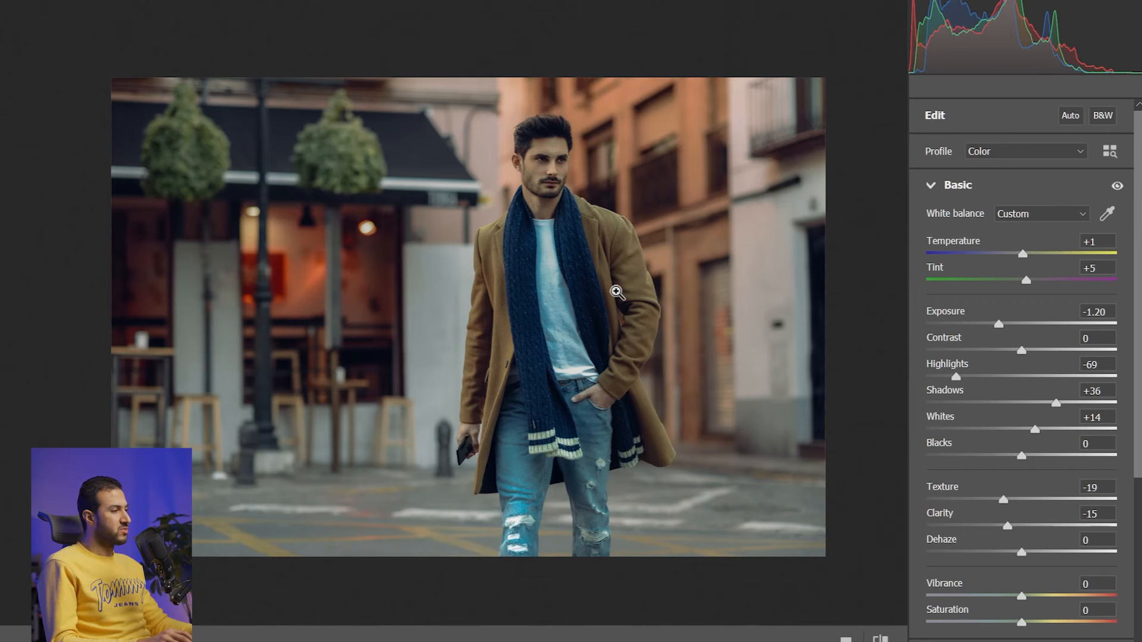
{"action": "left_click", "coordinate": [631, 288]}
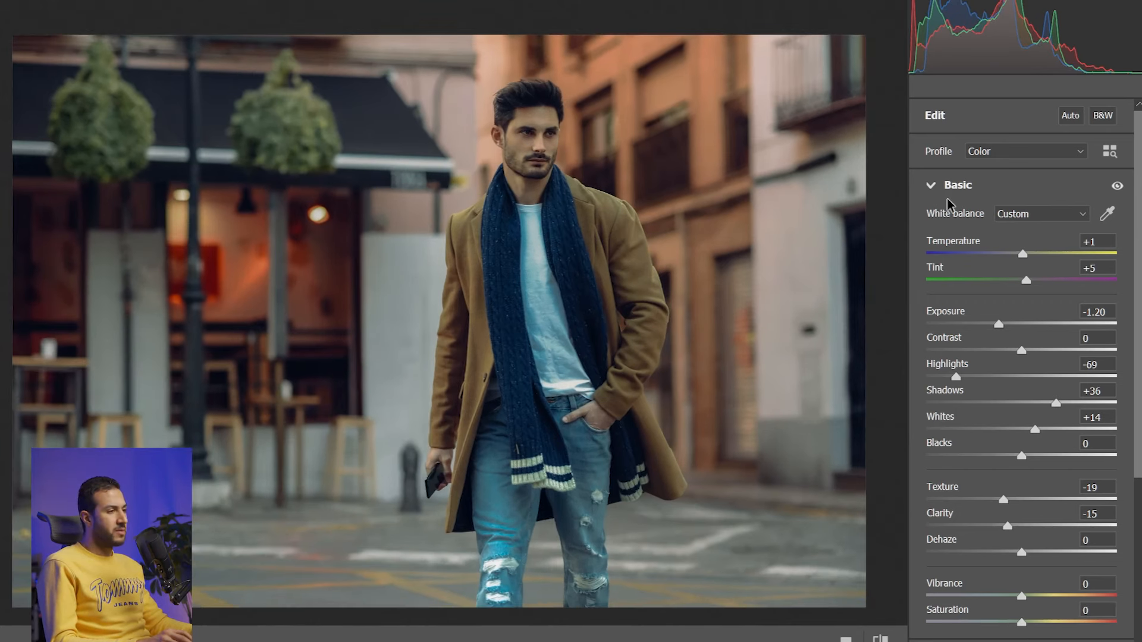
{"action": "left_click", "coordinate": [932, 185]}
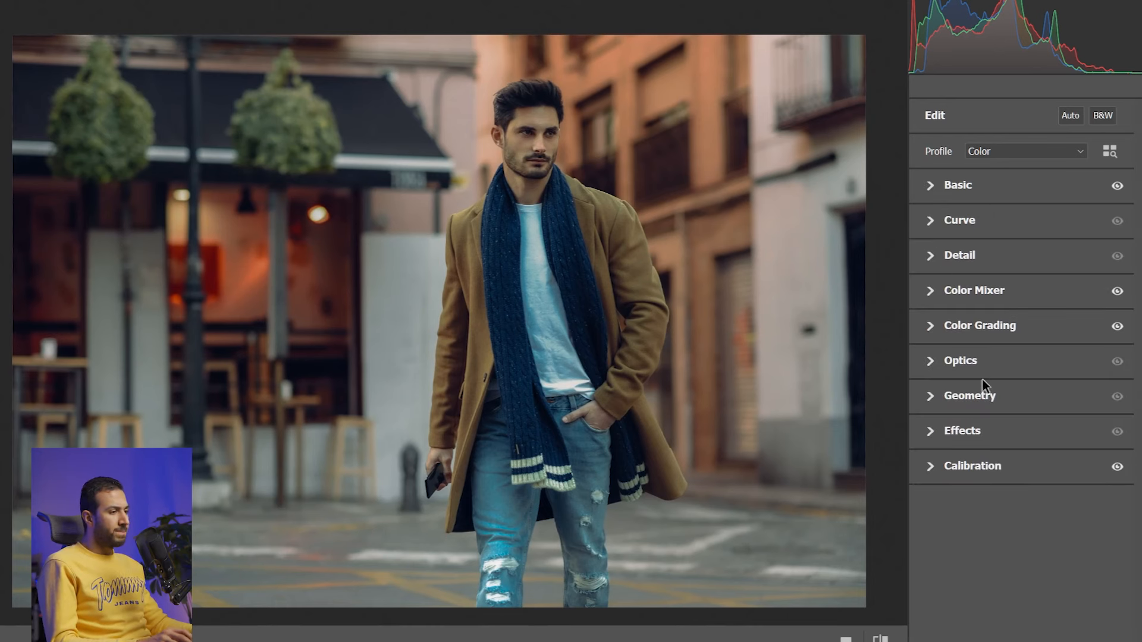
Step: Add subtle Grain of 9 in the Effects adjustments, judging it up close on the coat, scarf and blurred background
{"action": "left_click", "coordinate": [932, 432]}
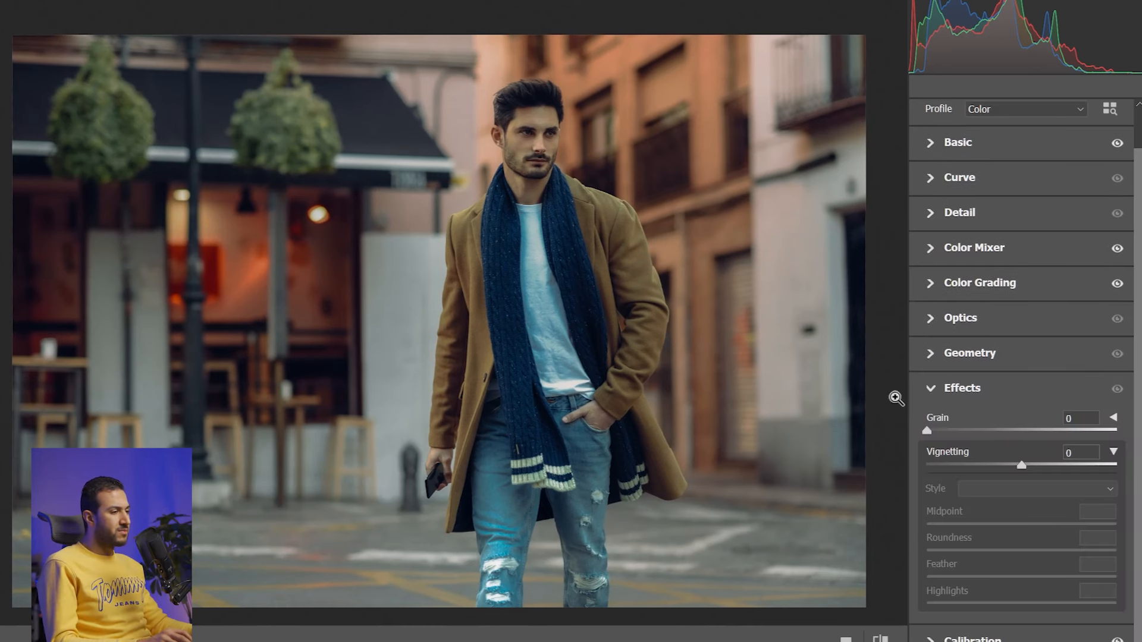
{"action": "left_click", "coordinate": [827, 294]}
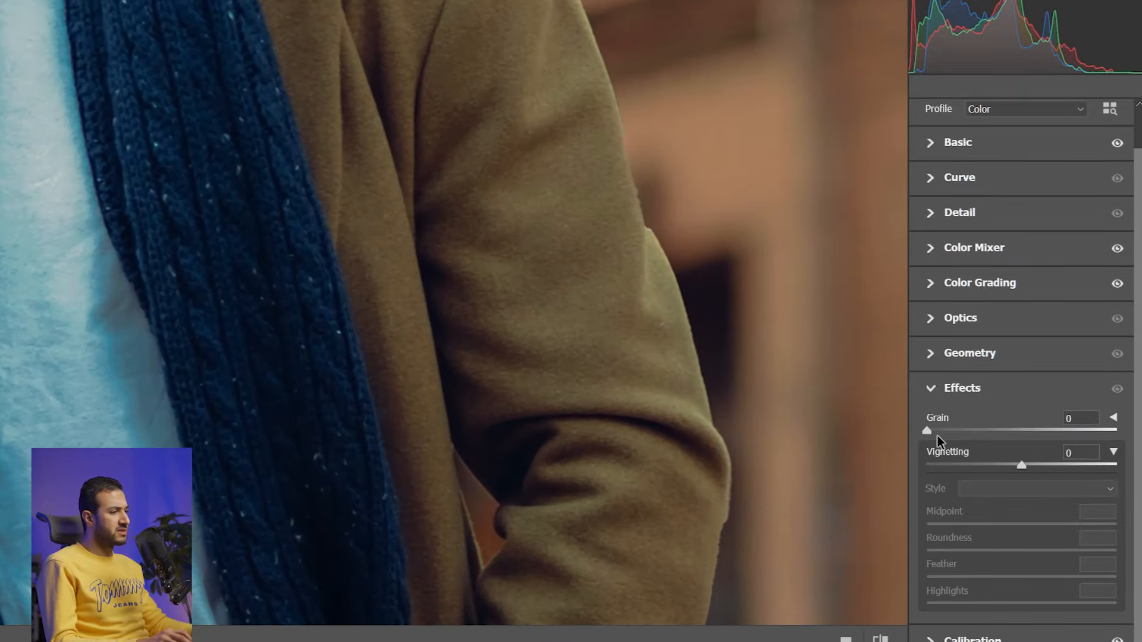
{"action": "left_click_drag", "start_coordinate": [938, 439], "coordinate": [946, 437]}
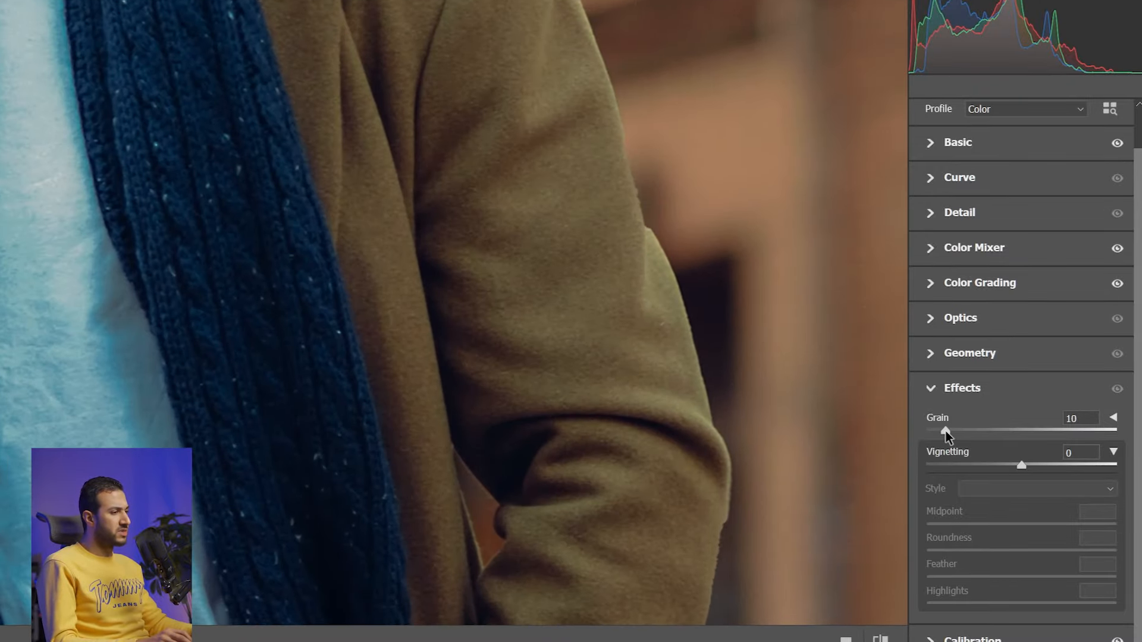
{"action": "left_click_drag", "start_coordinate": [525, 69], "coordinate": [548, 150]}
{"action": "scroll", "coordinate": [624, 118], "scroll_direction": "up", "scroll_amount": 8}
{"action": "left_click", "coordinate": [509, 282]}
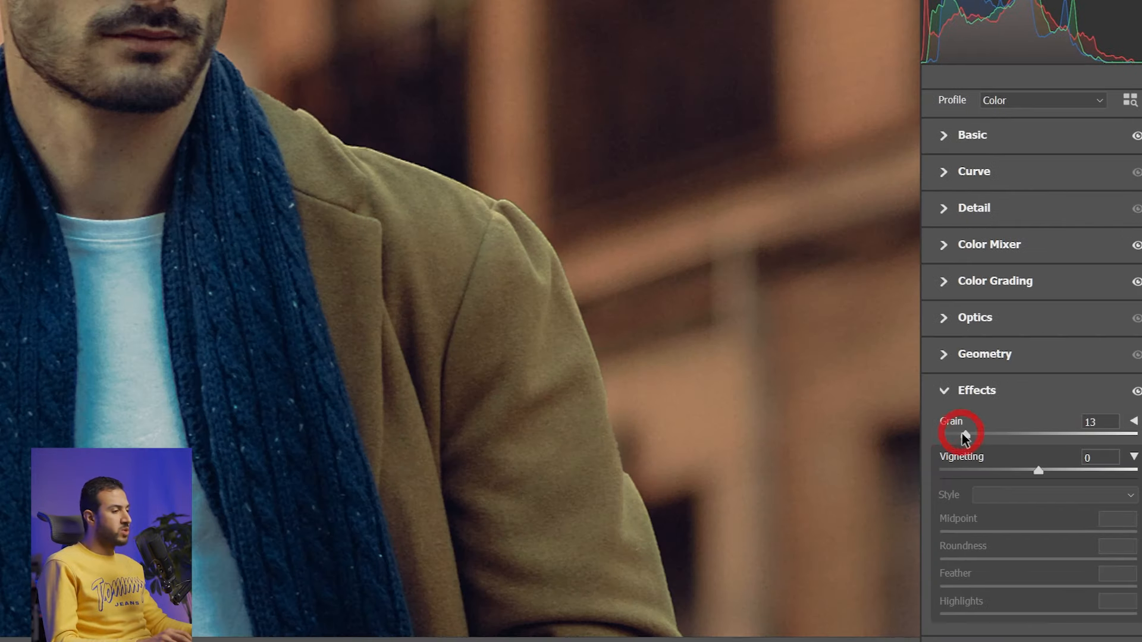
{"action": "left_click_drag", "start_coordinate": [950, 430], "coordinate": [948, 432]}
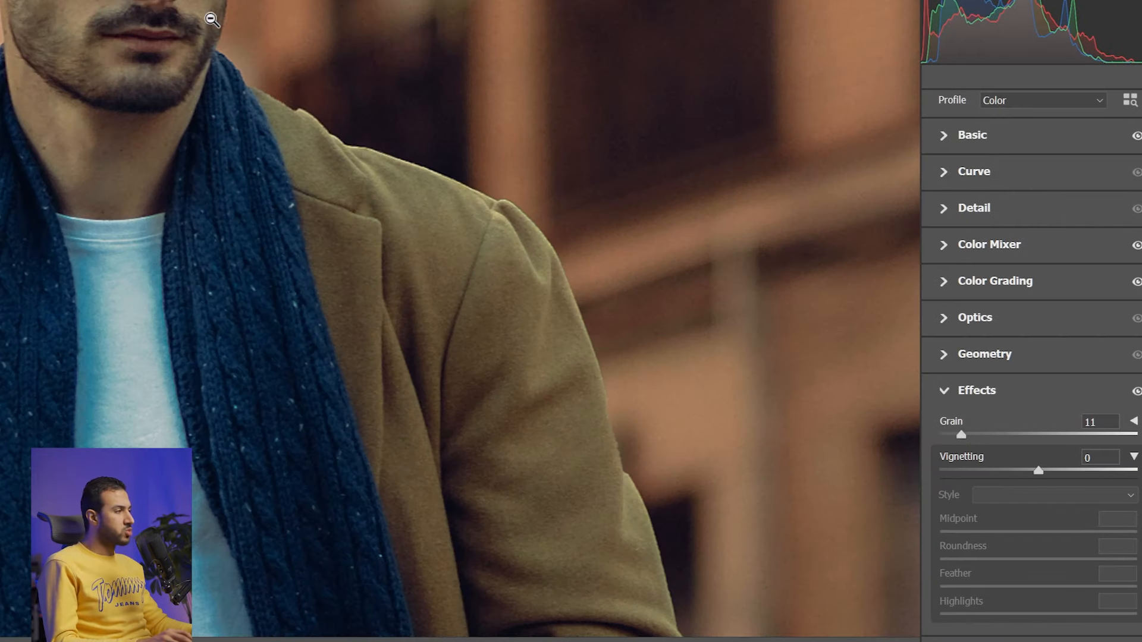
{"action": "scroll", "coordinate": [461, 319], "scroll_direction": "up", "scroll_amount": 3}
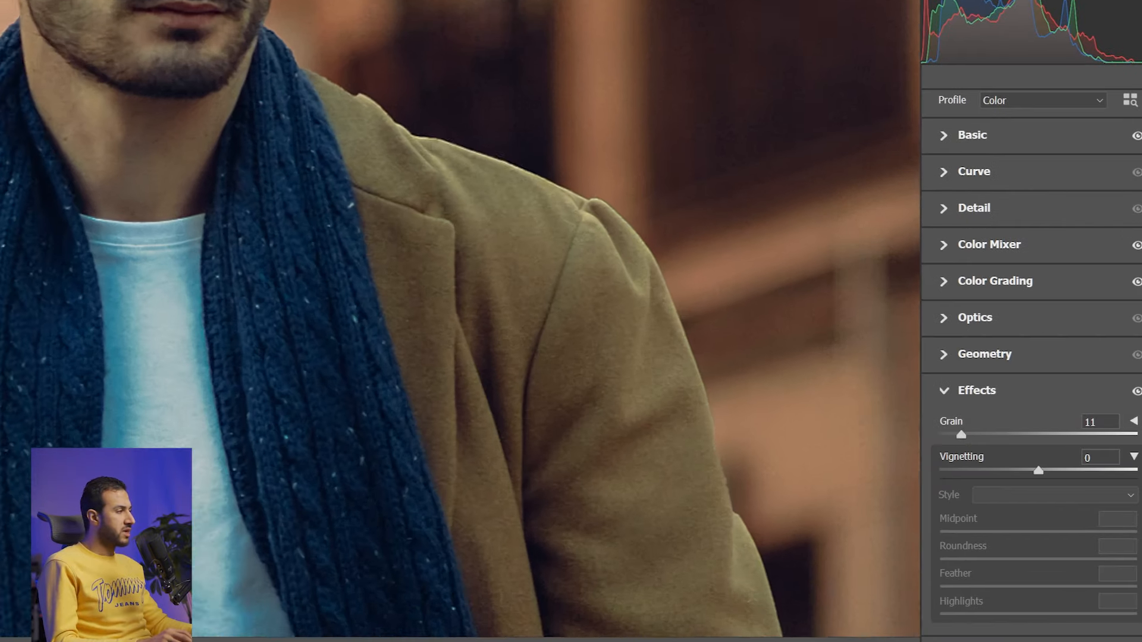
{"action": "scroll", "coordinate": [460, 320], "scroll_direction": "left", "scroll_amount": 8}
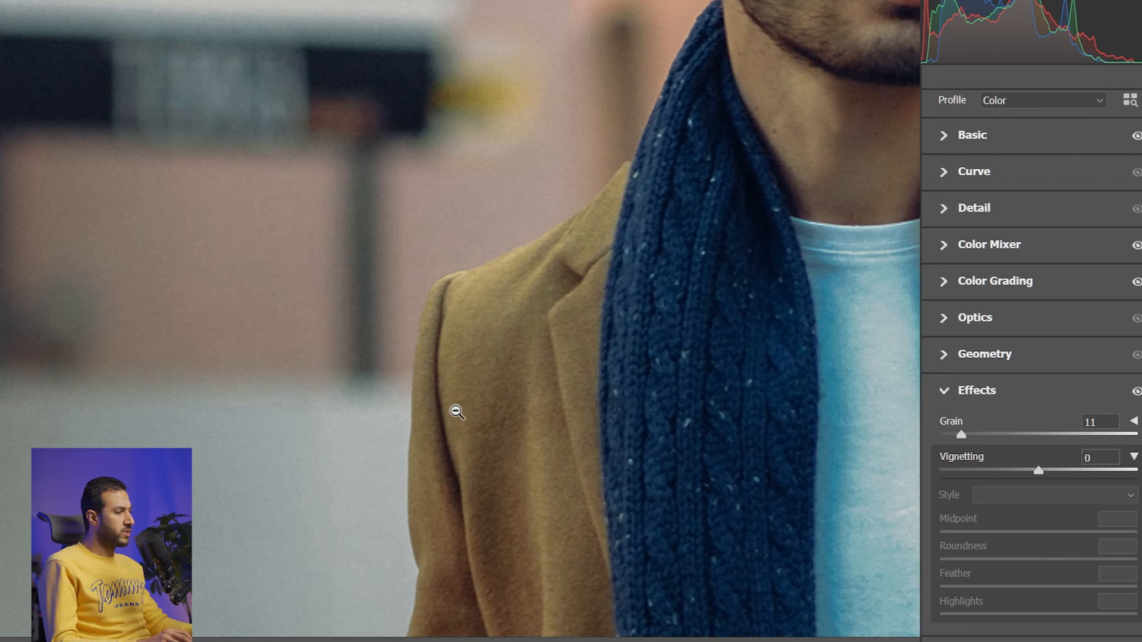
{"action": "scroll", "coordinate": [474, 410], "scroll_direction": "up", "scroll_amount": 3}
{"action": "left_click_drag", "start_coordinate": [962, 436], "coordinate": [957, 436]}
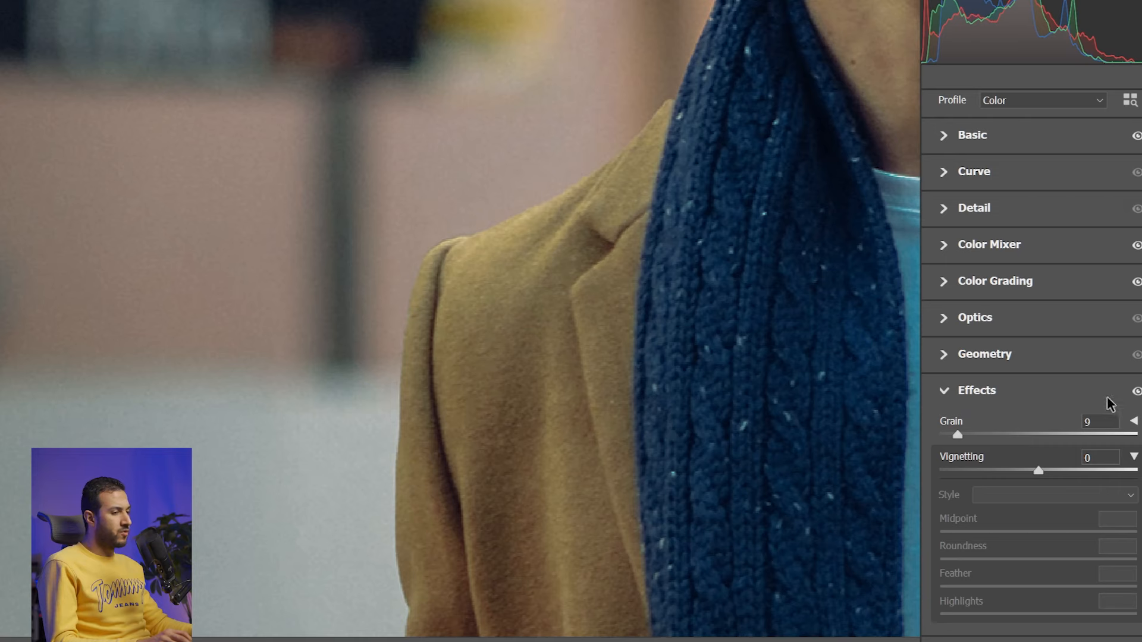
Step: Compare the close-up with and without the Effects adjustments, leaving them enabled
{"action": "left_click", "coordinate": [1136, 392]}
{"action": "left_click", "coordinate": [1136, 391]}
{"action": "left_click", "coordinate": [1137, 392]}
{"action": "left_click", "coordinate": [1136, 392]}
Step: View the whole image and compare the original with the graded version
{"action": "key", "text": "alt"}
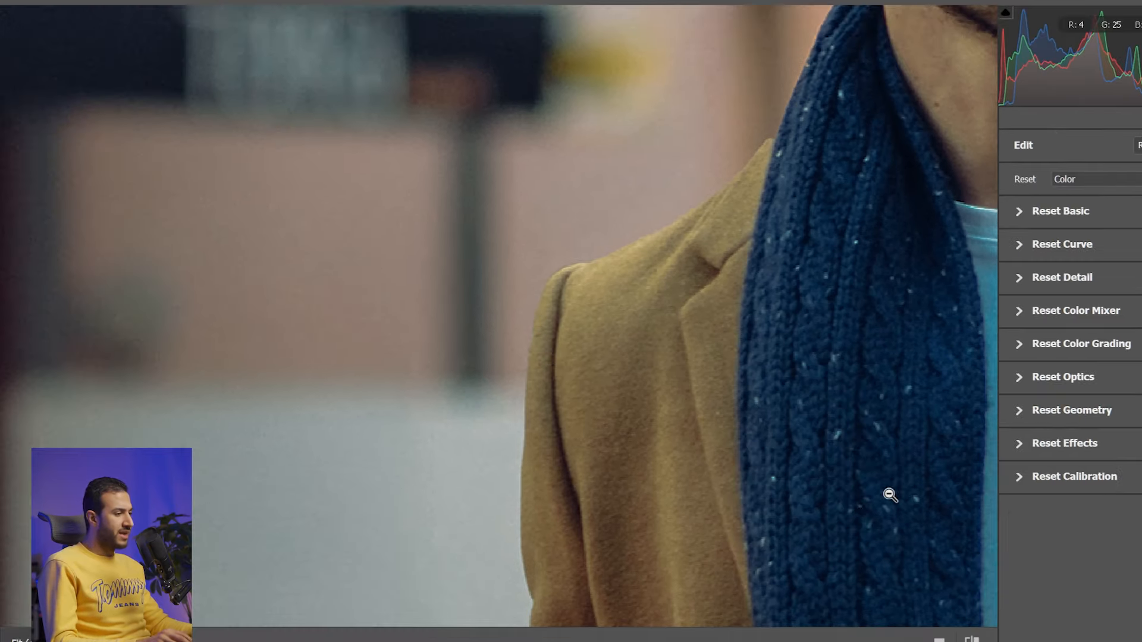
{"action": "left_click", "coordinate": [891, 495], "text": "alt"}
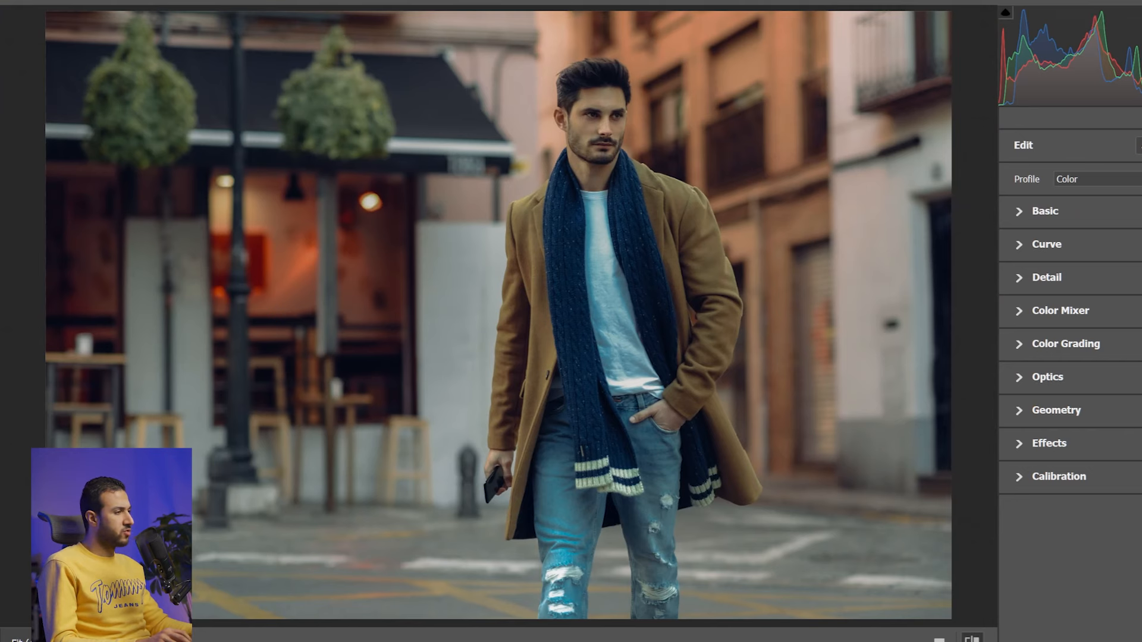
{"action": "key", "text": "backslash"}
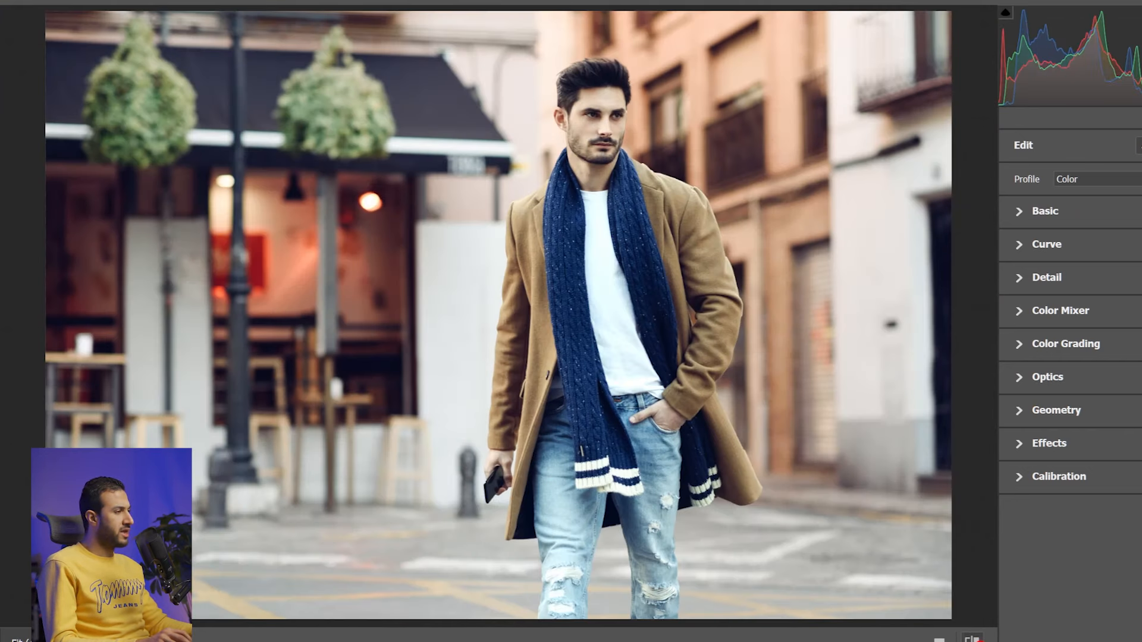
{"action": "key", "text": "backslash"}
{"action": "key", "text": "backslash"}
{"action": "key", "text": "backslash"}
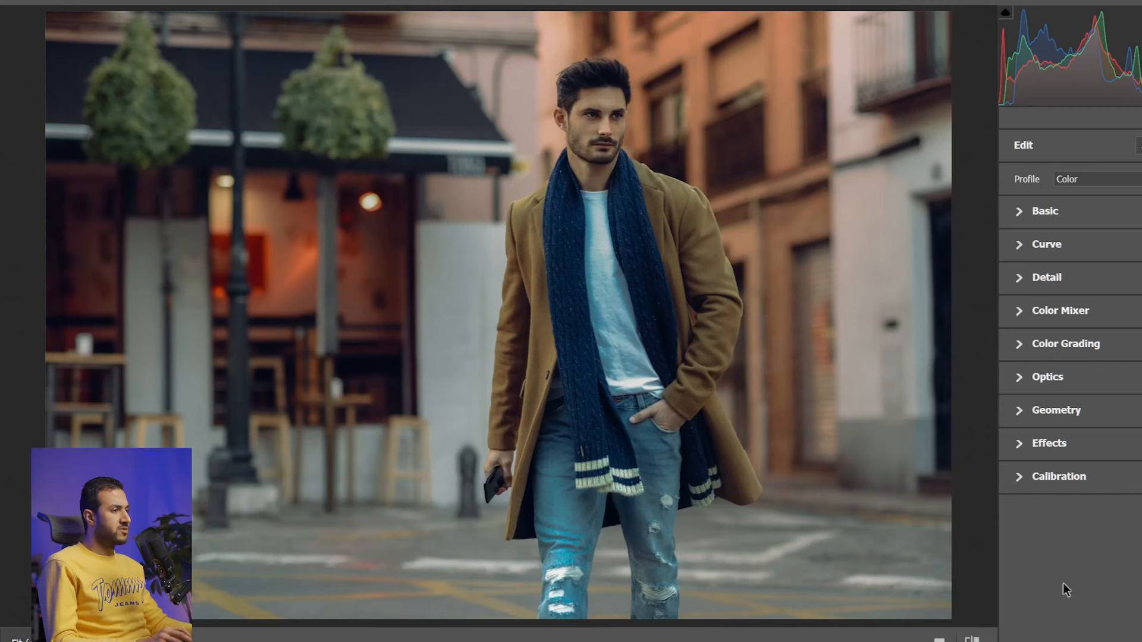
Step: Shape the main point curve with a highlight point at input 167, output 182 and a shadow point at input 57, output 57
{"action": "left_click", "coordinate": [1019, 245]}
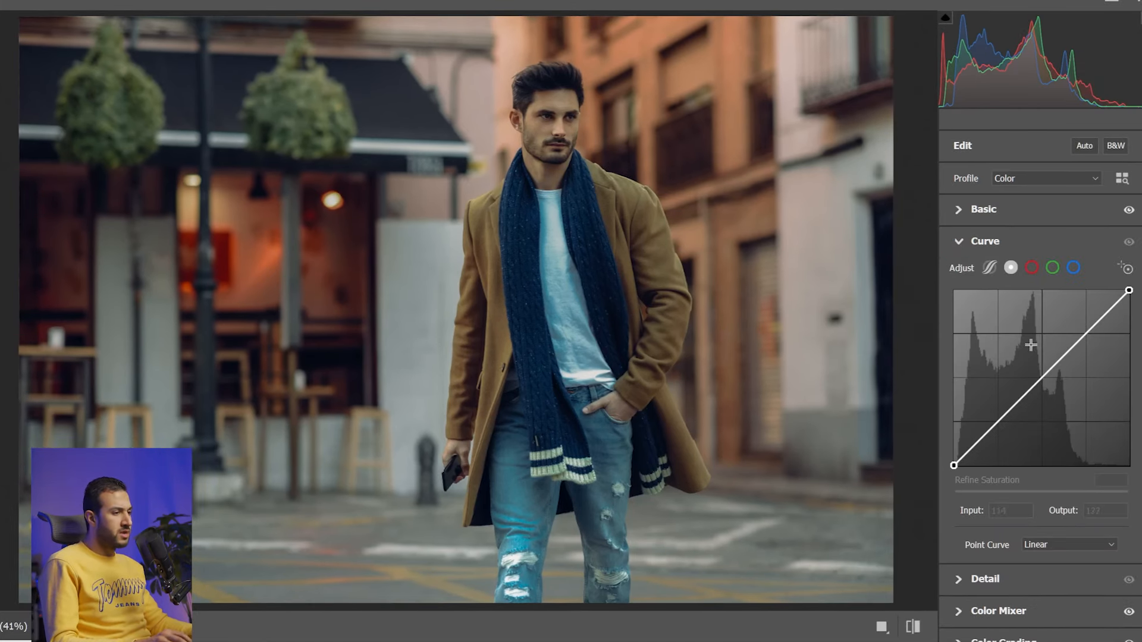
{"action": "scroll", "coordinate": [1035, 342], "scroll_direction": "down", "scroll_amount": 2}
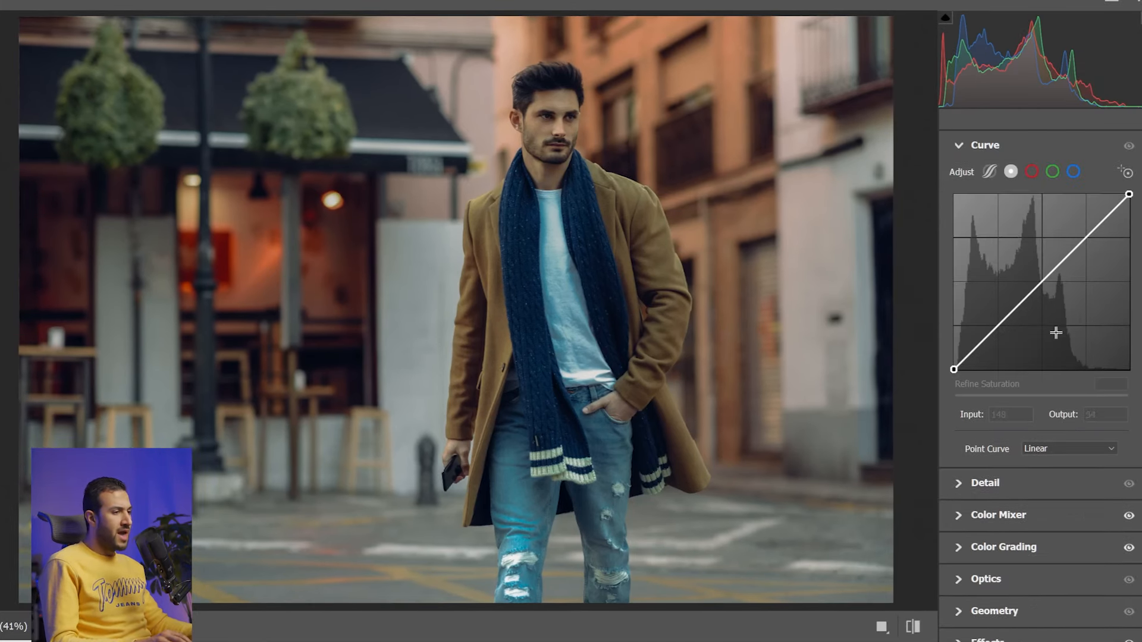
{"action": "scroll", "coordinate": [1053, 331], "scroll_direction": "up", "scroll_amount": 2}
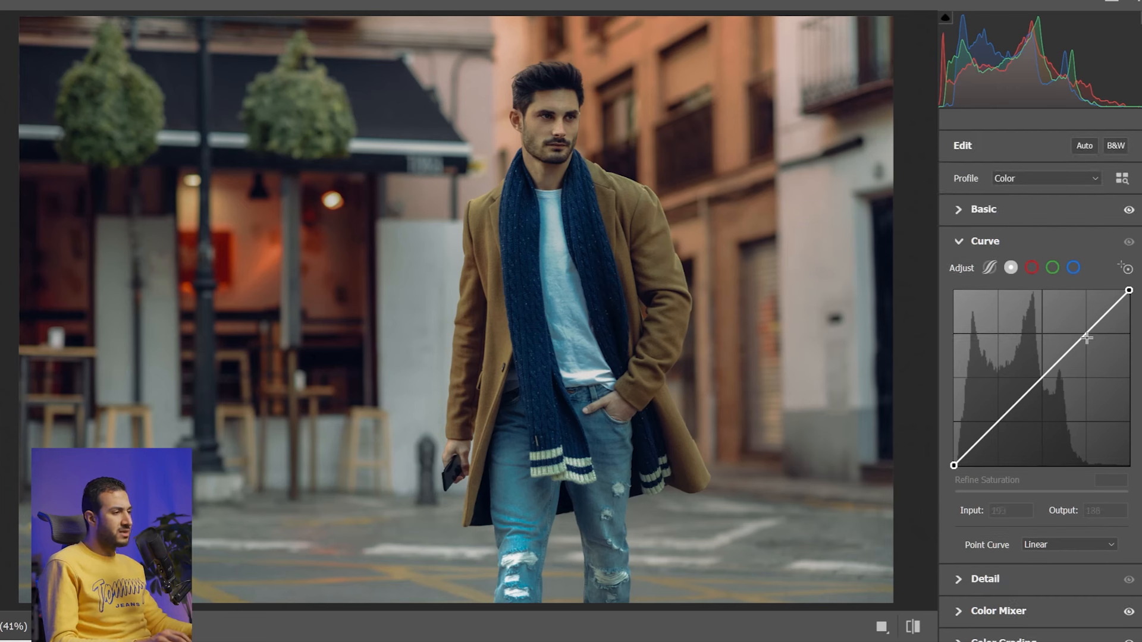
{"action": "left_click_drag", "start_coordinate": [1080, 342], "coordinate": [1069, 340]}
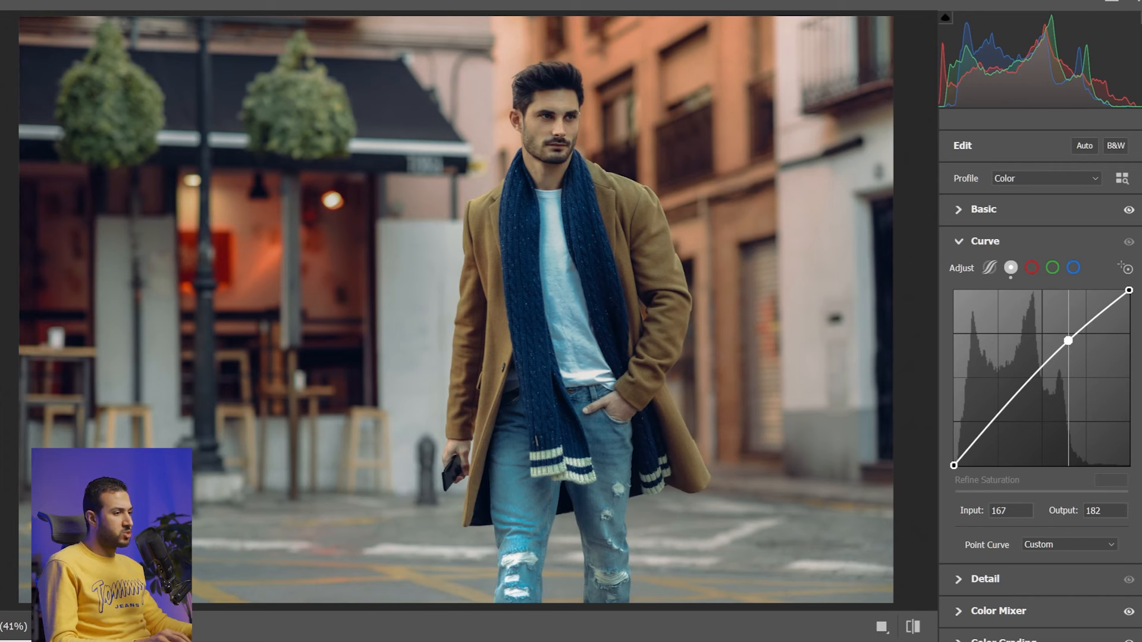
{"action": "left_click_drag", "start_coordinate": [994, 424], "coordinate": [993, 426]}
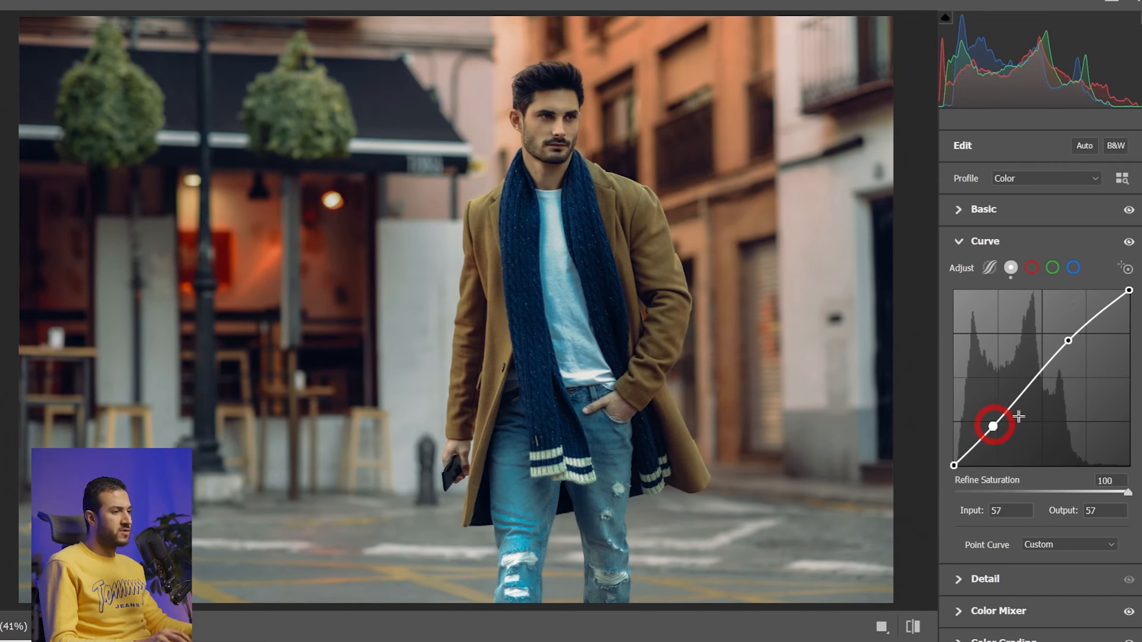
Step: Fade the curve's end points by setting the white point's output to 245 and the black point's output to 11
{"action": "left_click_drag", "start_coordinate": [1129, 290], "coordinate": [1129, 297]}
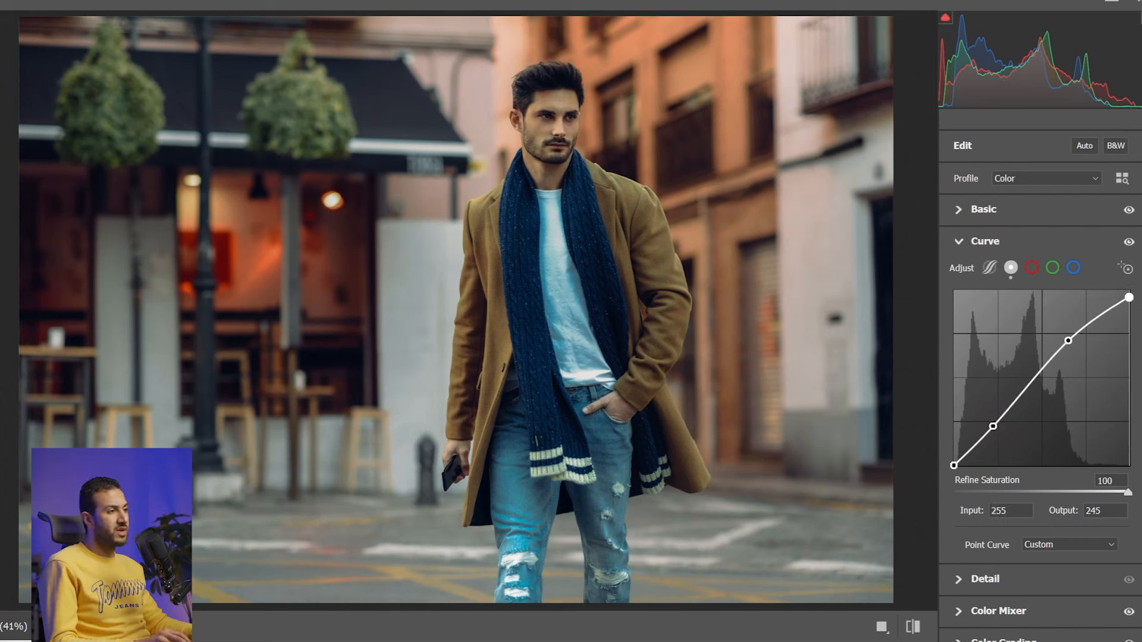
{"action": "left_click", "coordinate": [954, 465]}
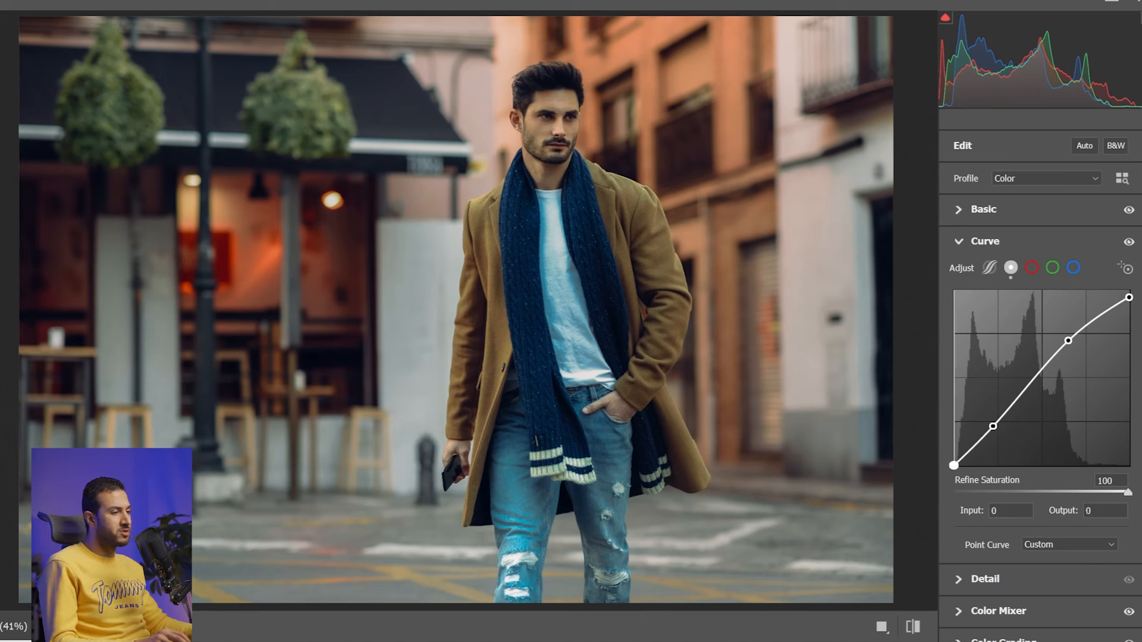
{"action": "left_click_drag", "start_coordinate": [953, 465], "coordinate": [953, 459]}
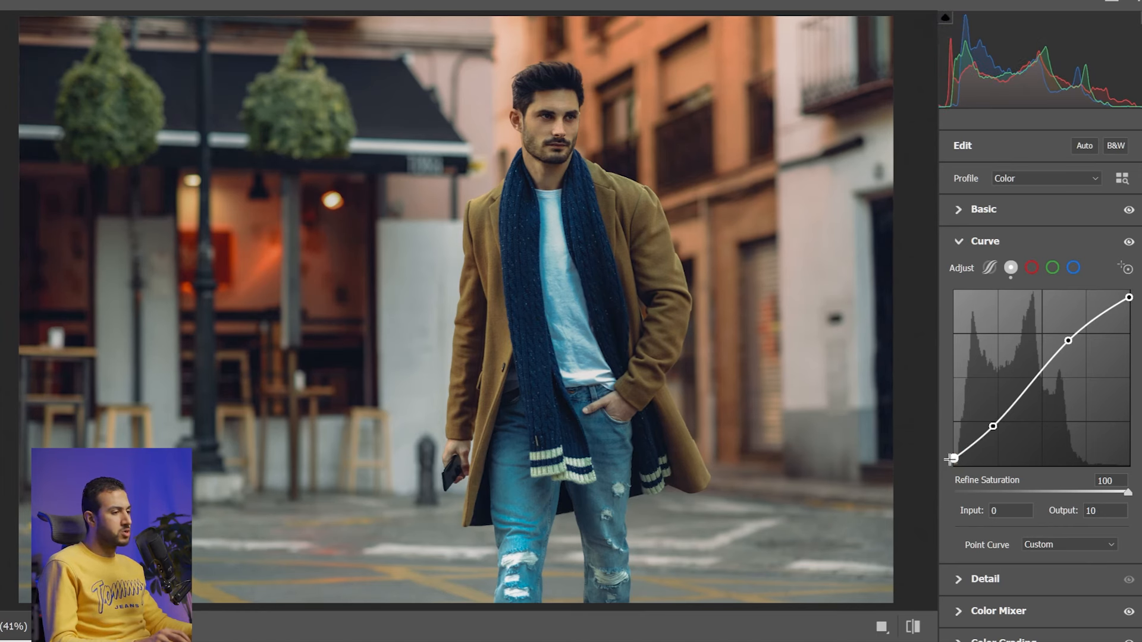
{"action": "key", "text": "Up"}
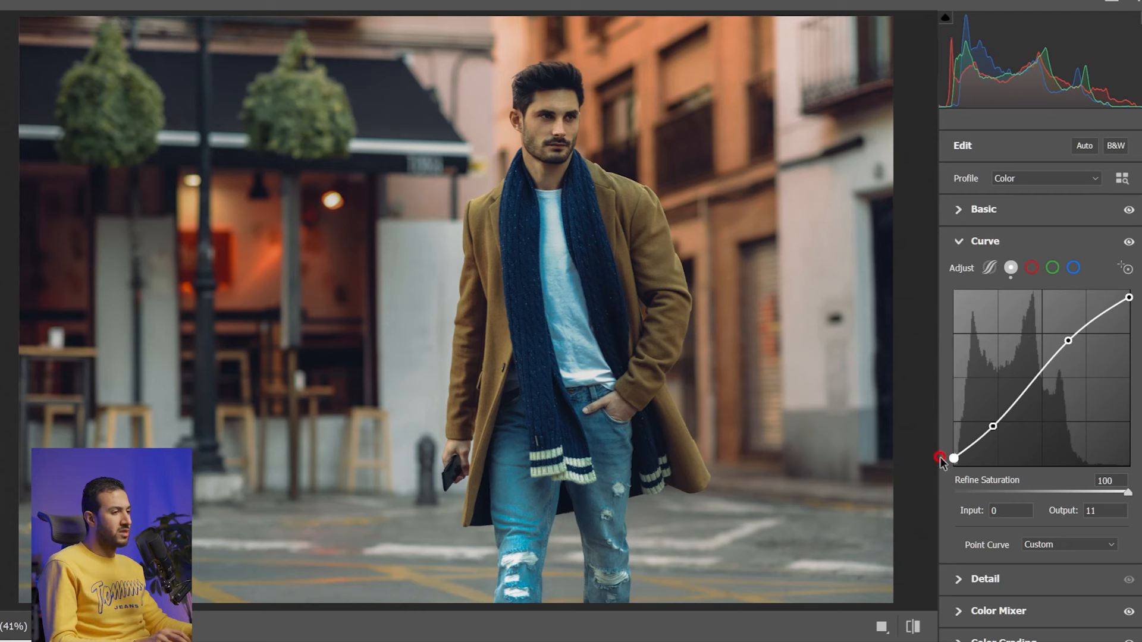
Step: Raise the curve's shadow point slightly and set the highlight point's output to 180
{"action": "left_click_drag", "start_coordinate": [996, 426], "coordinate": [995, 423]}
{"action": "left_click_drag", "start_coordinate": [1069, 339], "coordinate": [1069, 342]}
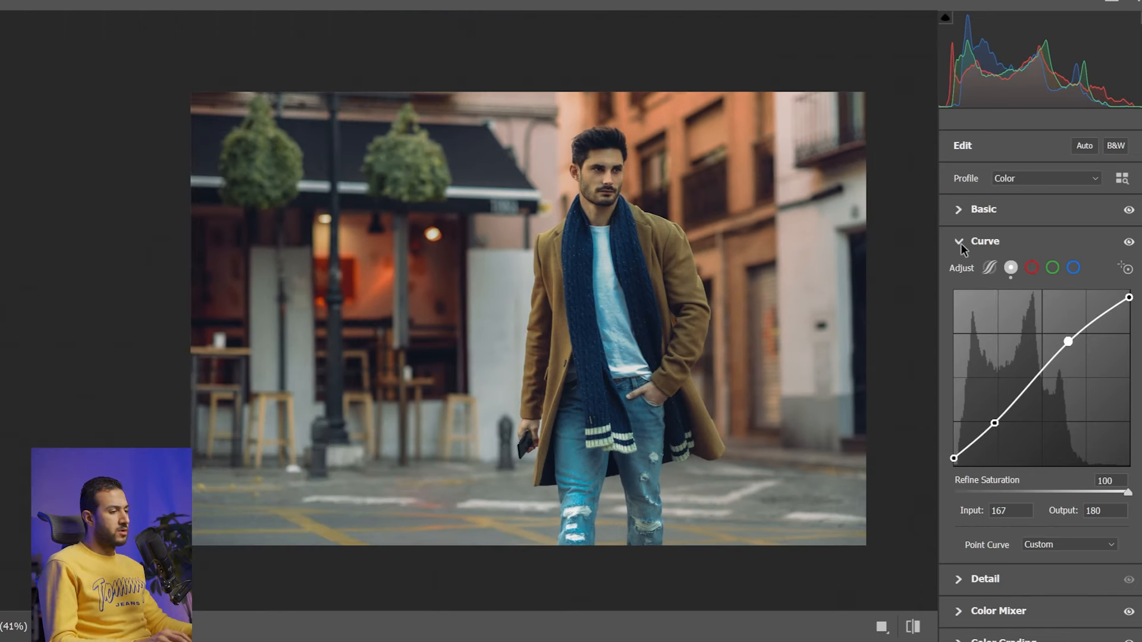
Step: Collapse the Curve settings and compare the original image with the graded version
{"action": "left_click", "coordinate": [959, 242]}
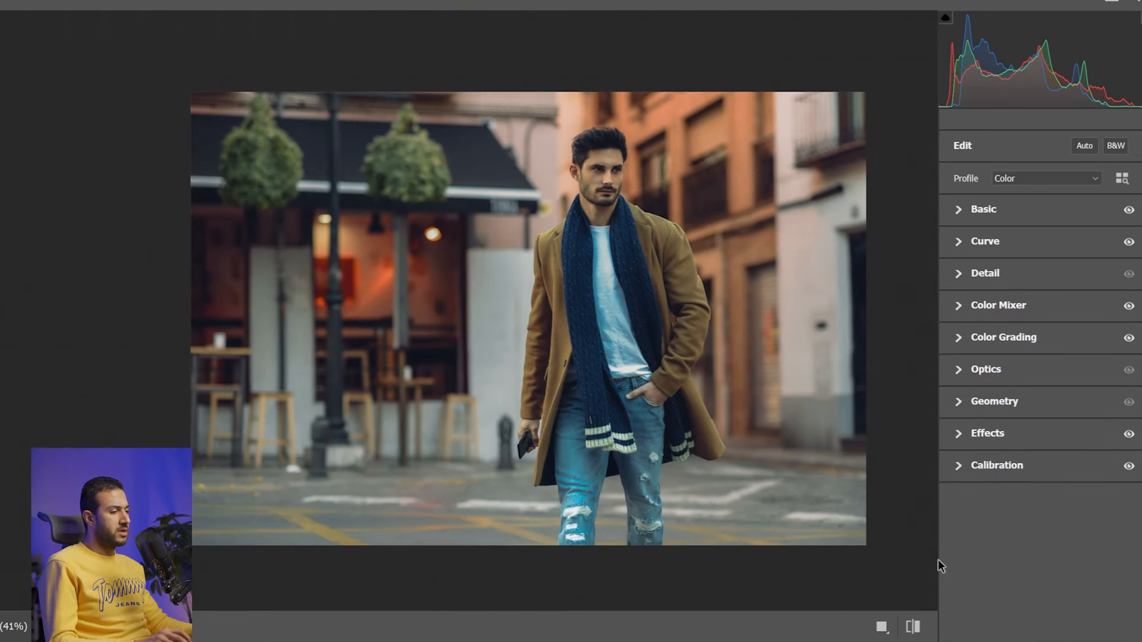
{"action": "left_click", "coordinate": [913, 628]}
{"action": "left_click", "coordinate": [913, 628]}
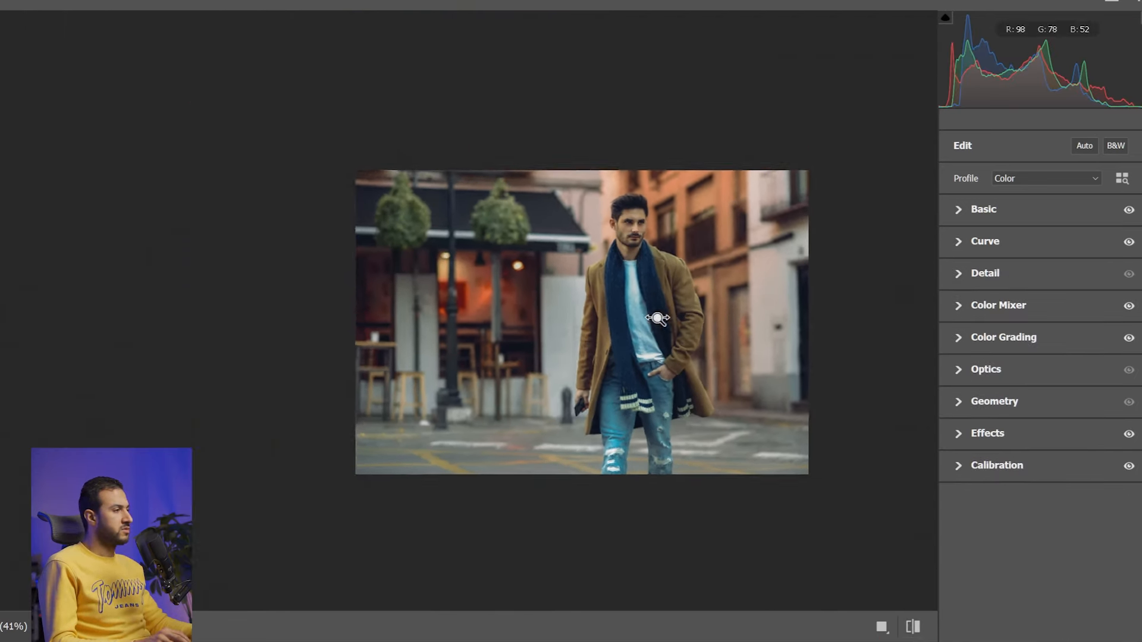
{"action": "left_click_drag", "start_coordinate": [657, 319], "coordinate": [757, 308]}
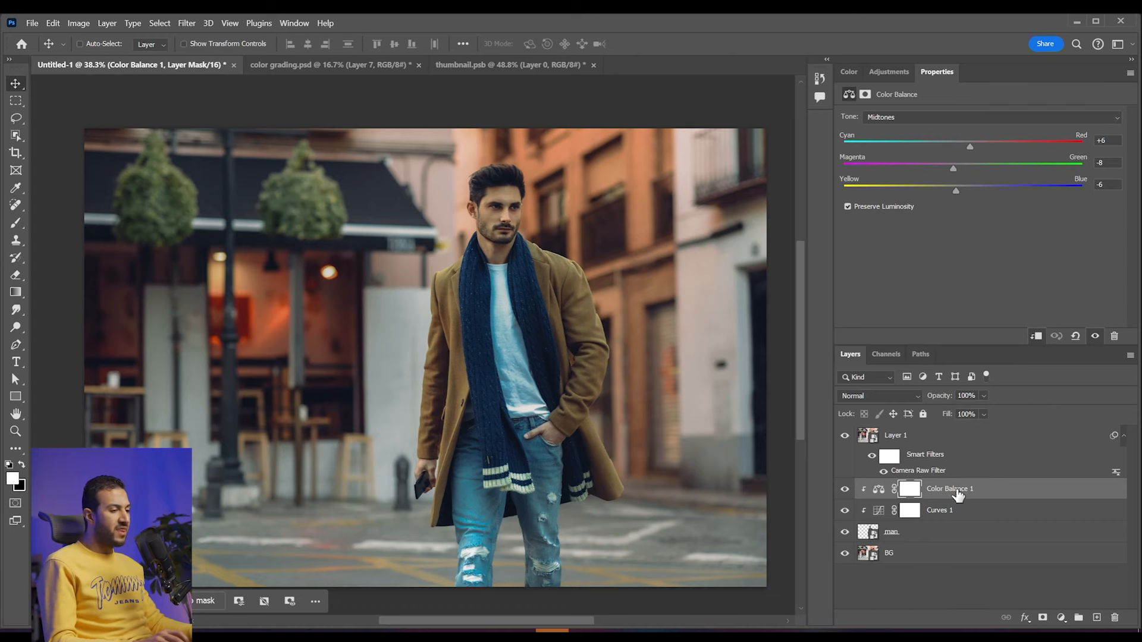
Step: Switch Layer 1's smart filters off and on to compare the image without and with the grade
{"action": "left_click", "coordinate": [948, 437]}
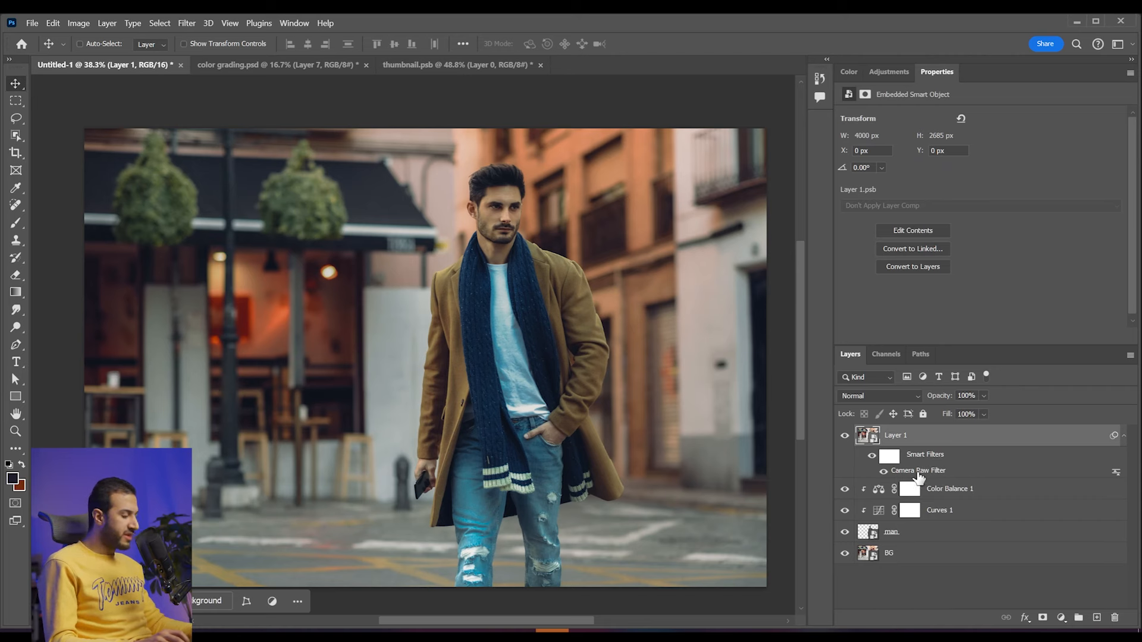
{"action": "left_click", "coordinate": [870, 456]}
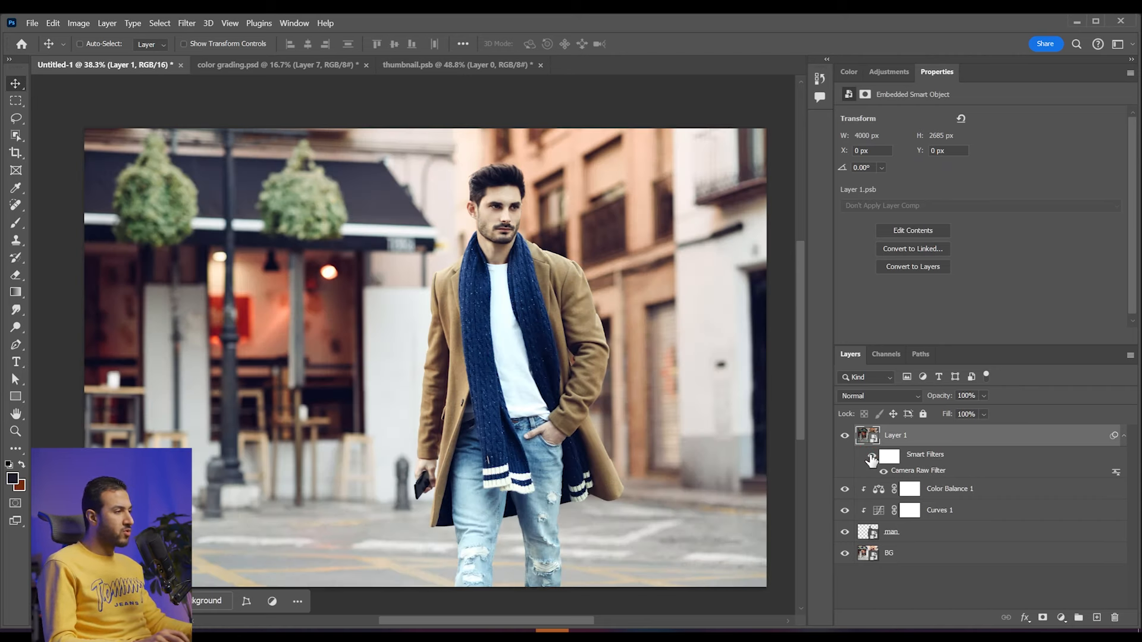
{"action": "left_click", "coordinate": [870, 457]}
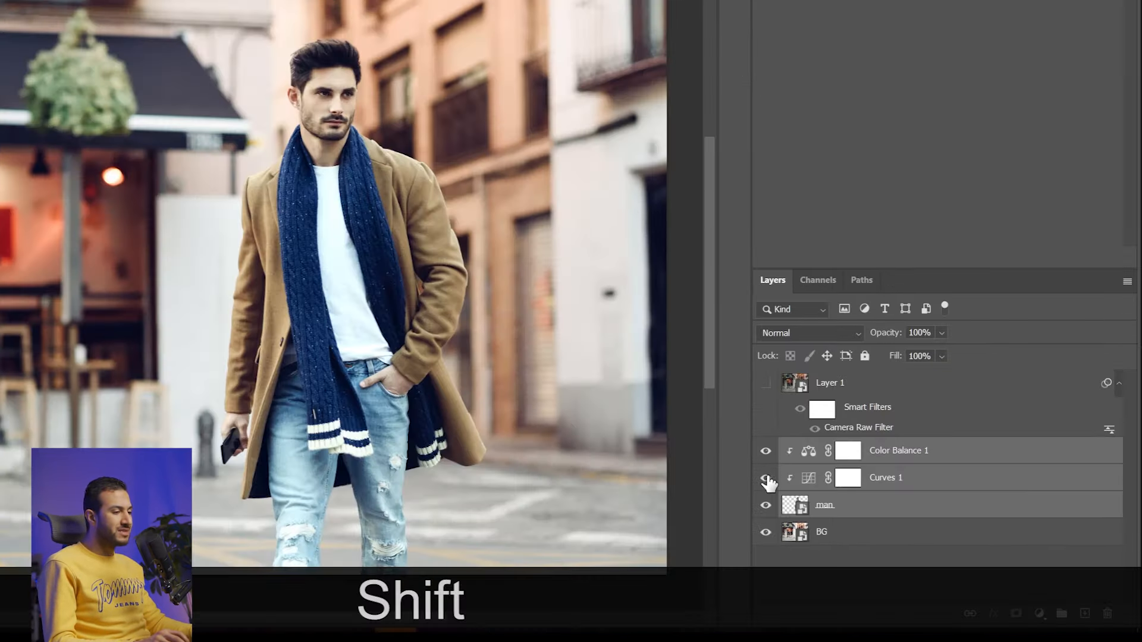
Step: Convert the selected Color Balance 1, Curves 1 and man layers into one smart object
{"action": "left_click_drag", "start_coordinate": [766, 478], "coordinate": [765, 455]}
{"action": "left_click", "coordinate": [765, 452]}
{"action": "left_click", "coordinate": [765, 477]}
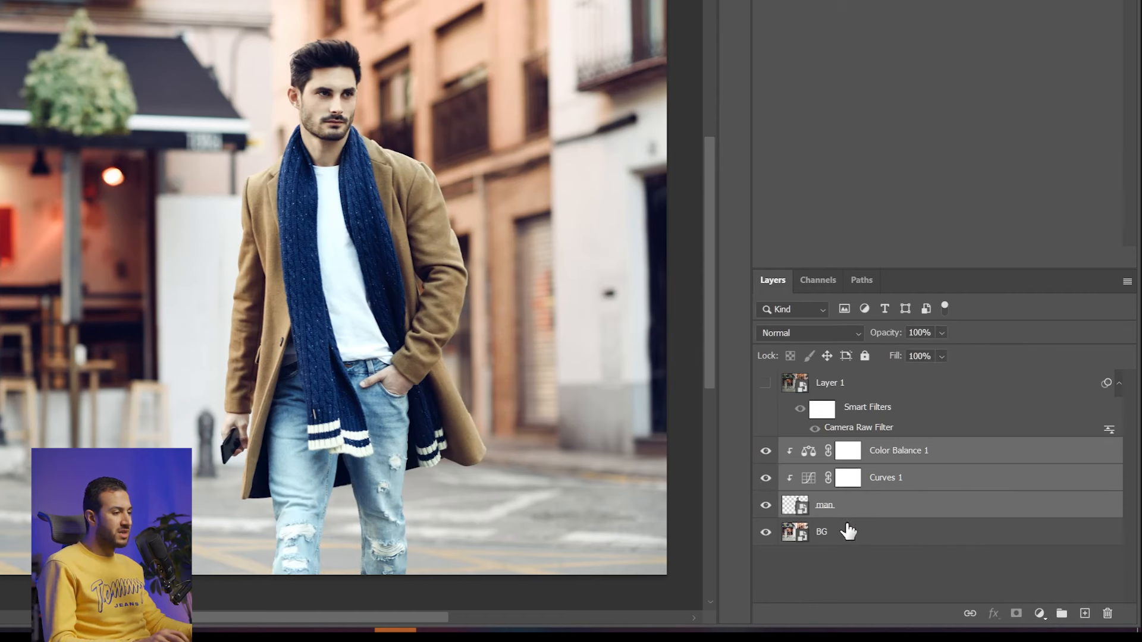
{"action": "right_click", "coordinate": [894, 514]}
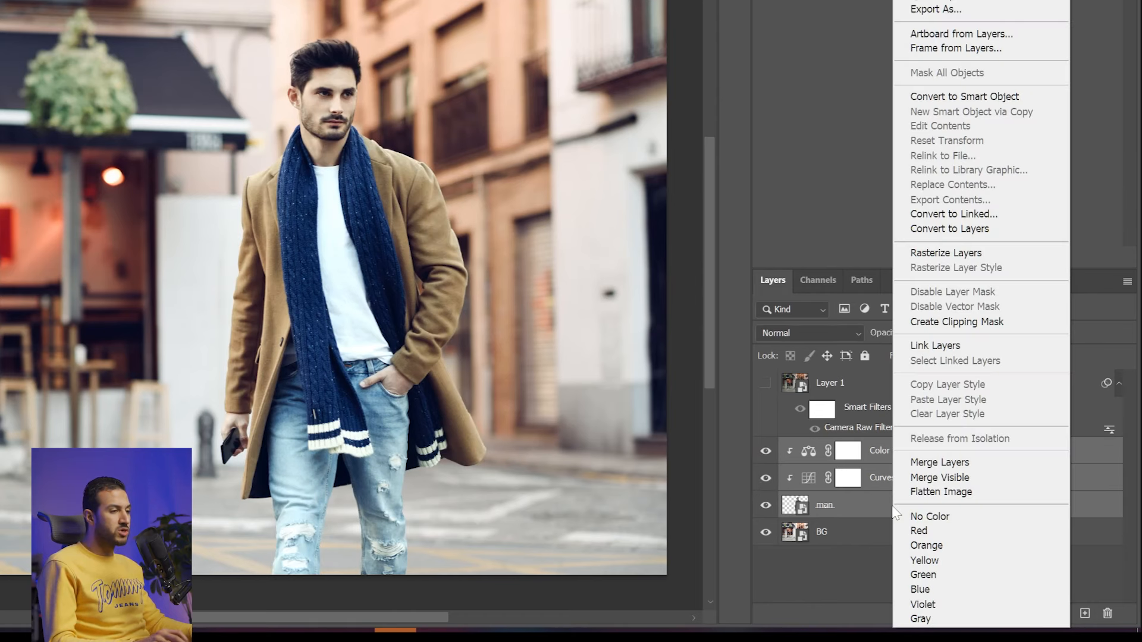
{"action": "left_click", "coordinate": [946, 96]}
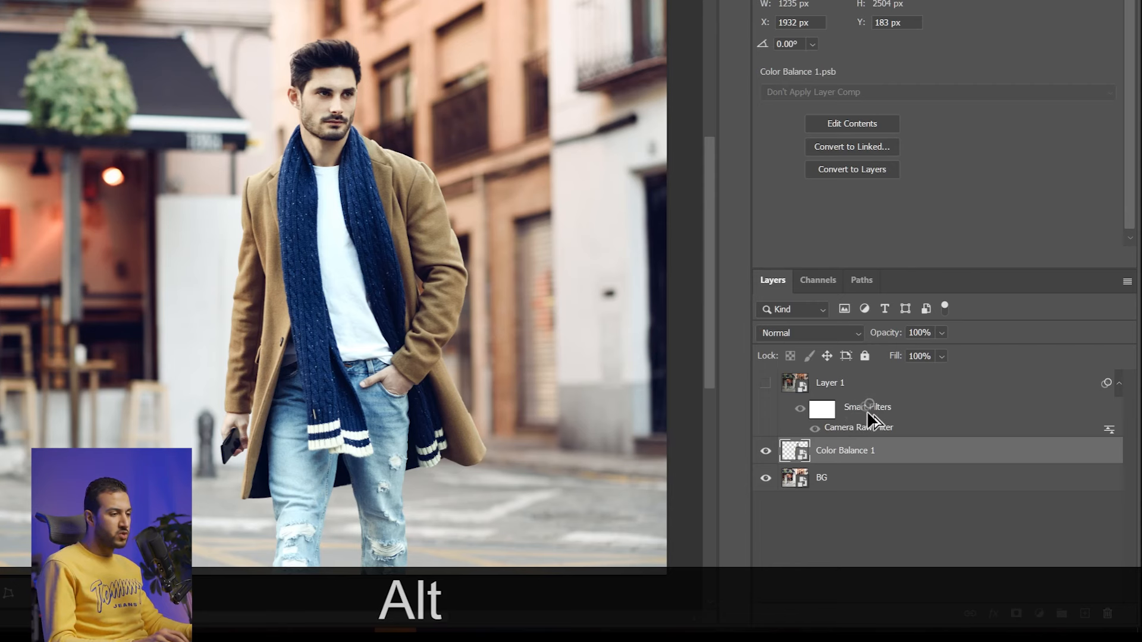
Step: Copy Layer 1's Camera Raw smart filter onto the Color Balance 1 smart object and the BG layer
{"action": "left_click_drag", "start_coordinate": [884, 452], "coordinate": [883, 452]}
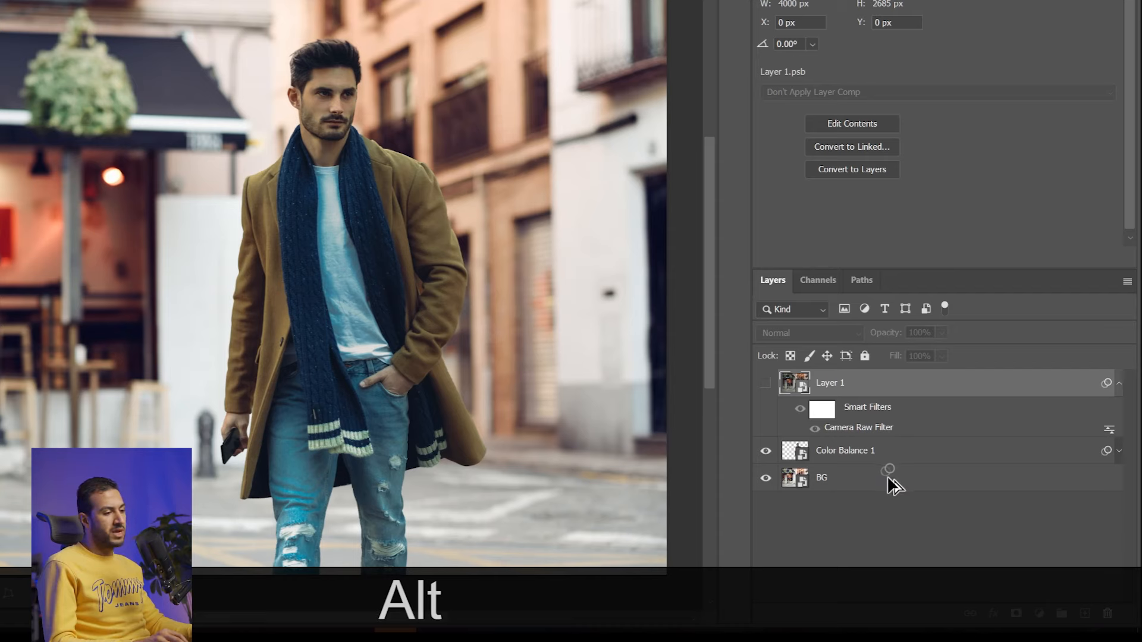
{"action": "left_click_drag", "start_coordinate": [888, 478], "coordinate": [890, 479]}
{"action": "scroll", "coordinate": [475, 357], "scroll_direction": "down", "scroll_amount": 1}
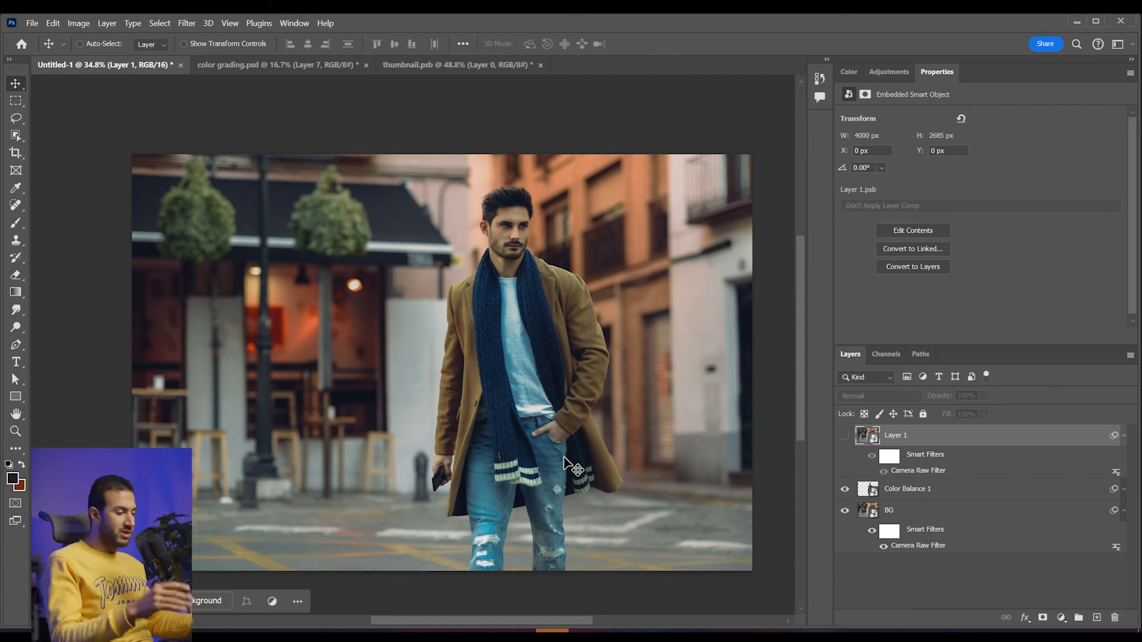
Step: Add a Selective Color adjustment layer directly above the BG layer
{"action": "left_click", "coordinate": [923, 510]}
{"action": "scroll", "coordinate": [595, 334], "scroll_direction": "down", "scroll_amount": 3}
{"action": "scroll", "coordinate": [613, 340], "scroll_direction": "up", "scroll_amount": 2}
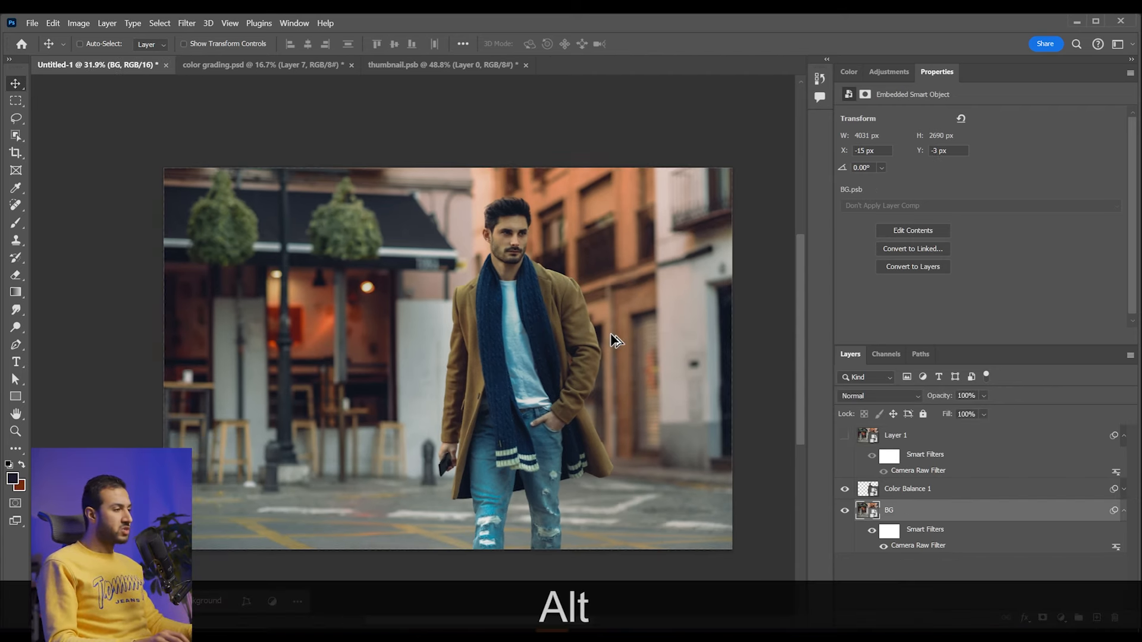
{"action": "scroll", "coordinate": [616, 340], "scroll_direction": "up", "scroll_amount": 1}
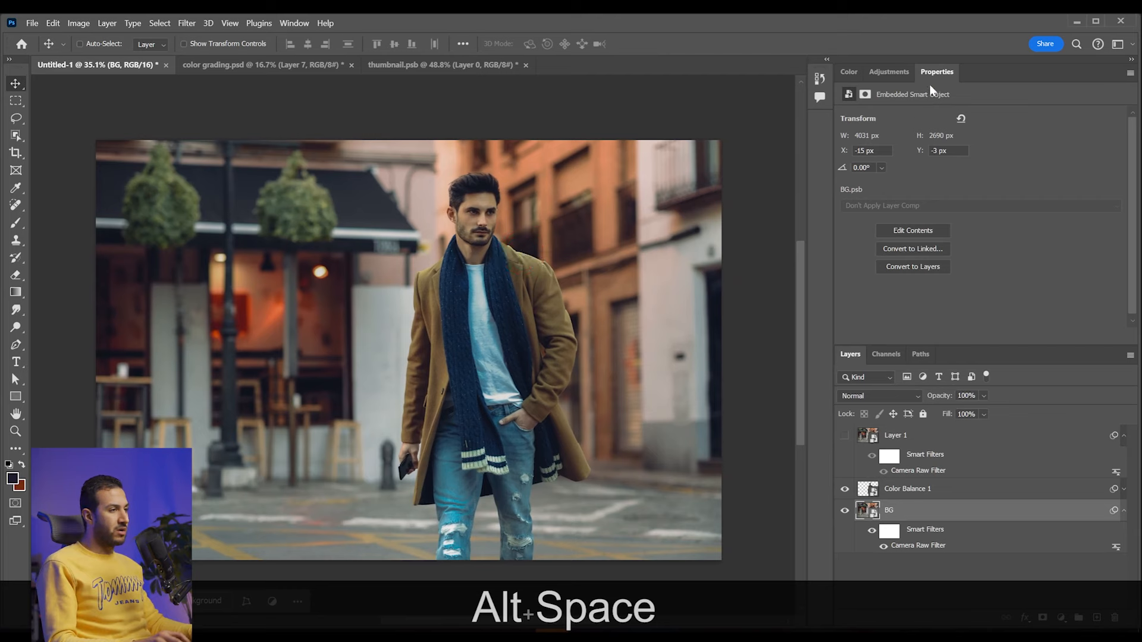
{"action": "left_click", "coordinate": [889, 72]}
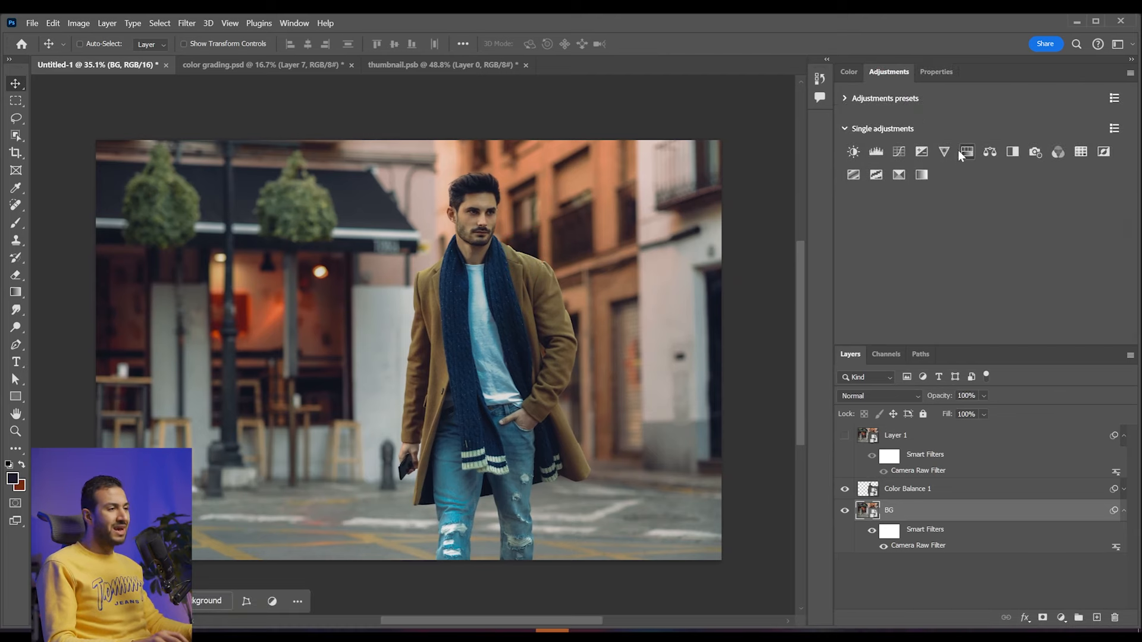
{"action": "left_click", "coordinate": [899, 174]}
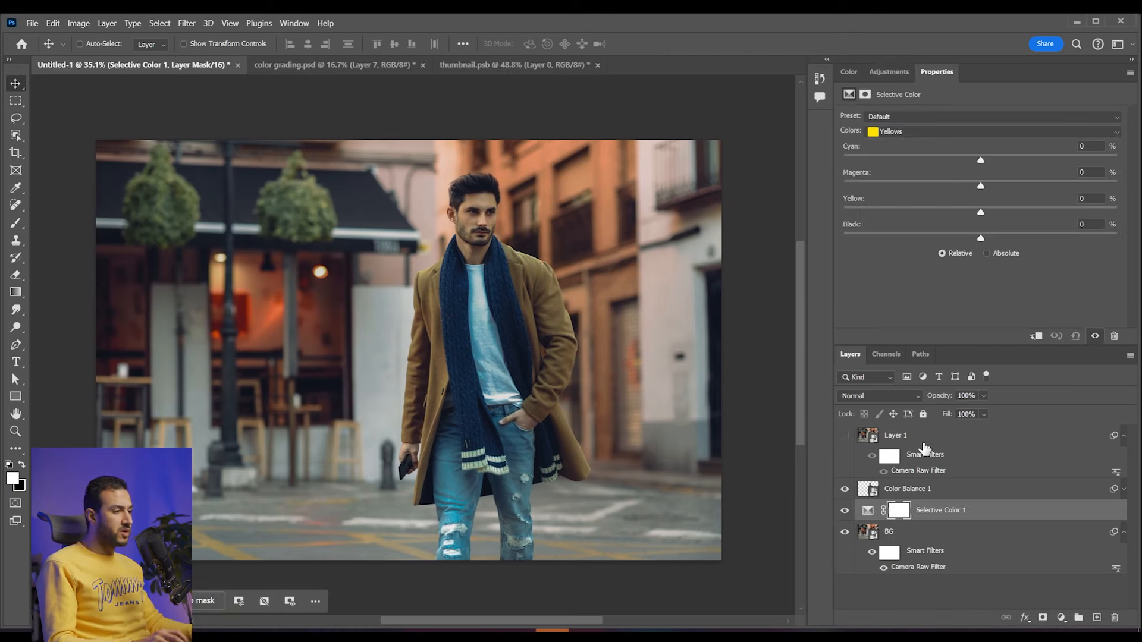
Step: In the Selective Color adjustment, set the Reds to Cyan +31% and Black +35%
{"action": "scroll", "coordinate": [555, 183], "scroll_direction": "up", "scroll_amount": 3}
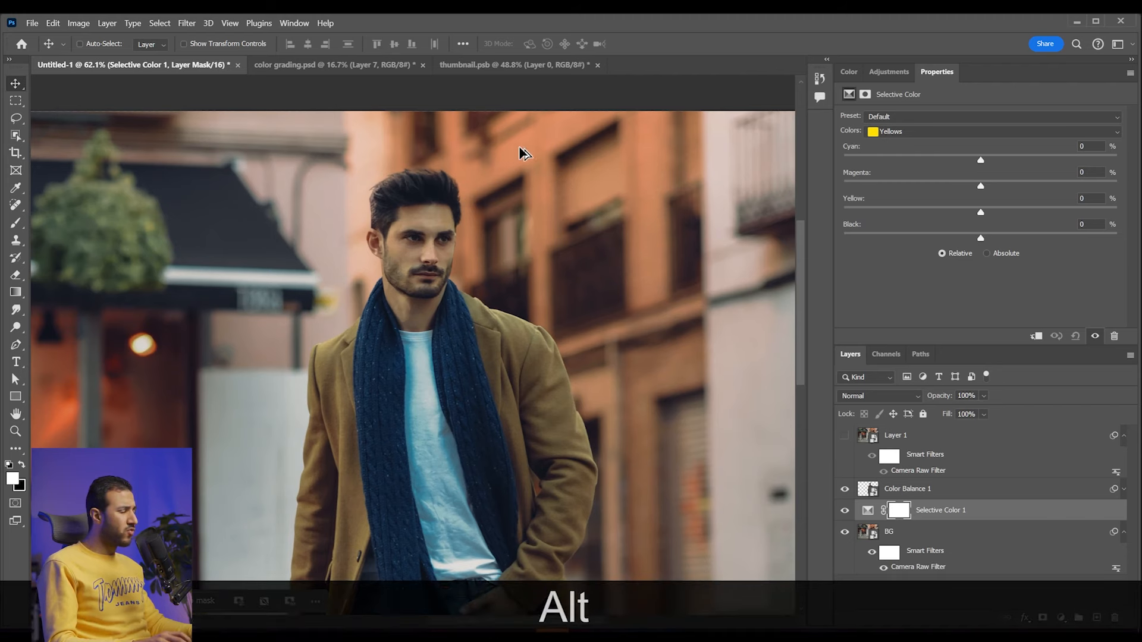
{"action": "scroll", "coordinate": [495, 213], "scroll_direction": "up", "scroll_amount": 1}
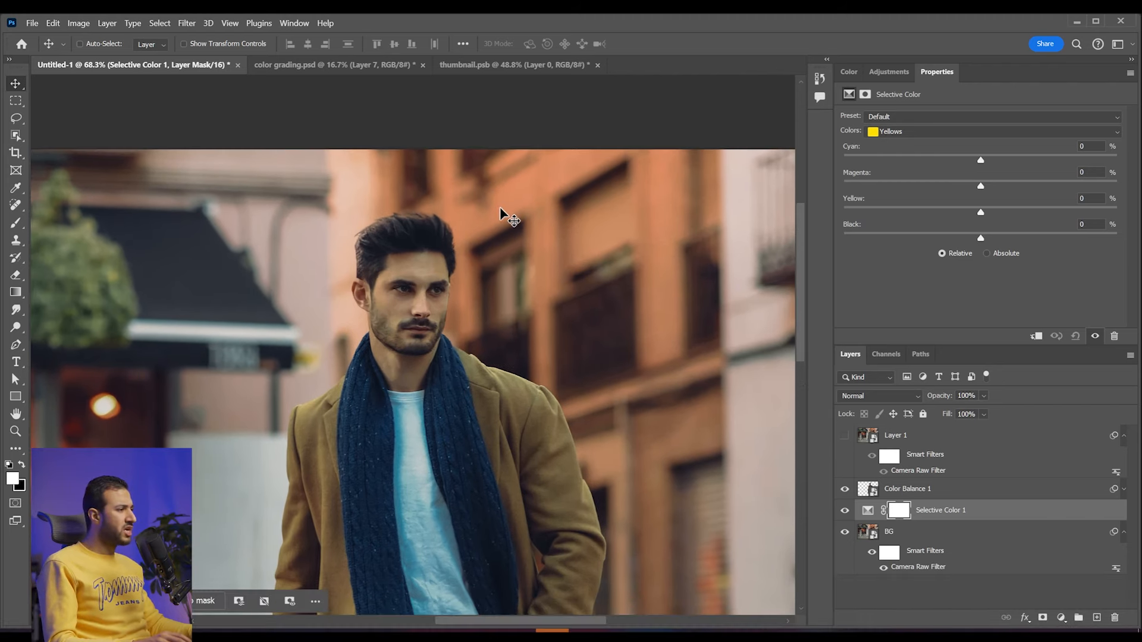
{"action": "scroll", "coordinate": [499, 218], "scroll_direction": "down", "scroll_amount": 4}
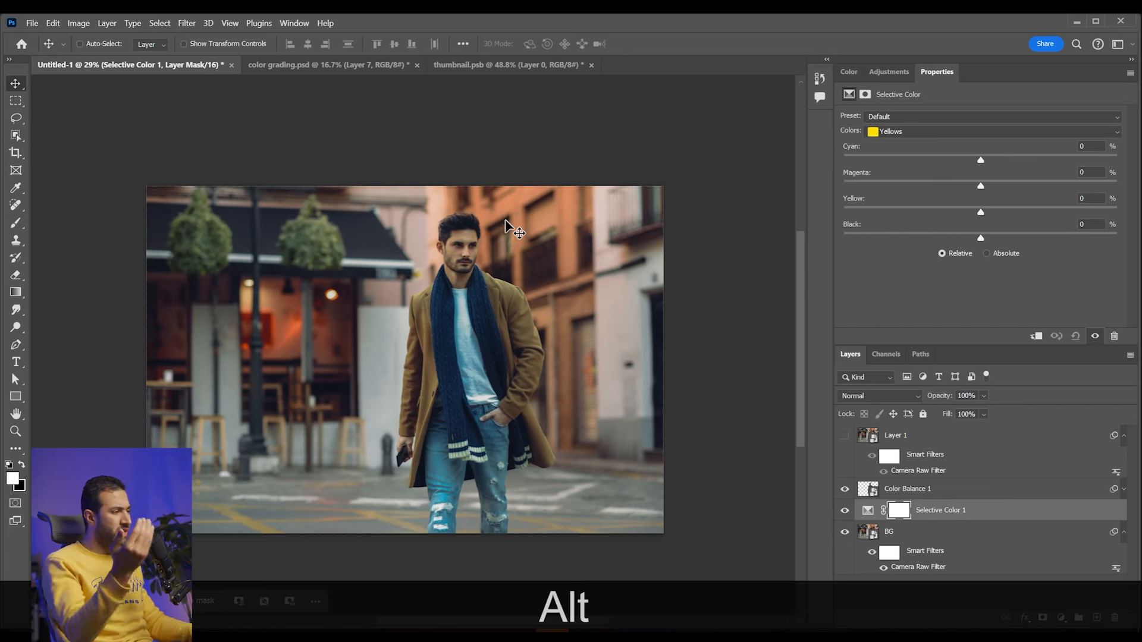
{"action": "scroll", "coordinate": [519, 232], "scroll_direction": "down", "scroll_amount": 1}
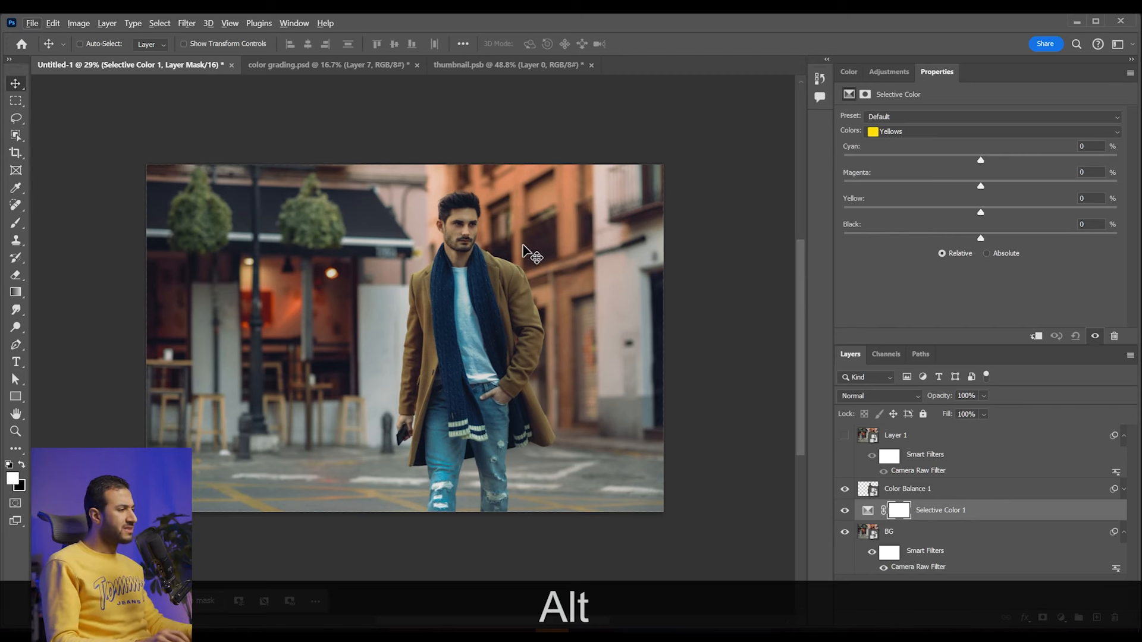
{"action": "scroll", "coordinate": [522, 232], "scroll_direction": "up", "scroll_amount": 1}
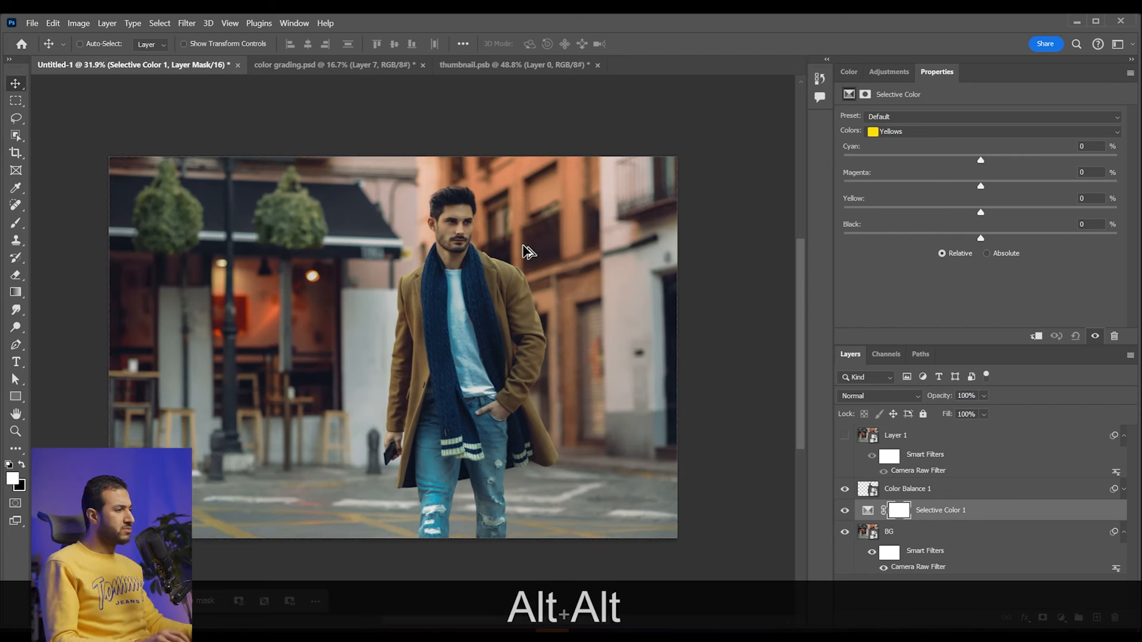
{"action": "left_click", "coordinate": [954, 133]}
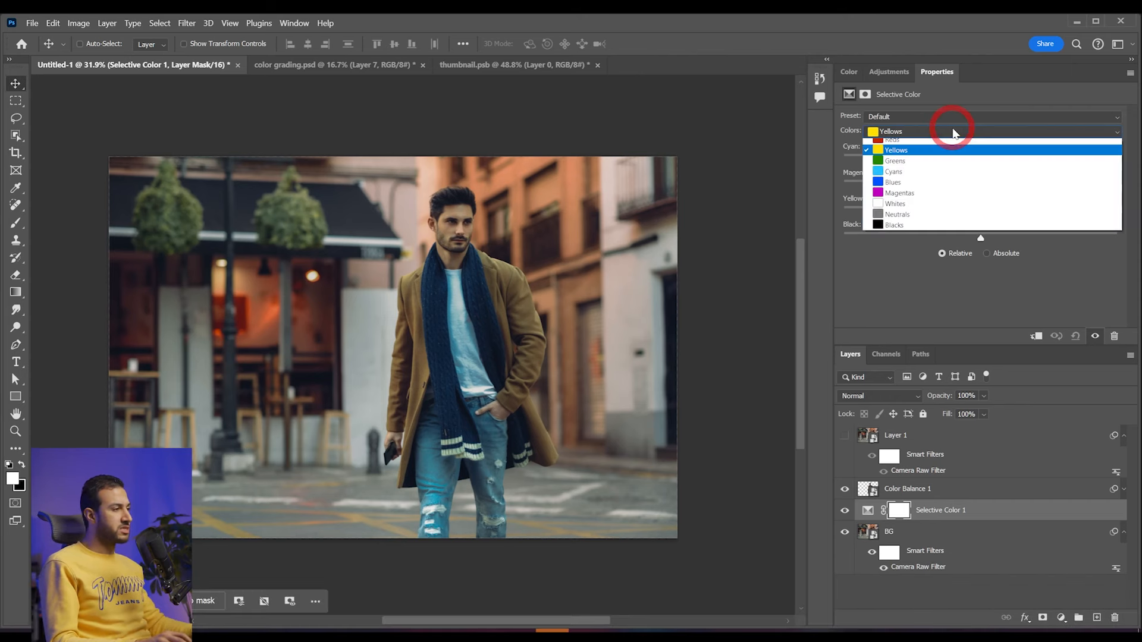
{"action": "left_click", "coordinate": [952, 127]}
{"action": "left_click", "coordinate": [952, 127]}
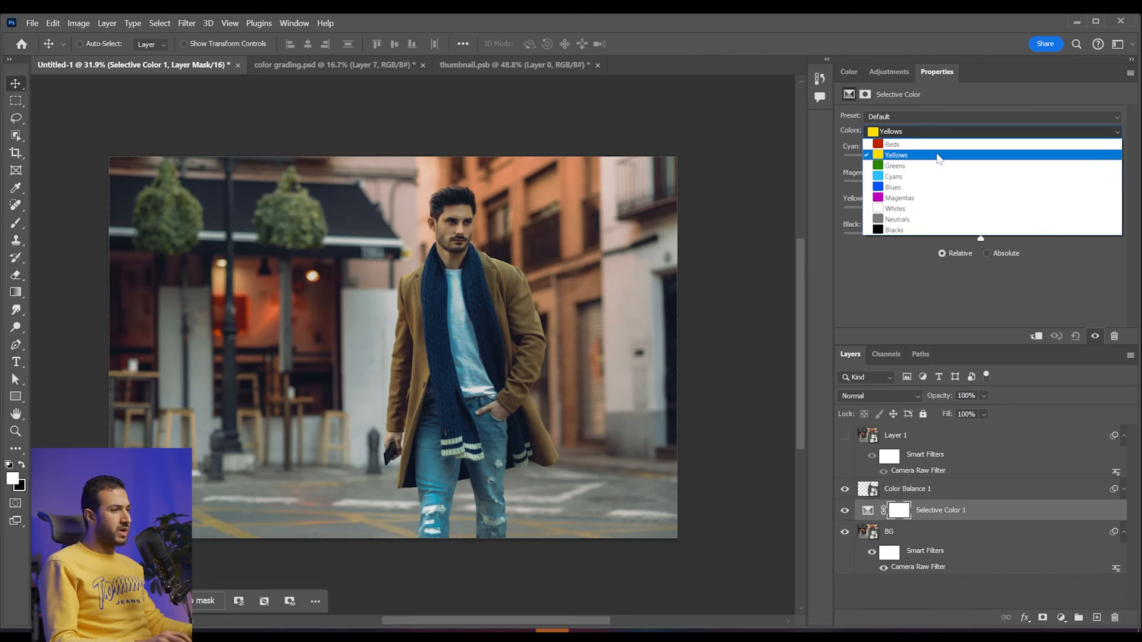
{"action": "left_click", "coordinate": [942, 146]}
{"action": "left_click_drag", "start_coordinate": [981, 160], "coordinate": [1021, 145]}
{"action": "left_click_drag", "start_coordinate": [990, 236], "coordinate": [1026, 234]}
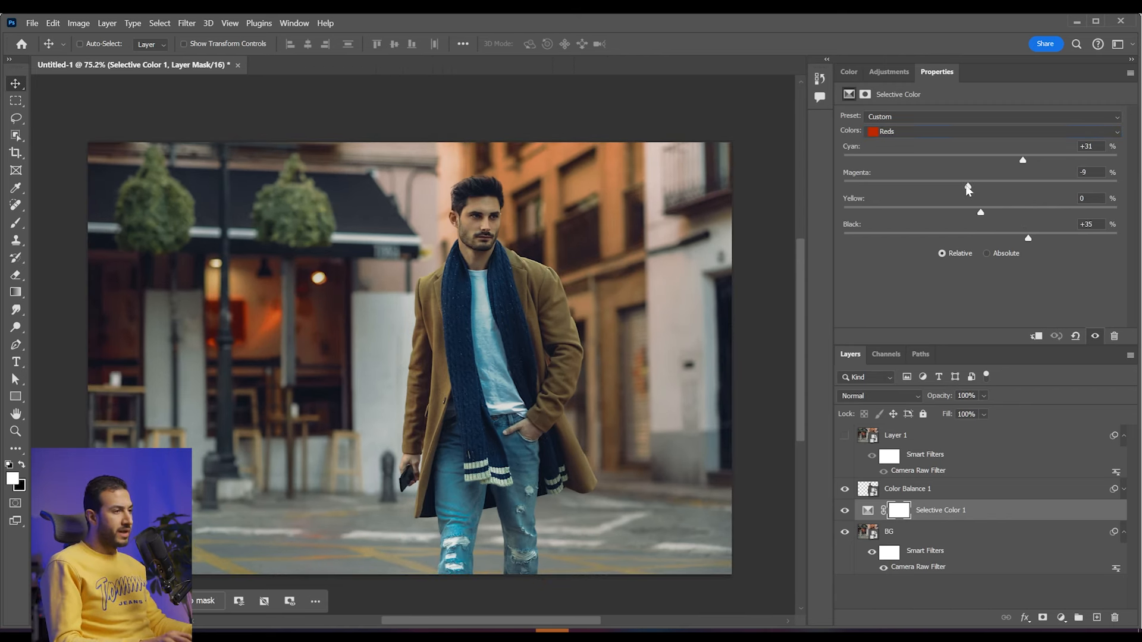
Step: Set the Reds' Magenta to -26% and Yellow to -29%
{"action": "left_click_drag", "start_coordinate": [968, 188], "coordinate": [964, 189]}
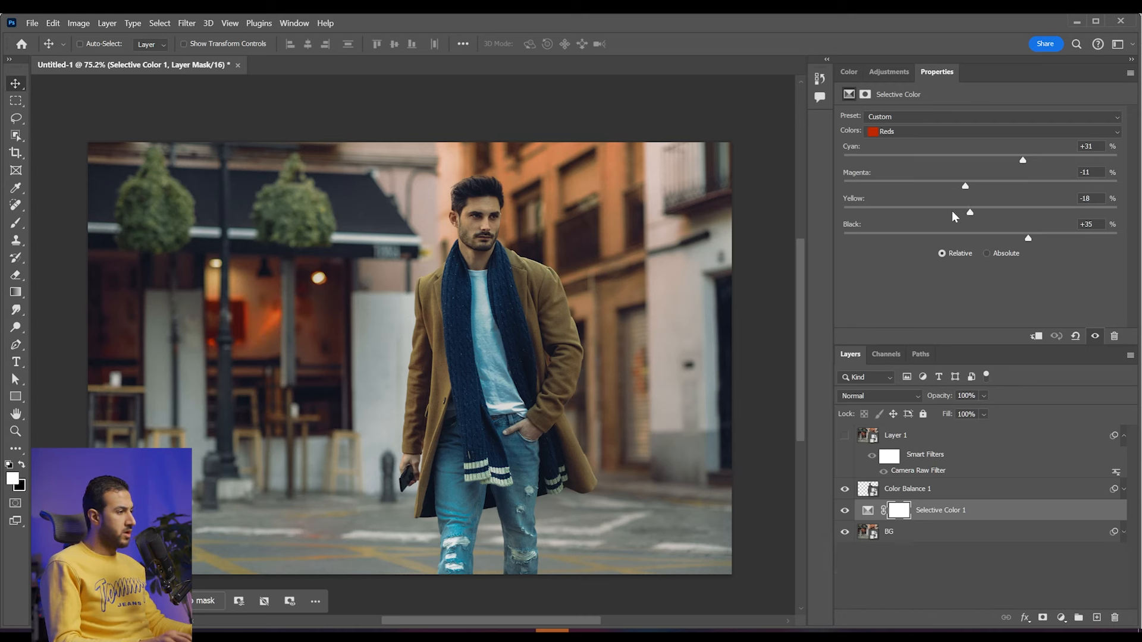
{"action": "mouse_move", "coordinate": [952, 211]}
{"action": "left_mouse_down"}
{"action": "mouse_move", "coordinate": [1020, 211]}
{"action": "mouse_move", "coordinate": [947, 209]}
{"action": "left_mouse_up"}
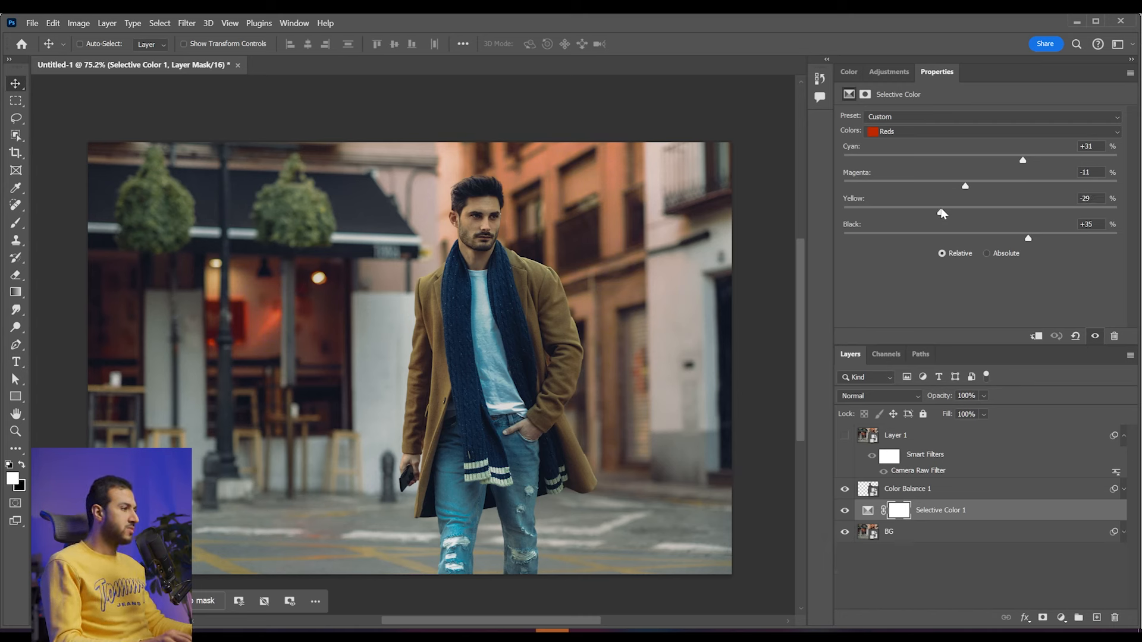
{"action": "mouse_move", "coordinate": [968, 188]}
{"action": "left_mouse_down"}
{"action": "mouse_move", "coordinate": [1002, 191]}
{"action": "mouse_move", "coordinate": [951, 187]}
{"action": "left_mouse_up"}
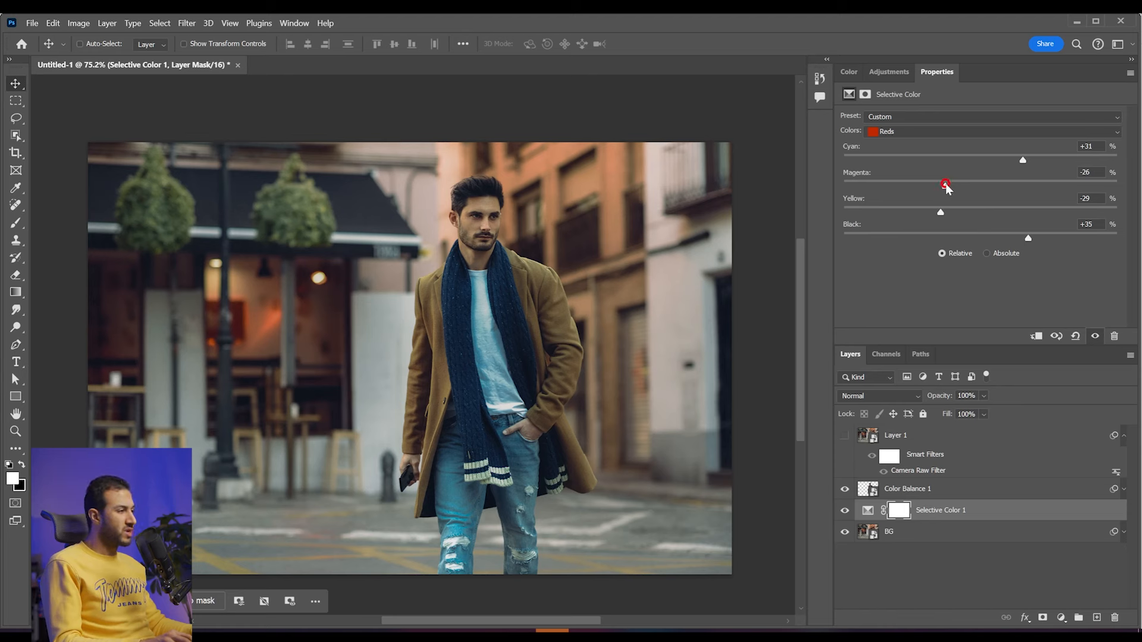
Step: Switch the Selective Color adjustment to the Yellows range
{"action": "left_click", "coordinate": [969, 132]}
{"action": "left_click", "coordinate": [968, 154]}
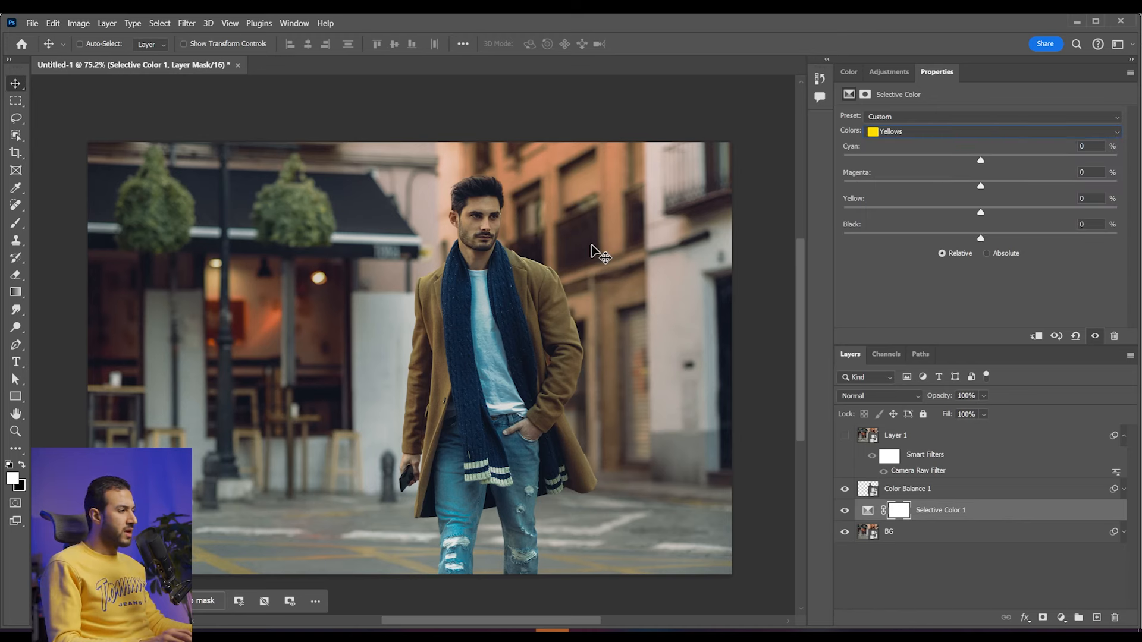
{"action": "key", "text": "F3"}
{"action": "mouse_move", "coordinate": [630, 482]}
{"action": "left_mouse_down"}
{"action": "mouse_move", "coordinate": [582, 413]}
{"action": "mouse_move", "coordinate": [564, 262]}
{"action": "mouse_move", "coordinate": [514, 234]}
{"action": "mouse_move", "coordinate": [498, 135]}
{"action": "mouse_move", "coordinate": [680, 327]}
{"action": "mouse_move", "coordinate": [655, 443]}
{"action": "left_mouse_up"}
{"action": "left_click_drag", "start_coordinate": [589, 132], "coordinate": [552, 199]}
{"action": "mouse_move", "coordinate": [624, 158]}
{"action": "left_mouse_down"}
{"action": "mouse_move", "coordinate": [586, 220]}
{"action": "mouse_move", "coordinate": [612, 238]}
{"action": "mouse_move", "coordinate": [598, 297]}
{"action": "left_mouse_up"}
{"action": "mouse_move", "coordinate": [635, 259]}
{"action": "left_mouse_down"}
{"action": "mouse_move", "coordinate": [600, 369]}
{"action": "mouse_move", "coordinate": [612, 428]}
{"action": "left_mouse_up"}
{"action": "left_click_drag", "start_coordinate": [377, 128], "coordinate": [484, 166]}
{"action": "left_click_drag", "start_coordinate": [458, 143], "coordinate": [485, 163]}
{"action": "left_click_drag", "start_coordinate": [434, 173], "coordinate": [484, 167]}
{"action": "mouse_move", "coordinate": [506, 310]}
{"action": "left_mouse_down"}
{"action": "mouse_move", "coordinate": [527, 179]}
{"action": "mouse_move", "coordinate": [513, 271]}
{"action": "left_mouse_up"}
{"action": "left_click_drag", "start_coordinate": [399, 273], "coordinate": [449, 250]}
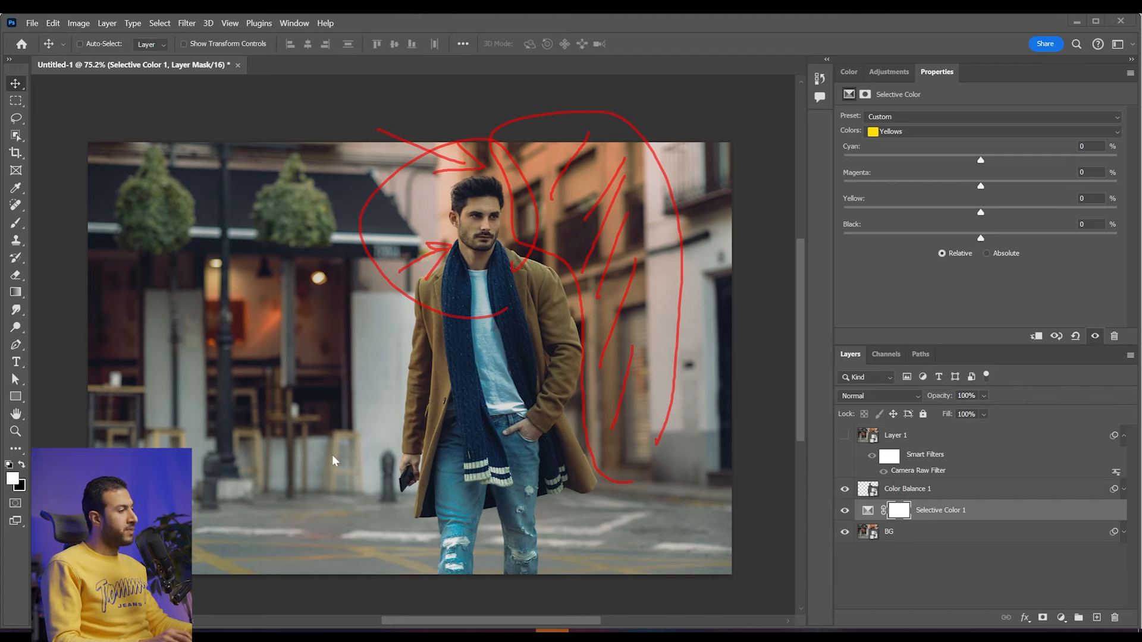
{"action": "key", "text": "Escape"}
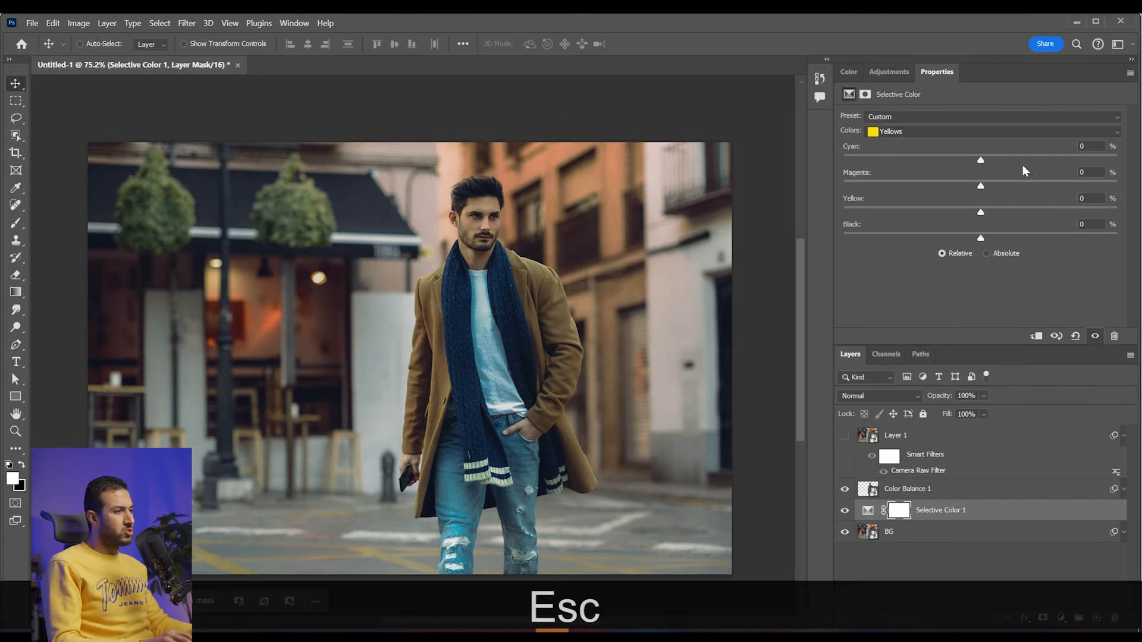
Step: Set the Yellows to Cyan +35%, Magenta -1% and Black +37%, and lower their Yellow value slightly below zero
{"action": "left_click_drag", "start_coordinate": [983, 160], "coordinate": [1011, 159]}
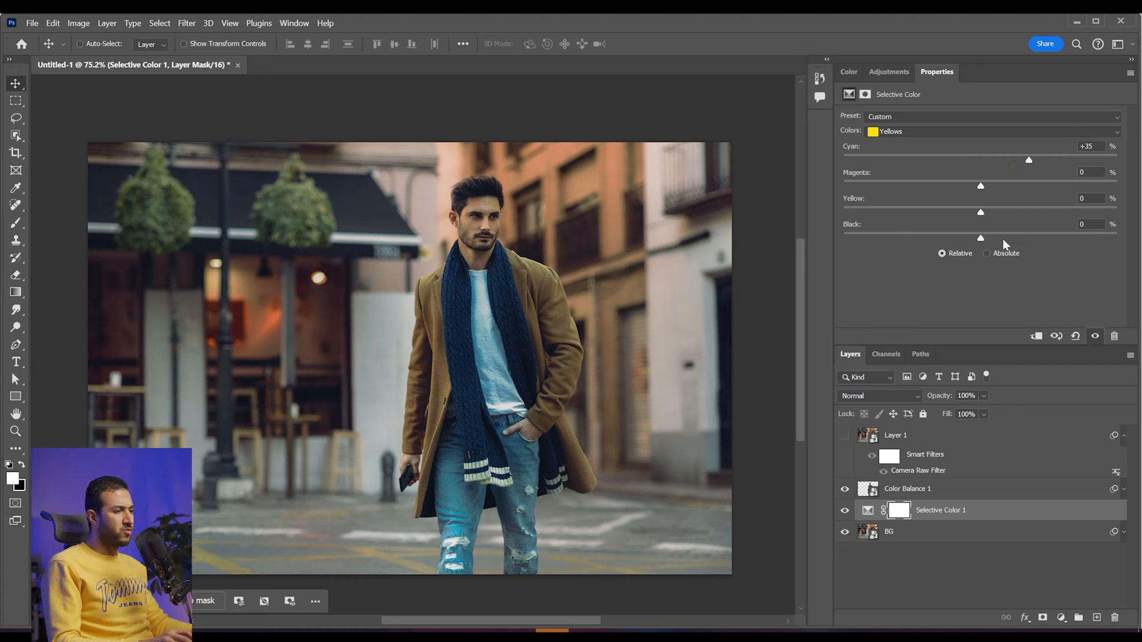
{"action": "left_click_drag", "start_coordinate": [1039, 239], "coordinate": [1039, 235]}
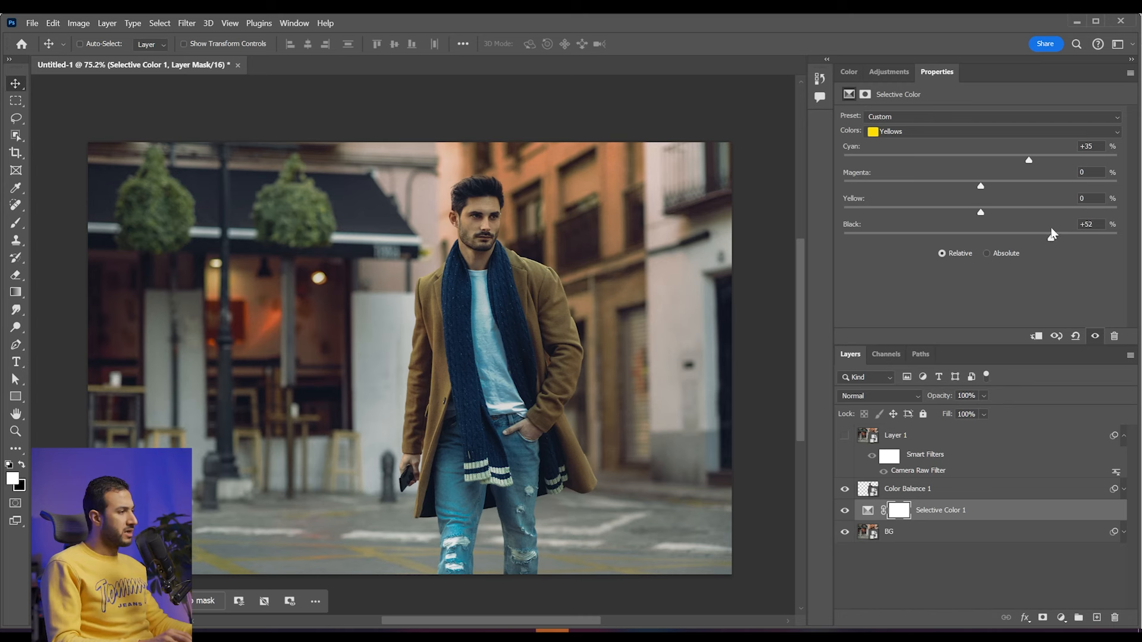
{"action": "left_click_drag", "start_coordinate": [1040, 226], "coordinate": [1032, 228]}
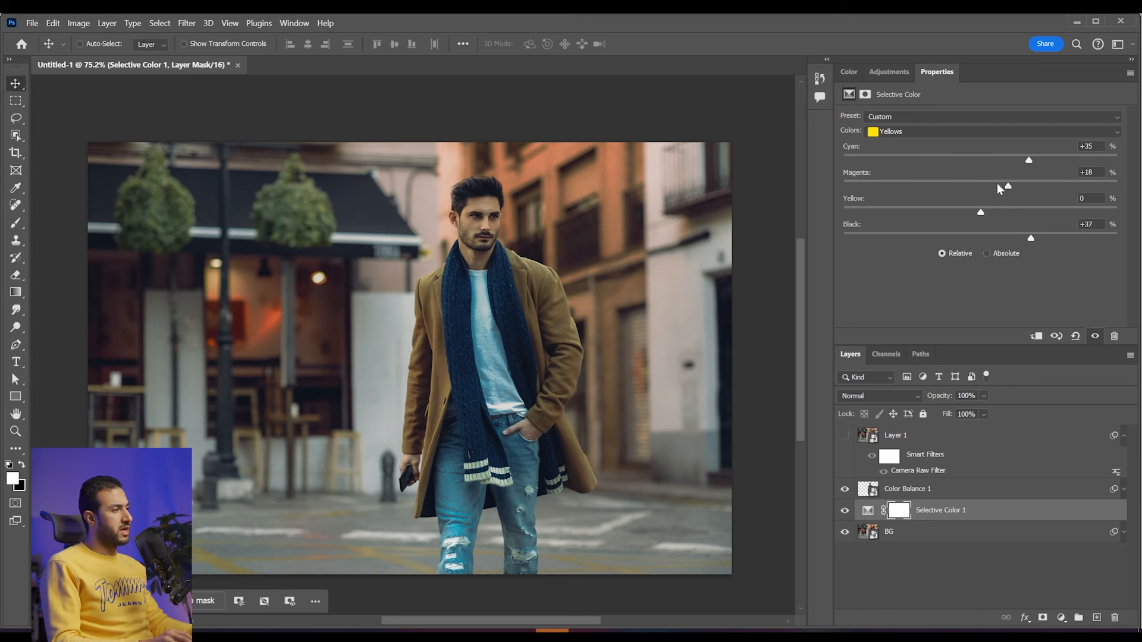
{"action": "left_click_drag", "start_coordinate": [987, 182], "coordinate": [980, 184]}
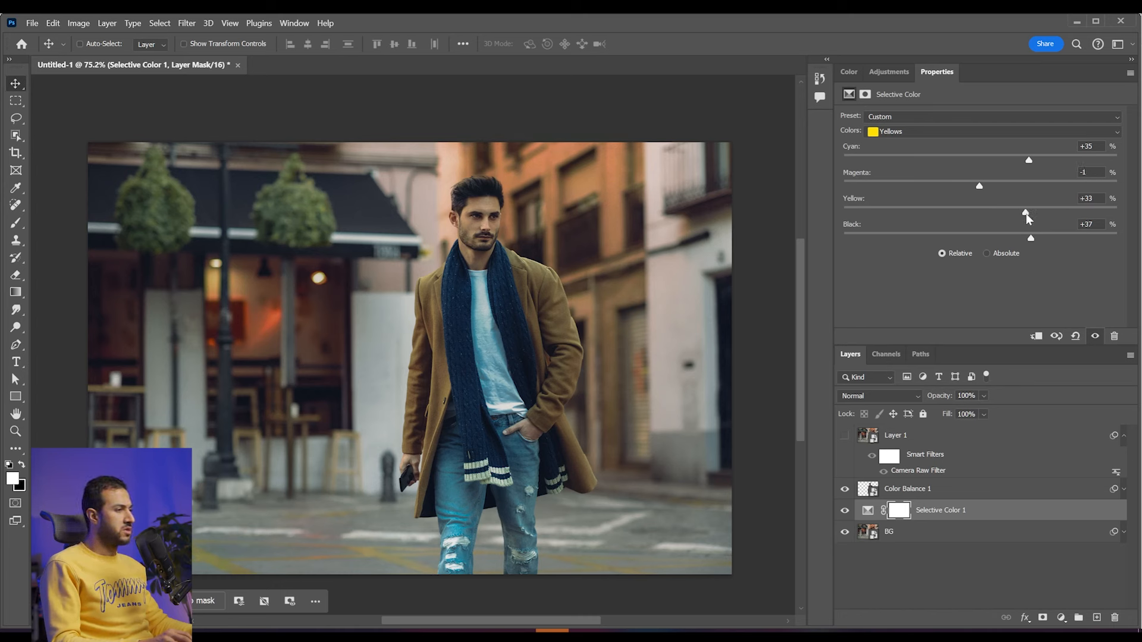
{"action": "left_click_drag", "start_coordinate": [1026, 215], "coordinate": [966, 215]}
Step: Switch the Selective Color adjustment to the Whites range and set Cyan to +68% and Black to +56%
{"action": "left_click", "coordinate": [951, 131]}
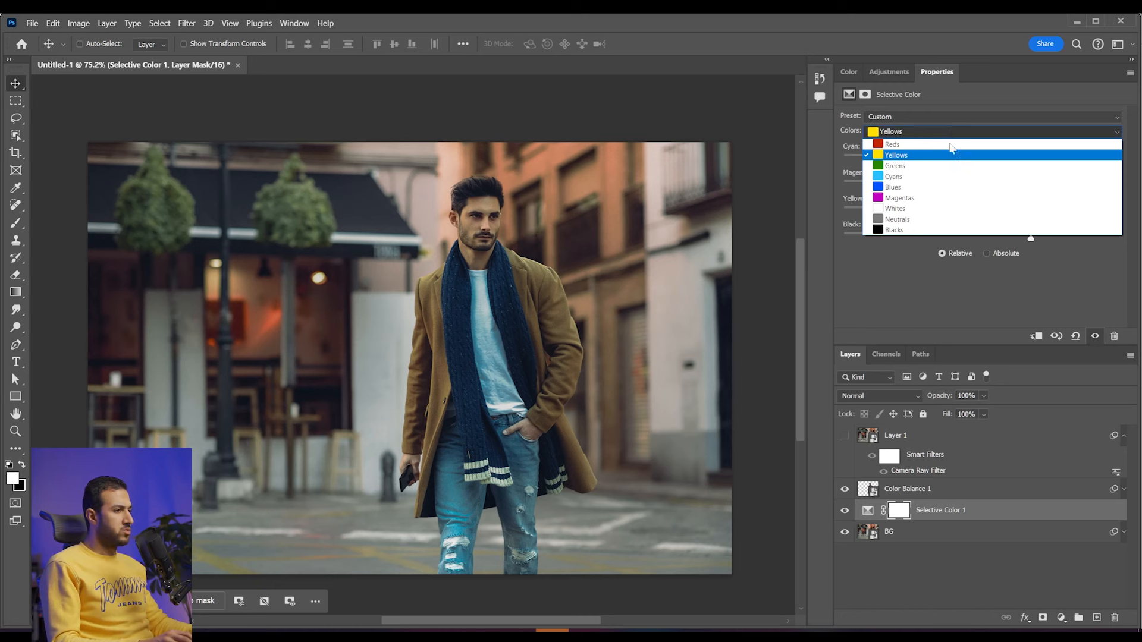
{"action": "left_click", "coordinate": [949, 208]}
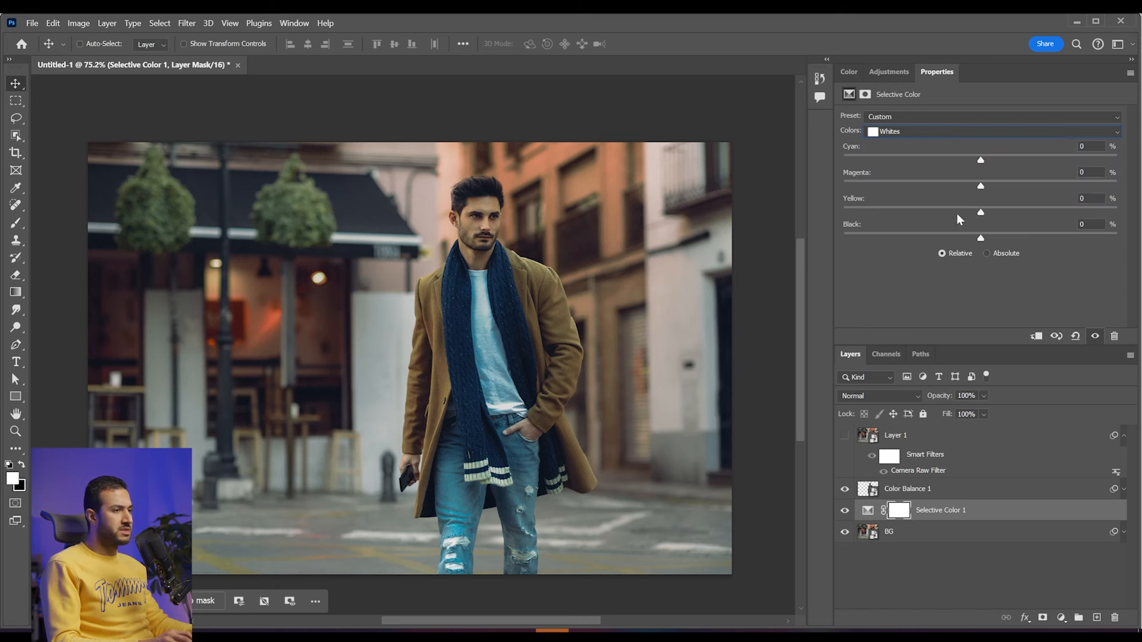
{"action": "left_click_drag", "start_coordinate": [982, 239], "coordinate": [1058, 236]}
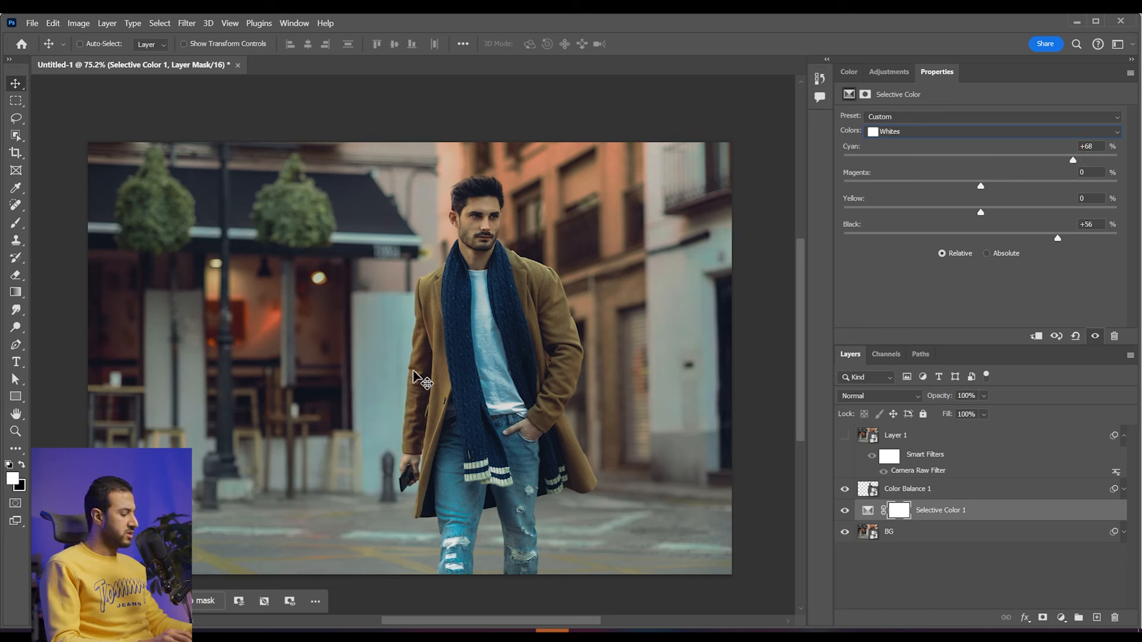
{"action": "key", "text": "F2"}
{"action": "key", "text": "F2"}
{"action": "left_click_drag", "start_coordinate": [400, 357], "coordinate": [391, 411]}
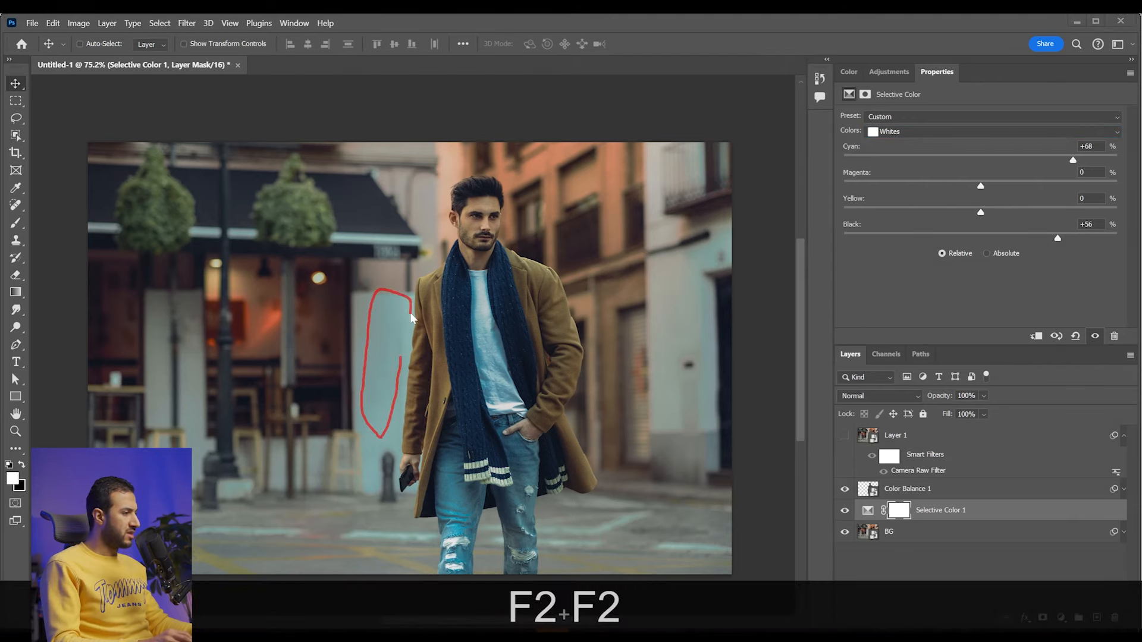
{"action": "left_click_drag", "start_coordinate": [410, 315], "coordinate": [399, 387]}
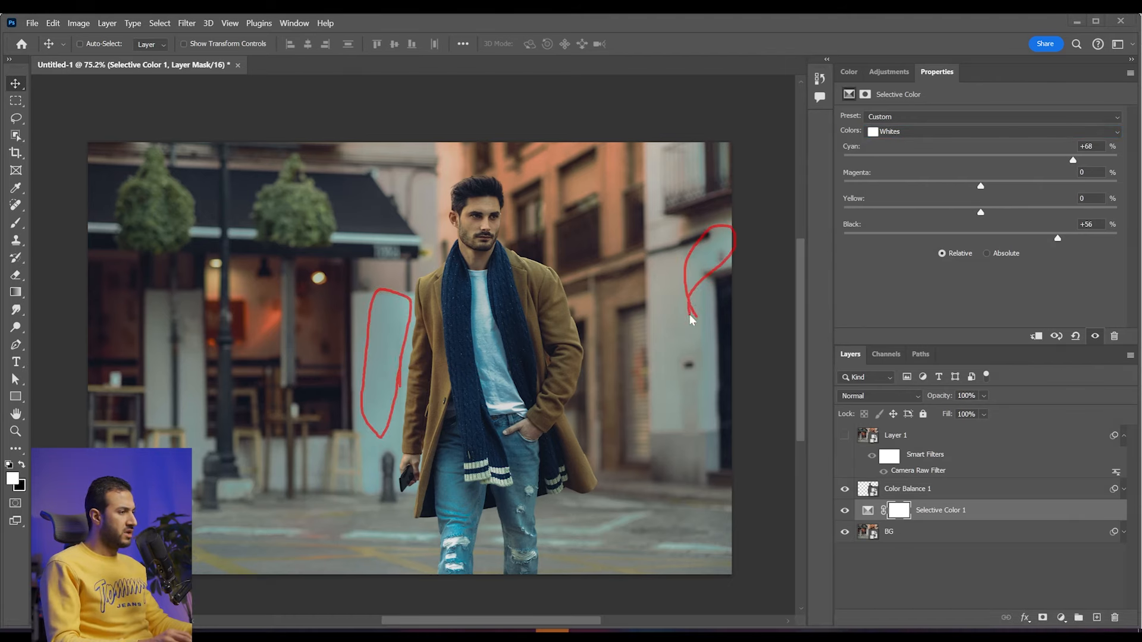
{"action": "key", "text": "Escape"}
Step: Set the Whites to Cyan +43% and Magenta -23%, fine-tune their Yellow, and set the Neutrals' Cyan to +10%
{"action": "left_click_drag", "start_coordinate": [1069, 159], "coordinate": [1039, 156]}
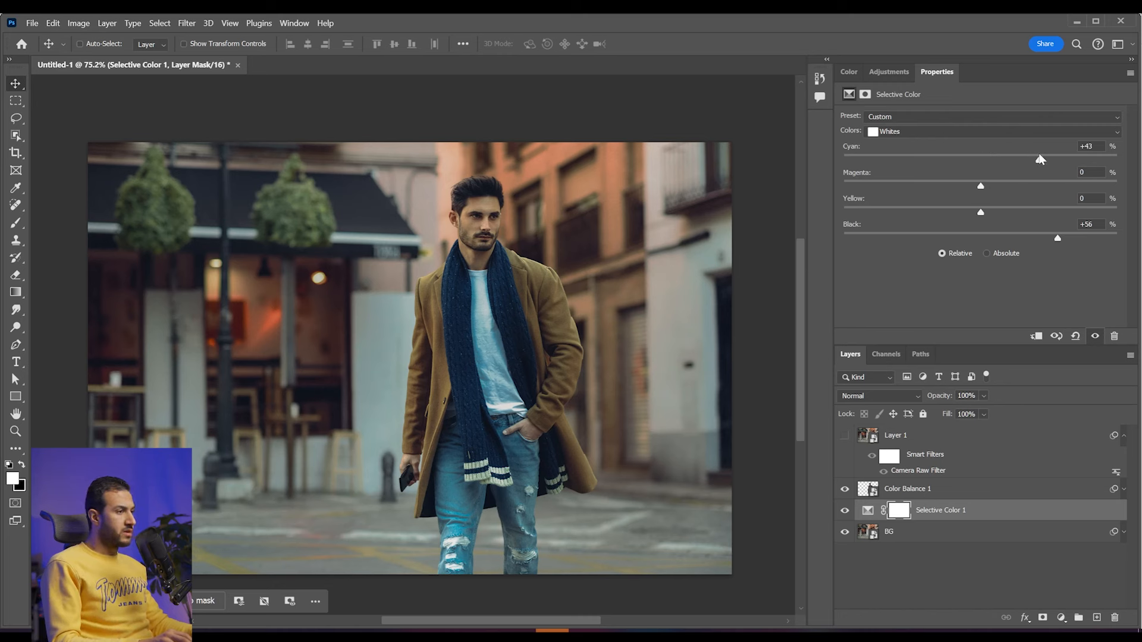
{"action": "left_click_drag", "start_coordinate": [980, 183], "coordinate": [950, 185]}
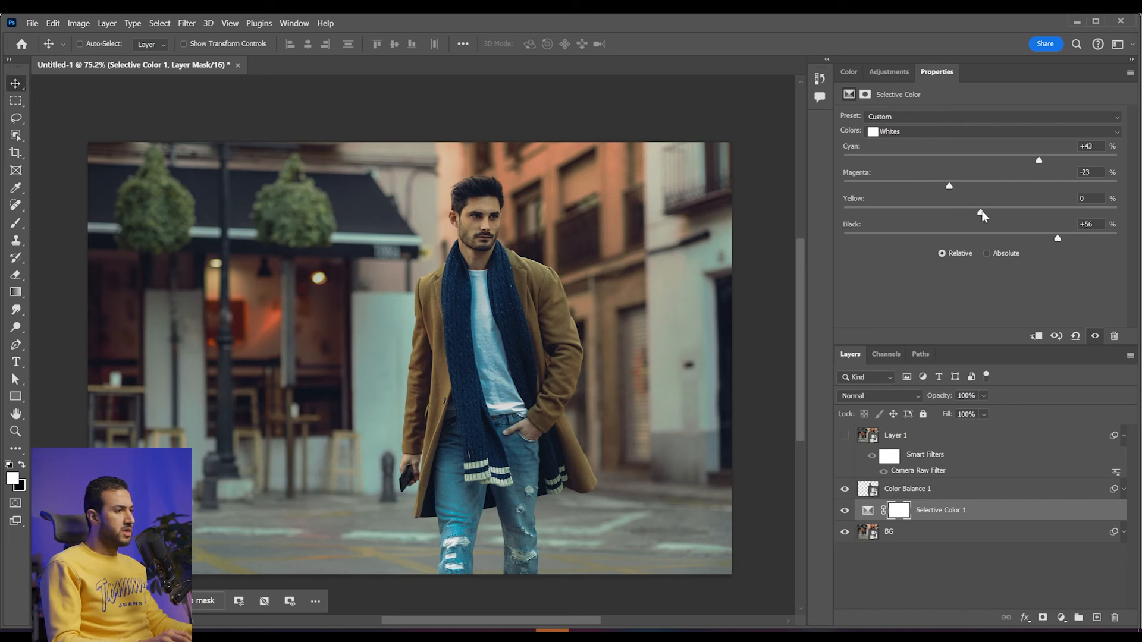
{"action": "left_click_drag", "start_coordinate": [1007, 210], "coordinate": [972, 211]}
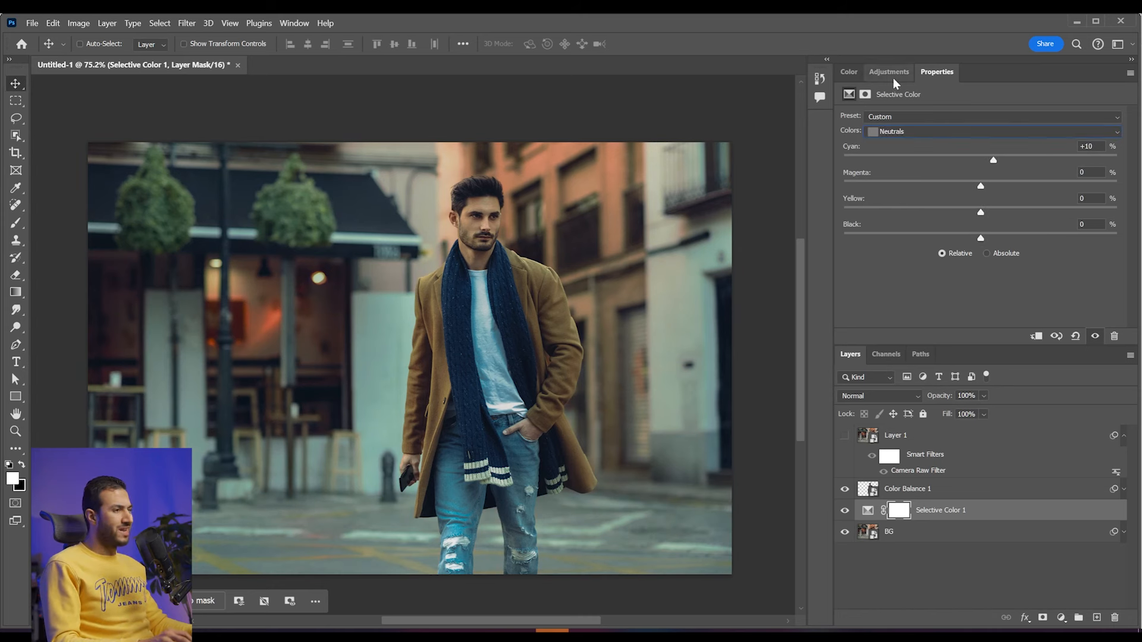
Step: Add a Hue/Saturation adjustment above the Selective Color layer and lower the Reds' saturation to -42 by sampling the orange building
{"action": "left_click", "coordinate": [894, 77]}
{"action": "left_click", "coordinate": [967, 153]}
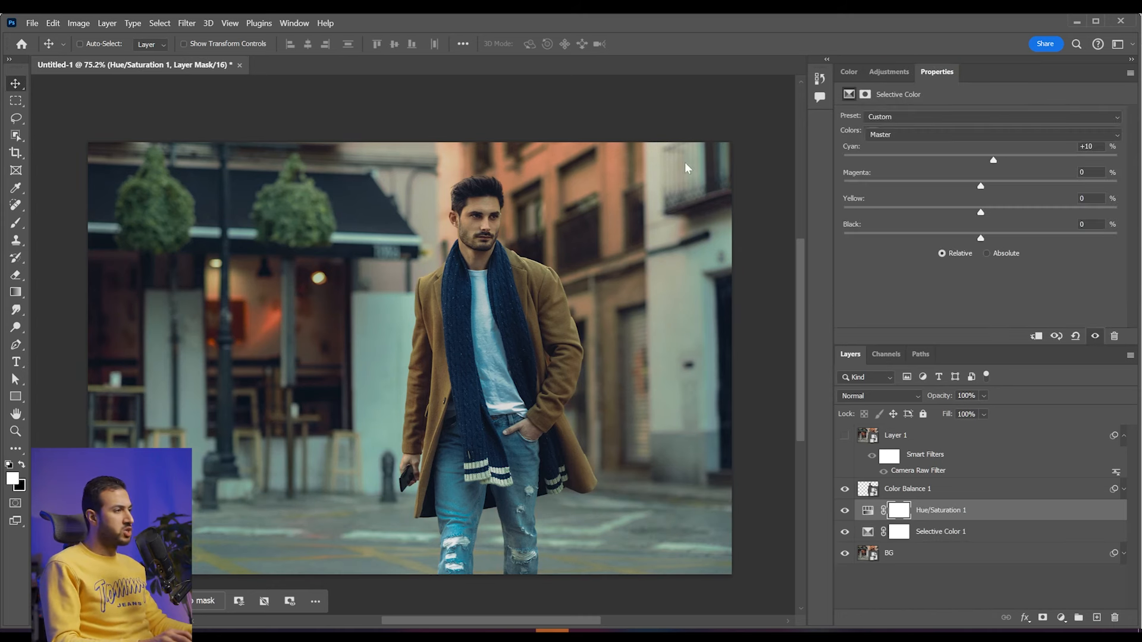
{"action": "left_click", "coordinate": [852, 134]}
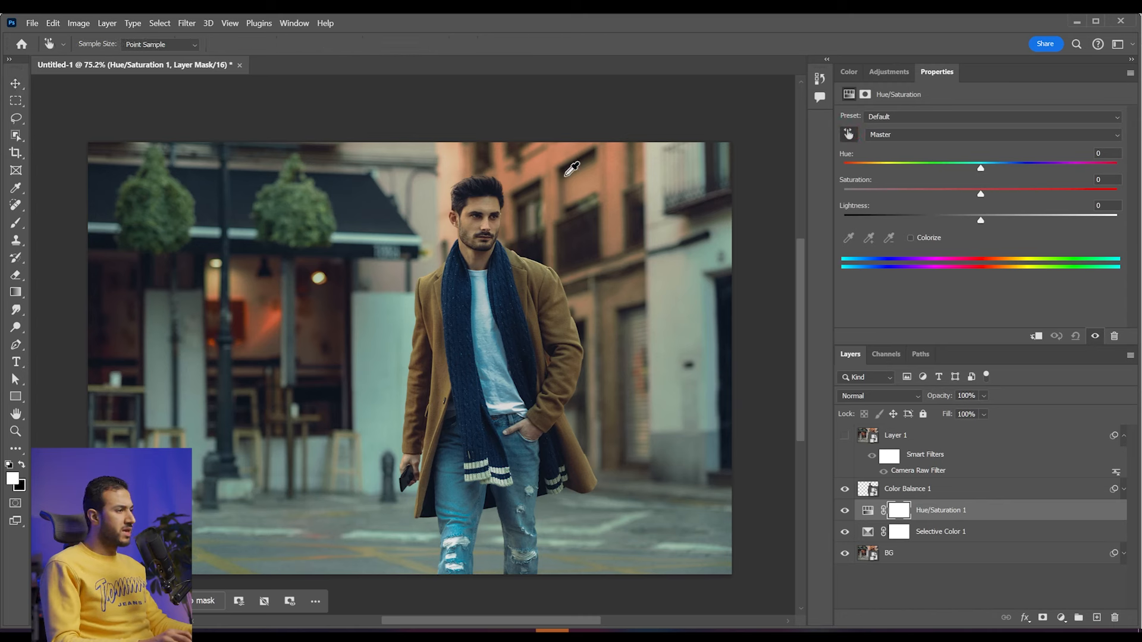
{"action": "left_click_drag", "start_coordinate": [566, 152], "coordinate": [536, 162]}
Step: Set the Hue/Saturation Reds to Hue +19, Saturation -57 and Lightness -40
{"action": "mouse_move", "coordinate": [981, 169]}
{"action": "left_mouse_down"}
{"action": "mouse_move", "coordinate": [1032, 163]}
{"action": "mouse_move", "coordinate": [940, 169]}
{"action": "mouse_move", "coordinate": [1061, 167]}
{"action": "left_mouse_up"}
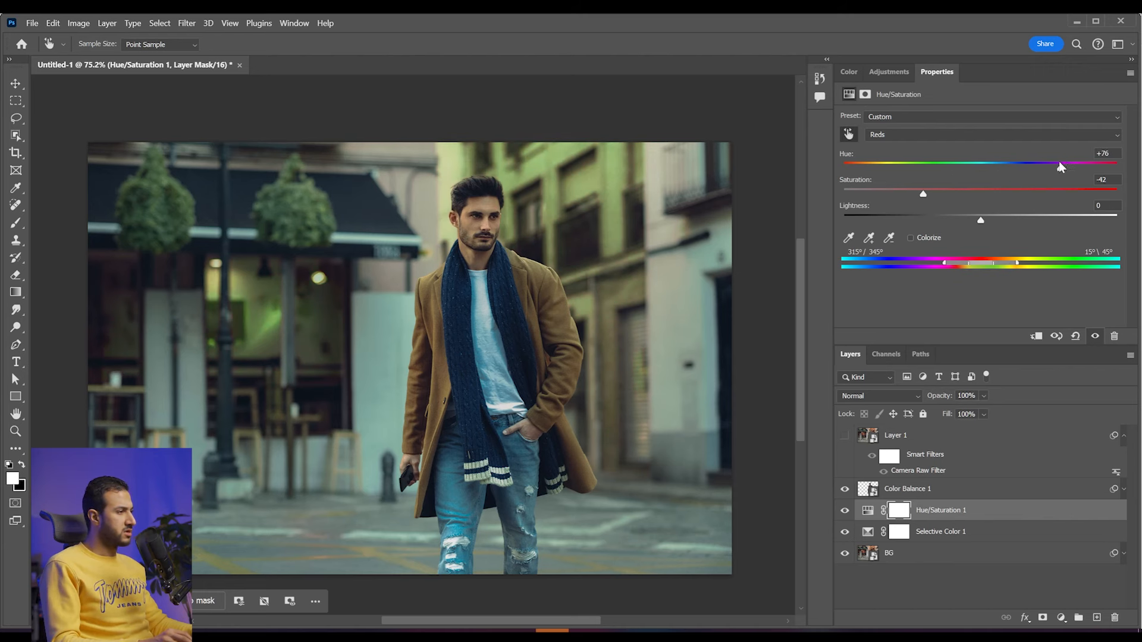
{"action": "left_click_drag", "start_coordinate": [924, 194], "coordinate": [919, 196]}
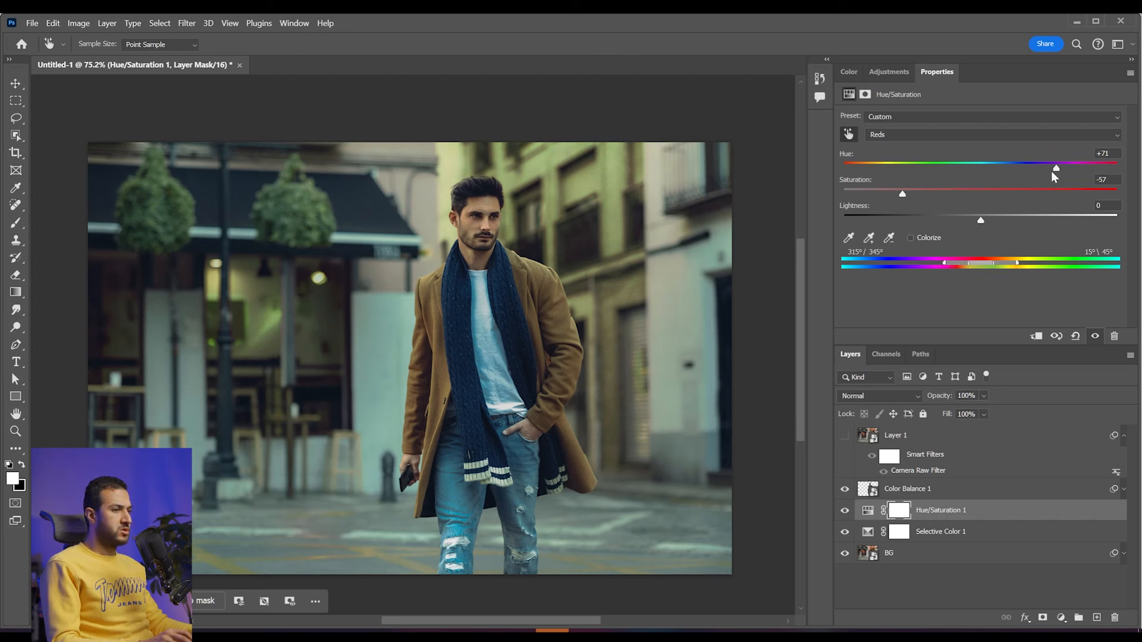
{"action": "left_click_drag", "start_coordinate": [1035, 166], "coordinate": [1015, 165]}
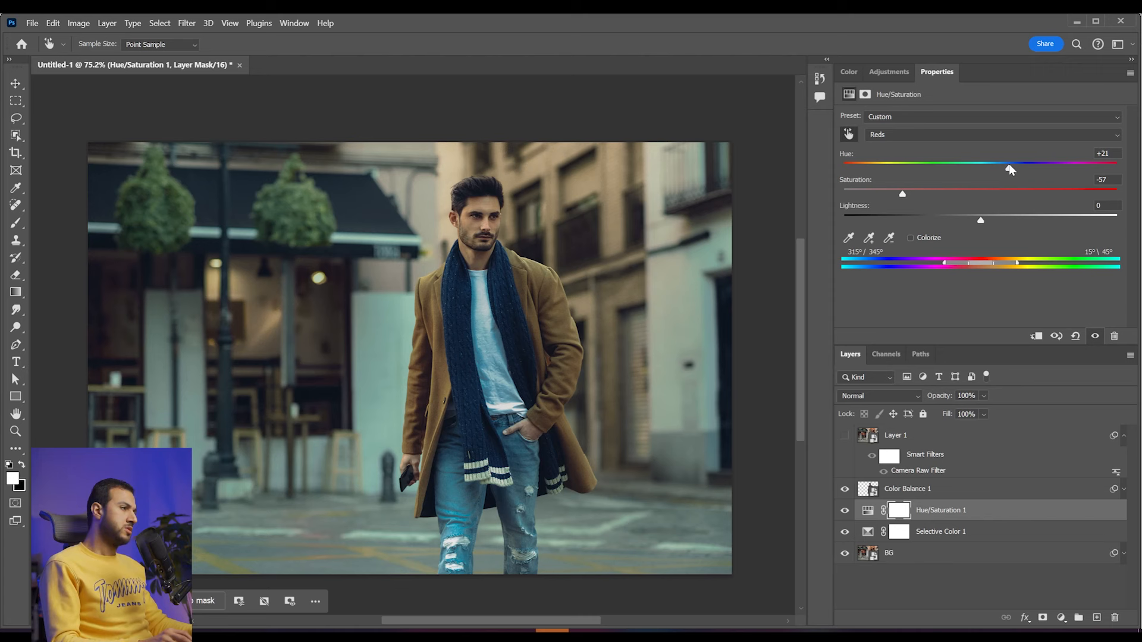
{"action": "left_click_drag", "start_coordinate": [1009, 164], "coordinate": [1007, 165]}
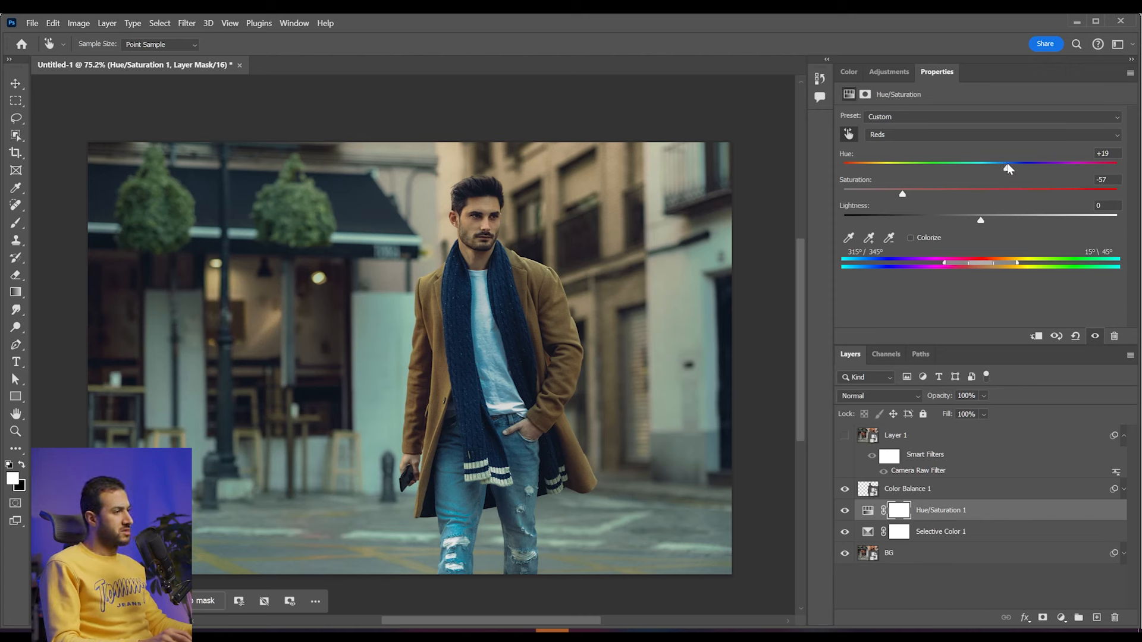
{"action": "left_click", "coordinate": [983, 221]}
{"action": "left_click_drag", "start_coordinate": [986, 222], "coordinate": [953, 221]}
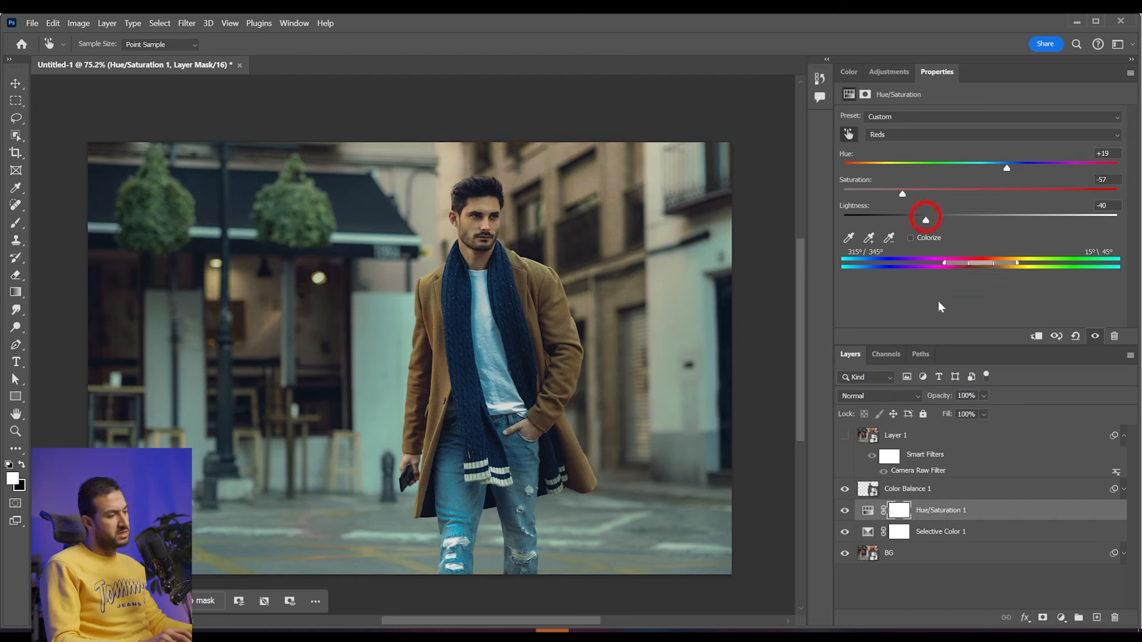
Step: Invert the Hue/Saturation layer's mask to black and paint it white over the orange buildings behind the man
{"action": "left_click", "coordinate": [904, 515]}
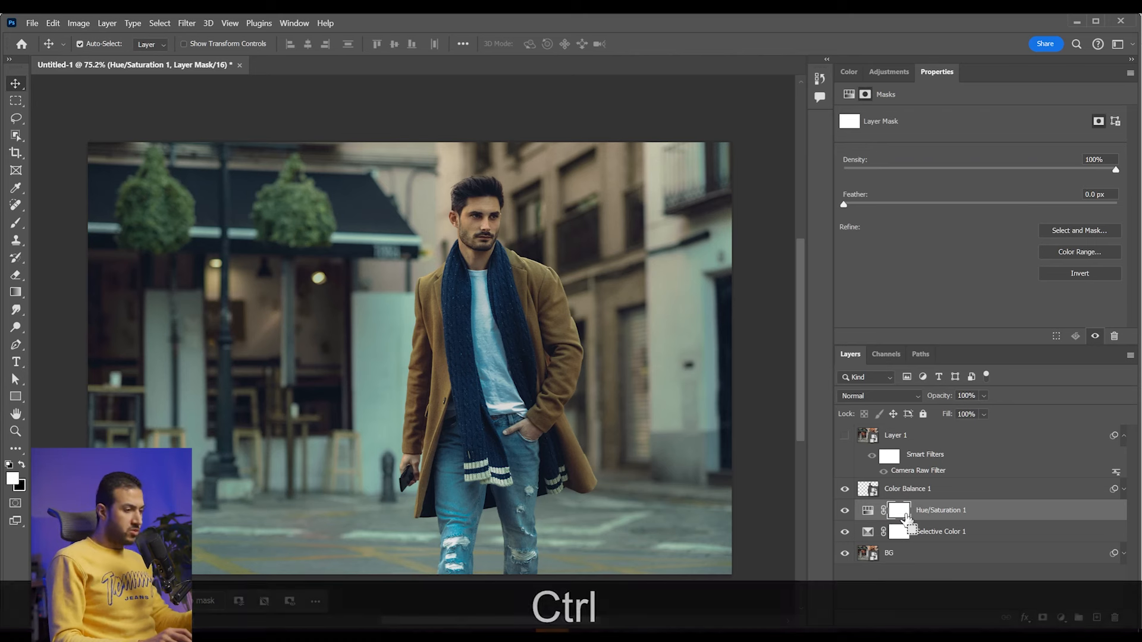
{"action": "key", "text": "ctrl+i"}
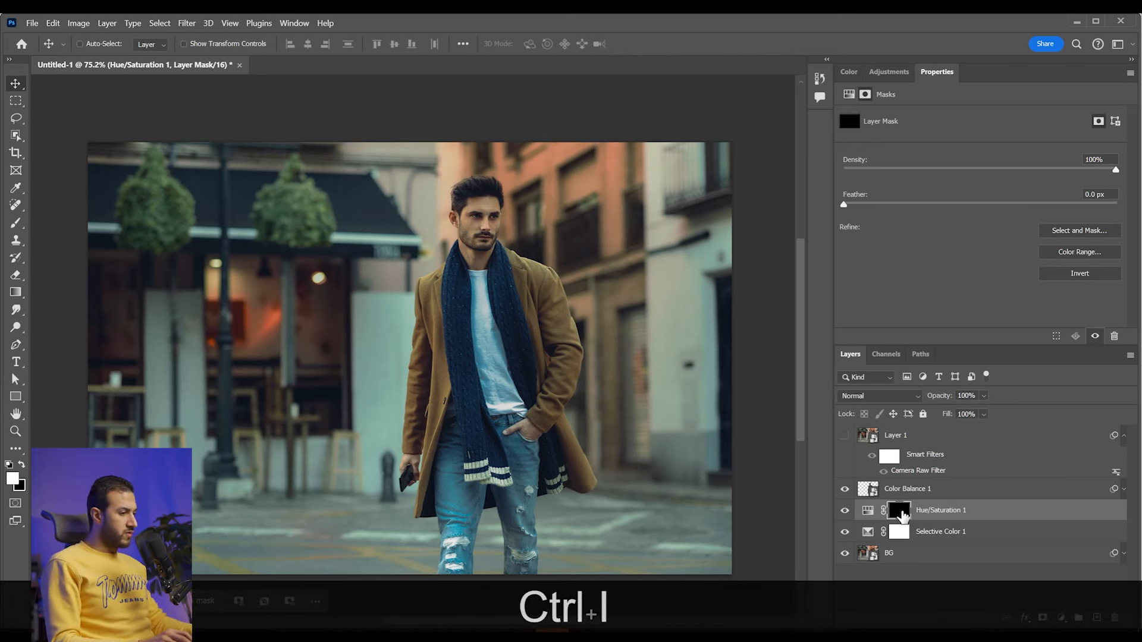
{"action": "key", "text": "b"}
{"action": "key", "text": "bracketright"}
{"action": "key", "text": "bracketright"}
{"action": "key", "text": "bracketleft"}
{"action": "key", "text": "bracketleft"}
{"action": "key", "text": "bracketleft"}
{"action": "key", "text": "bracketleft"}
{"action": "mouse_move", "coordinate": [566, 197]}
{"action": "left_mouse_down"}
{"action": "mouse_move", "coordinate": [599, 191]}
{"action": "mouse_move", "coordinate": [556, 140]}
{"action": "mouse_move", "coordinate": [484, 159]}
{"action": "mouse_move", "coordinate": [511, 172]}
{"action": "left_mouse_up"}
{"action": "left_click_drag", "start_coordinate": [619, 440], "coordinate": [591, 326]}
Step: Hide and reshow the Selective Color layer to compare the background and the café interior with and without it
{"action": "scroll", "coordinate": [591, 326], "scroll_direction": "down", "scroll_amount": 7}
{"action": "scroll", "coordinate": [591, 326], "scroll_direction": "up", "scroll_amount": 3}
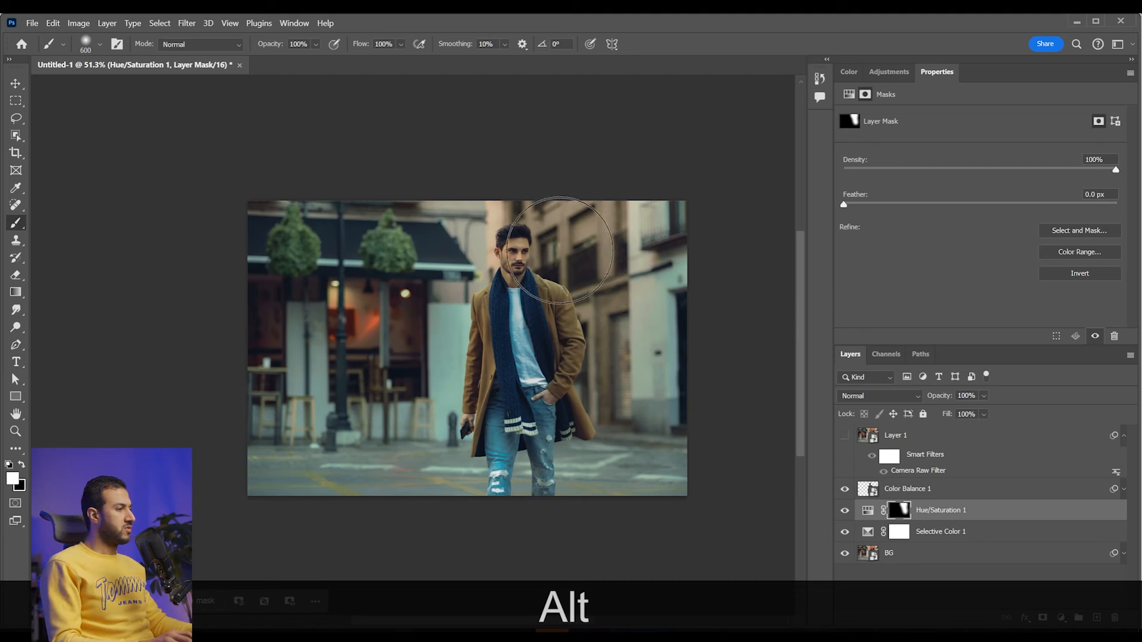
{"action": "scroll", "coordinate": [598, 317], "scroll_direction": "down", "scroll_amount": 2}
{"action": "scroll", "coordinate": [538, 302], "scroll_direction": "up", "scroll_amount": 4}
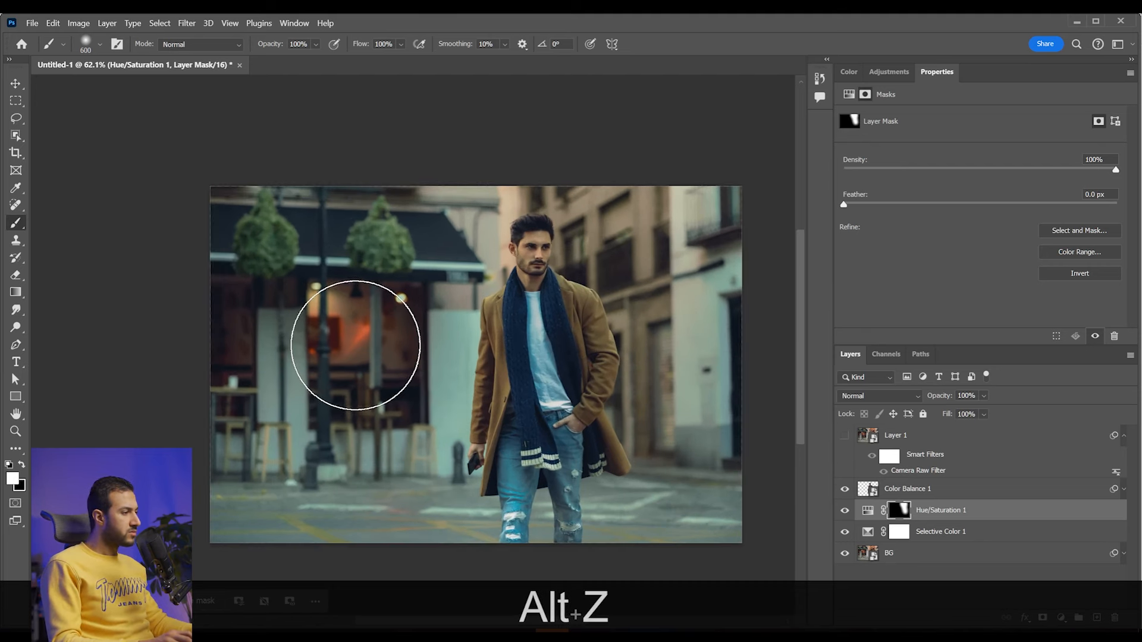
{"action": "key", "text": "z"}
{"action": "left_click", "coordinate": [845, 533]}
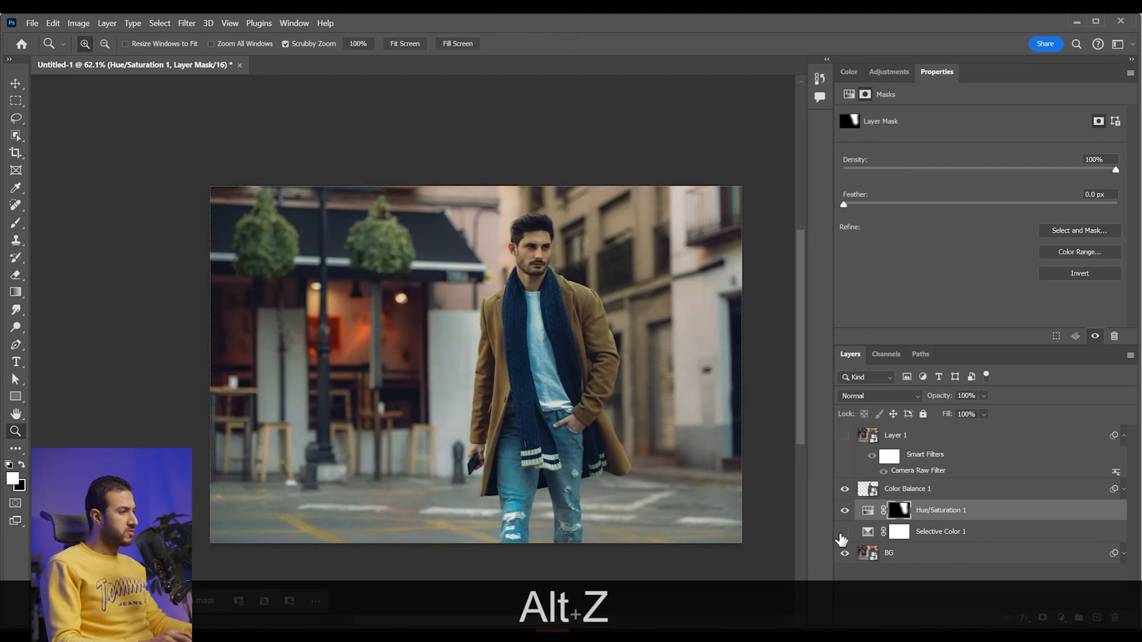
{"action": "left_click", "coordinate": [843, 534]}
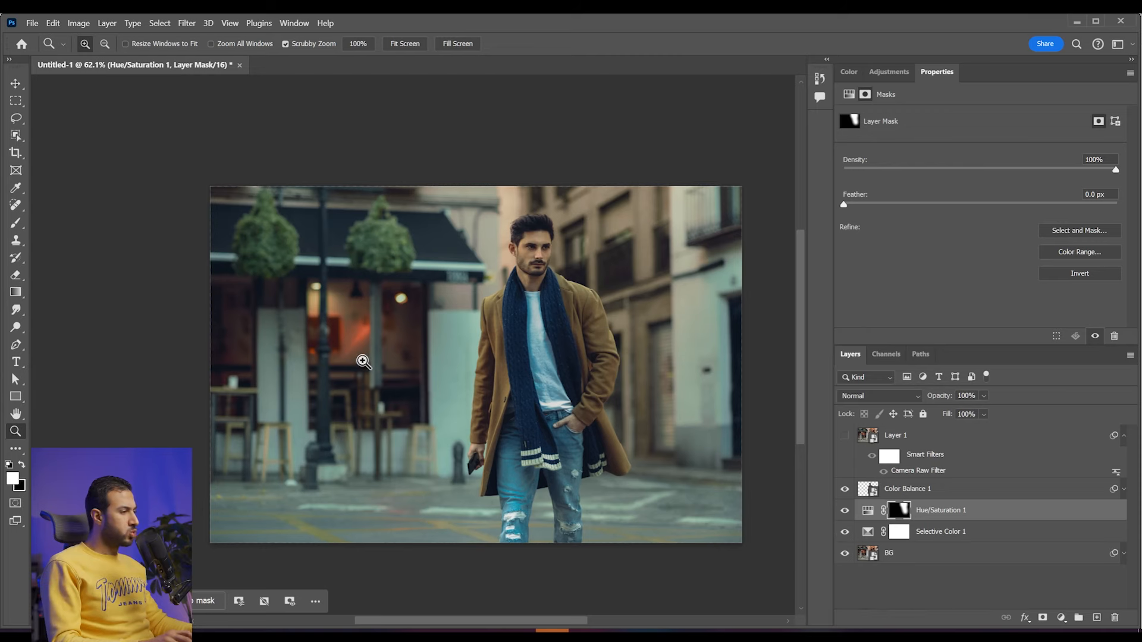
{"action": "scroll", "coordinate": [362, 359], "scroll_direction": "up", "scroll_amount": 3}
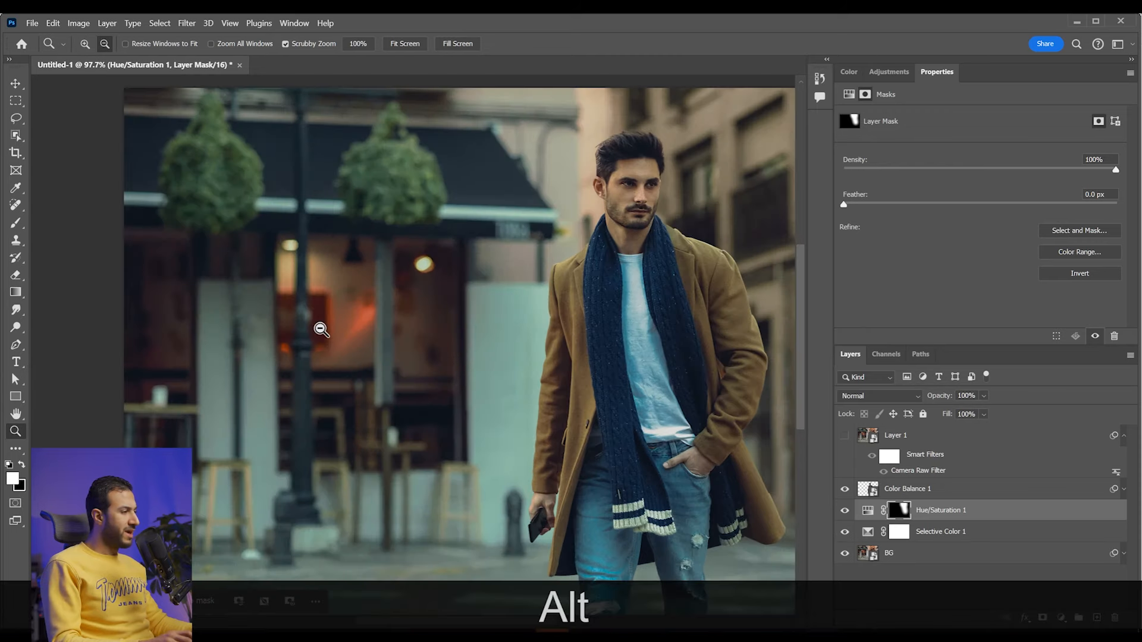
{"action": "left_click", "coordinate": [844, 531]}
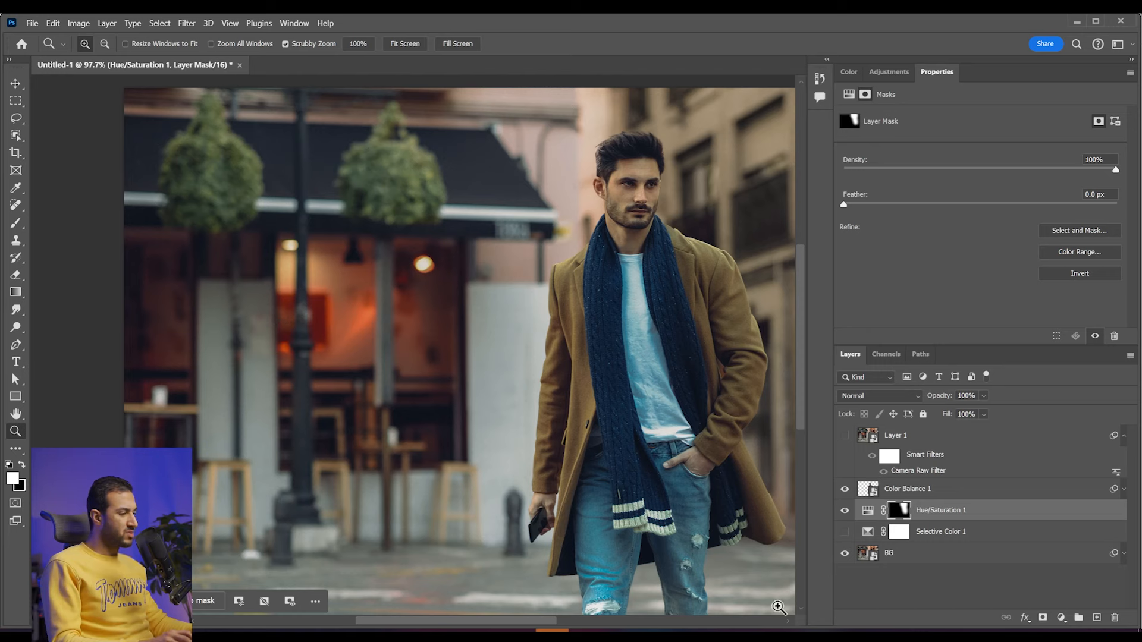
{"action": "left_click", "coordinate": [845, 532]}
Step: Paint black on the Selective Color layer's mask over the orange glow inside the café
{"action": "left_click", "coordinate": [899, 531]}
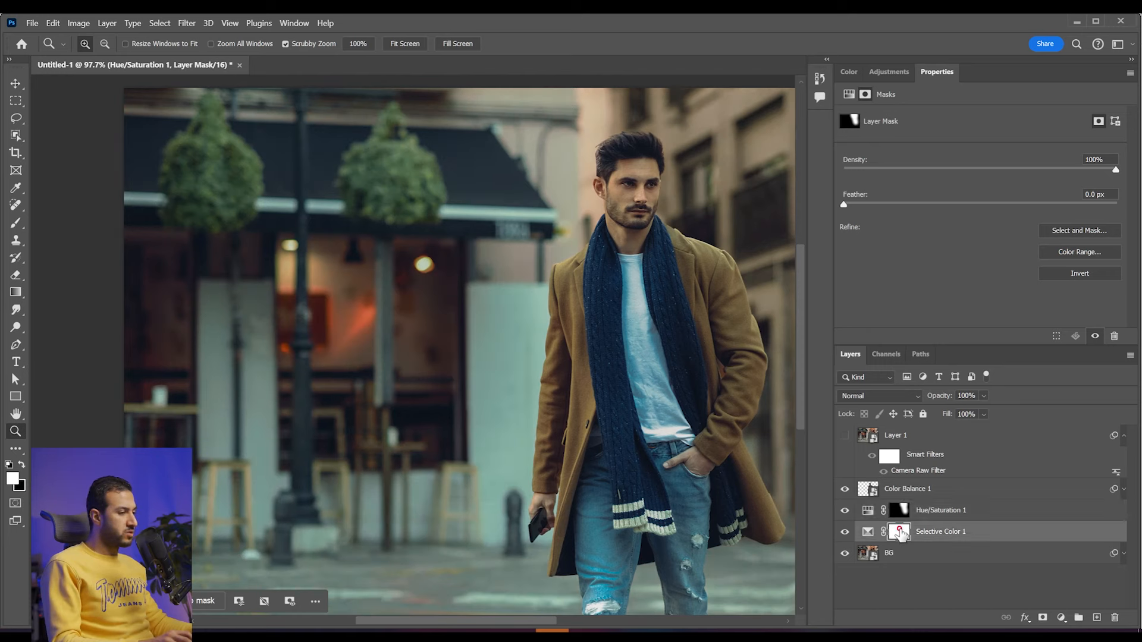
{"action": "key", "text": "b"}
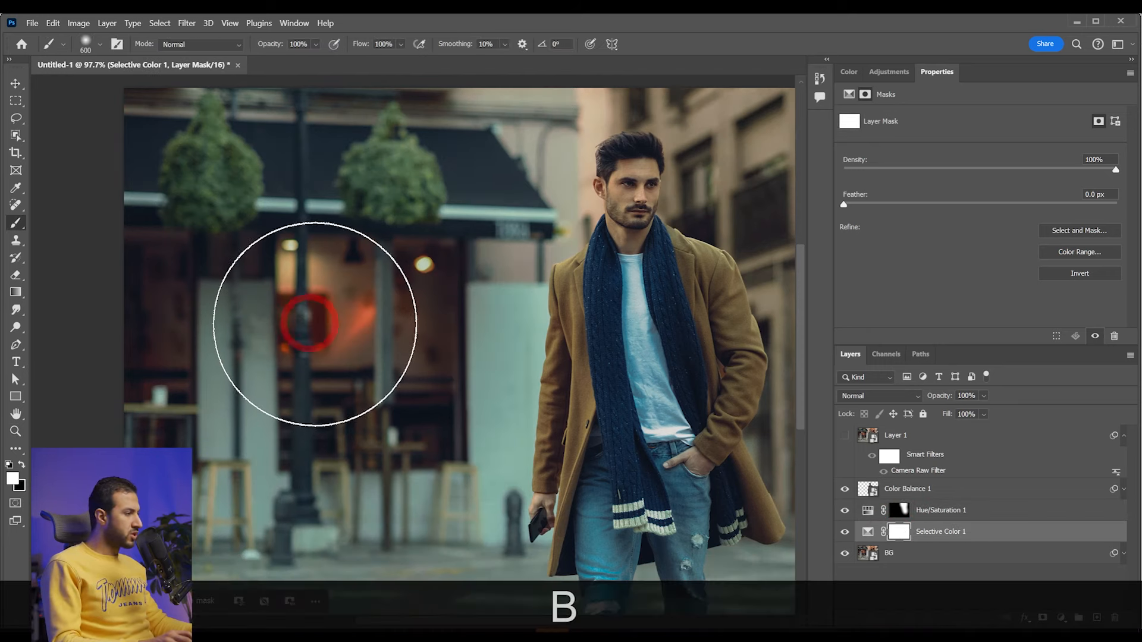
{"action": "key", "text": "x"}
{"action": "left_click", "coordinate": [331, 334]}
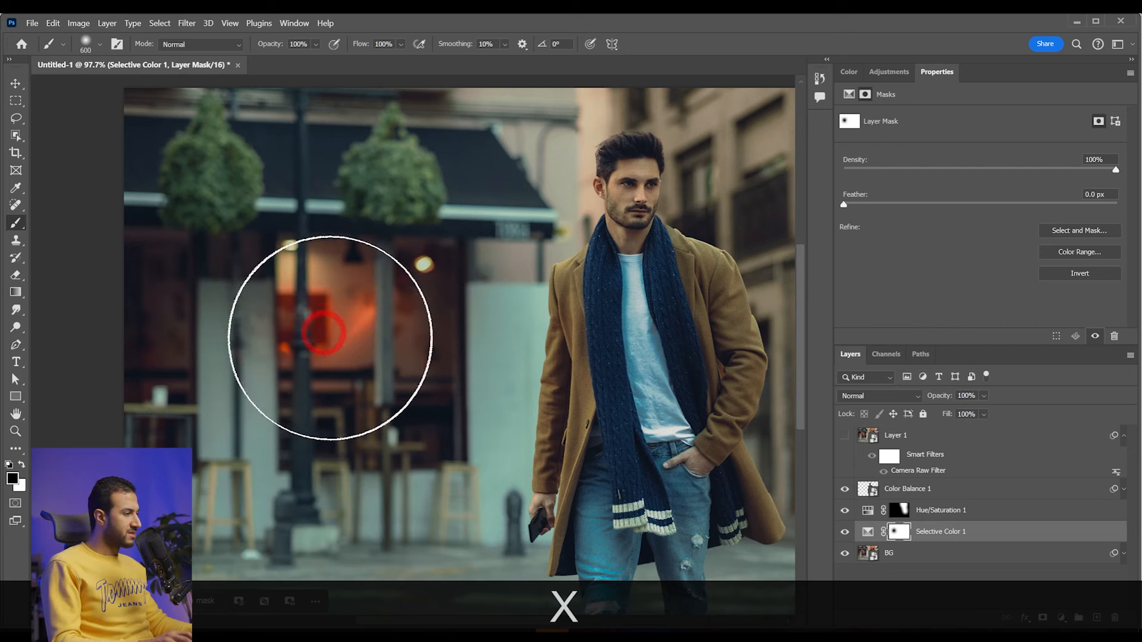
Step: Add a new empty layer directly above the Hue/Saturation layer
{"action": "scroll", "coordinate": [381, 337], "scroll_direction": "down", "scroll_amount": 2}
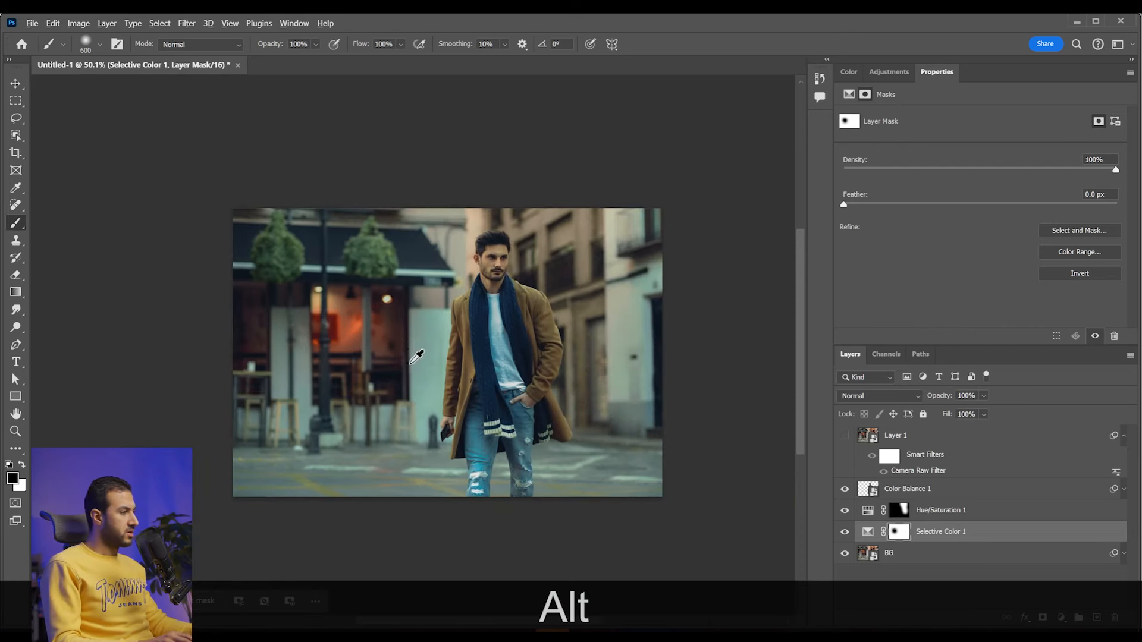
{"action": "scroll", "coordinate": [416, 355], "scroll_direction": "down", "scroll_amount": 1}
{"action": "scroll", "coordinate": [548, 351], "scroll_direction": "up", "scroll_amount": 2}
{"action": "scroll", "coordinate": [547, 353], "scroll_direction": "up", "scroll_amount": 2}
{"action": "key", "text": "alt+bracketright"}
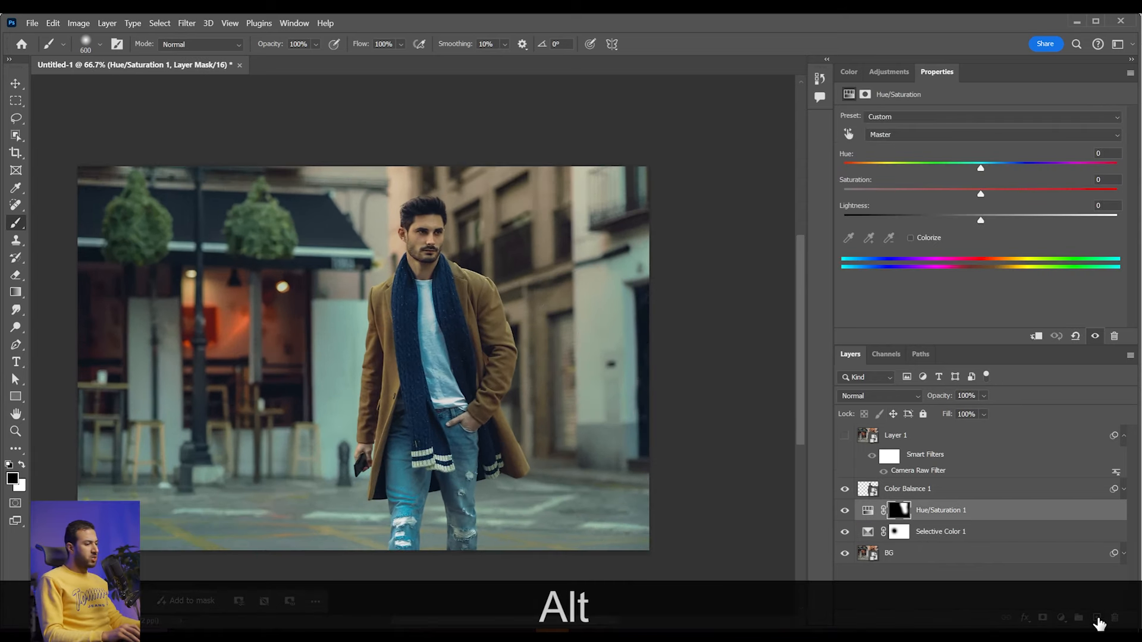
{"action": "left_click", "coordinate": [1099, 623]}
Step: Sample a dark color from the background and change the foreground color to dark teal #042f28
{"action": "left_click", "coordinate": [561, 334], "text": "alt"}
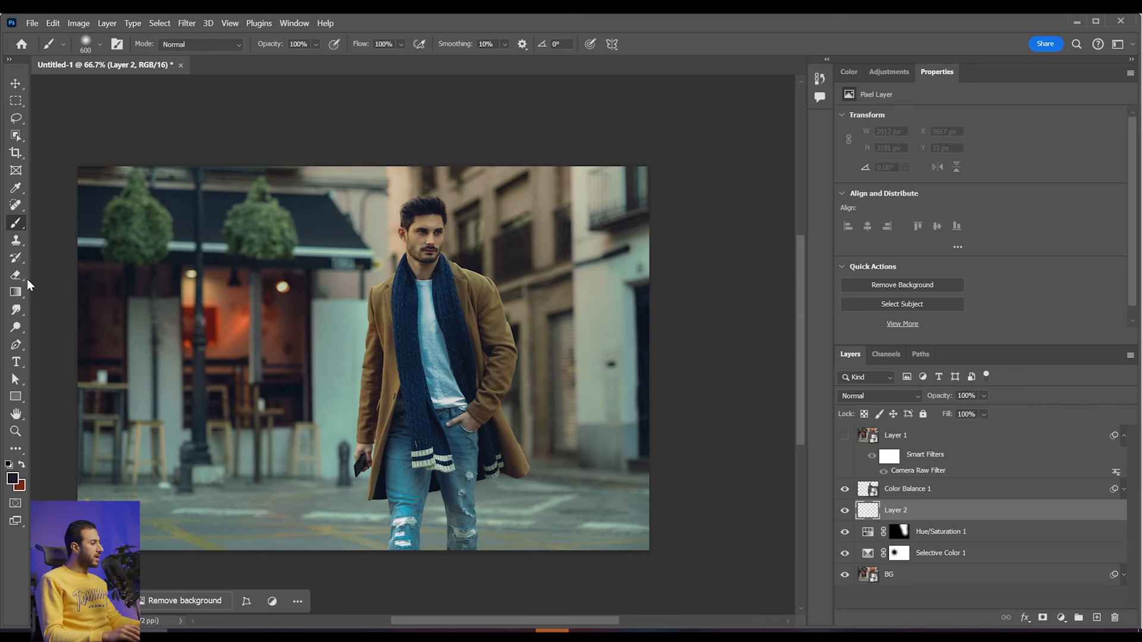
{"action": "left_click", "coordinate": [12, 479]}
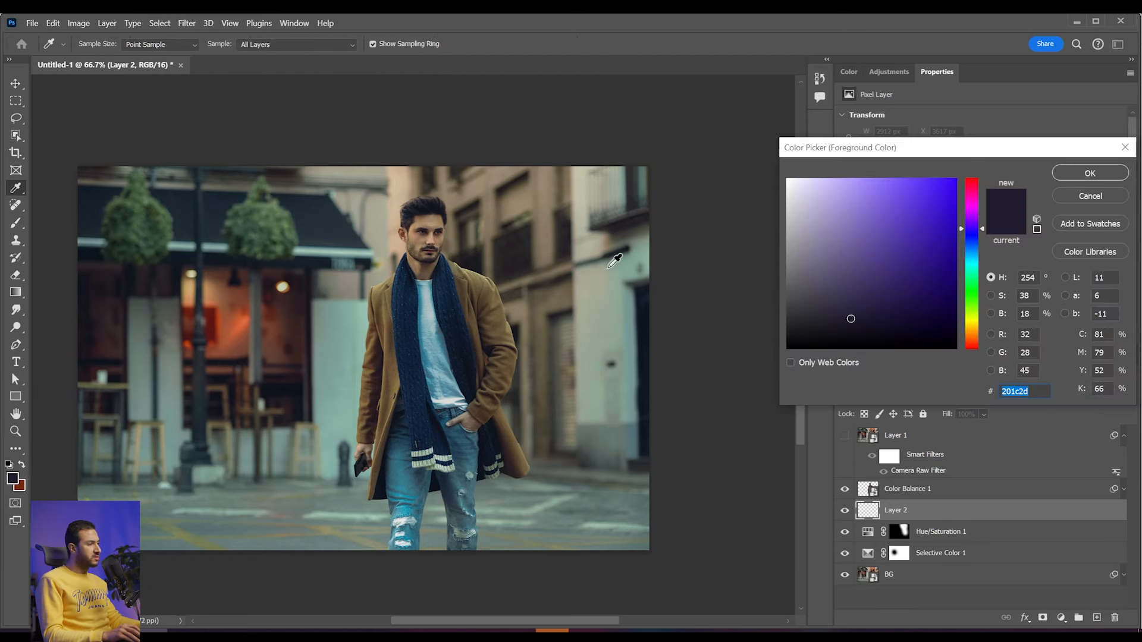
{"action": "left_click", "coordinate": [972, 270]}
{"action": "left_click", "coordinate": [932, 309]}
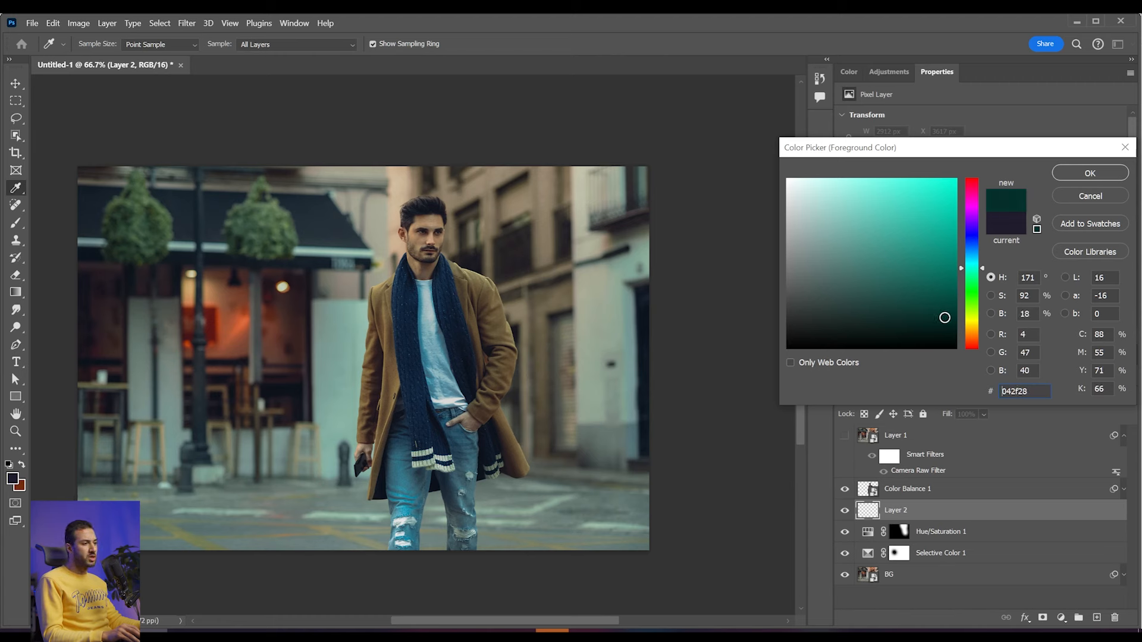
{"action": "left_click", "coordinate": [1062, 179]}
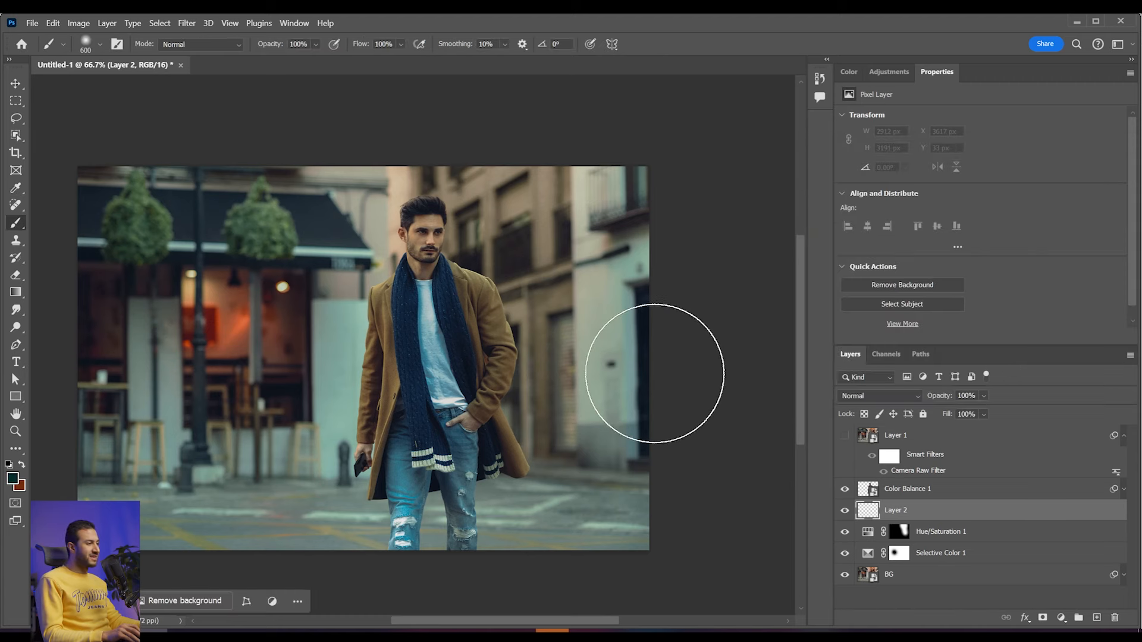
Step: Enlarge the brush to 1200 and set the new layer's blending mode to Multiply
{"action": "key", "text": "bracketright"}
{"action": "key", "text": "bracketright"}
{"action": "key", "text": "bracketright"}
{"action": "key", "text": "bracketright"}
{"action": "key", "text": "bracketright"}
{"action": "key", "text": "bracketright"}
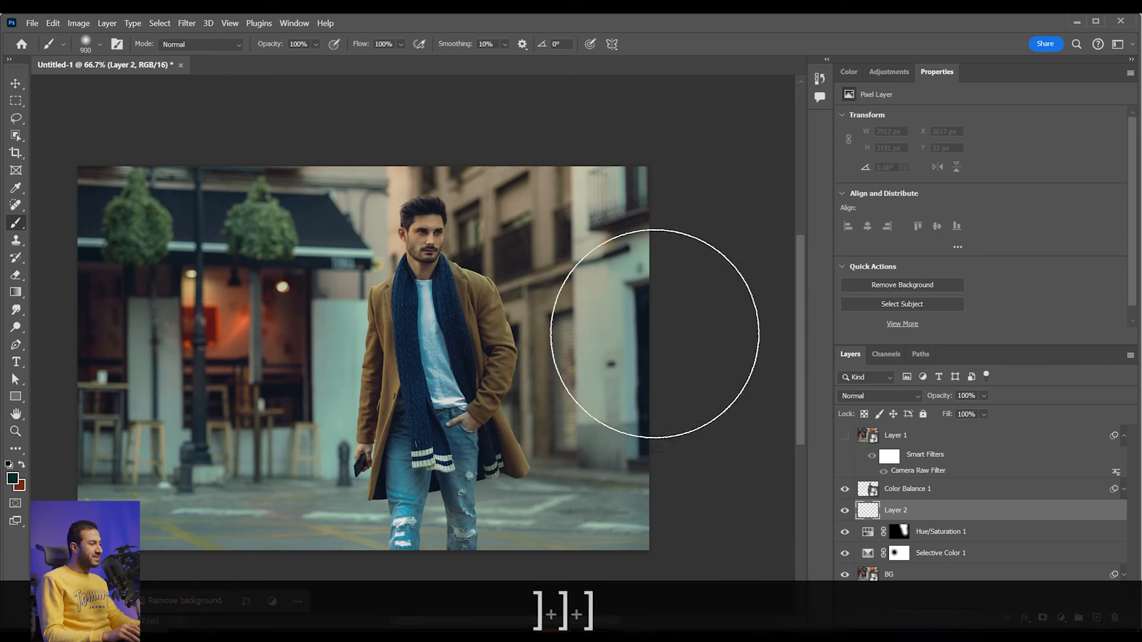
{"action": "left_click", "coordinate": [880, 395]}
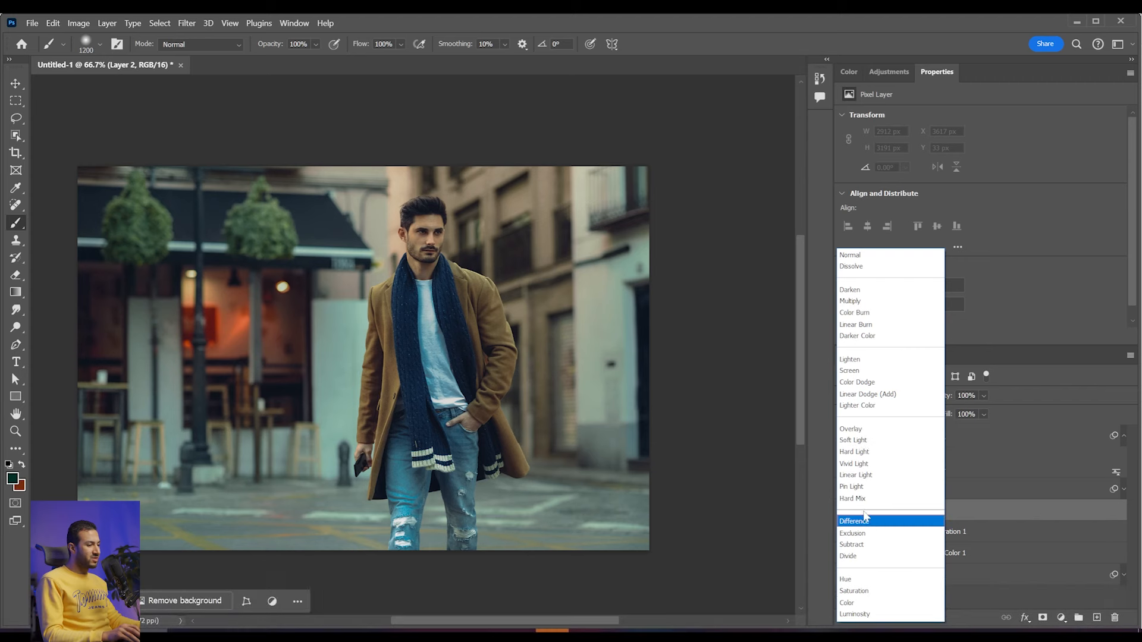
{"action": "left_click", "coordinate": [850, 303]}
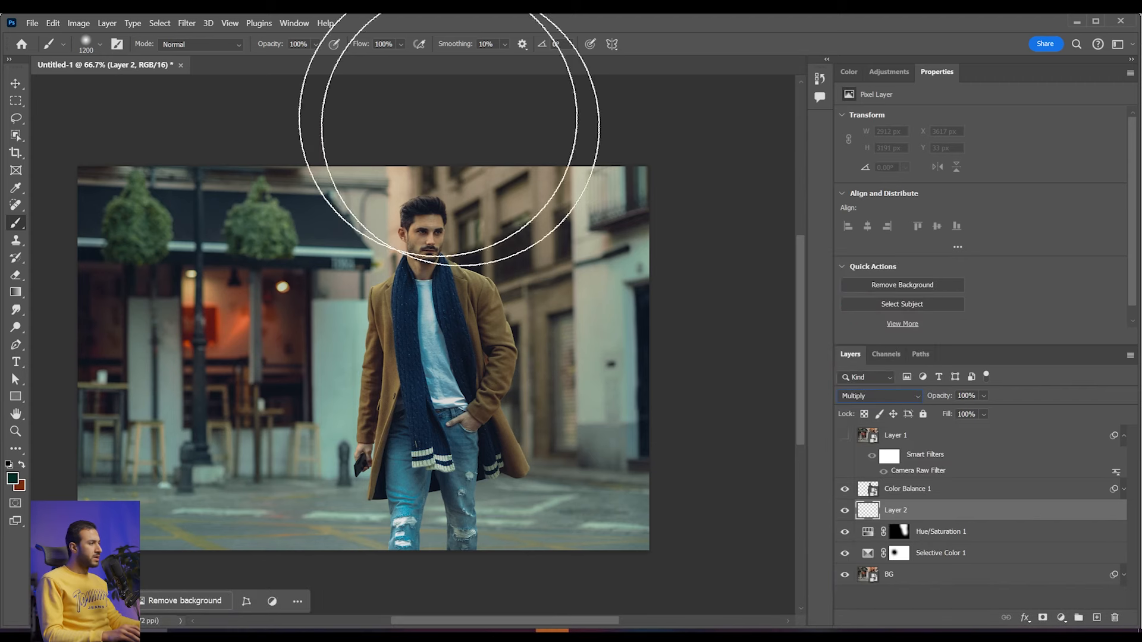
Step: Set the brush flow to 26% and paint dark teal over the street background and around the photo's outer edges
{"action": "left_click", "coordinate": [401, 44]}
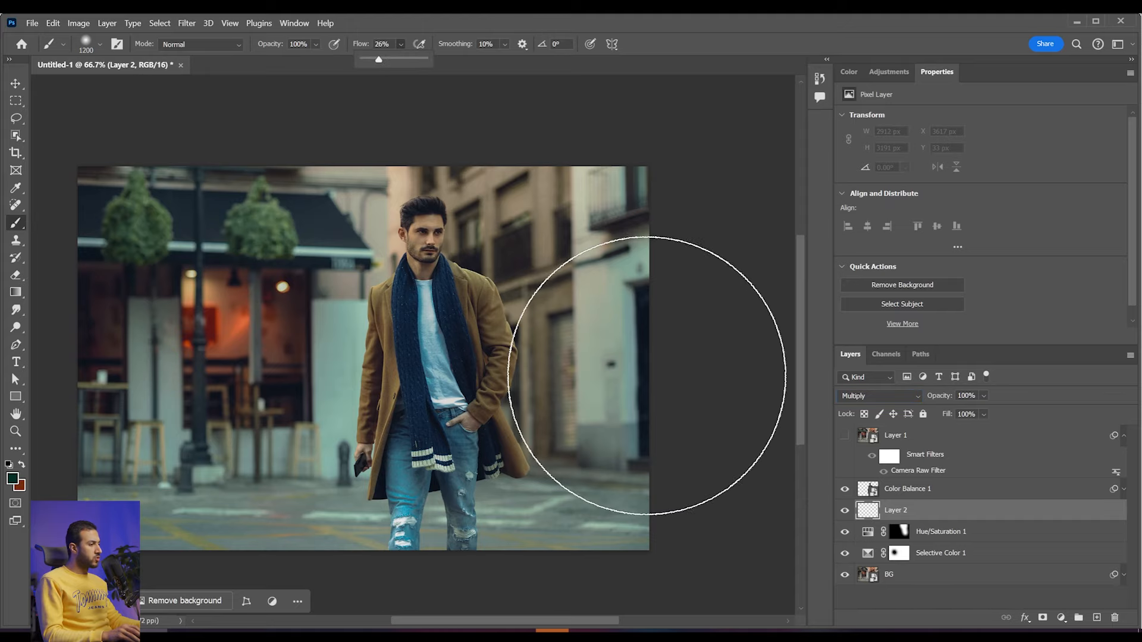
{"action": "left_click", "coordinate": [651, 357]}
{"action": "left_click", "coordinate": [637, 349]}
{"action": "scroll", "coordinate": [615, 253], "scroll_direction": "down", "scroll_amount": 2}
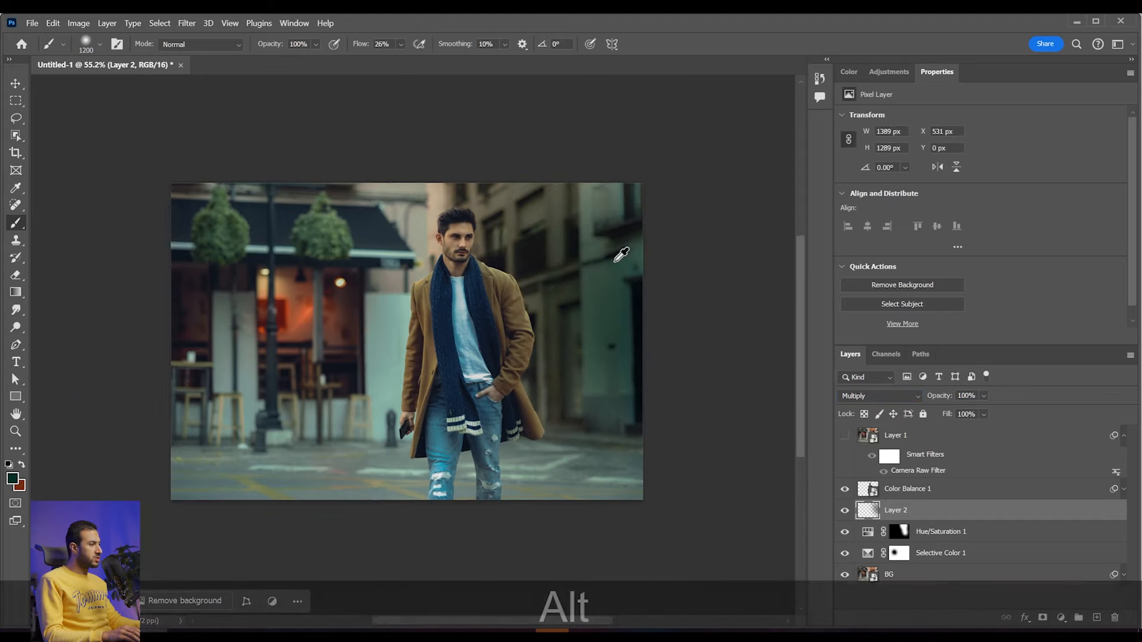
{"action": "left_click_drag", "start_coordinate": [642, 280], "coordinate": [524, 128]}
{"action": "mouse_move", "coordinate": [683, 294]}
{"action": "left_mouse_down"}
{"action": "mouse_move", "coordinate": [509, 590]}
{"action": "mouse_move", "coordinate": [616, 541]}
{"action": "mouse_move", "coordinate": [352, 562]}
{"action": "left_mouse_up"}
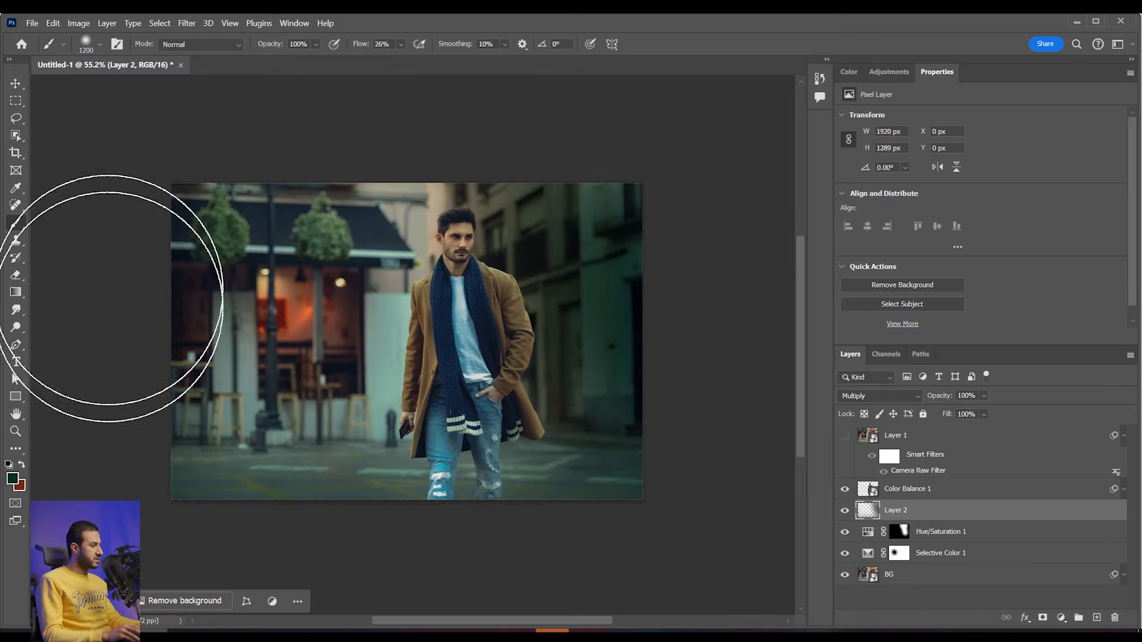
Step: Reduce the brush to 700 and paint more dark teal around the man and along the photo's borders
{"action": "key", "text": "bracketleft"}
{"action": "key", "text": "bracketleft"}
{"action": "key", "text": "bracketleft"}
{"action": "key", "text": "bracketleft"}
{"action": "key", "text": "bracketleft"}
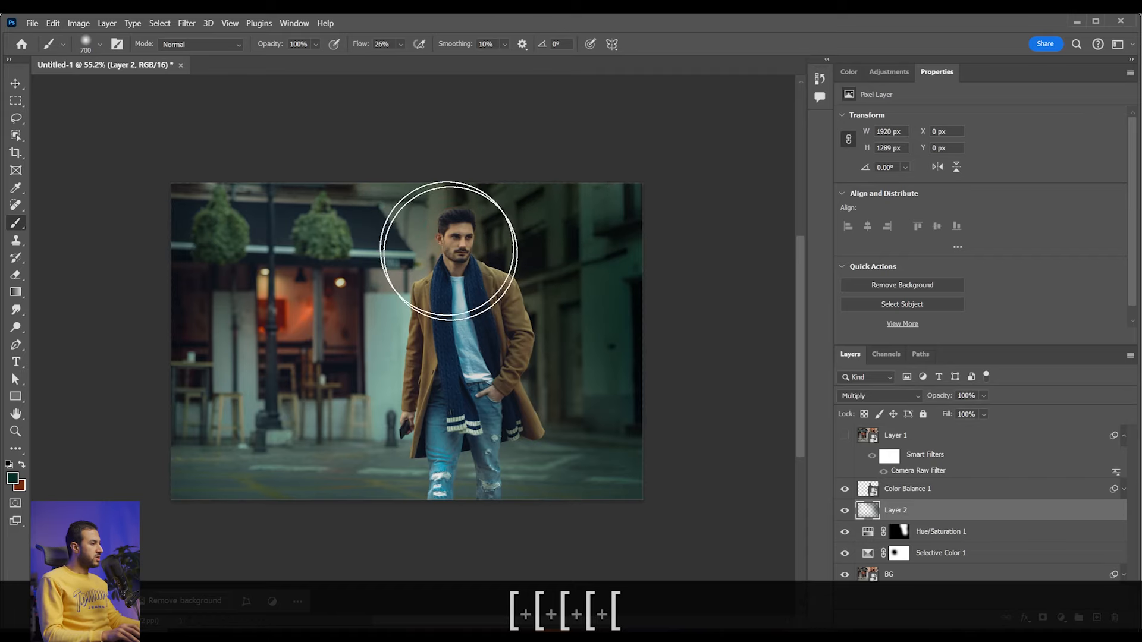
{"action": "left_click", "coordinate": [624, 556]}
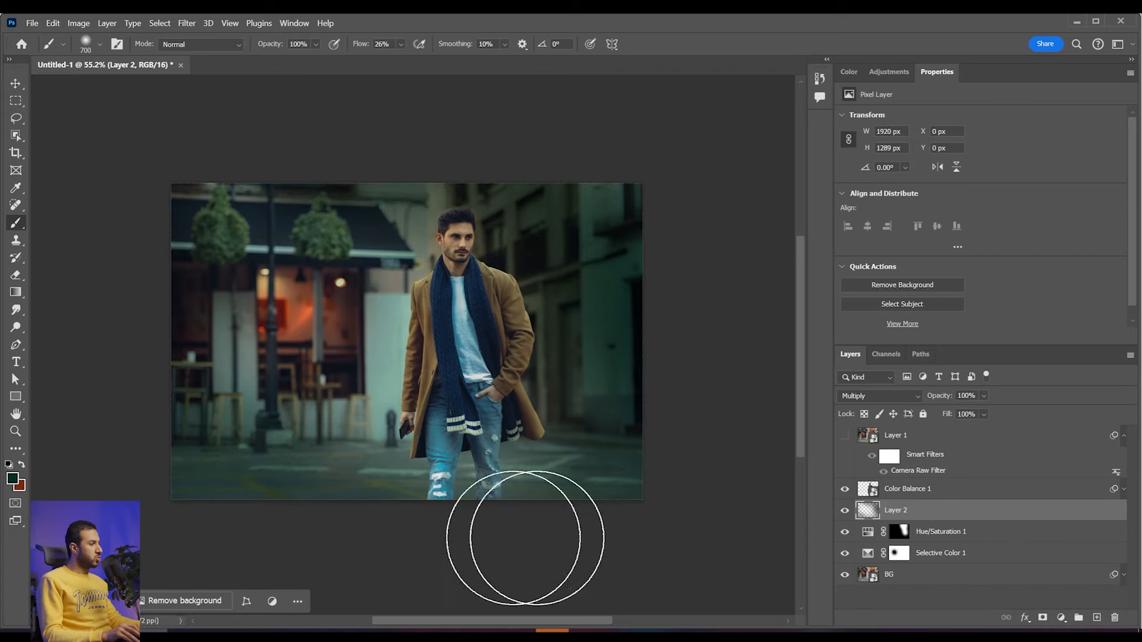
Step: Use a soft Eraser at size 1200 and 30% flow to lighten the teal around the man and the café
{"action": "key", "text": "e"}
{"action": "key", "text": "bracketright"}
{"action": "key", "text": "bracketright"}
{"action": "right_click", "coordinate": [477, 353]}
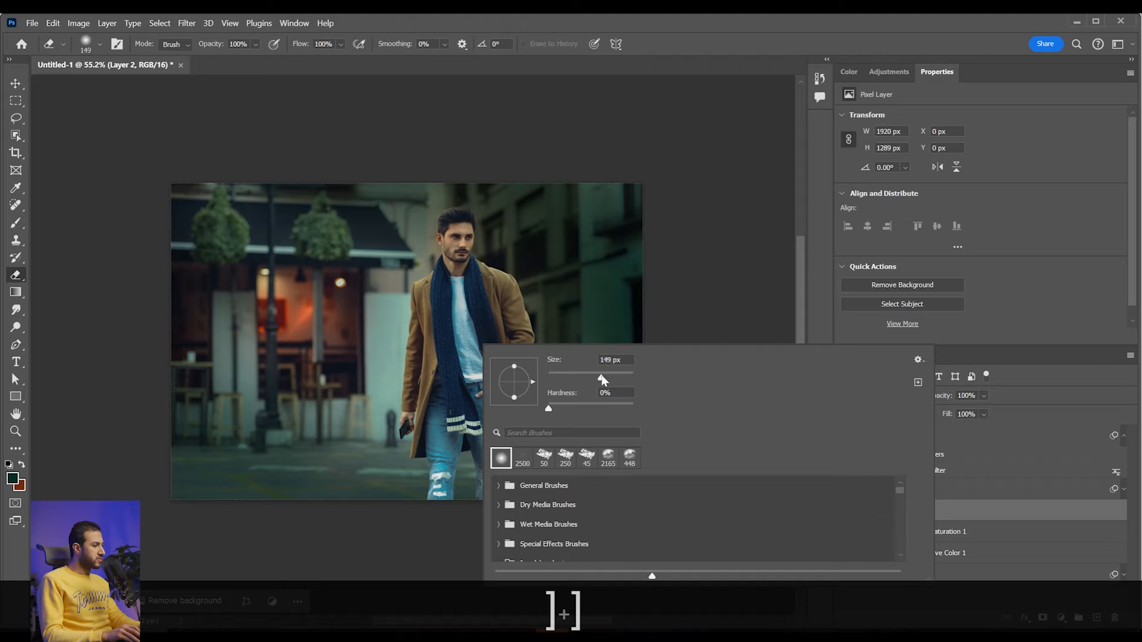
{"action": "key", "text": "bracketright"}
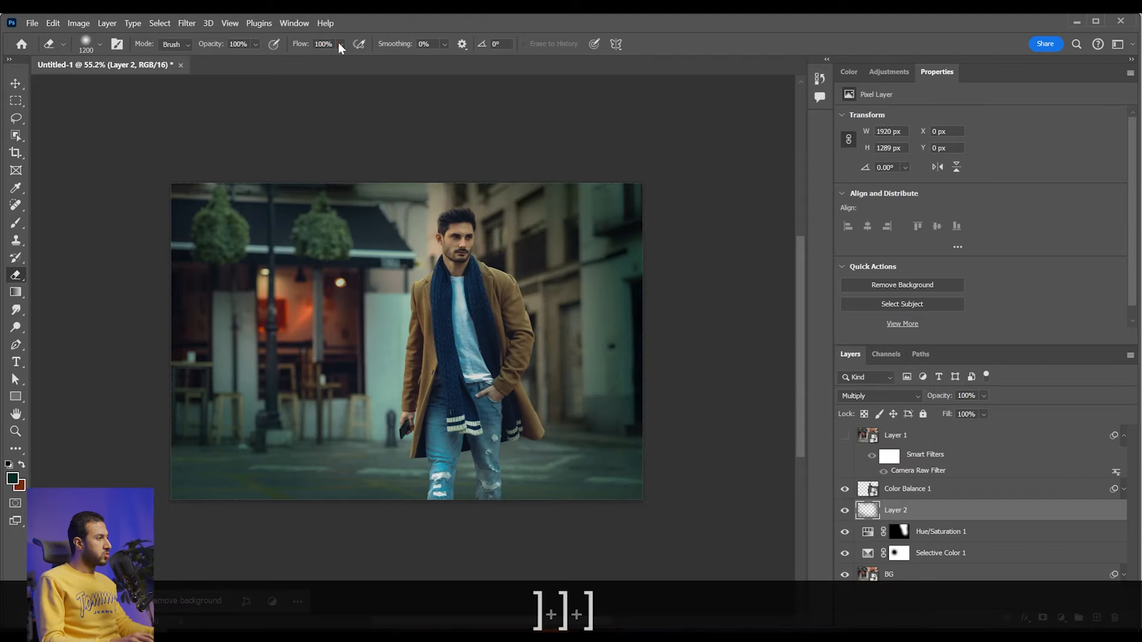
{"action": "left_click", "coordinate": [340, 44]}
{"action": "left_click", "coordinate": [321, 59]}
{"action": "left_click", "coordinate": [483, 258]}
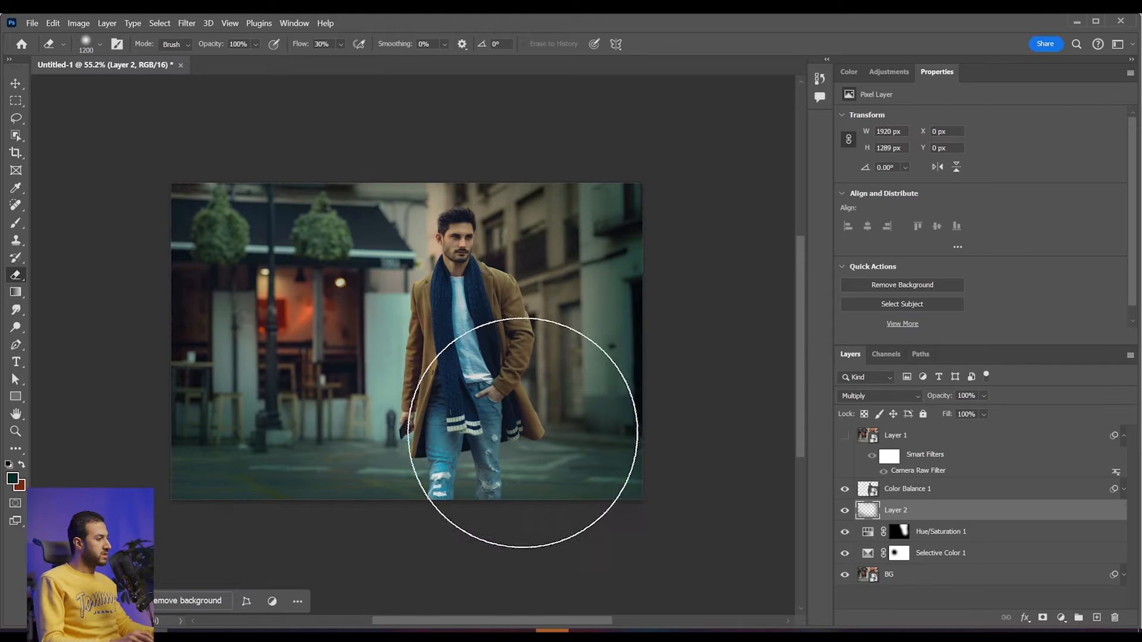
{"action": "mouse_move", "coordinate": [315, 393]}
{"action": "left_mouse_down"}
{"action": "mouse_move", "coordinate": [286, 405]}
{"action": "mouse_move", "coordinate": [522, 346]}
{"action": "left_mouse_up"}
Step: Return to the Brush and paint more dark teal along the photo's outer edges beside the building on the right
{"action": "key", "text": "b"}
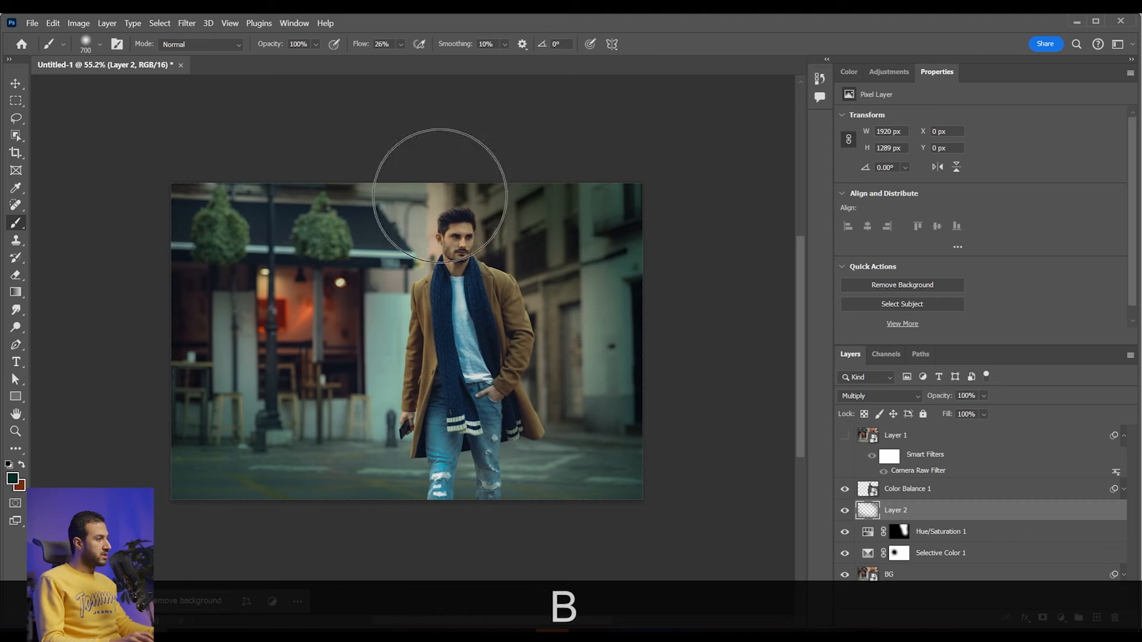
{"action": "left_click_drag", "start_coordinate": [617, 326], "coordinate": [641, 350]}
{"action": "scroll", "coordinate": [711, 382], "scroll_direction": "down", "scroll_amount": 4}
{"action": "scroll", "coordinate": [480, 321], "scroll_direction": "up", "scroll_amount": 4}
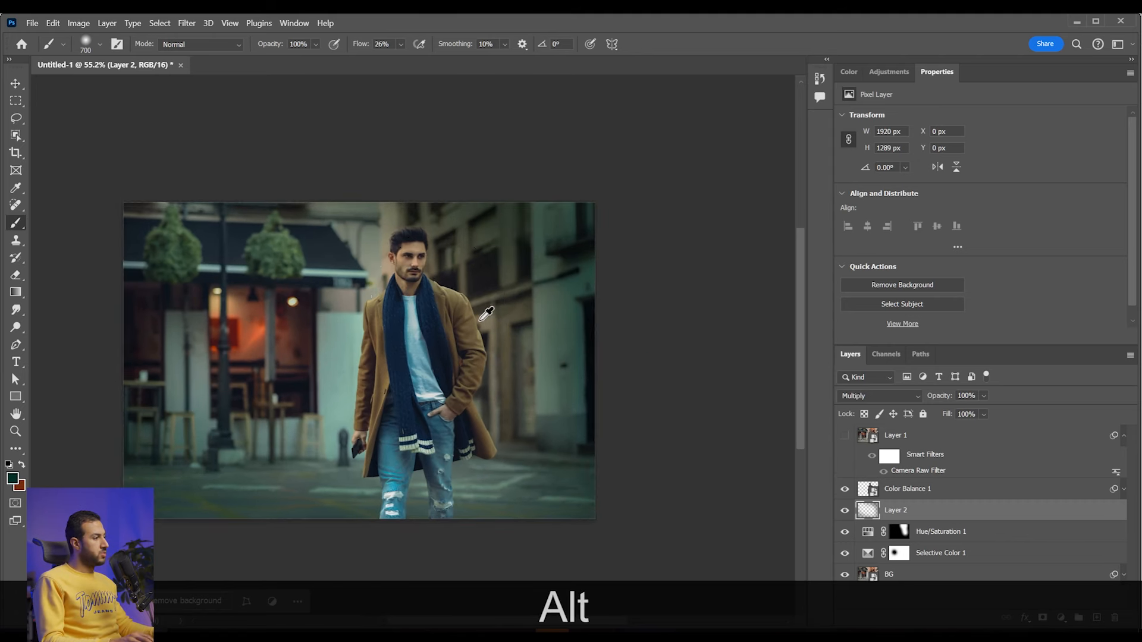
Step: Lower the opacity of the background's Multiply layer, Layer 2, to 62%
{"action": "scroll", "coordinate": [543, 329], "scroll_direction": "down", "scroll_amount": 2}
{"action": "left_click_drag", "start_coordinate": [516, 325], "coordinate": [533, 325]}
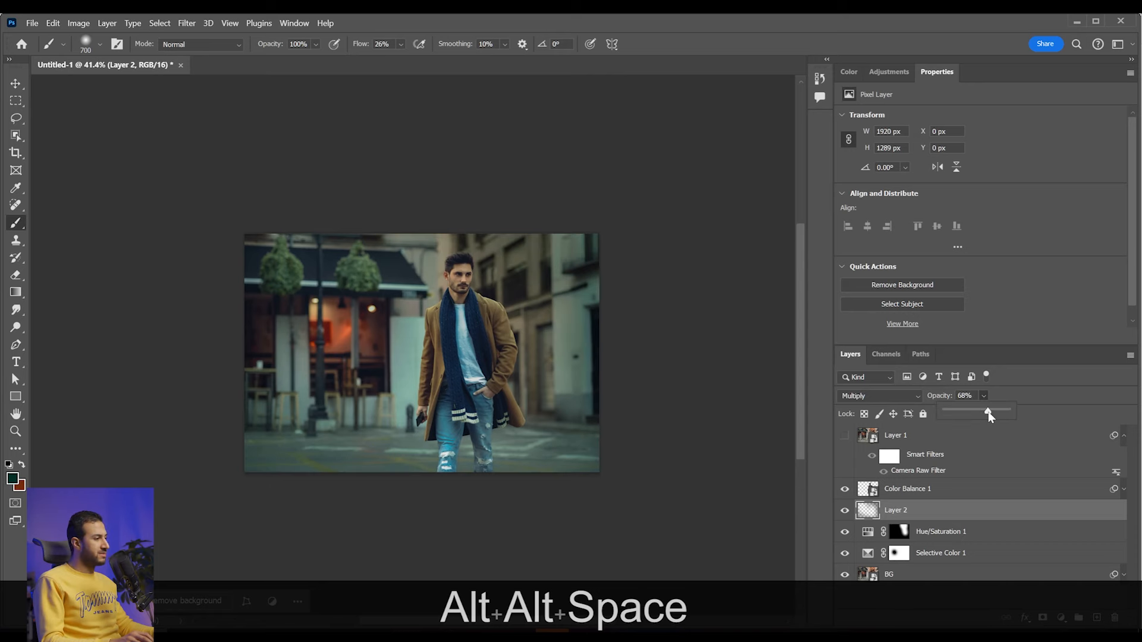
{"action": "left_click_drag", "start_coordinate": [988, 412], "coordinate": [984, 411]}
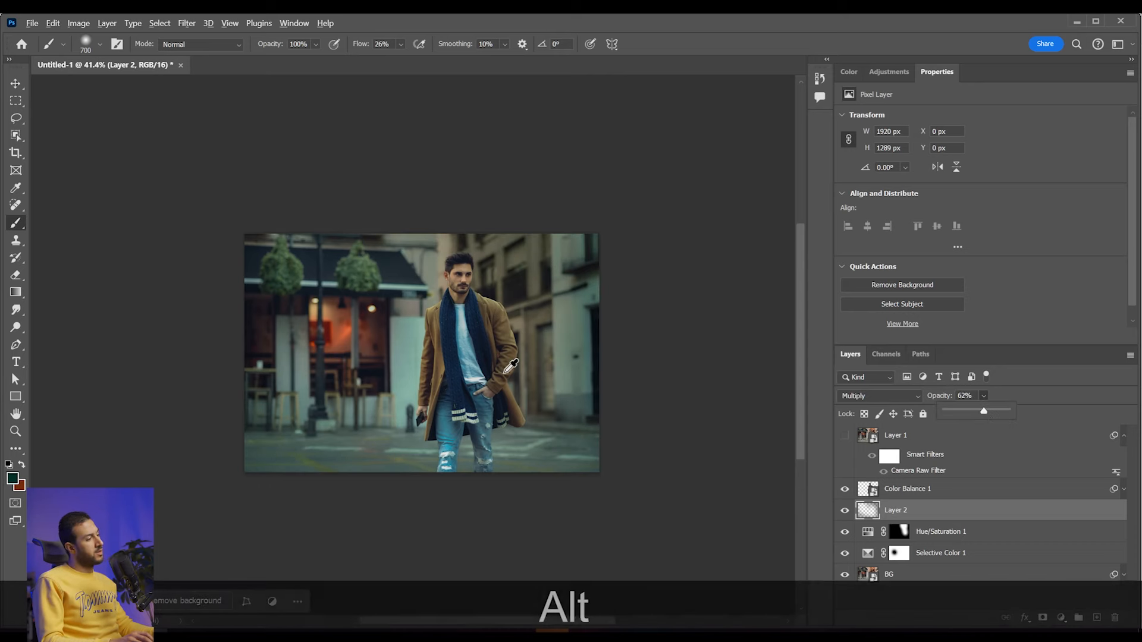
Step: Compare the composite with and without Layer 2 by toggling its visibility, up close and in full view
{"action": "scroll", "coordinate": [493, 372], "scroll_direction": "up", "scroll_amount": 3}
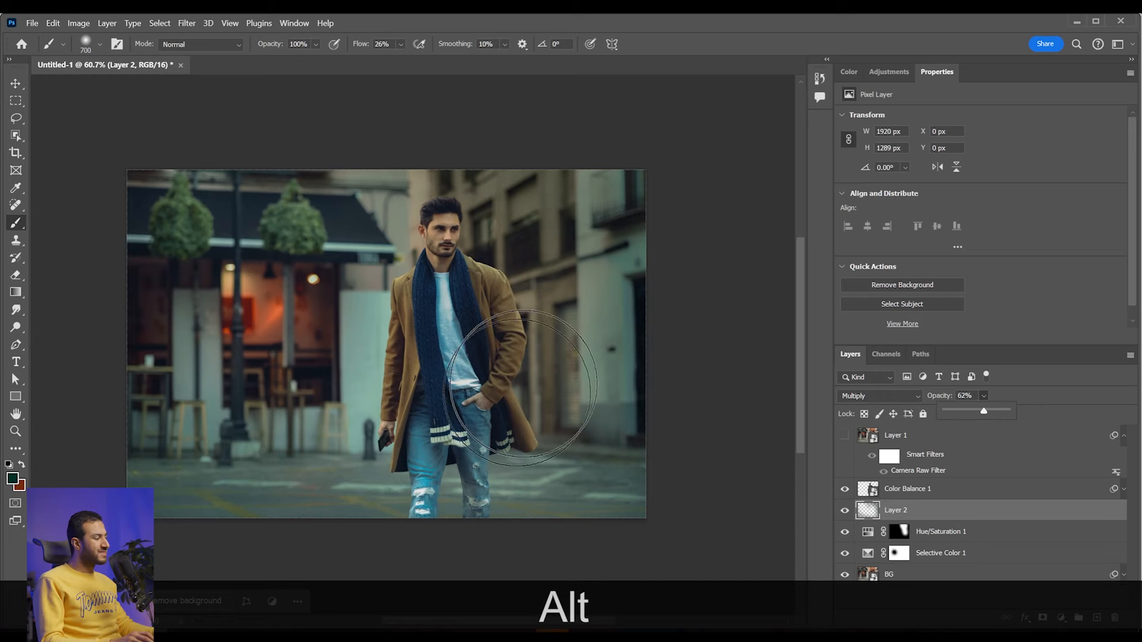
{"action": "scroll", "coordinate": [622, 461], "scroll_direction": "up", "scroll_amount": 3}
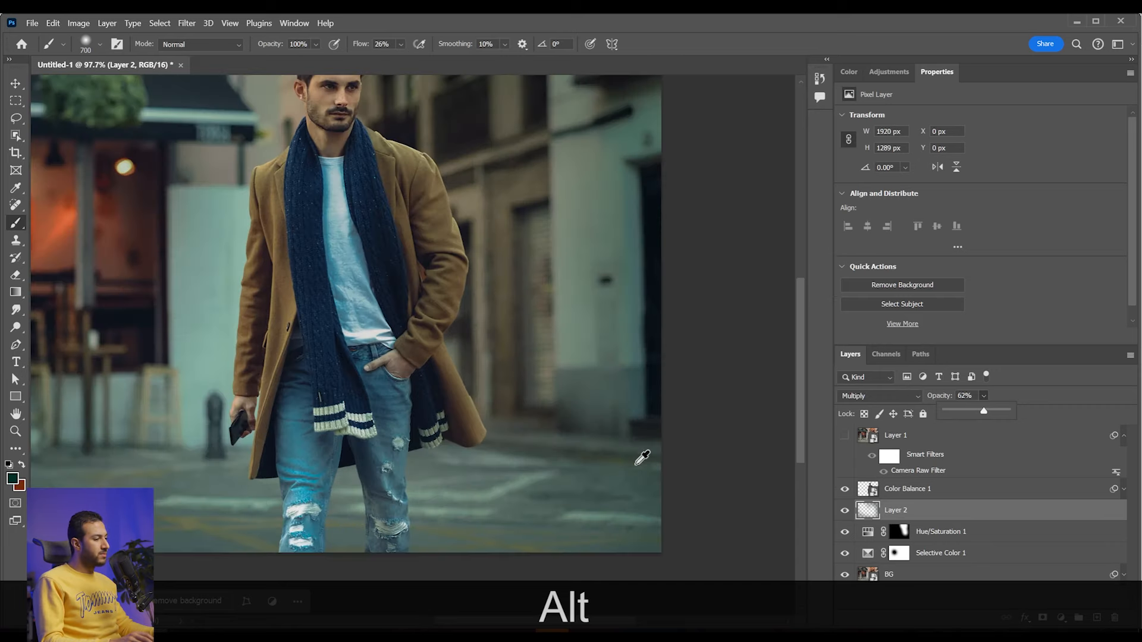
{"action": "left_click", "coordinate": [844, 510]}
{"action": "left_click", "coordinate": [845, 510]}
{"action": "left_click", "coordinate": [844, 510]}
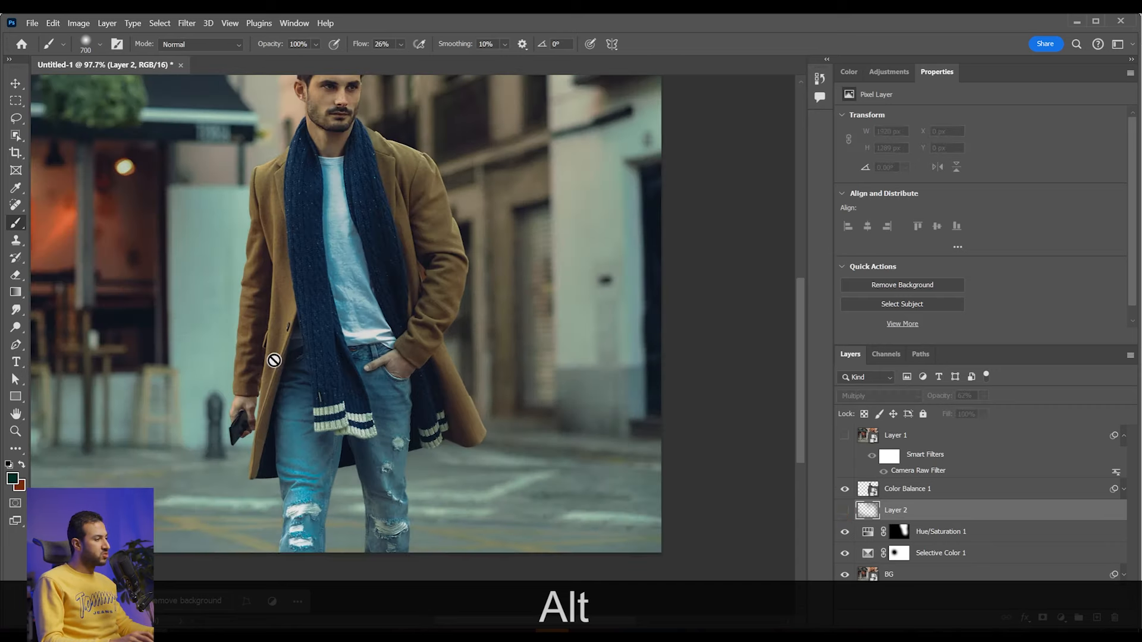
{"action": "scroll", "coordinate": [377, 396], "scroll_direction": "down", "scroll_amount": 3}
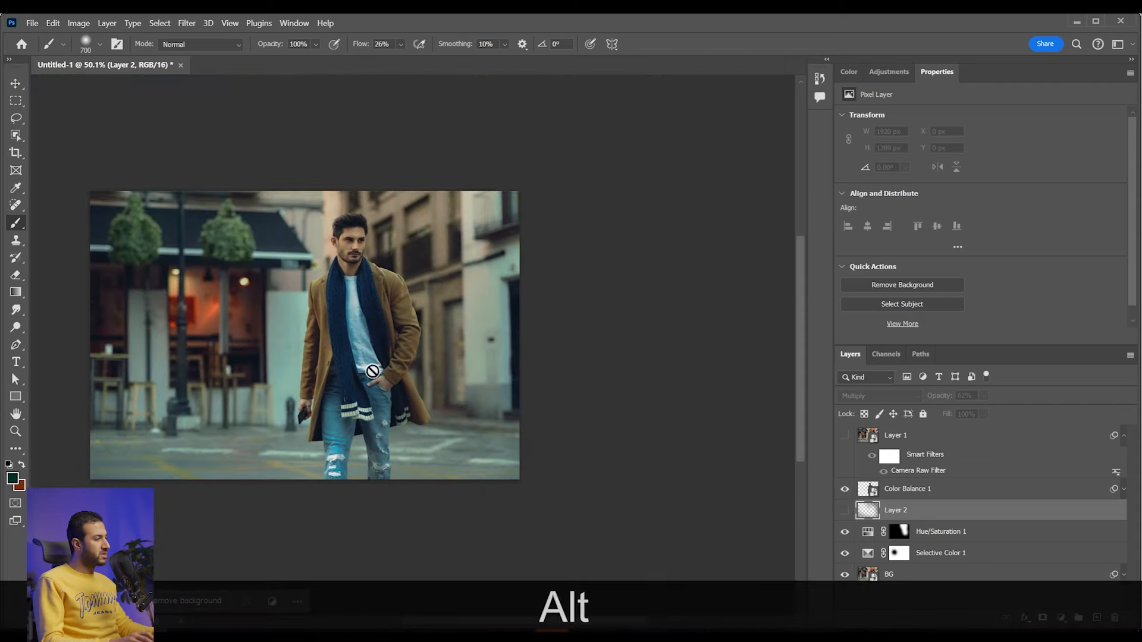
{"action": "left_click", "coordinate": [842, 512]}
{"action": "scroll", "coordinate": [381, 318], "scroll_direction": "up", "scroll_amount": 1}
{"action": "left_click_drag", "start_coordinate": [369, 316], "coordinate": [410, 328]}
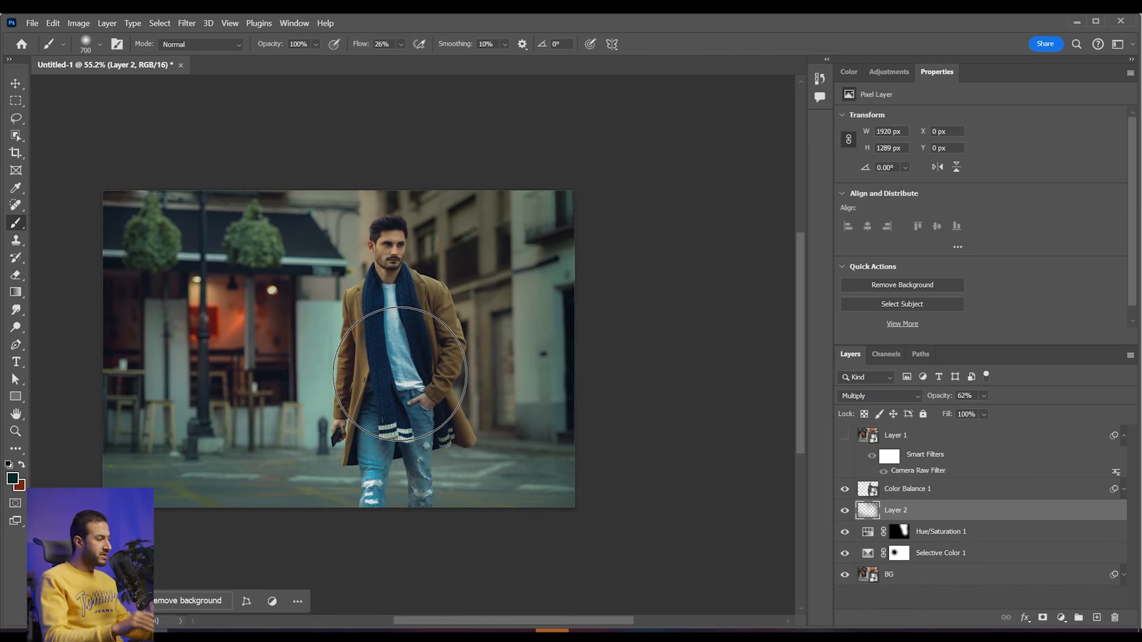
Step: Add a new layer clipped to the Color Balance 1 layer and set its blending mode to Multiply
{"action": "left_click", "coordinate": [893, 439]}
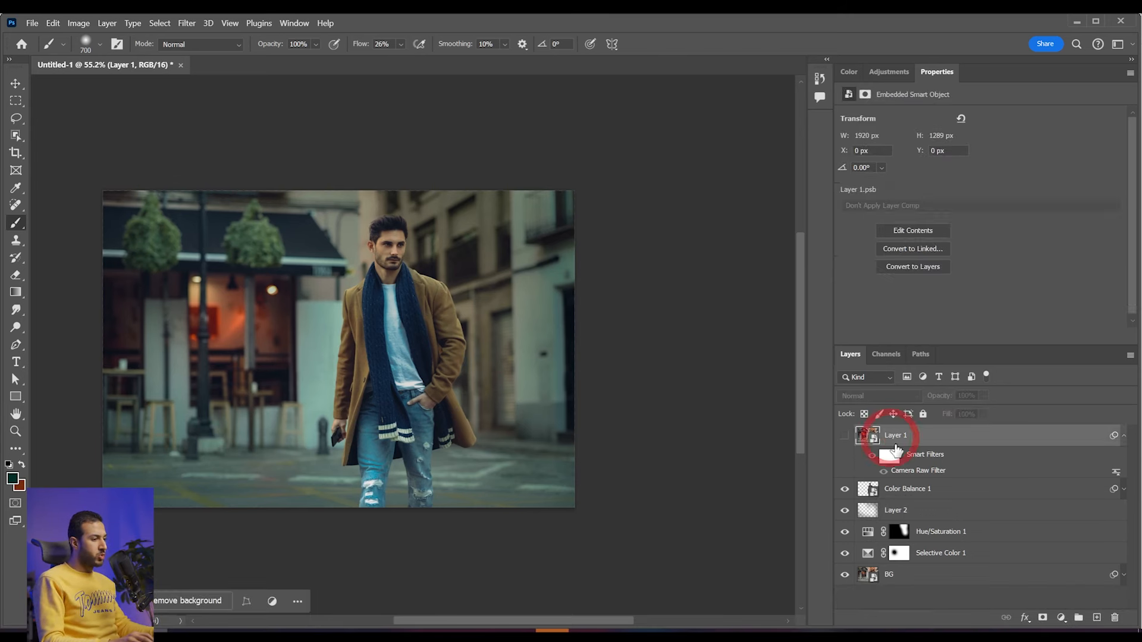
{"action": "left_click", "coordinate": [1097, 618]}
{"action": "key", "text": "alt"}
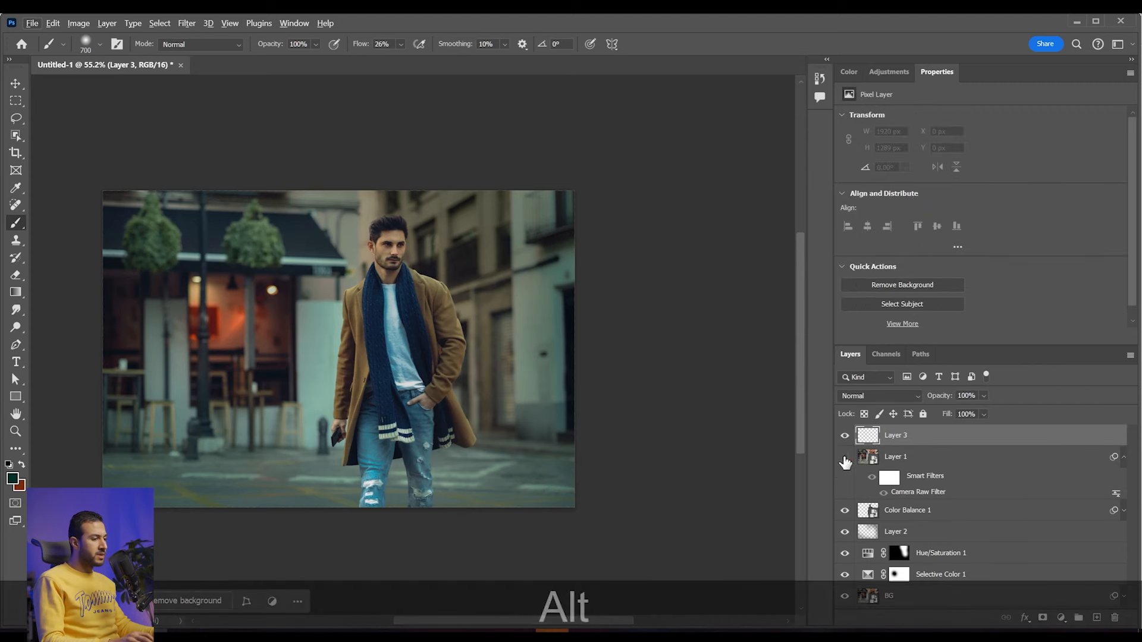
{"action": "left_click_drag", "start_coordinate": [940, 446], "coordinate": [949, 513]}
{"action": "left_click", "coordinate": [946, 497], "text": "alt"}
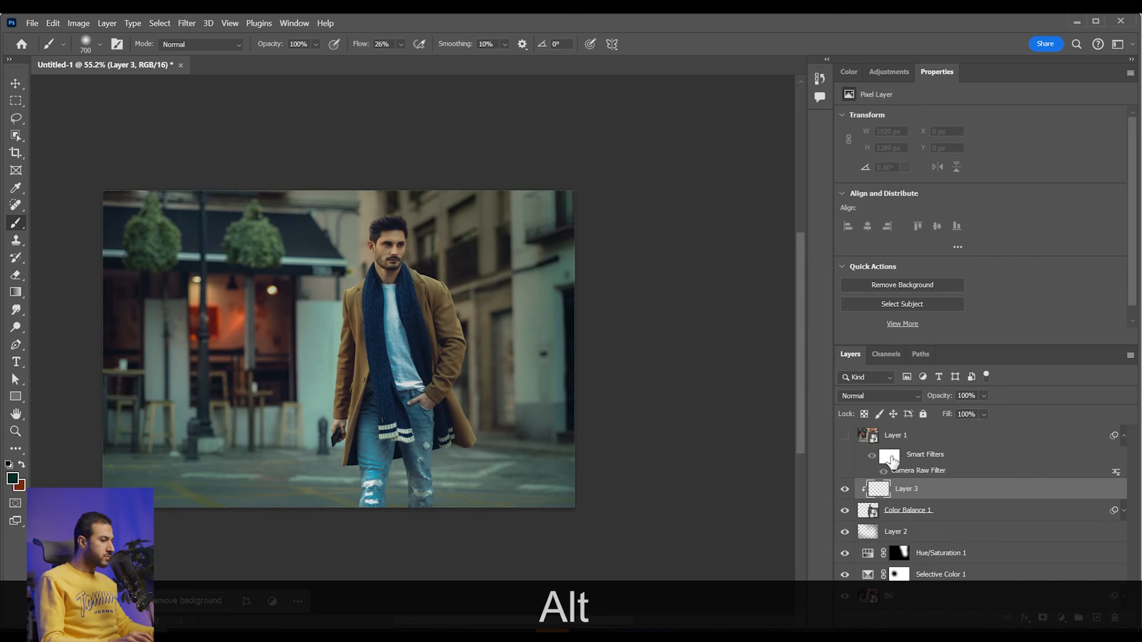
{"action": "left_click", "coordinate": [875, 396]}
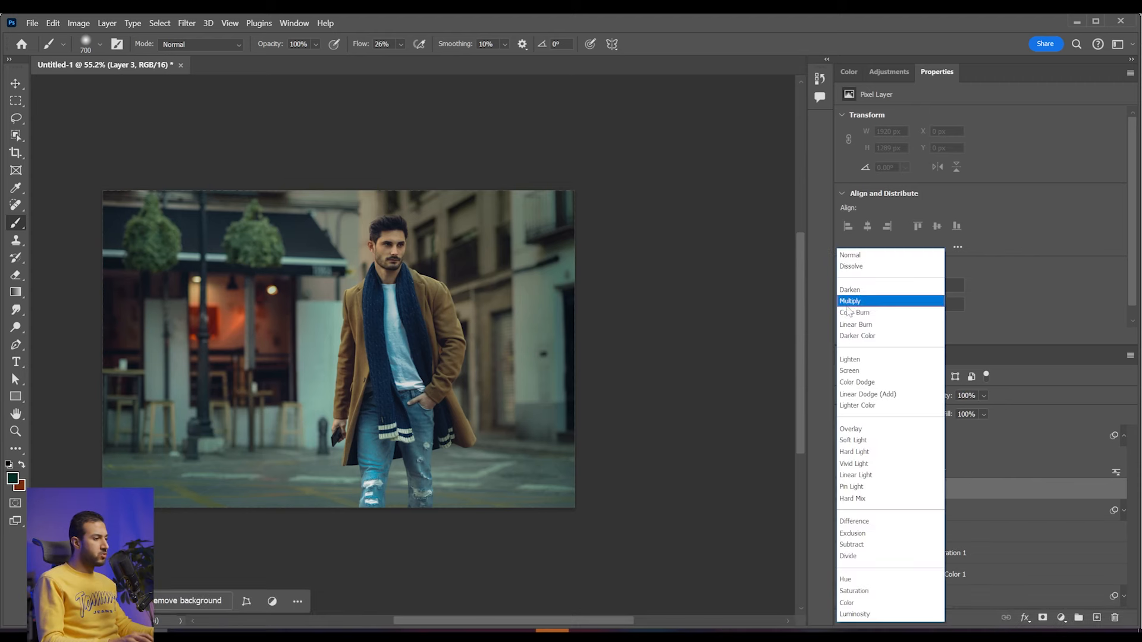
{"action": "left_click", "coordinate": [849, 302]}
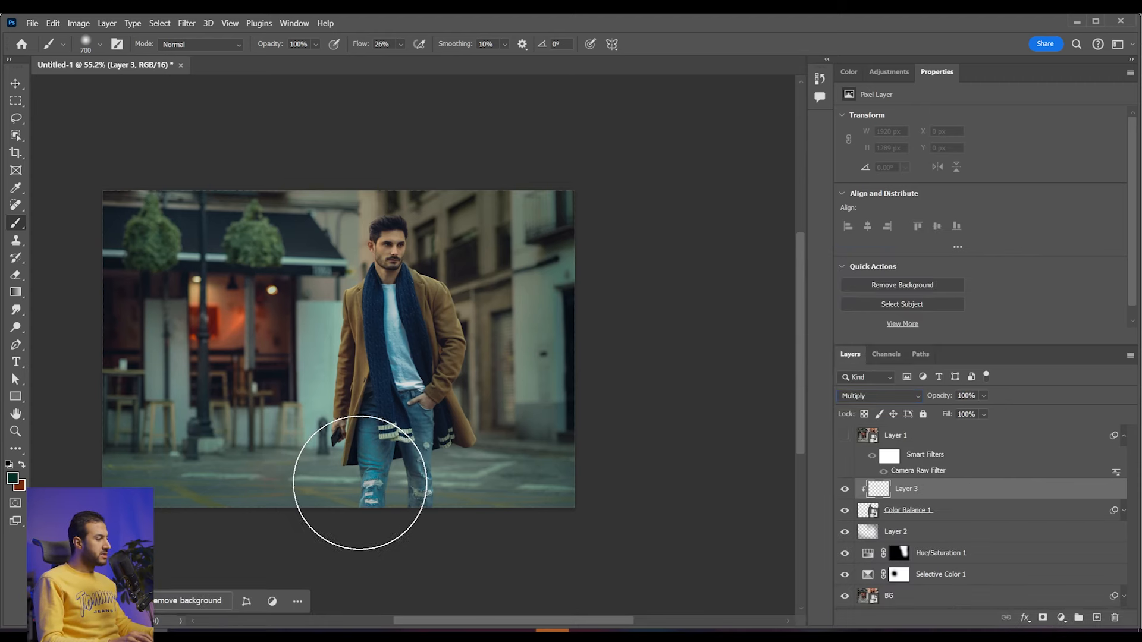
Step: Enlarge the brush to 1100 and paint dark teal on the clipped layer over the man's legs and lower coat
{"action": "key", "text": "bracketright"}
{"action": "key", "text": "bracketright"}
{"action": "key", "text": "bracketright"}
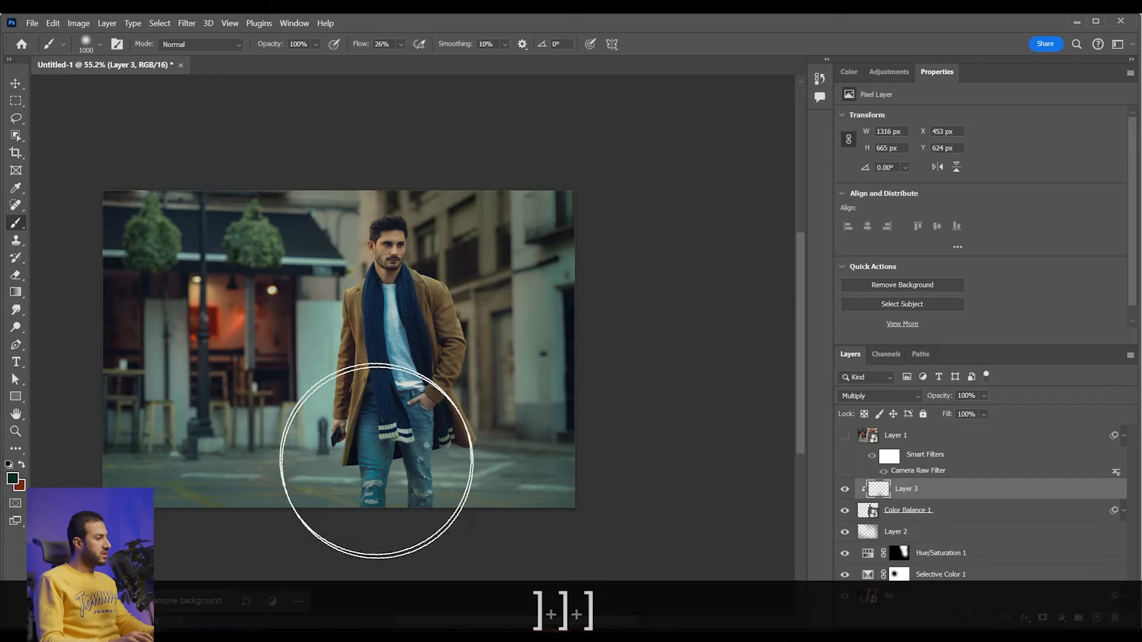
{"action": "key", "text": "bracketright"}
{"action": "mouse_move", "coordinate": [378, 411]}
{"action": "left_mouse_down"}
{"action": "mouse_move", "coordinate": [393, 435]}
{"action": "mouse_move", "coordinate": [427, 433]}
{"action": "left_mouse_up"}
{"action": "mouse_move", "coordinate": [573, 304]}
{"action": "left_mouse_down"}
{"action": "mouse_move", "coordinate": [470, 391]}
{"action": "mouse_move", "coordinate": [289, 352]}
{"action": "left_mouse_up"}
{"action": "scroll", "coordinate": [388, 305], "scroll_direction": "down", "scroll_amount": 2}
{"action": "key", "text": "ctrl+z"}
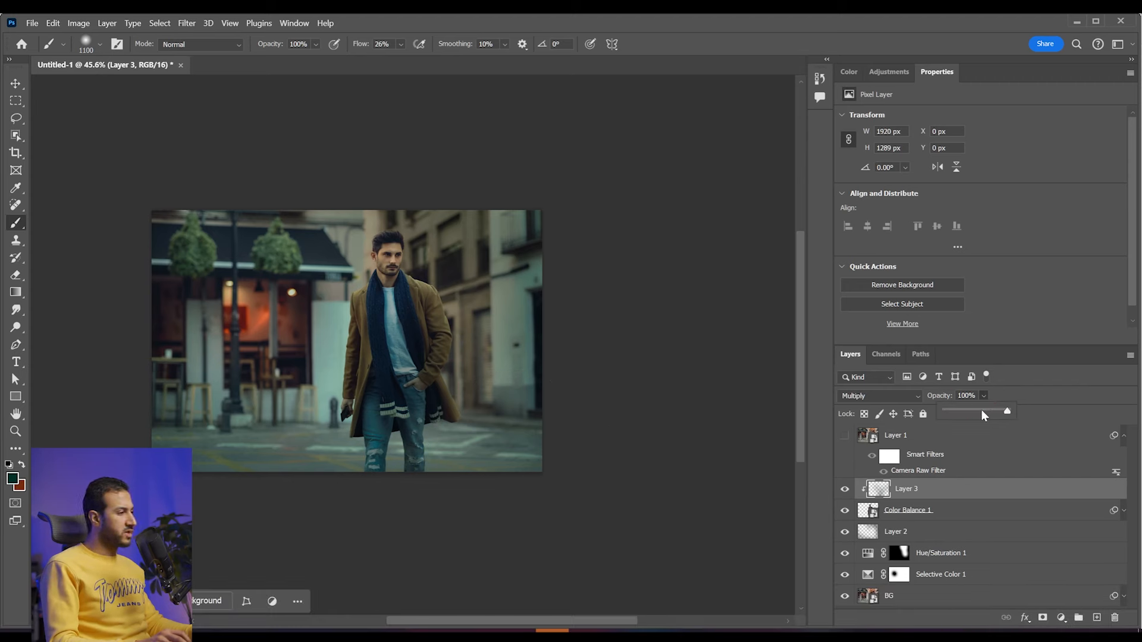
Step: Lower the clipped Multiply layer's opacity to 66%
{"action": "left_click", "coordinate": [982, 410]}
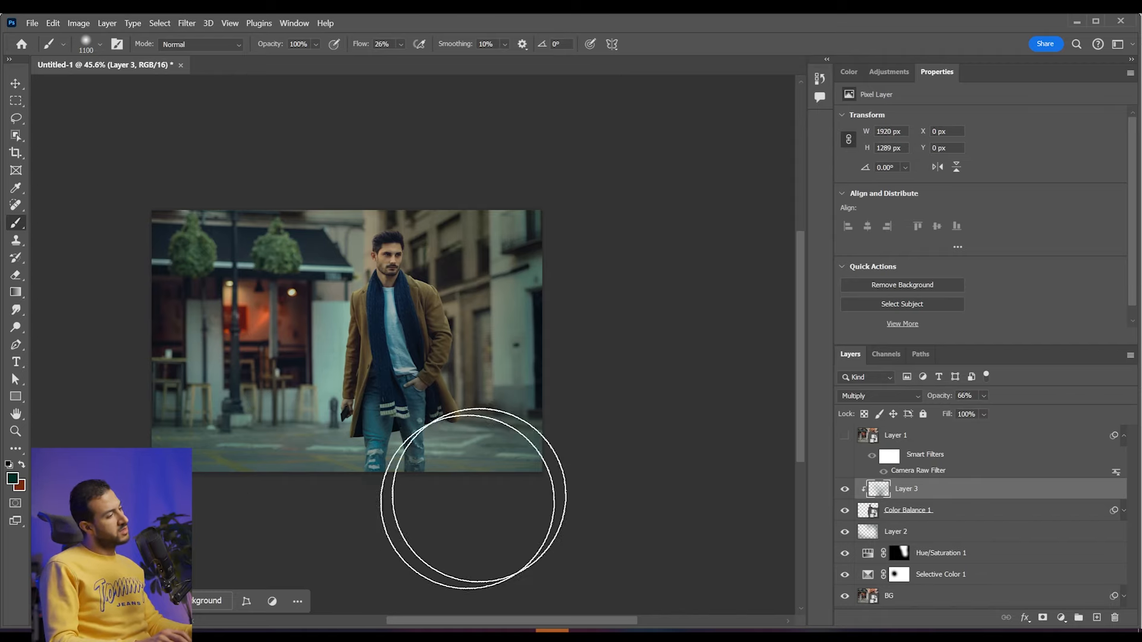
{"action": "scroll", "coordinate": [481, 476], "scroll_direction": "down", "scroll_amount": 3}
{"action": "scroll", "coordinate": [464, 427], "scroll_direction": "up", "scroll_amount": 2}
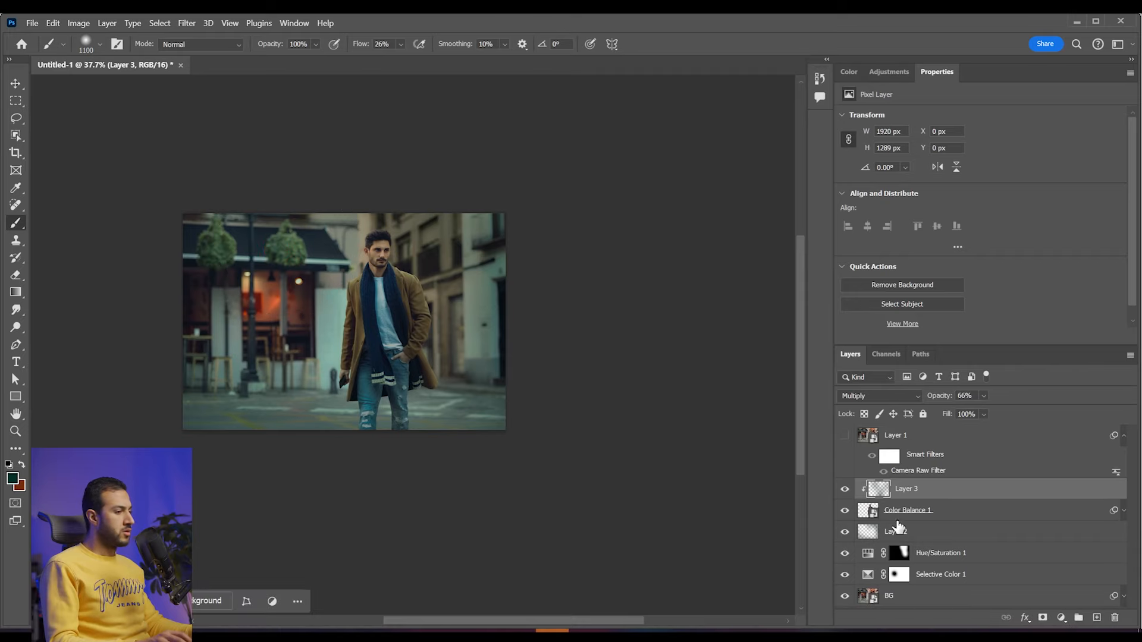
Step: Erase some of the teal on Layer 2 along the top of the background and around the man's upper body
{"action": "left_click", "coordinate": [910, 542]}
{"action": "key", "text": "e"}
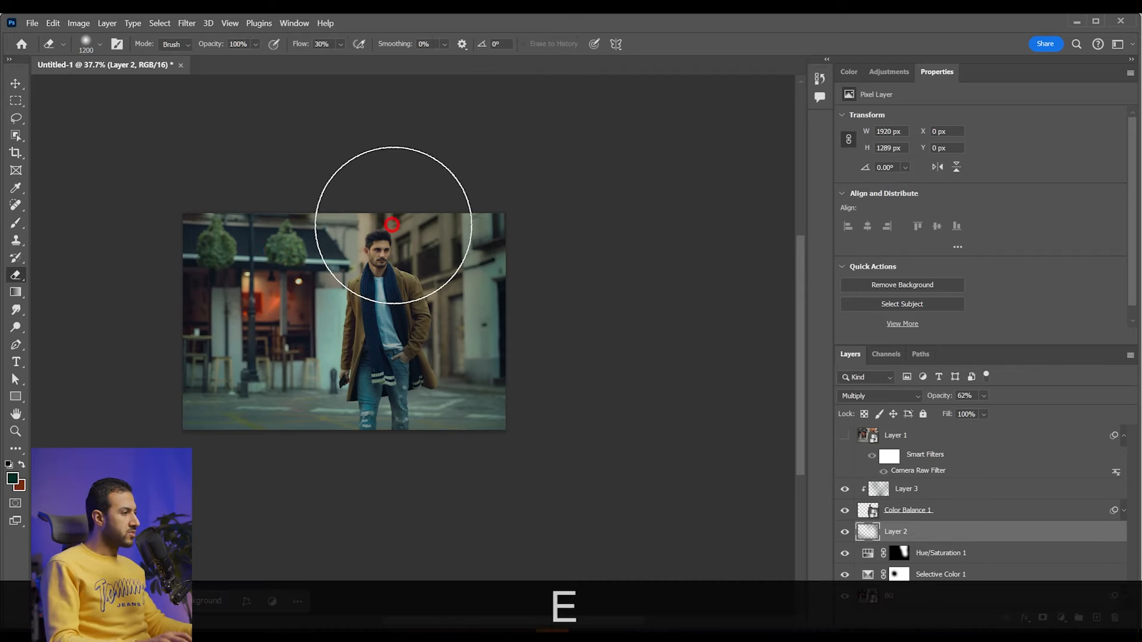
{"action": "mouse_move", "coordinate": [168, 145]}
{"action": "left_mouse_down"}
{"action": "mouse_move", "coordinate": [99, 131]}
{"action": "mouse_move", "coordinate": [372, 220]}
{"action": "left_mouse_up"}
{"action": "left_click_drag", "start_coordinate": [485, 190], "coordinate": [405, 291]}
{"action": "mouse_move", "coordinate": [418, 305]}
{"action": "left_mouse_down"}
{"action": "mouse_move", "coordinate": [362, 307]}
{"action": "mouse_move", "coordinate": [302, 261]}
{"action": "left_mouse_up"}
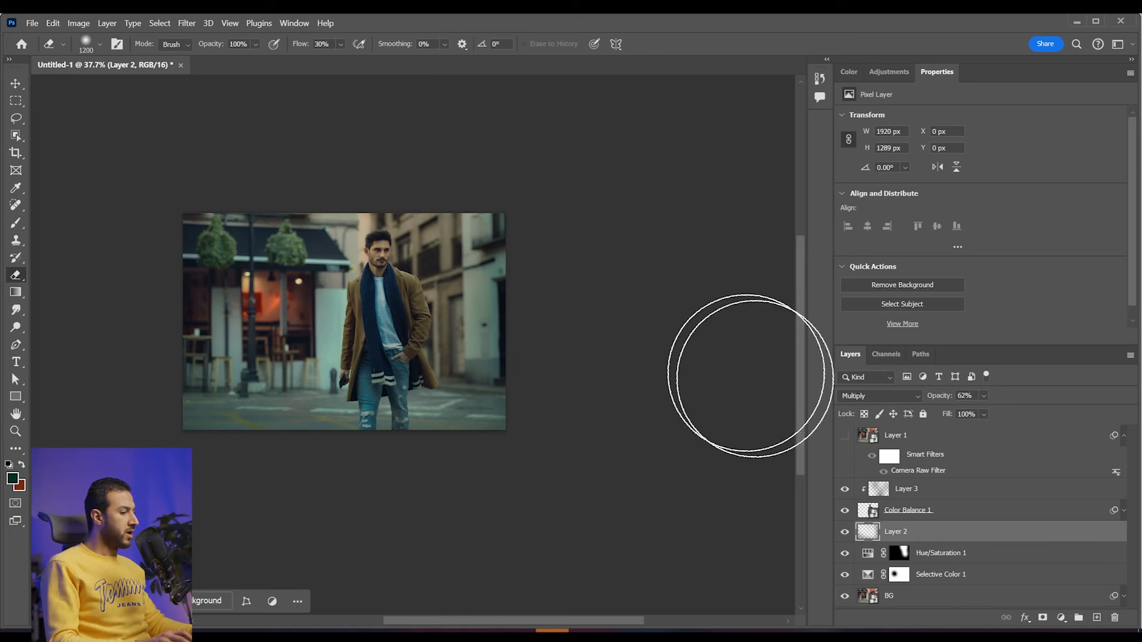
Step: Erase some of the teal on the clipped Layer 3 over the man's face and chest, and return to the Brush
{"action": "left_click", "coordinate": [888, 489]}
{"action": "mouse_move", "coordinate": [396, 270]}
{"action": "left_mouse_down"}
{"action": "mouse_move", "coordinate": [369, 271]}
{"action": "mouse_move", "coordinate": [377, 278]}
{"action": "left_mouse_up"}
{"action": "scroll", "coordinate": [378, 282], "scroll_direction": "down", "scroll_amount": 4}
{"action": "scroll", "coordinate": [410, 384], "scroll_direction": "up", "scroll_amount": 7}
{"action": "key", "text": "b"}
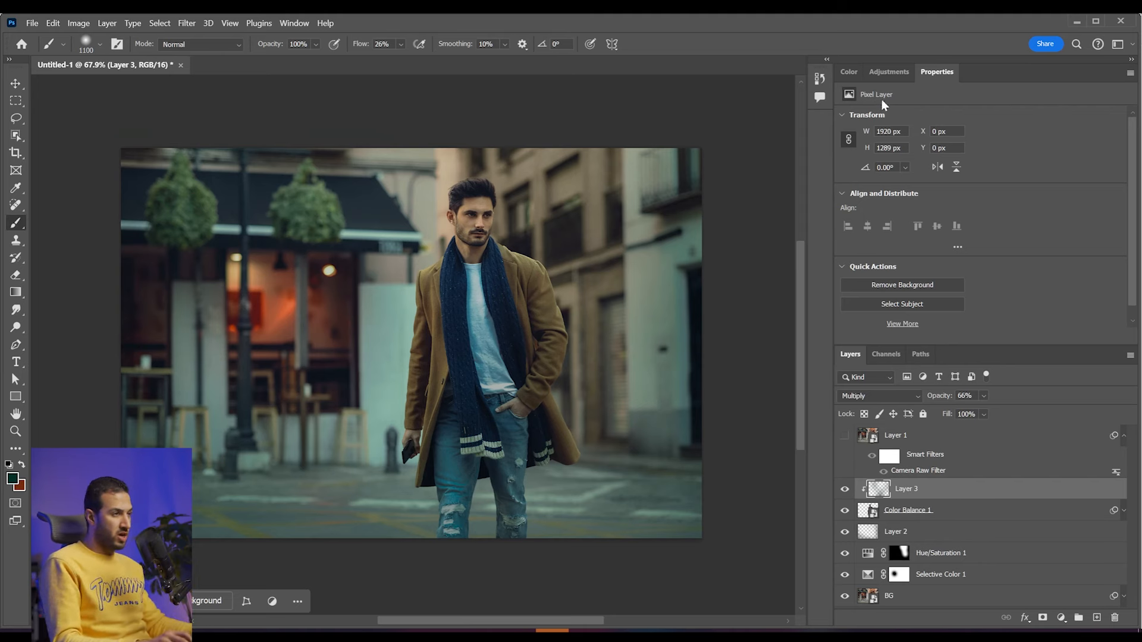
Step: Add a Curves adjustment layer above Layer 3 and enlarge the area showing its settings
{"action": "left_click", "coordinate": [889, 72]}
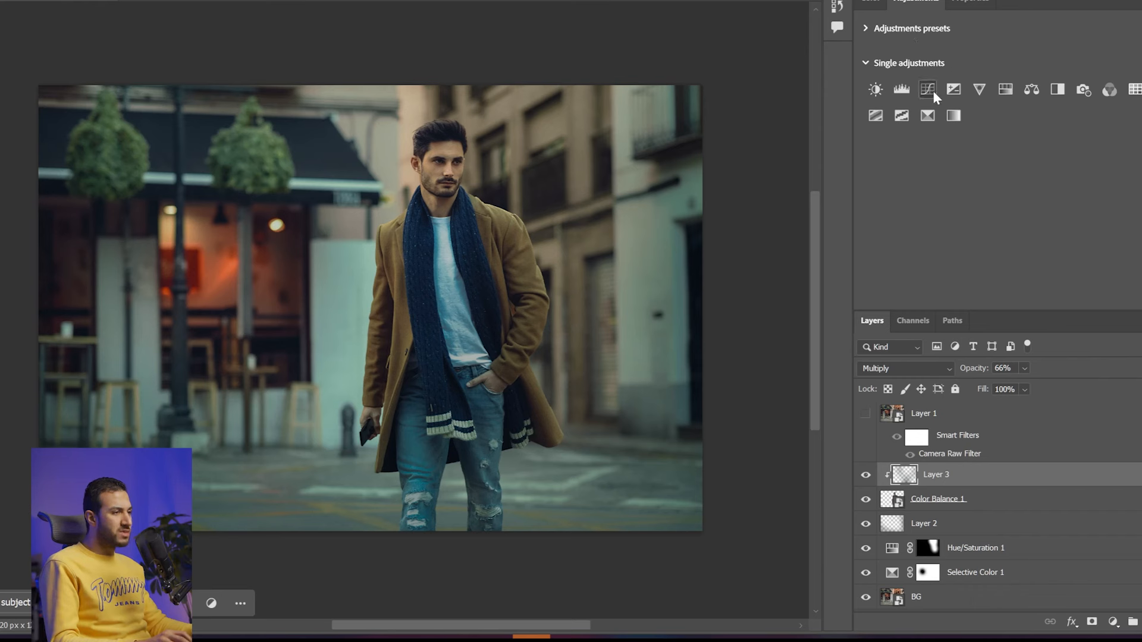
{"action": "left_click", "coordinate": [928, 90]}
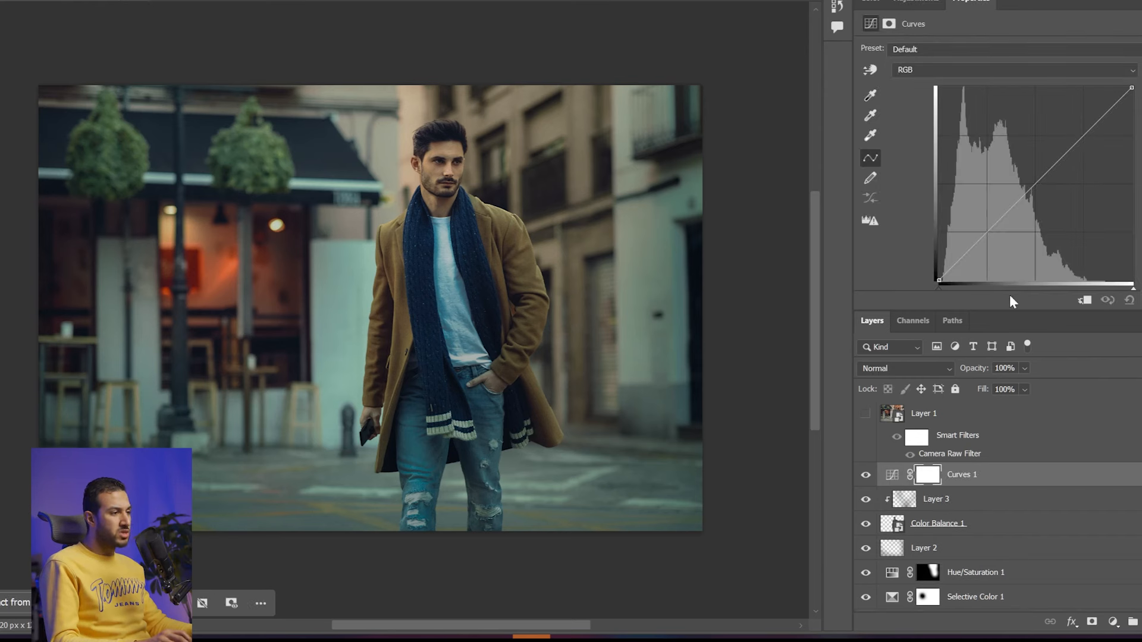
{"action": "left_click_drag", "start_coordinate": [1010, 311], "coordinate": [1006, 353]}
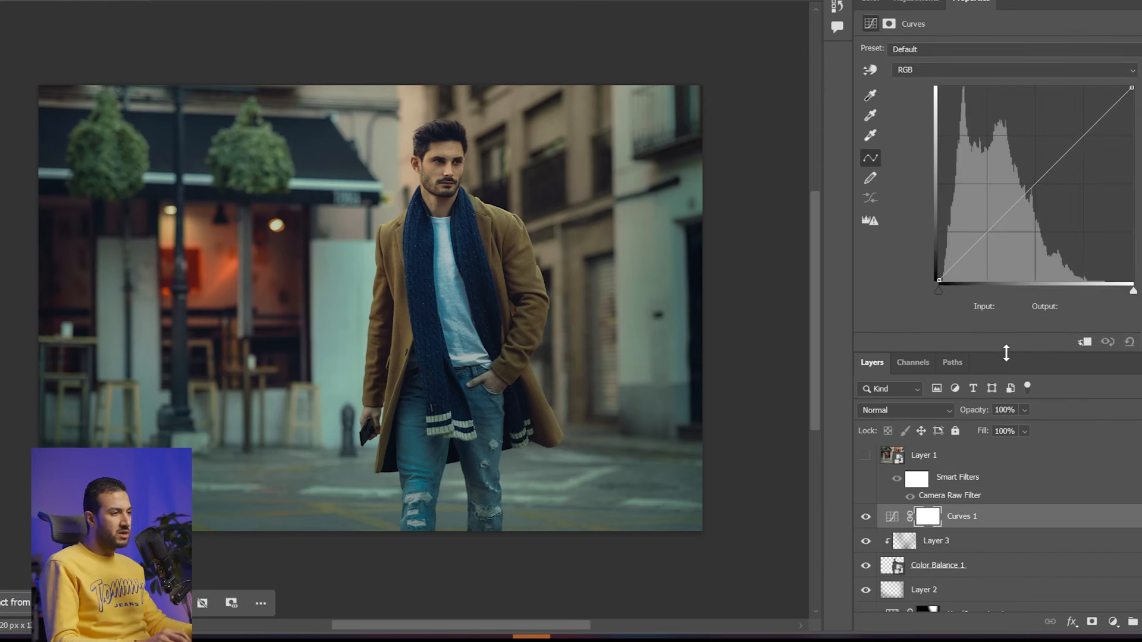
Step: Lower the highlight endpoint of the Curves adjustment's Red channel to an output of 243
{"action": "left_click", "coordinate": [936, 74]}
{"action": "left_click", "coordinate": [932, 100]}
{"action": "key", "text": "alt"}
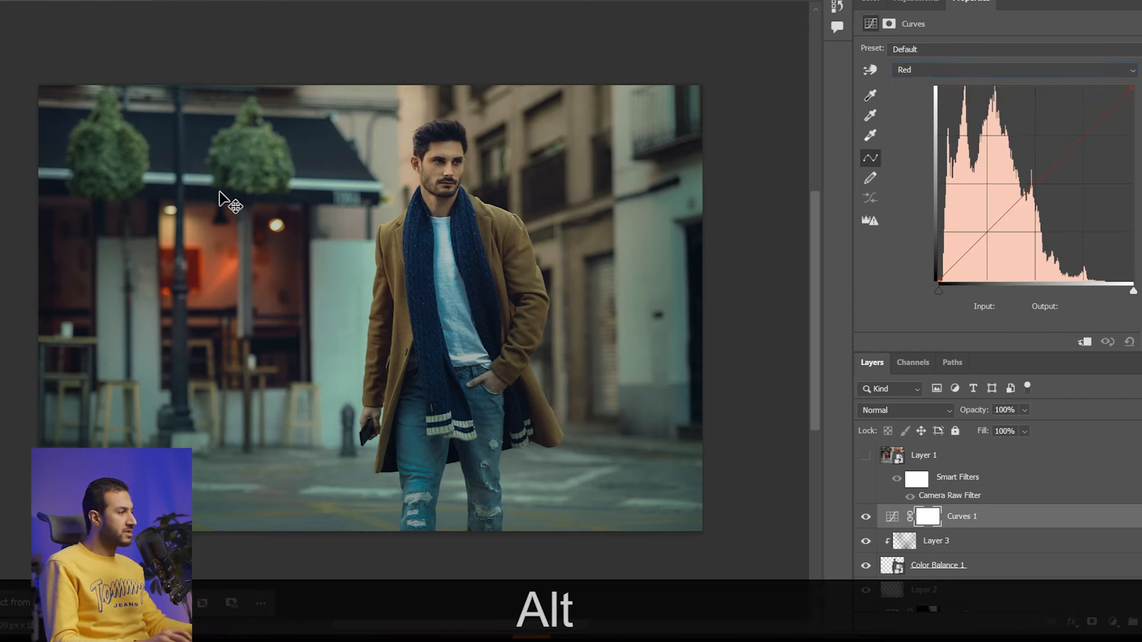
{"action": "scroll", "coordinate": [357, 288], "scroll_direction": "up", "scroll_amount": 1}
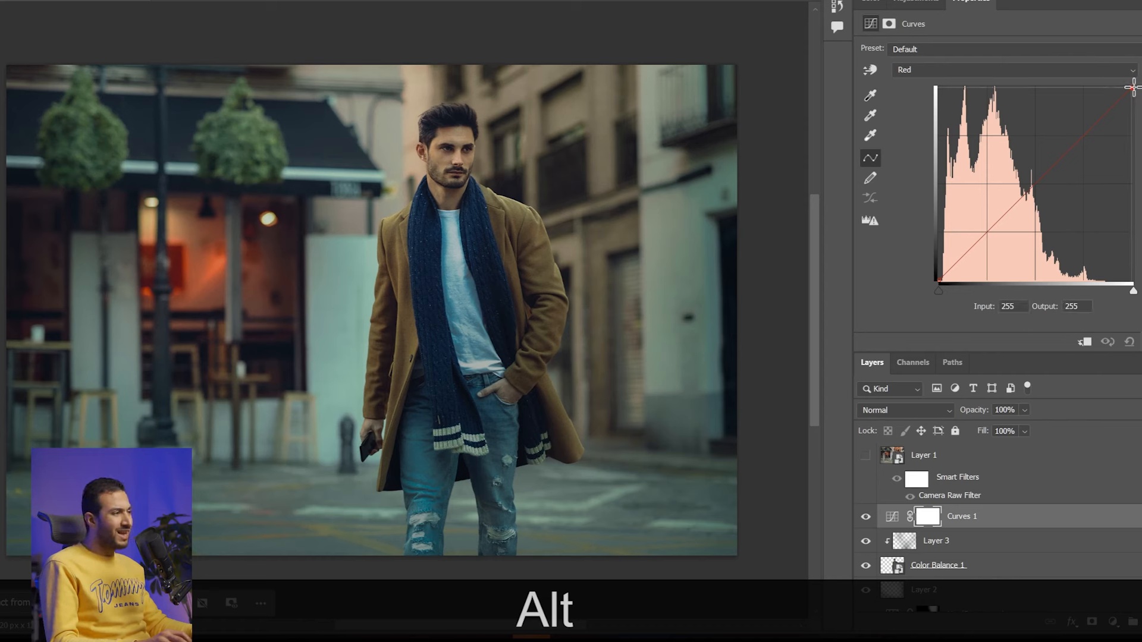
{"action": "left_click_drag", "start_coordinate": [1134, 87], "coordinate": [1135, 89]}
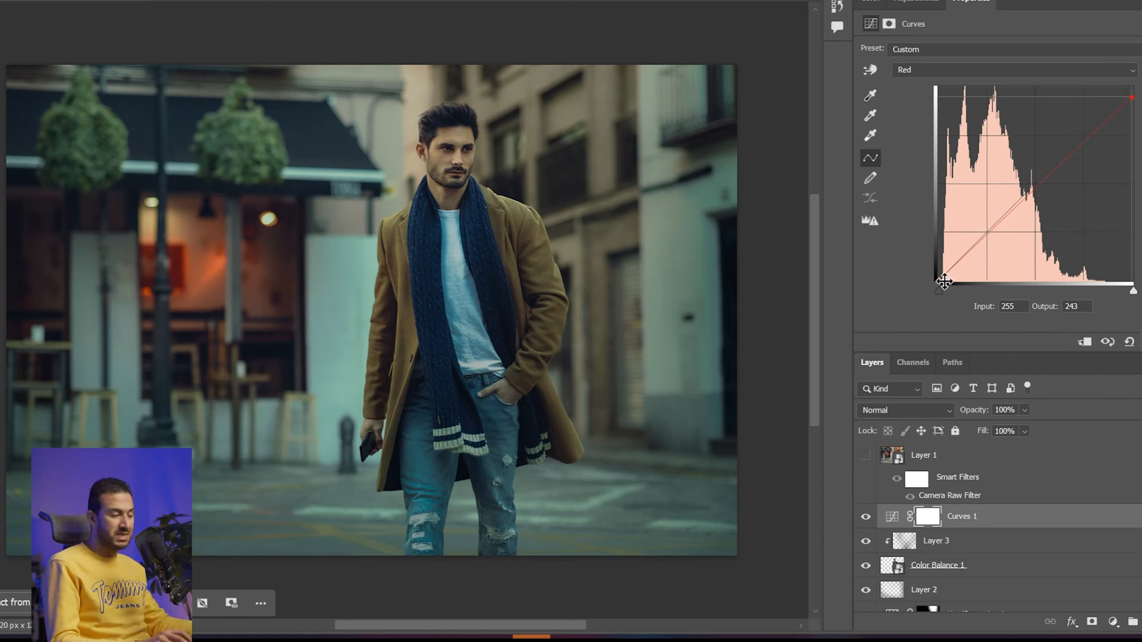
Step: Raise the shadow endpoint of the Curves 1 Red channel to an output of 10
{"action": "left_click_drag", "start_coordinate": [940, 281], "coordinate": [915, 275]}
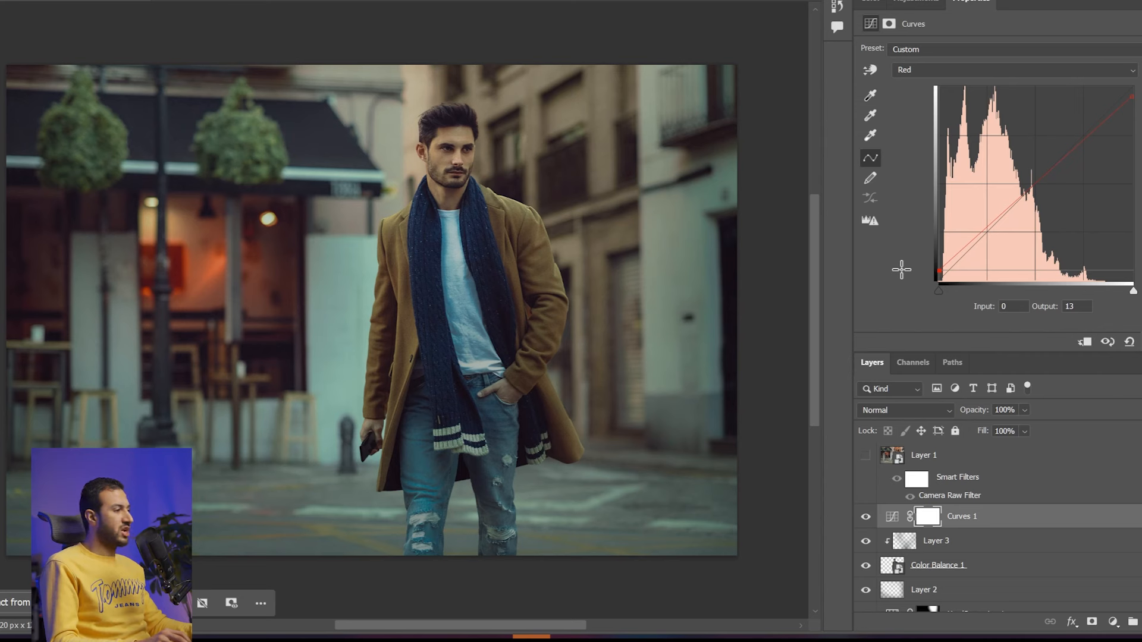
{"action": "left_click", "coordinate": [899, 272]}
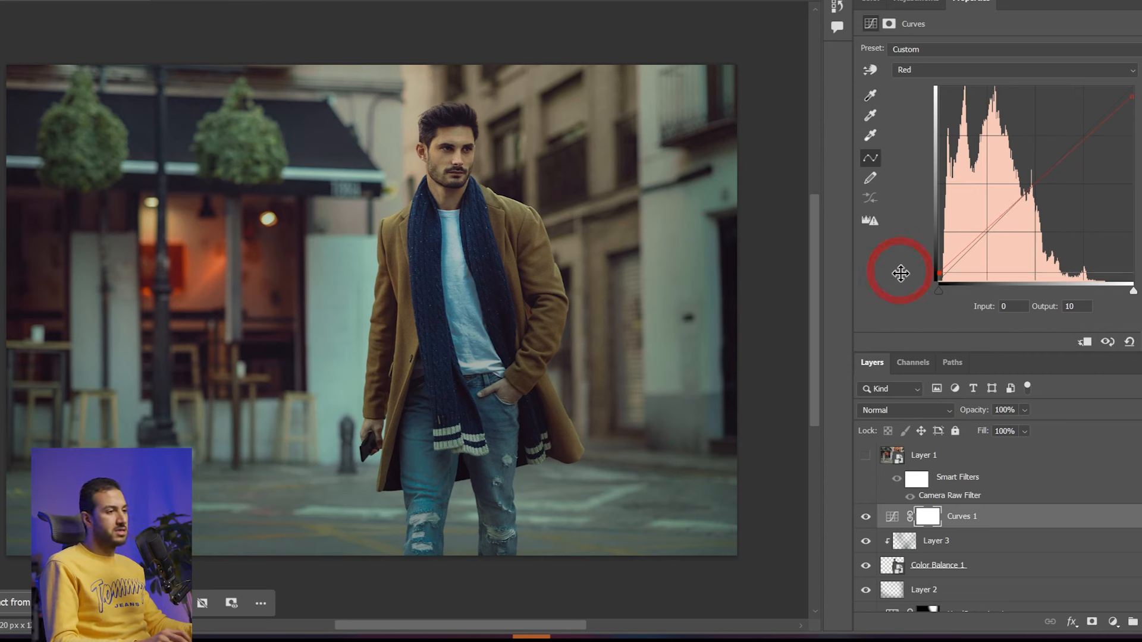
Step: Select the highlight endpoint of the Curves 1 Blue channel, and move the Green channel's shadow endpoint to an input of 2
{"action": "left_click", "coordinate": [931, 71]}
{"action": "left_click", "coordinate": [934, 123]}
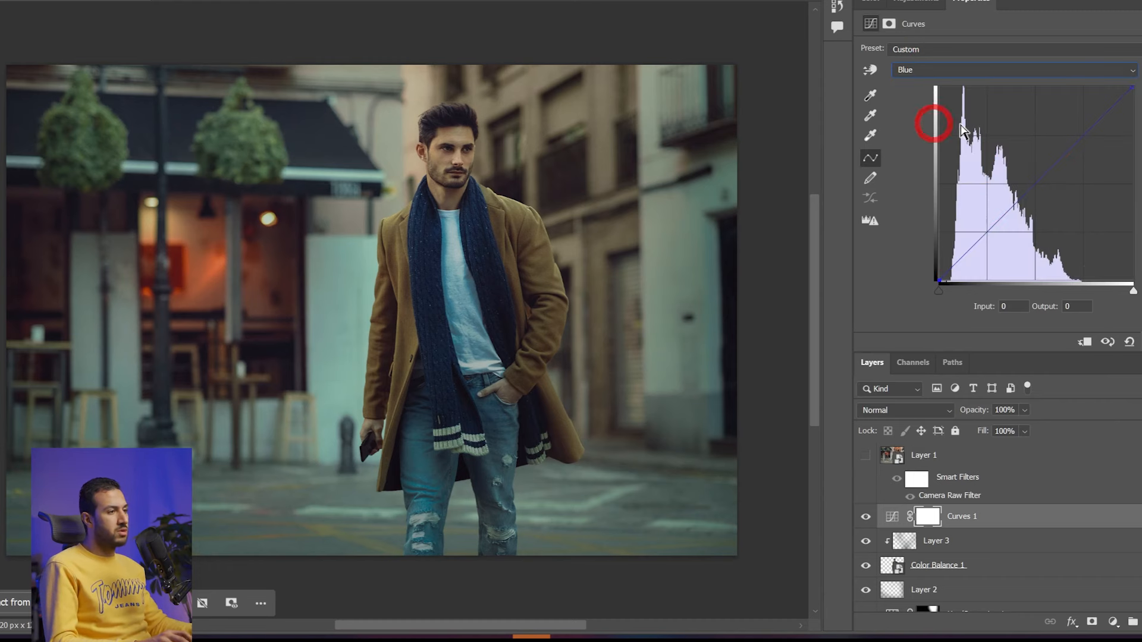
{"action": "left_click", "coordinate": [1134, 87]}
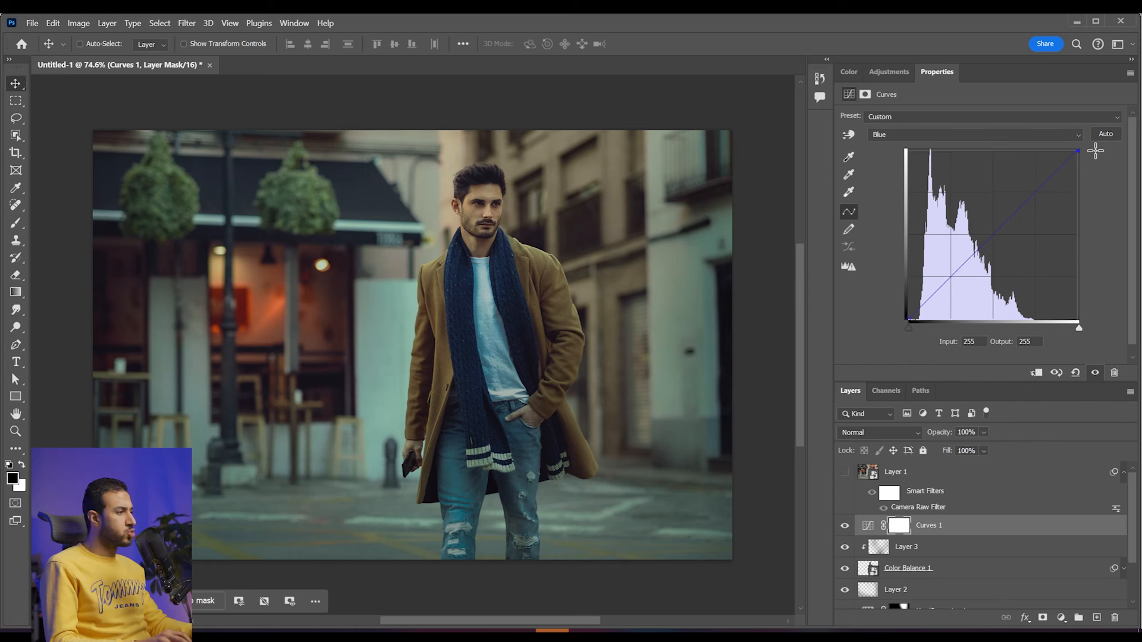
{"action": "left_click", "coordinate": [1056, 139]}
{"action": "left_click", "coordinate": [1044, 171]}
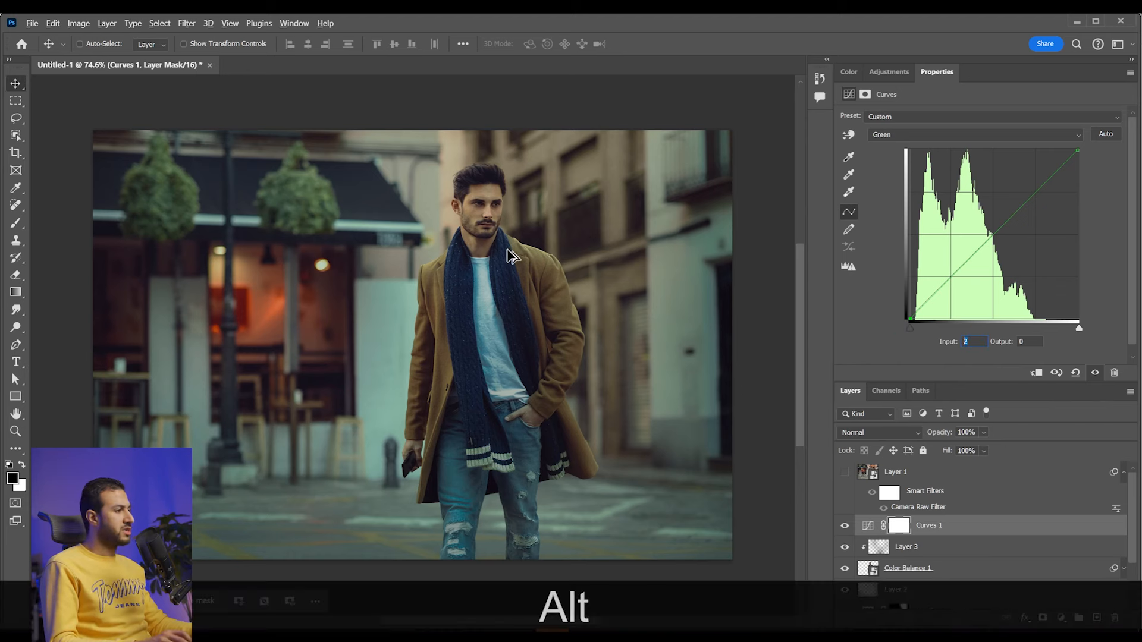
Step: Compare the image with the Curves 1 adjustment hidden and shown, from farther away and up close
{"action": "scroll", "coordinate": [512, 256], "scroll_direction": "down", "scroll_amount": 5}
{"action": "scroll", "coordinate": [518, 276], "scroll_direction": "up", "scroll_amount": 4}
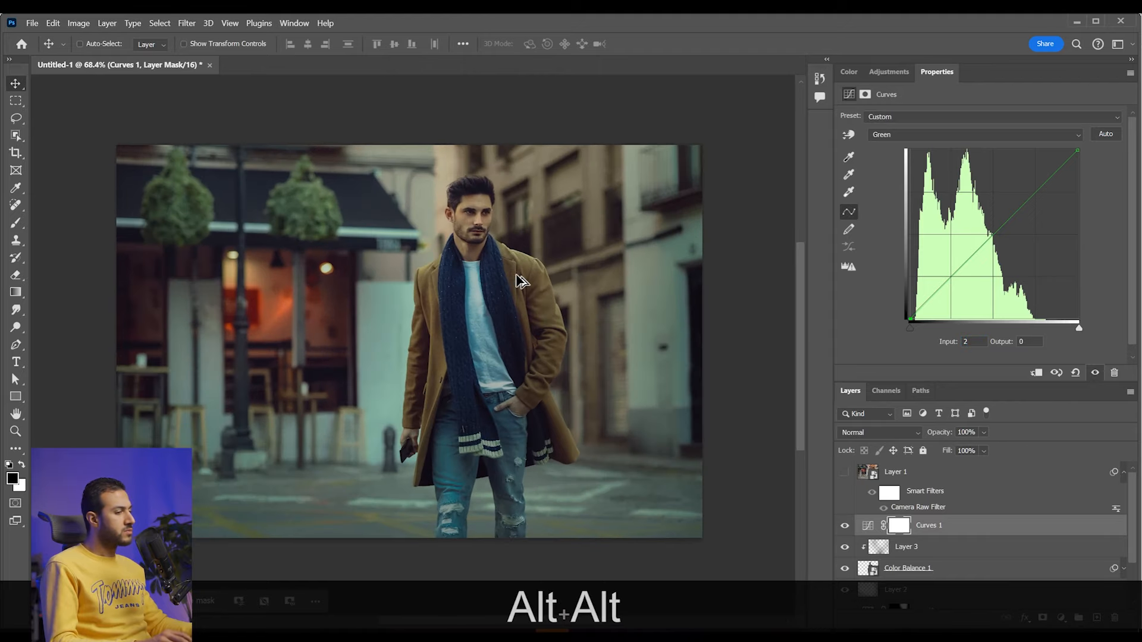
{"action": "left_click", "coordinate": [845, 527]}
{"action": "left_click", "coordinate": [846, 528]}
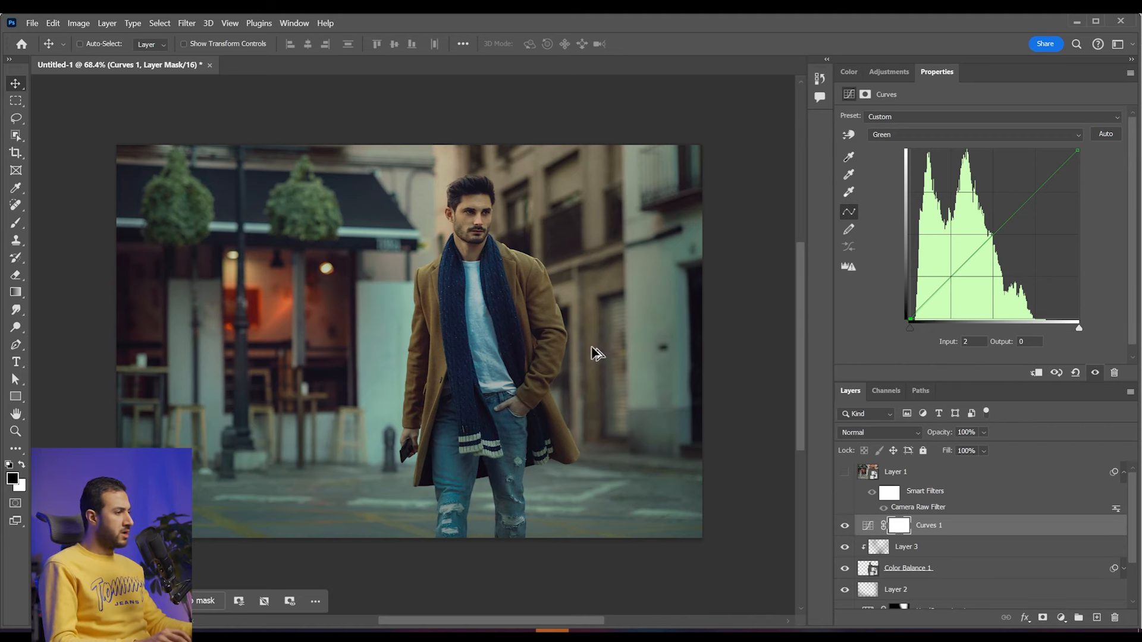
{"action": "scroll", "coordinate": [595, 352], "scroll_direction": "down", "scroll_amount": 4}
{"action": "scroll", "coordinate": [531, 296], "scroll_direction": "up", "scroll_amount": 3}
{"action": "scroll", "coordinate": [533, 297], "scroll_direction": "up", "scroll_amount": 1}
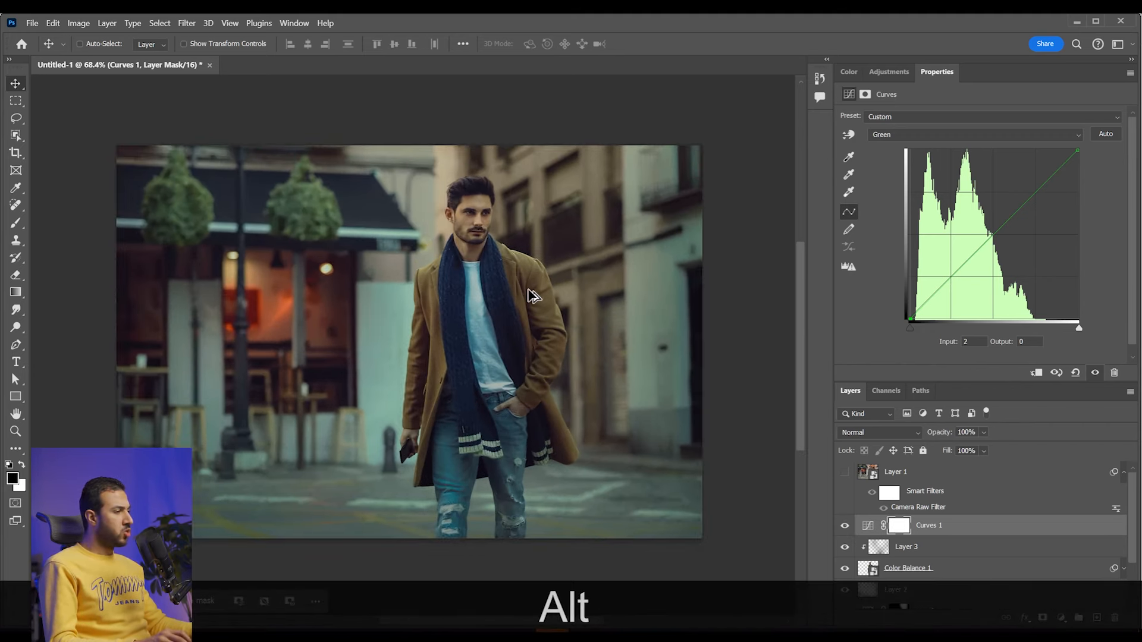
{"action": "left_click_drag", "start_coordinate": [528, 296], "coordinate": [545, 296]}
{"action": "scroll", "coordinate": [542, 298], "scroll_direction": "up", "scroll_amount": 1}
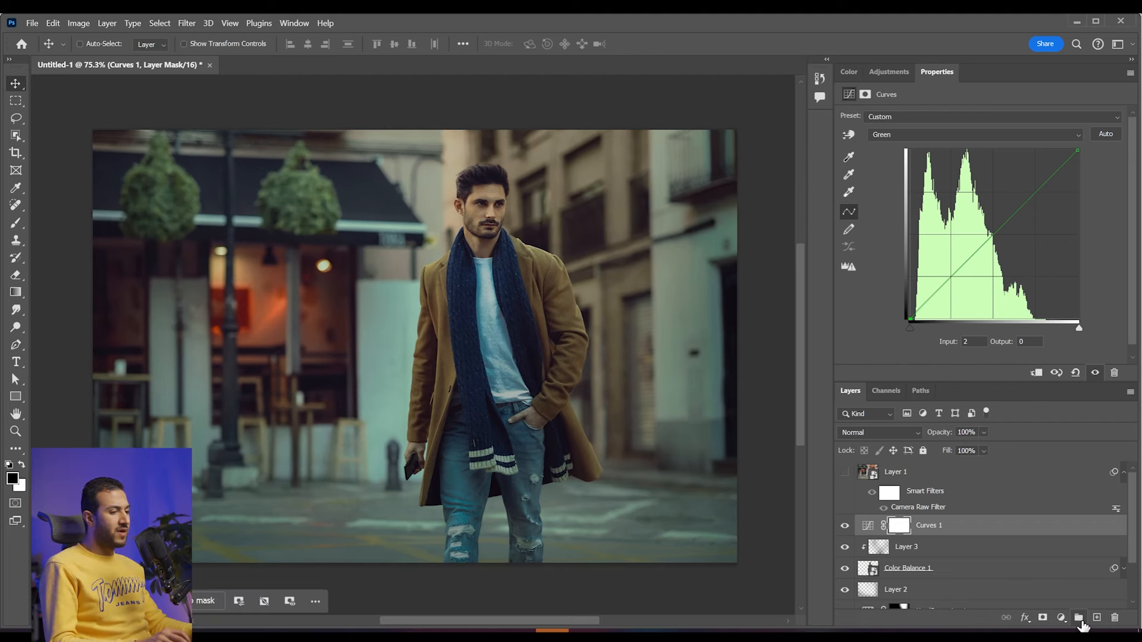
Step: Add a second Curves adjustment above Curves 1 and pull its RGB midtones down to input 134, output 91
{"action": "left_click", "coordinate": [890, 72]}
{"action": "left_click", "coordinate": [899, 153]}
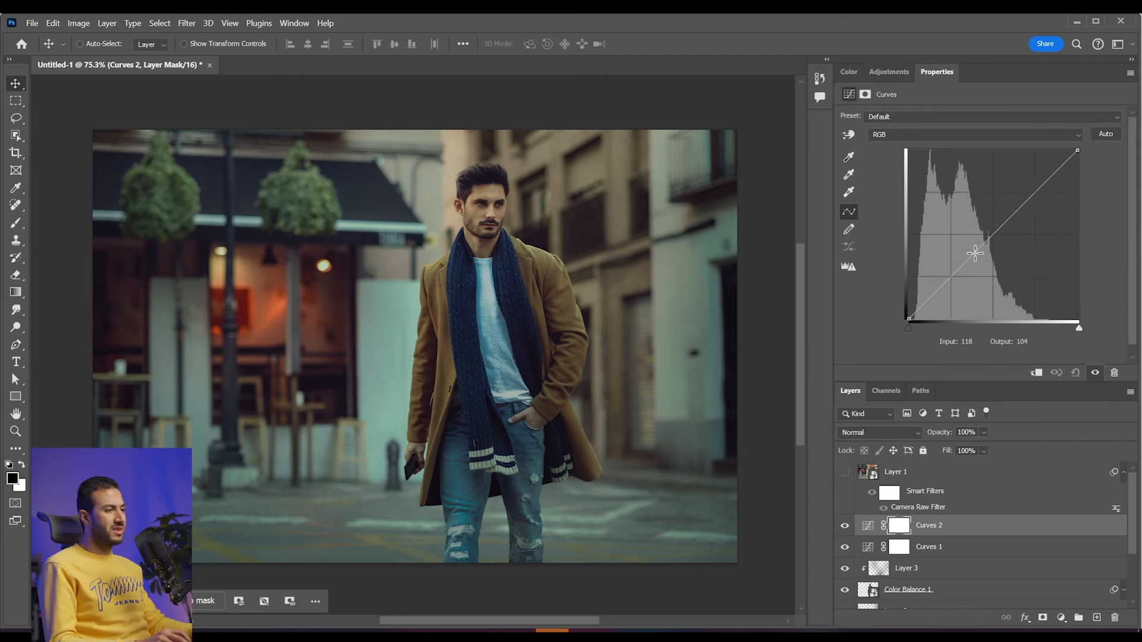
{"action": "left_click_drag", "start_coordinate": [975, 253], "coordinate": [1001, 249]}
{"action": "left_click_drag", "start_coordinate": [1002, 248], "coordinate": [999, 258]}
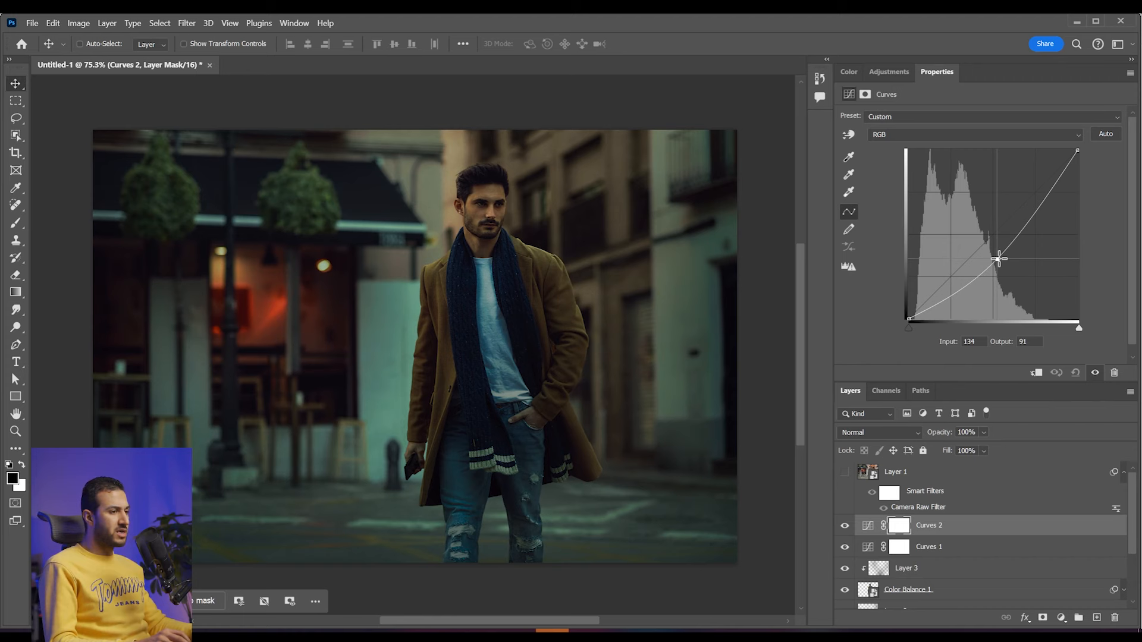
Step: Invert the Curves 2 mask to black and paint white along the street and the upper edge with a 1100 px brush
{"action": "key", "text": "ctrl"}
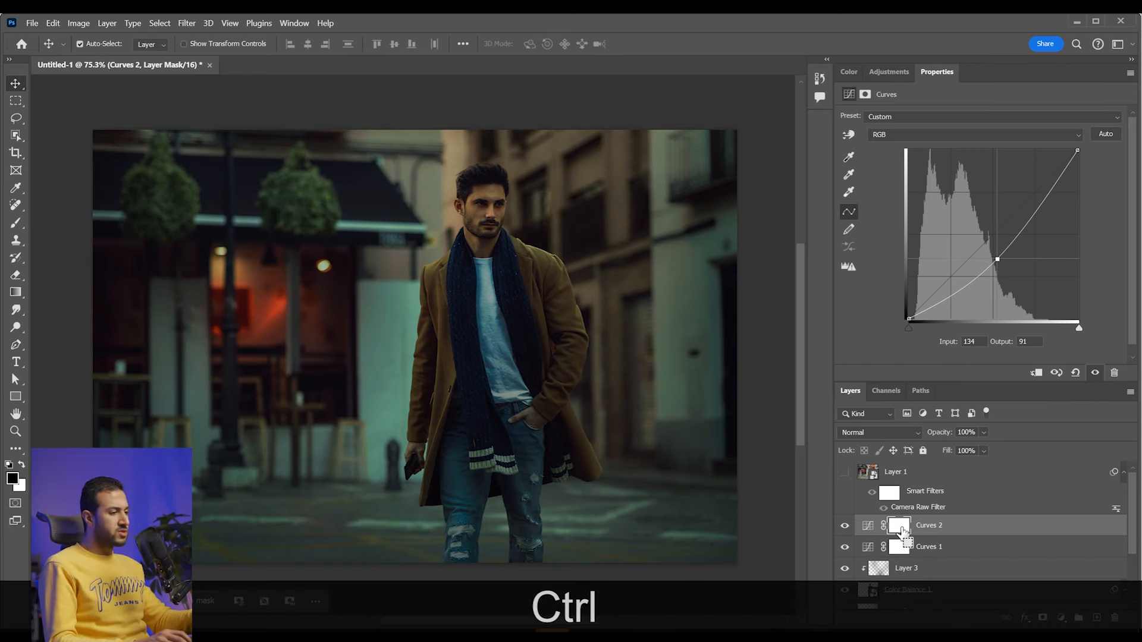
{"action": "key", "text": "ctrl+i"}
{"action": "key", "text": "b"}
{"action": "scroll", "coordinate": [624, 382], "scroll_direction": "down", "scroll_amount": 3}
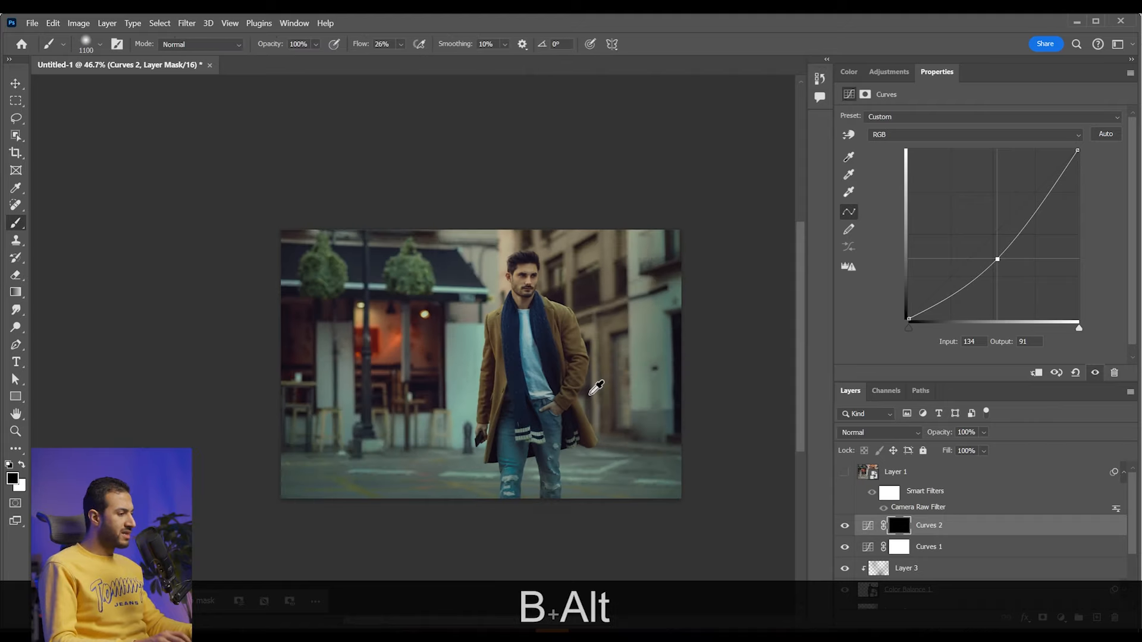
{"action": "key", "text": "x"}
{"action": "mouse_move", "coordinate": [395, 477]}
{"action": "left_mouse_down"}
{"action": "mouse_move", "coordinate": [624, 527]}
{"action": "mouse_move", "coordinate": [386, 506]}
{"action": "mouse_move", "coordinate": [490, 534]}
{"action": "mouse_move", "coordinate": [247, 497]}
{"action": "mouse_move", "coordinate": [378, 497]}
{"action": "left_mouse_up"}
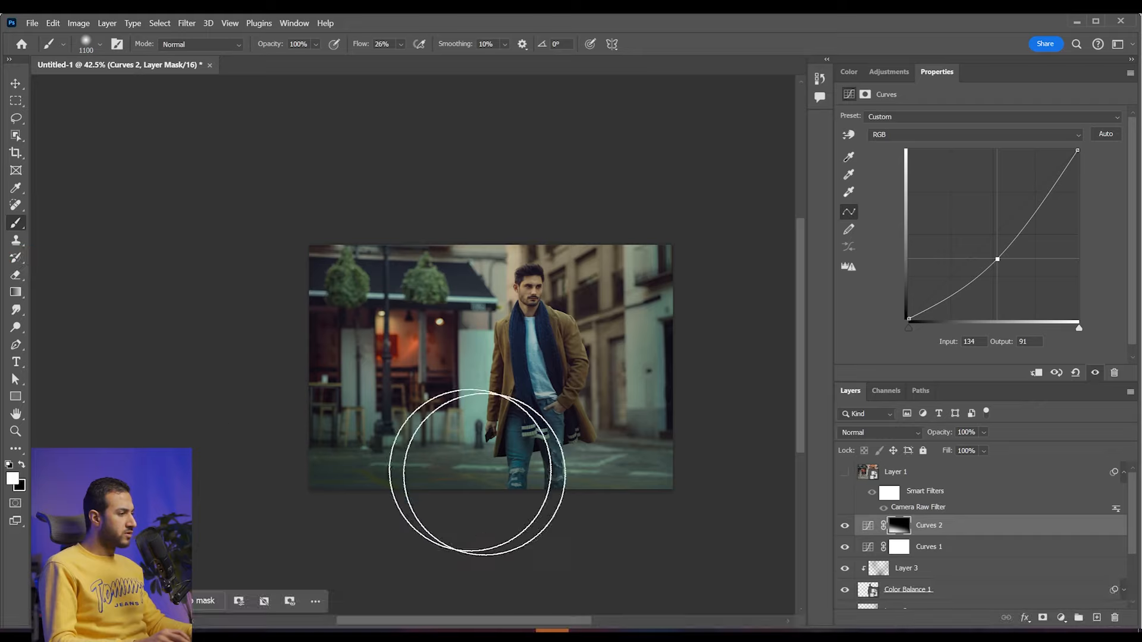
{"action": "mouse_move", "coordinate": [314, 182]}
{"action": "left_mouse_down"}
{"action": "mouse_move", "coordinate": [444, 186]}
{"action": "mouse_move", "coordinate": [388, 203]}
{"action": "mouse_move", "coordinate": [456, 199]}
{"action": "left_mouse_up"}
Step: Select Layer 2, reduce the brush to 500 px and dab dark teal on the background above the man's head
{"action": "scroll", "coordinate": [523, 291], "scroll_direction": "up", "scroll_amount": 5}
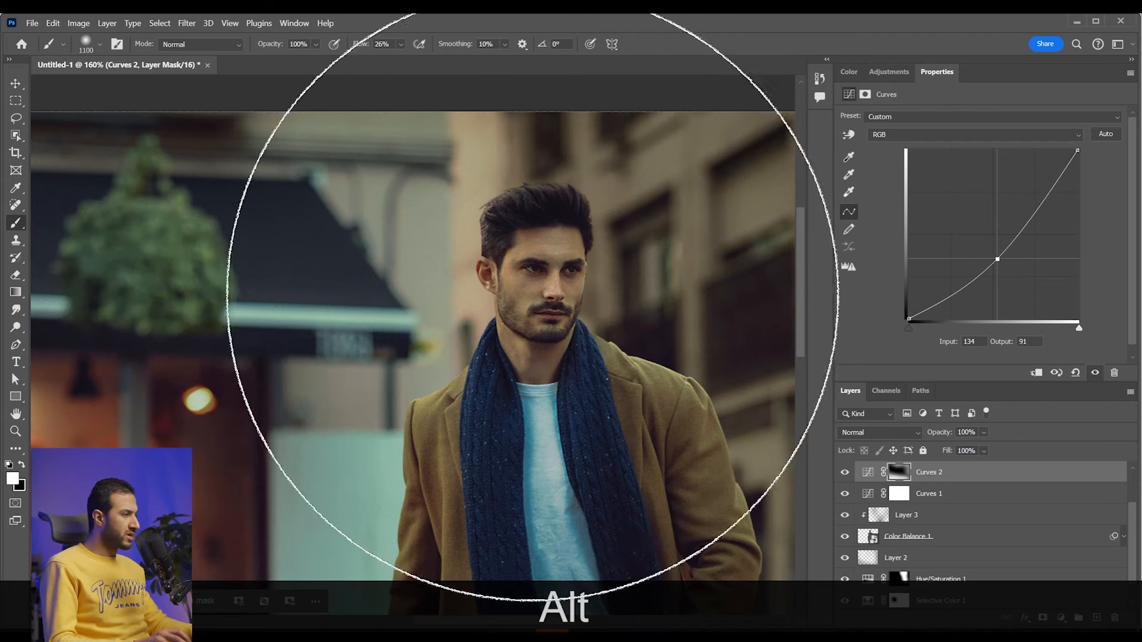
{"action": "scroll", "coordinate": [921, 535], "scroll_direction": "down", "scroll_amount": 1}
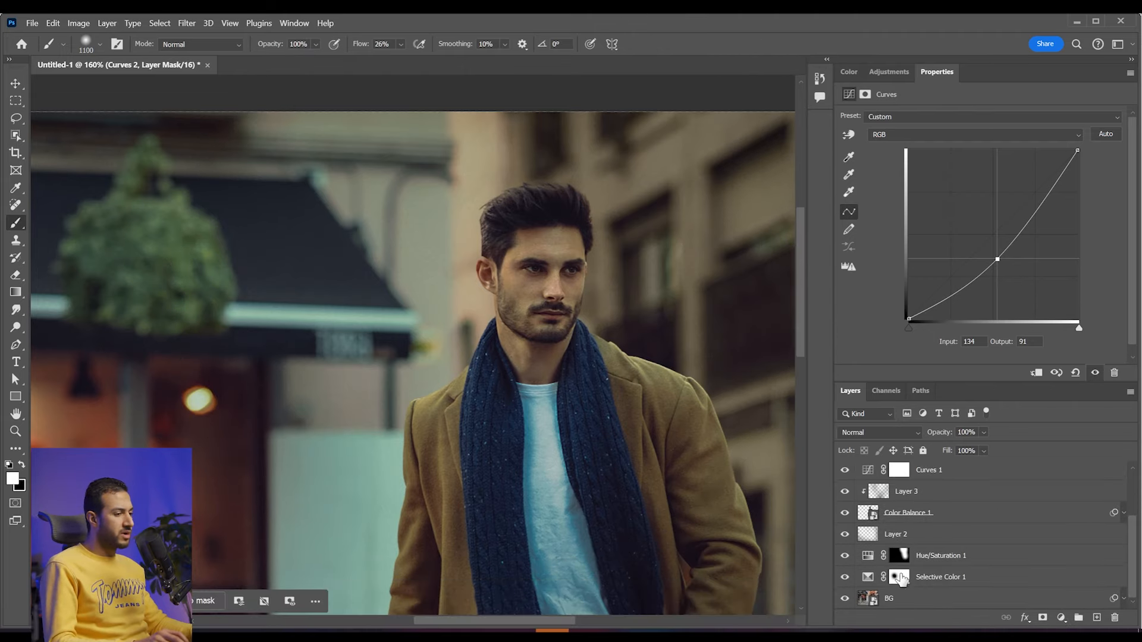
{"action": "left_click", "coordinate": [896, 534]}
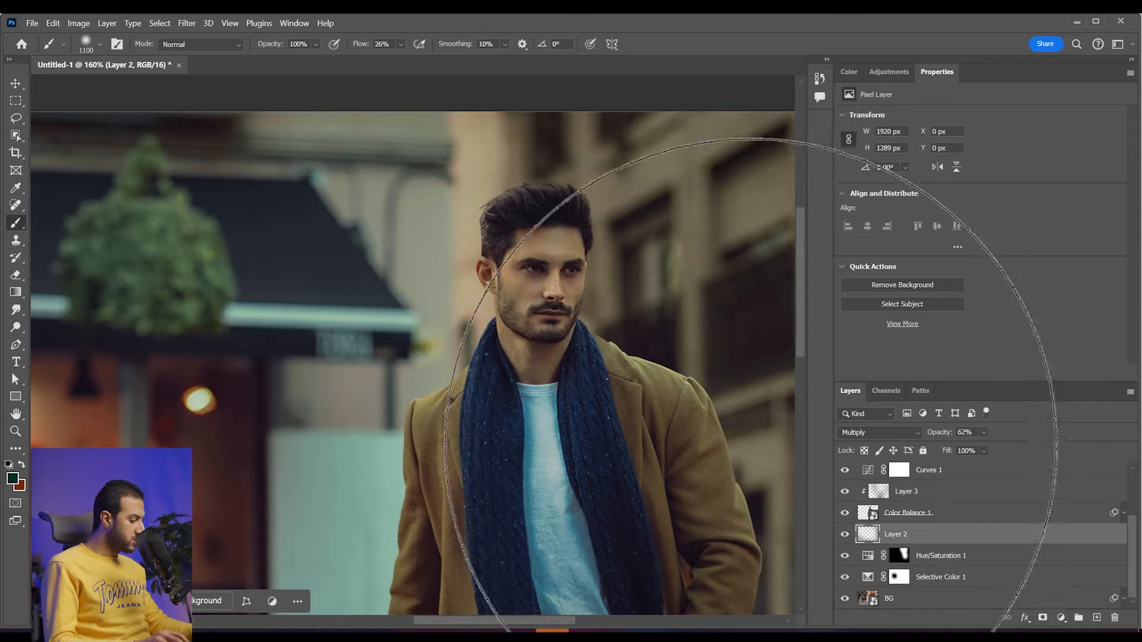
{"action": "key", "text": "b"}
{"action": "key", "text": "bracketleft"}
{"action": "key", "text": "bracketleft"}
{"action": "key", "text": "bracketleft"}
{"action": "key", "text": "bracketleft"}
{"action": "key", "text": "bracketleft"}
{"action": "key", "text": "bracketleft"}
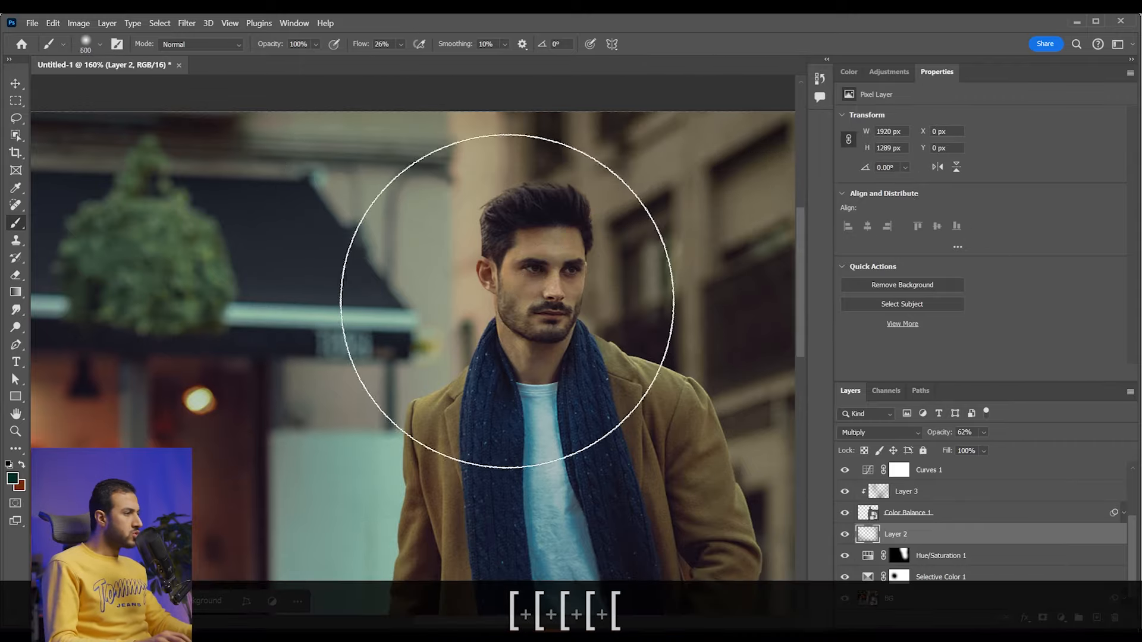
{"action": "scroll", "coordinate": [536, 297], "scroll_direction": "down", "scroll_amount": 4}
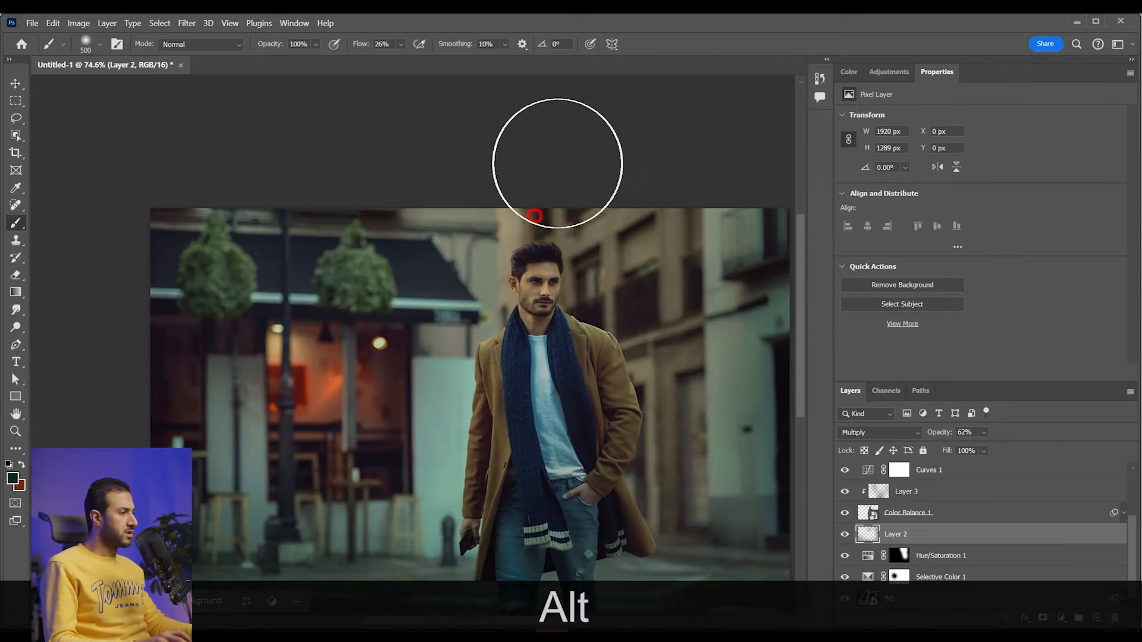
{"action": "left_click", "coordinate": [12, 477]}
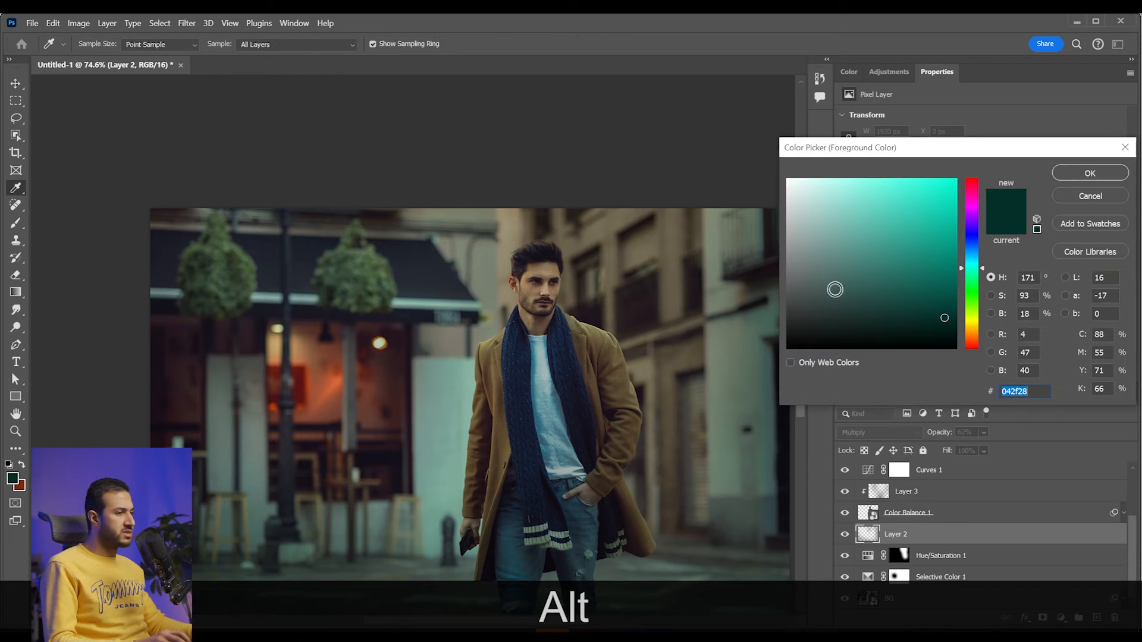
{"action": "left_click", "coordinate": [1077, 190]}
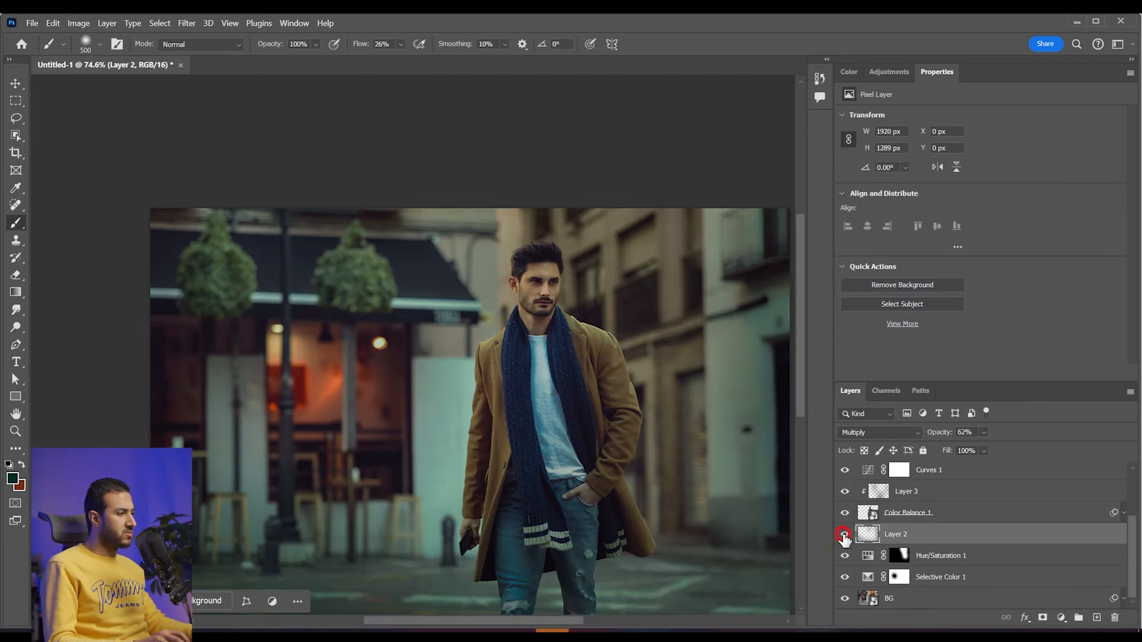
Step: Enlarge the brush to 1200 px and paint more dark teal on Layer 2 along the background's upper edge
{"action": "scroll", "coordinate": [633, 274], "scroll_direction": "down", "scroll_amount": 7}
{"action": "left_click_drag", "start_coordinate": [646, 303], "coordinate": [626, 301]}
{"action": "scroll", "coordinate": [625, 301], "scroll_direction": "up", "scroll_amount": 2}
{"action": "key", "text": "bracketright"}
{"action": "key", "text": "bracketright"}
{"action": "key", "text": "bracketright"}
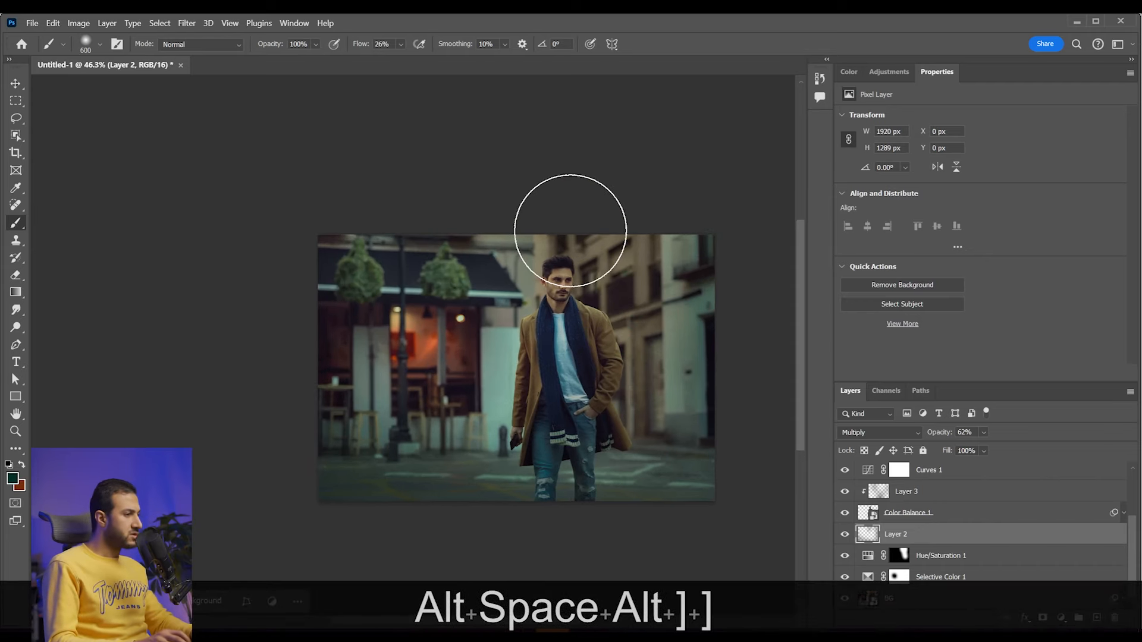
{"action": "key", "text": "bracketright"}
{"action": "key", "text": "bracketright"}
{"action": "key", "text": "bracketright"}
{"action": "key", "text": "bracketright"}
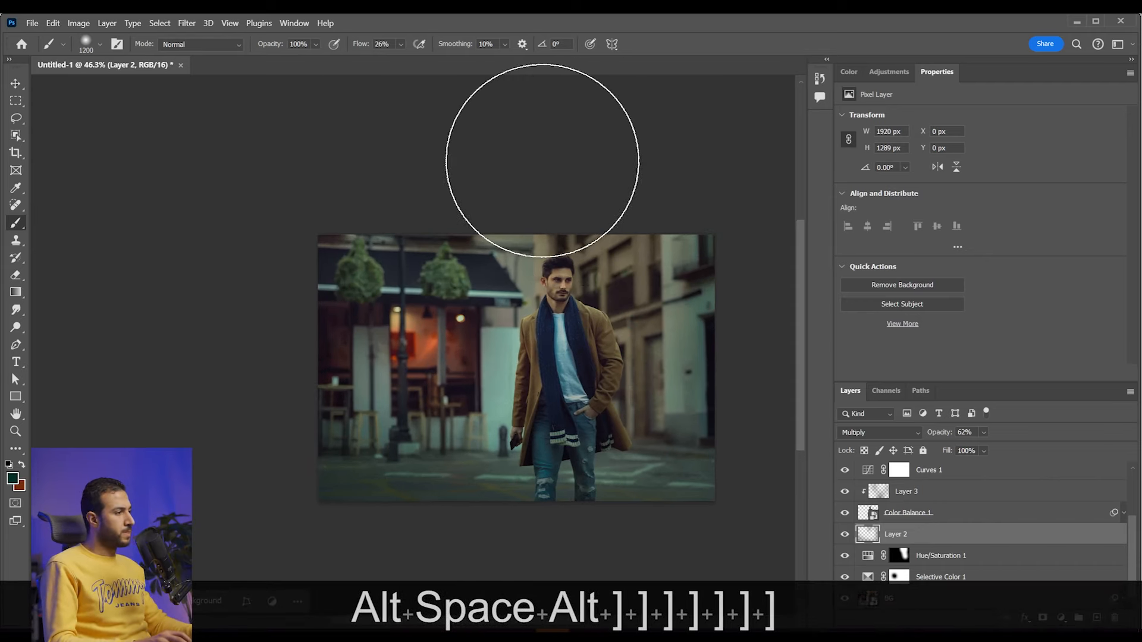
Step: Examine the darkened background and the man in overview and close up
{"action": "scroll", "coordinate": [596, 249], "scroll_direction": "down", "scroll_amount": 6}
{"action": "scroll", "coordinate": [626, 289], "scroll_direction": "up", "scroll_amount": 3}
{"action": "left_click_drag", "start_coordinate": [515, 316], "coordinate": [486, 310]}
{"action": "scroll", "coordinate": [486, 311], "scroll_direction": "up", "scroll_amount": 6}
{"action": "scroll", "coordinate": [587, 310], "scroll_direction": "up", "scroll_amount": 2}
{"action": "left_click_drag", "start_coordinate": [589, 309], "coordinate": [543, 320]}
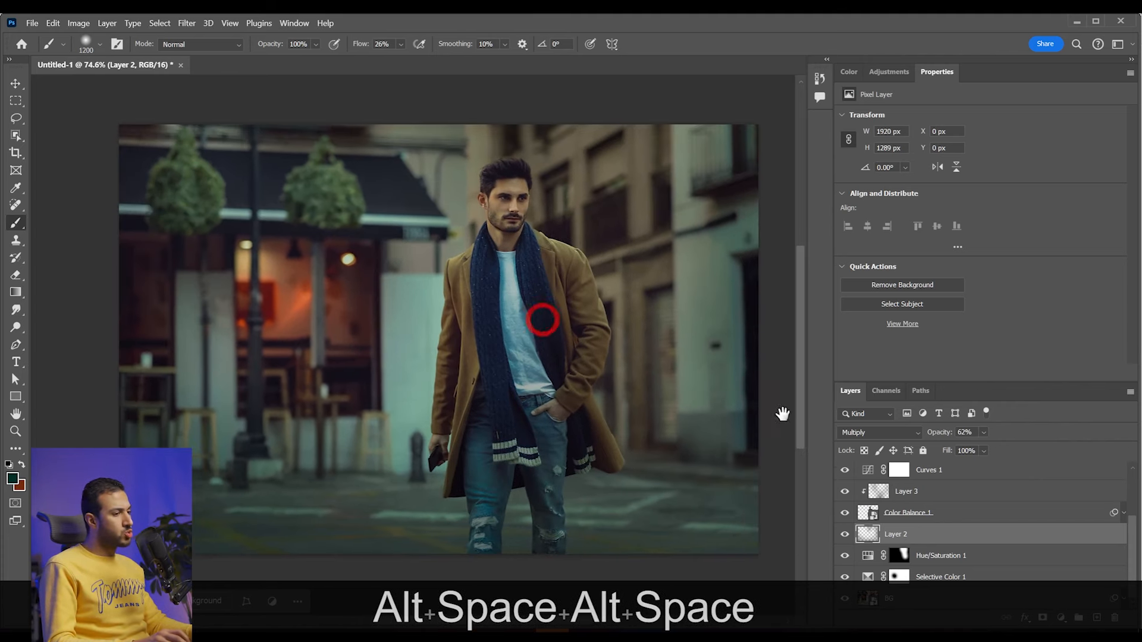
{"action": "scroll", "coordinate": [943, 496], "scroll_direction": "up", "scroll_amount": 2}
Step: Add a new empty layer directly above Curves 2 and set its blend mode to Screen
{"action": "left_click", "coordinate": [937, 529]}
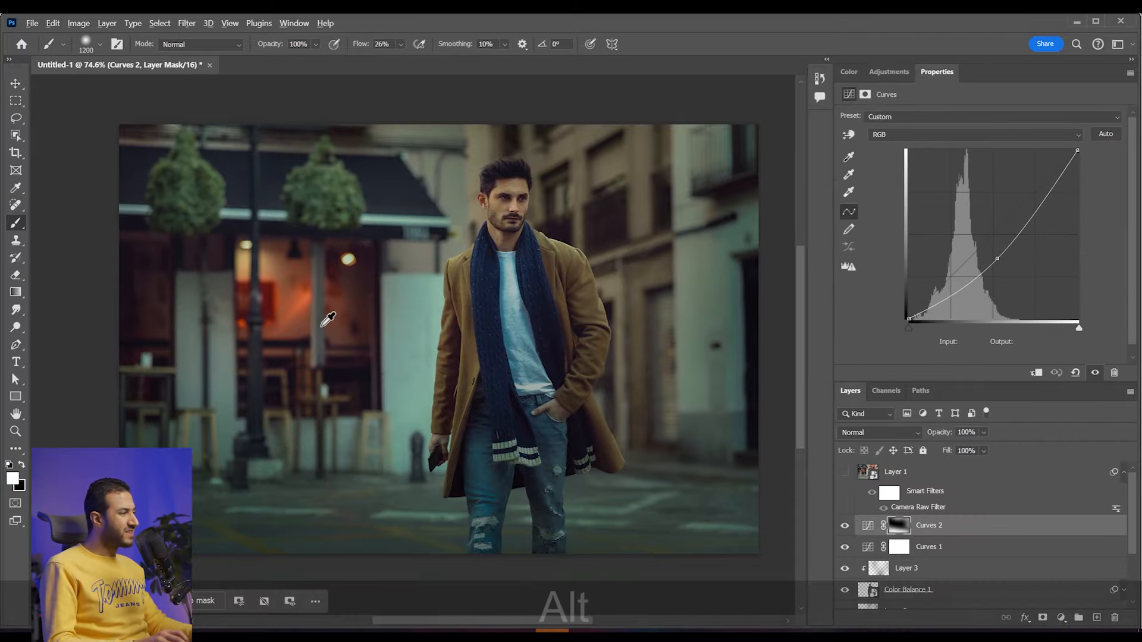
{"action": "scroll", "coordinate": [311, 313], "scroll_direction": "up", "scroll_amount": 2}
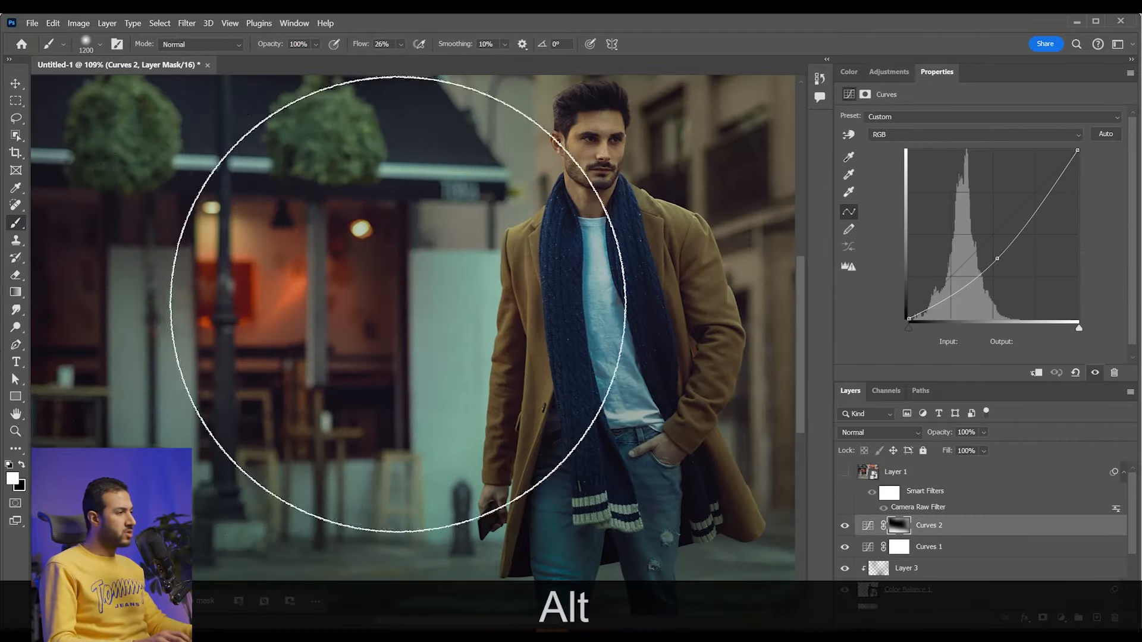
{"action": "scroll", "coordinate": [356, 303], "scroll_direction": "down", "scroll_amount": 2}
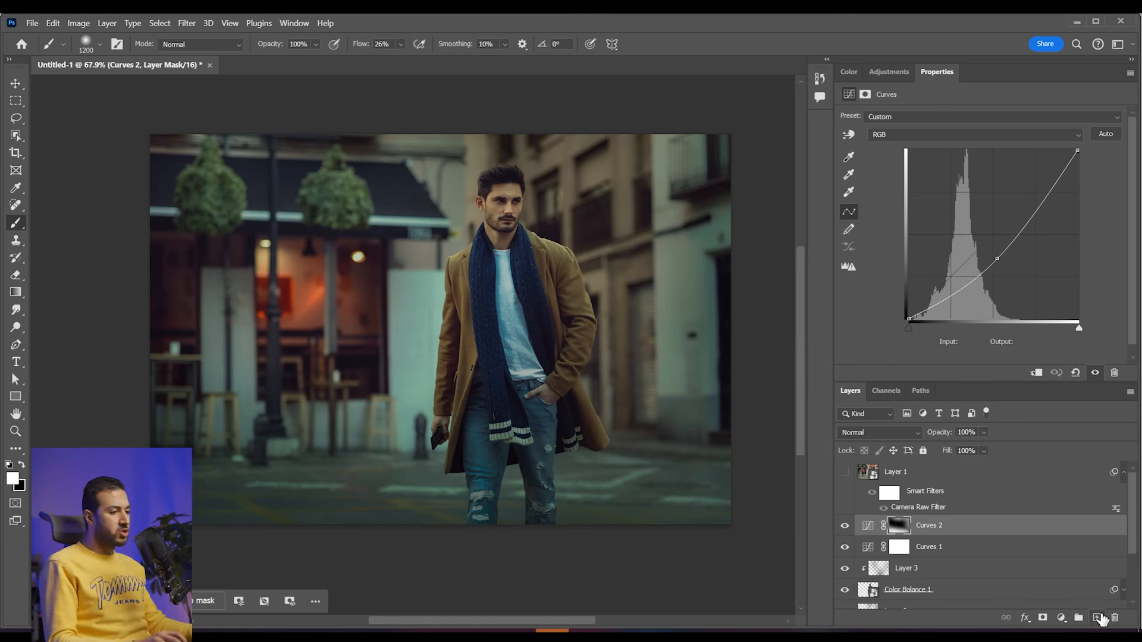
{"action": "left_click", "coordinate": [1098, 619]}
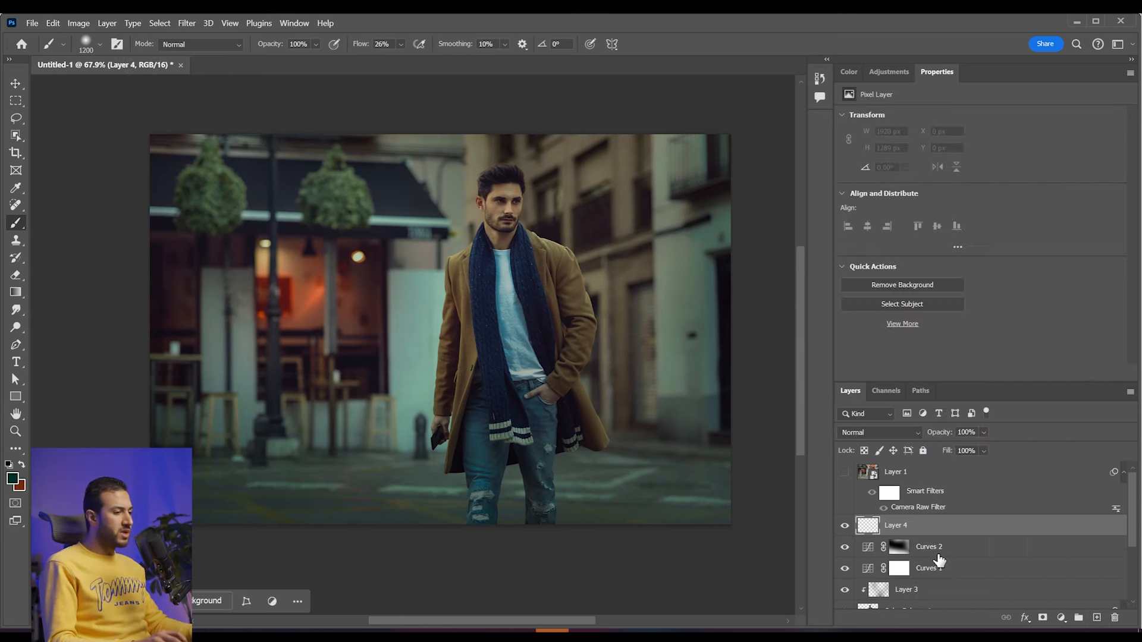
{"action": "left_click", "coordinate": [903, 433]}
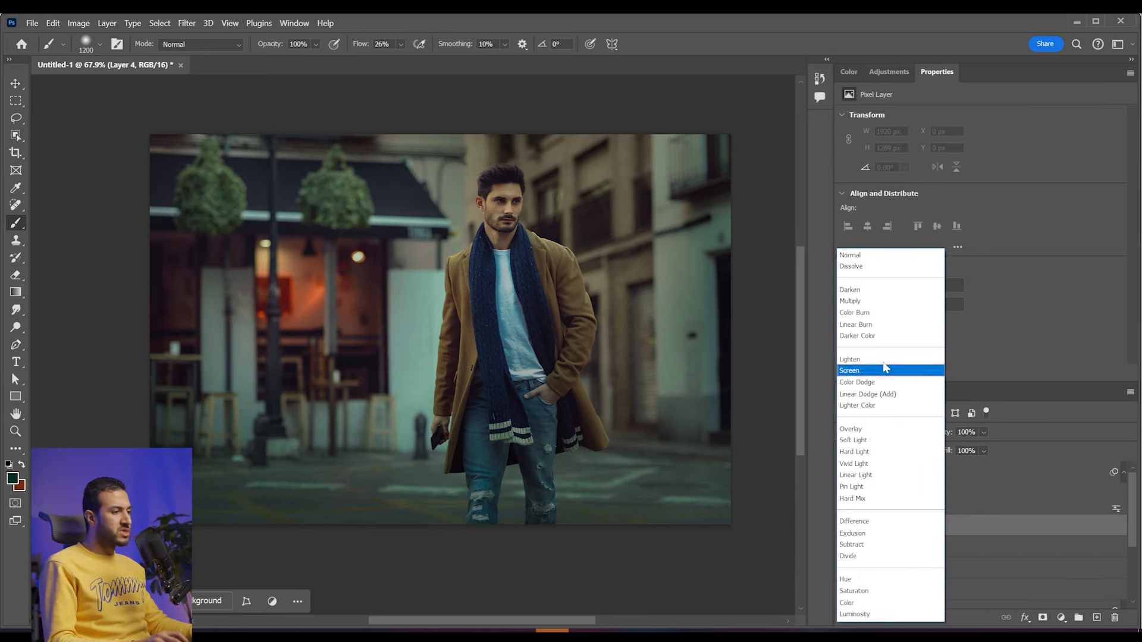
{"action": "left_click", "coordinate": [885, 367]}
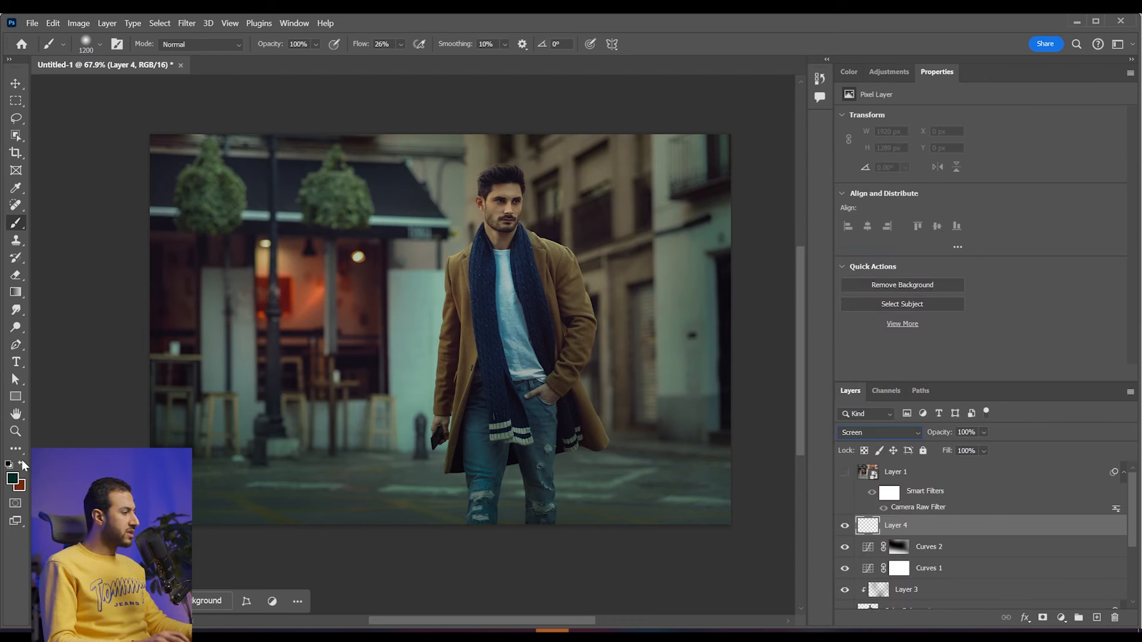
Step: Swap the foreground and background colors, and set the foreground to the bright orange-red f13a0f
{"action": "left_click", "coordinate": [13, 478]}
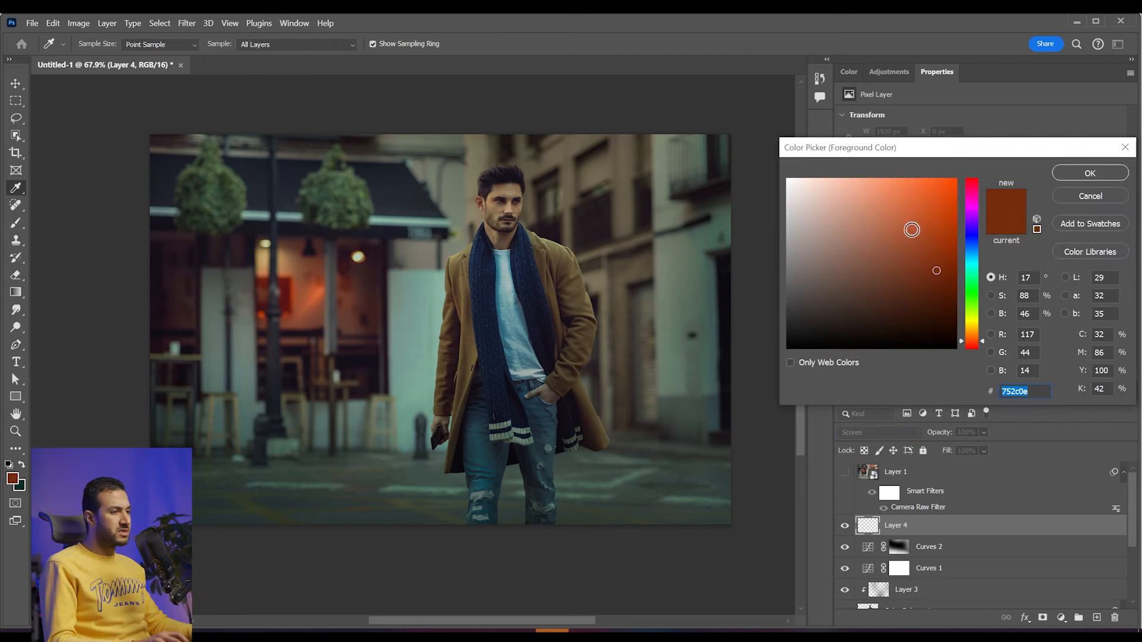
{"action": "left_click", "coordinate": [935, 187]}
{"action": "left_click_drag", "start_coordinate": [976, 347], "coordinate": [976, 349]}
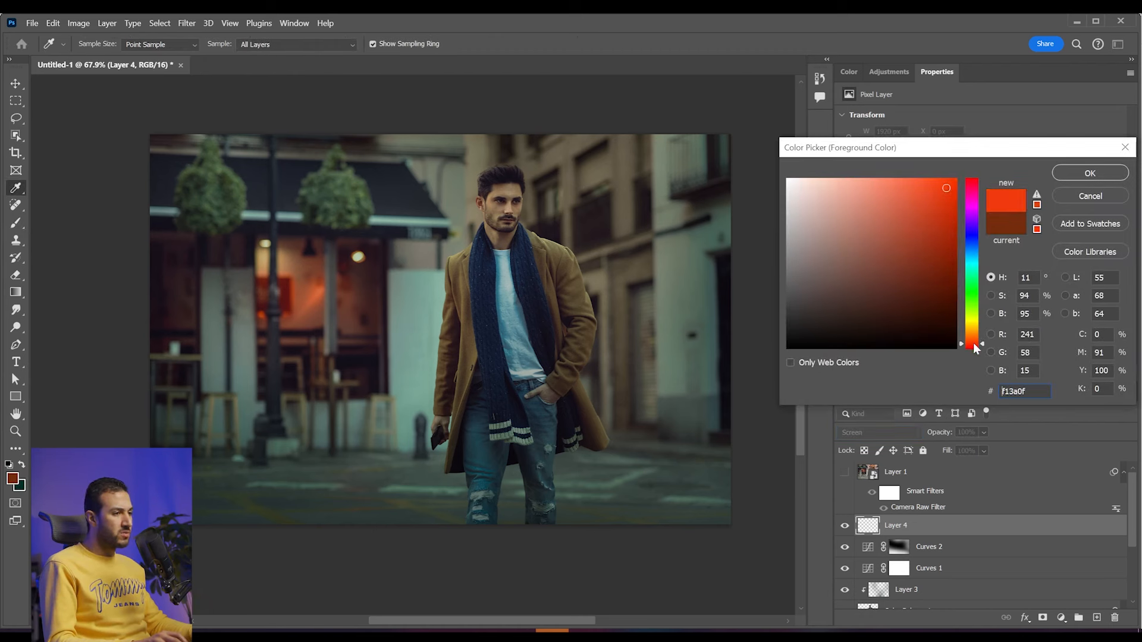
{"action": "left_click", "coordinate": [1091, 174]}
Step: Set the brush flow to 13% and its size to about 80 px, and paint an orange-red glow over the shop's lamps on Layer 4
{"action": "left_click_drag", "start_coordinate": [404, 56], "coordinate": [400, 58]}
{"action": "key", "text": "bracketleft"}
{"action": "key", "text": "bracketleft"}
{"action": "key", "text": "bracketleft"}
{"action": "key", "text": "bracketleft"}
{"action": "key", "text": "bracketleft"}
{"action": "key", "text": "bracketleft"}
{"action": "key", "text": "bracketleft"}
{"action": "key", "text": "bracketleft"}
{"action": "key", "text": "bracketleft"}
{"action": "key", "text": "bracketleft"}
{"action": "key", "text": "bracketleft"}
{"action": "key", "text": "bracketleft"}
{"action": "key", "text": "bracketleft"}
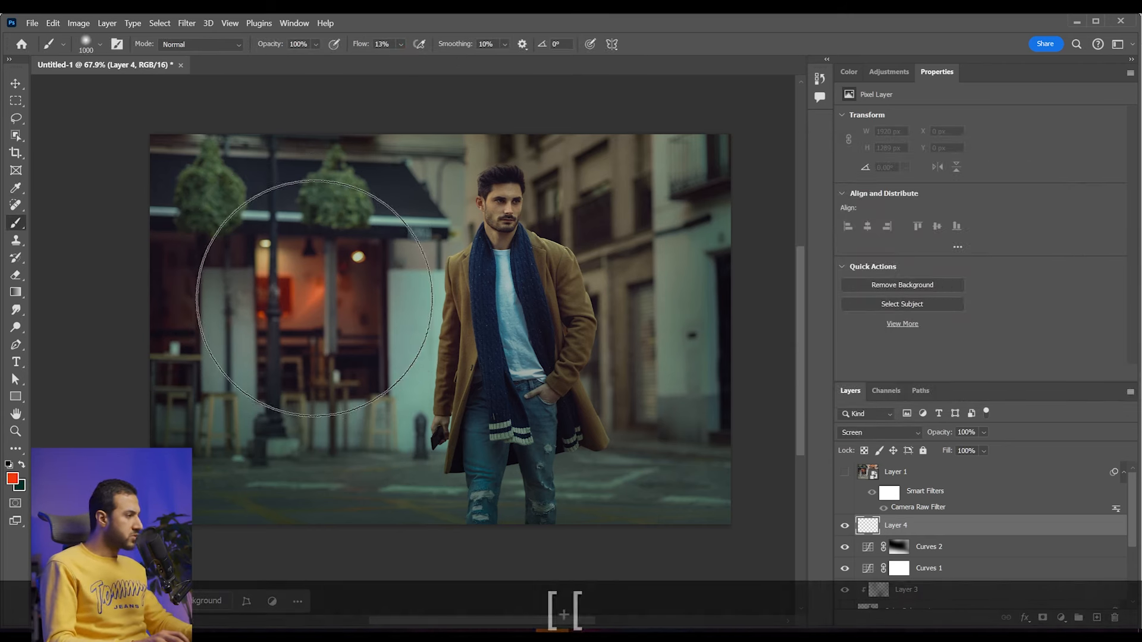
{"action": "key", "text": "bracketleft"}
{"action": "key", "text": "bracketleft"}
{"action": "key", "text": "bracketleft"}
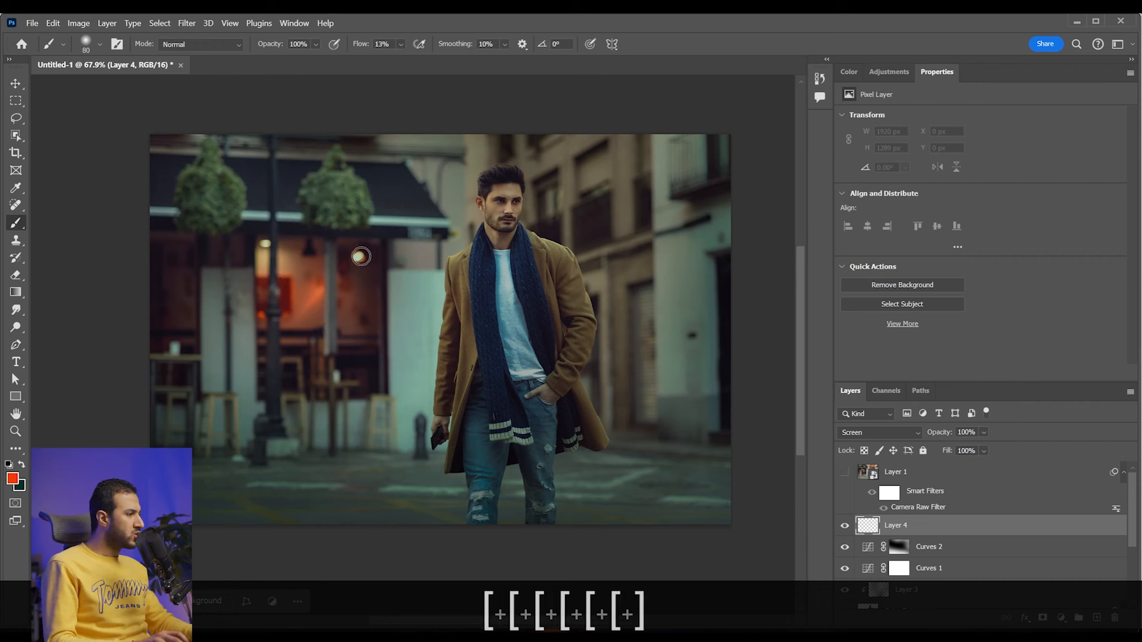
{"action": "left_click", "coordinate": [362, 257]}
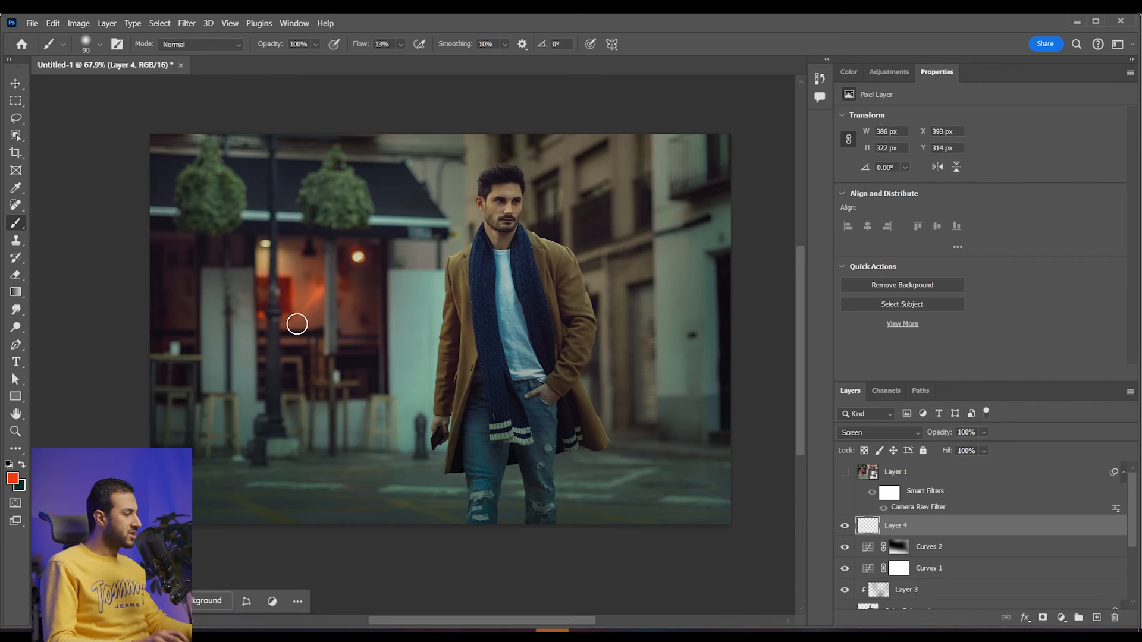
Step: Enlarge the brush to 250 px and extend the soft orange-red glow across the shop front on Layer 4
{"action": "key", "text": "bracketright"}
{"action": "key", "text": "bracketright"}
{"action": "key", "text": "bracketright"}
{"action": "key", "text": "bracketright"}
{"action": "key", "text": "bracketright"}
{"action": "key", "text": "bracketright"}
{"action": "left_click", "coordinate": [245, 292]}
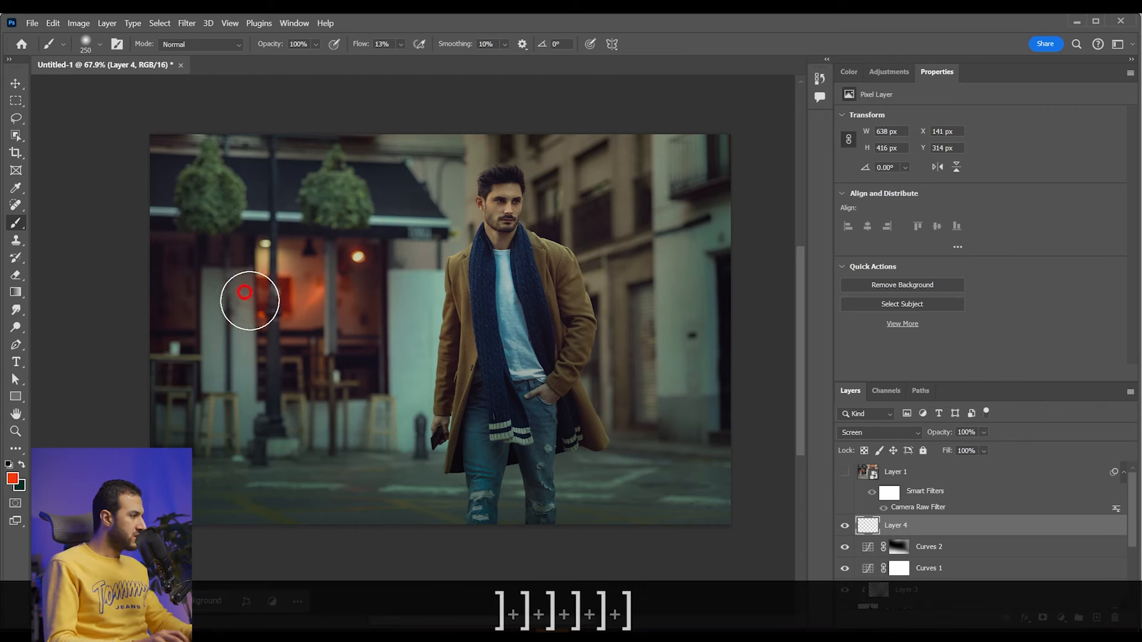
{"action": "scroll", "coordinate": [363, 362], "scroll_direction": "down", "scroll_amount": 3}
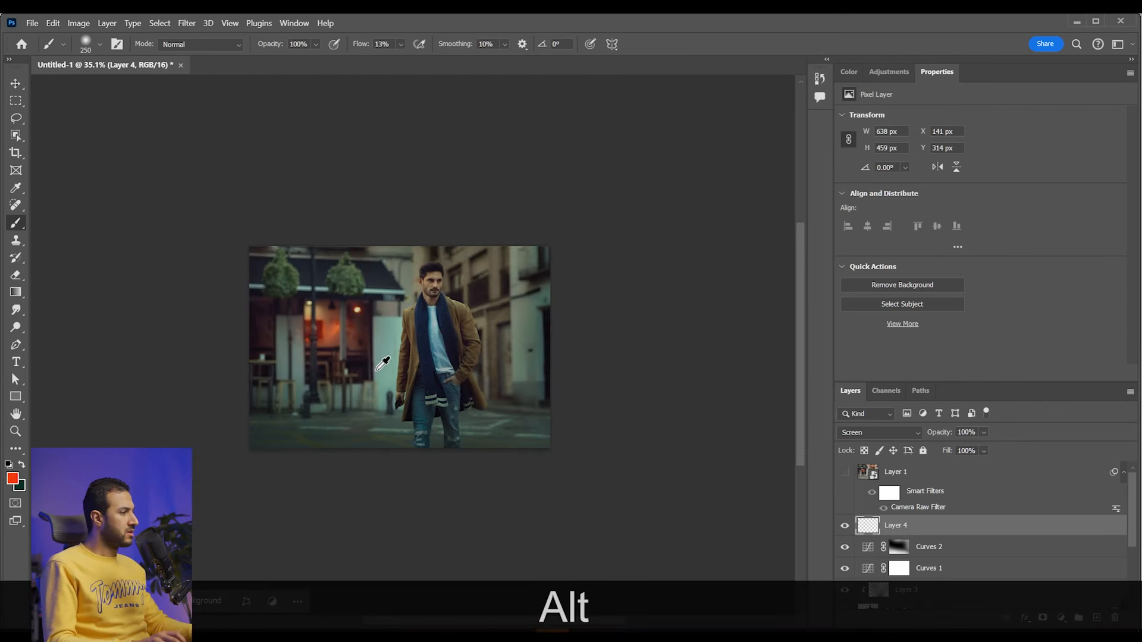
{"action": "scroll", "coordinate": [379, 367], "scroll_direction": "up", "scroll_amount": 4}
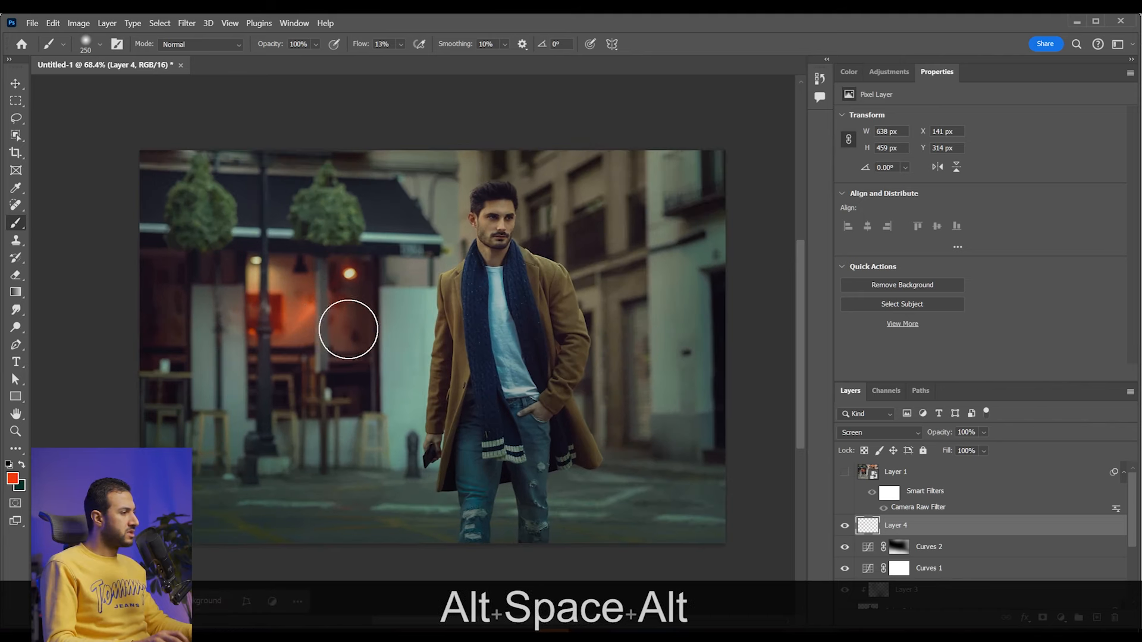
{"action": "scroll", "coordinate": [416, 351], "scroll_direction": "down", "scroll_amount": 3}
{"action": "scroll", "coordinate": [512, 372], "scroll_direction": "up", "scroll_amount": 1}
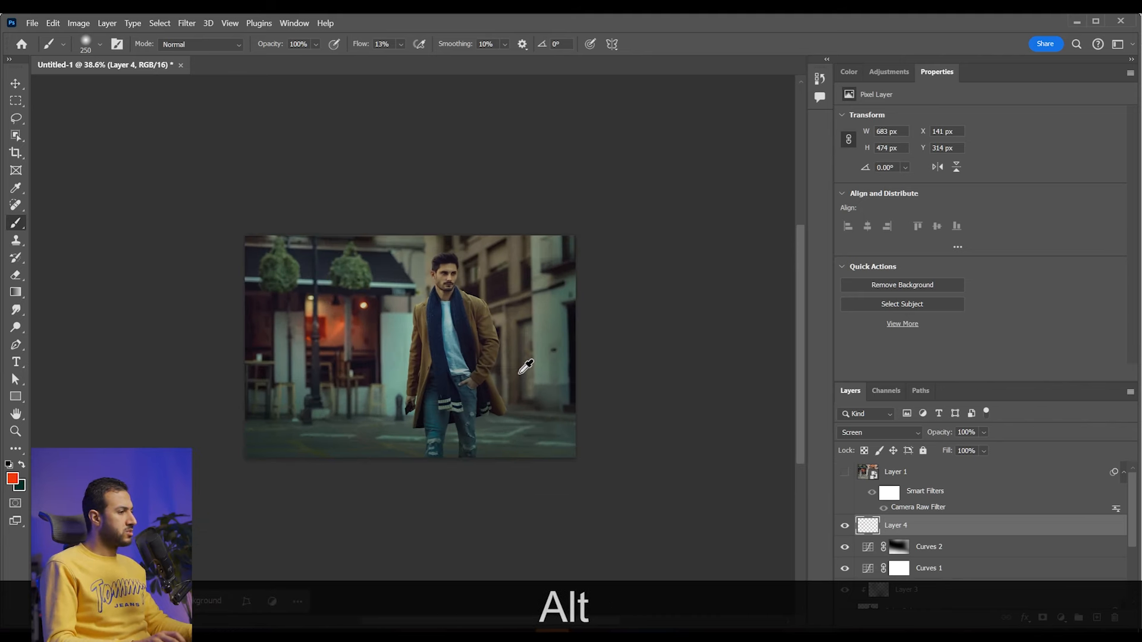
Step: Add a new layer above Layer 4 and stamp all visible layers into it
{"action": "scroll", "coordinate": [526, 367], "scroll_direction": "down", "scroll_amount": 1}
{"action": "scroll", "coordinate": [472, 305], "scroll_direction": "up", "scroll_amount": 2}
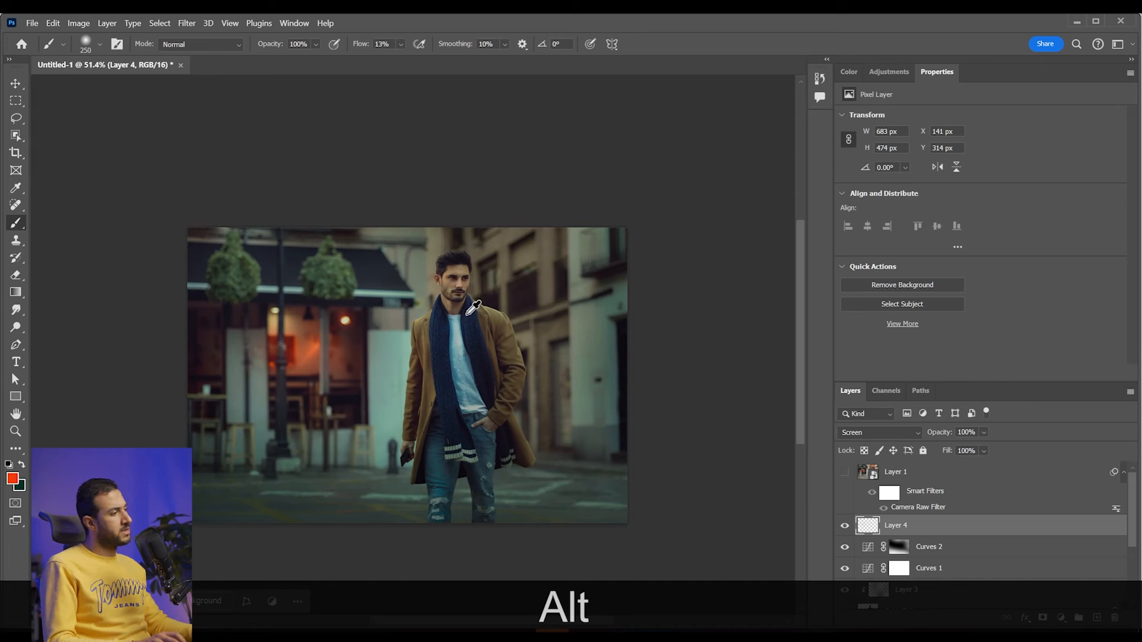
{"action": "scroll", "coordinate": [438, 319], "scroll_direction": "up", "scroll_amount": 1}
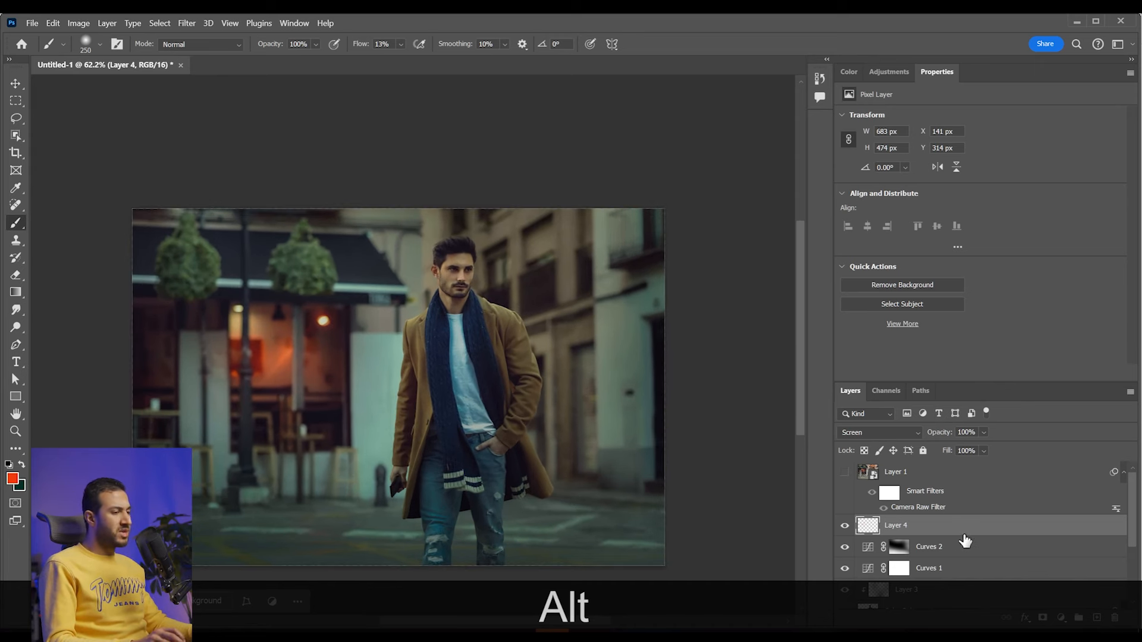
{"action": "left_click", "coordinate": [1096, 618]}
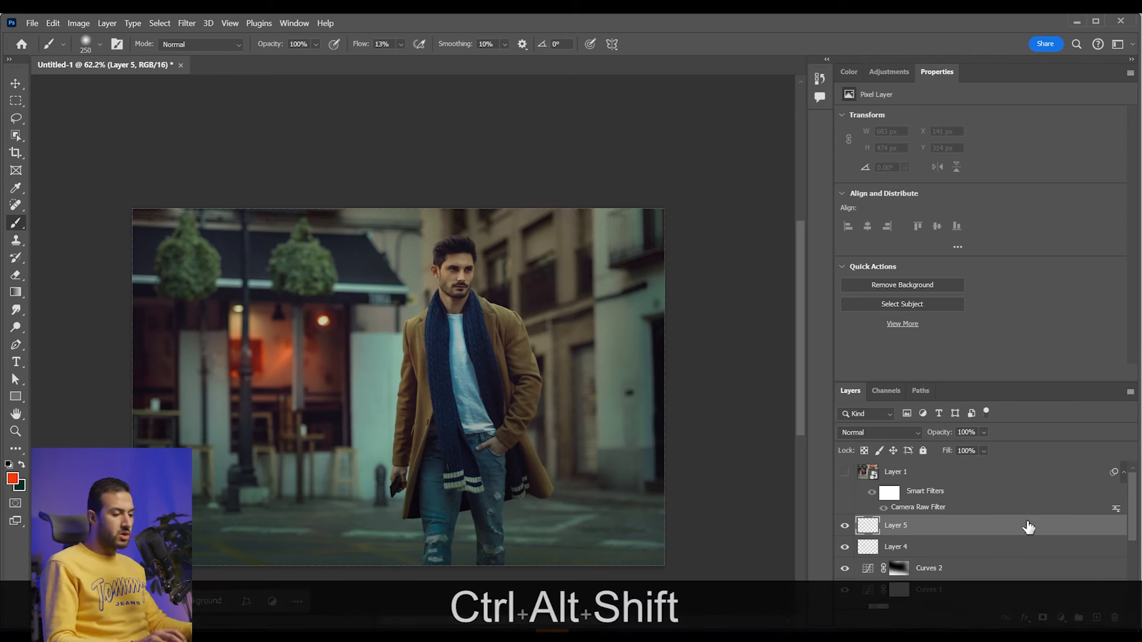
{"action": "key", "text": "ctrl+alt+shift+e"}
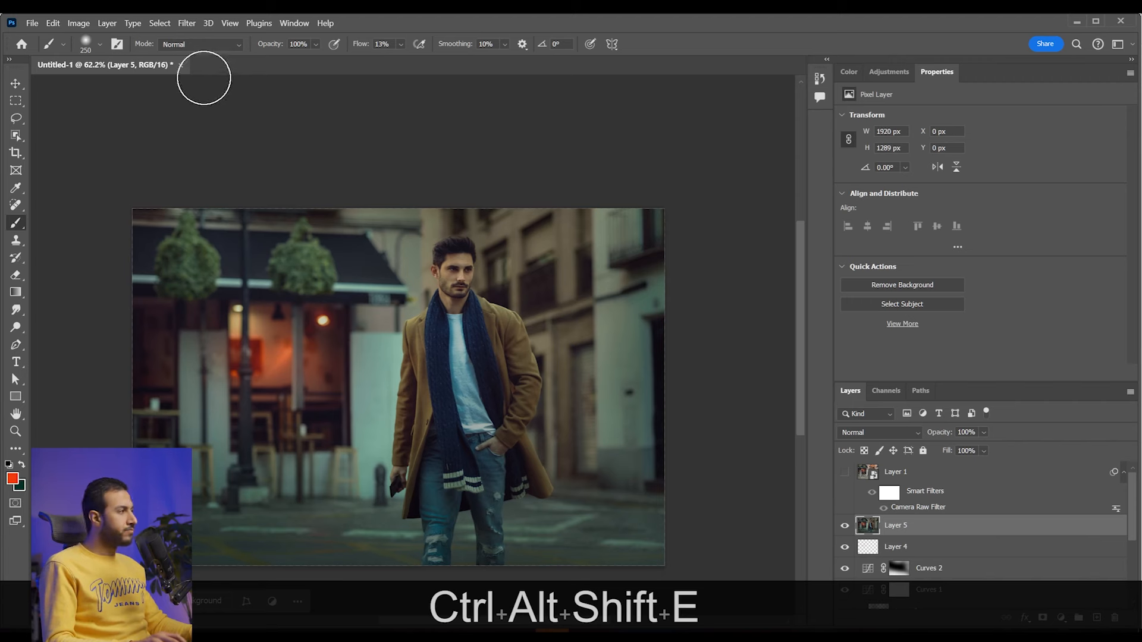
Step: Select the image's highlights with Color Range, sampling the shop's bright lamp and setting the fuzziness to 109
{"action": "left_click", "coordinate": [160, 24]}
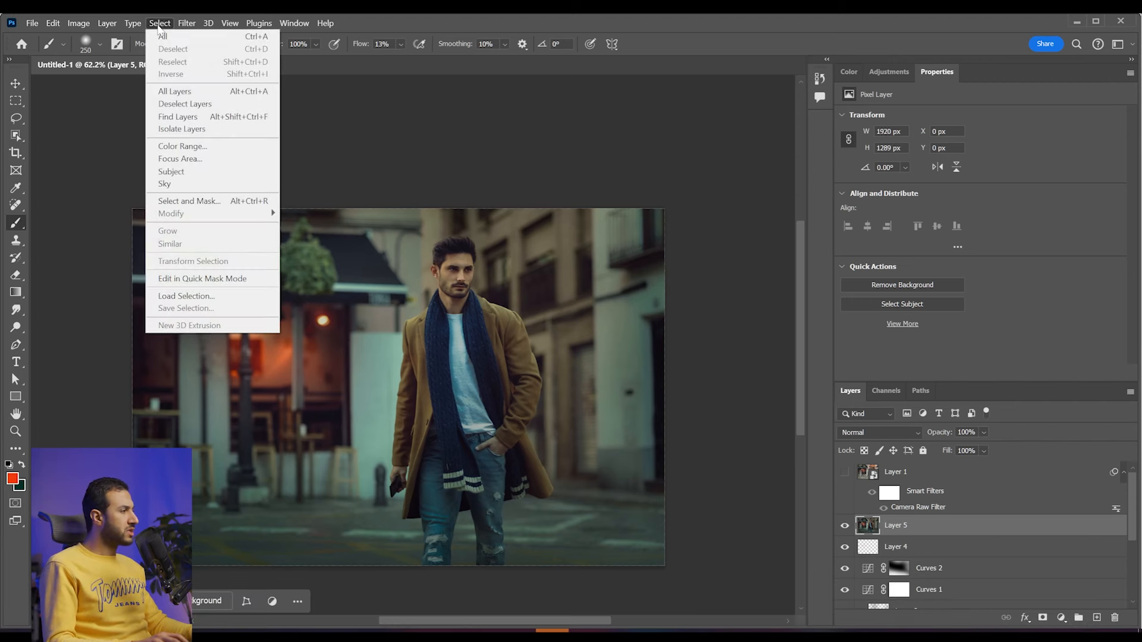
{"action": "left_click", "coordinate": [219, 146]}
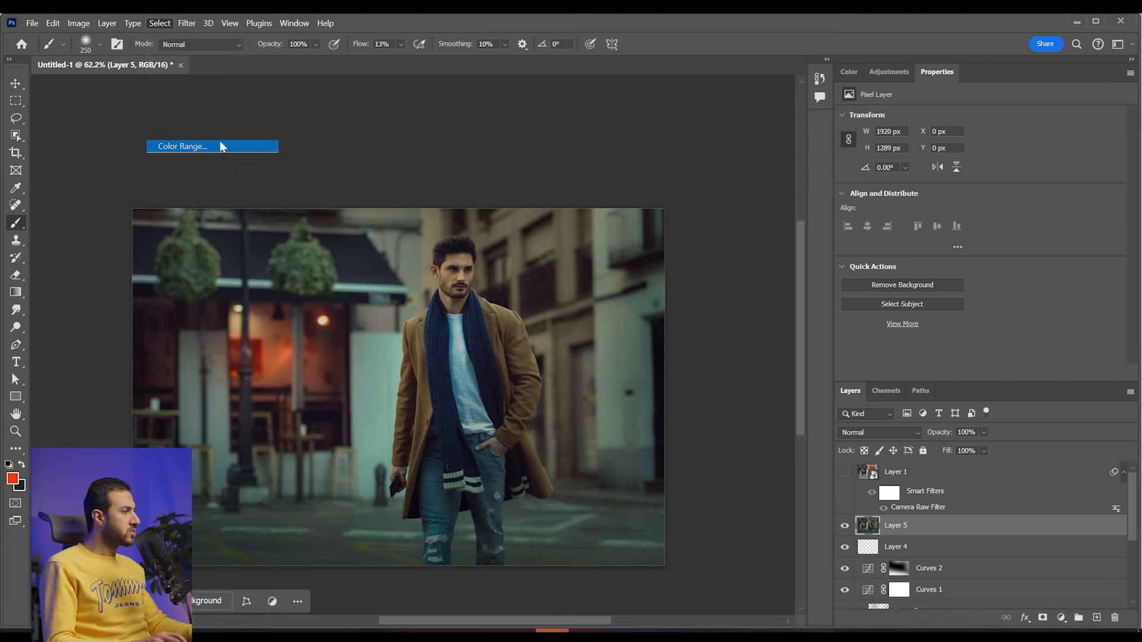
{"action": "left_click_drag", "start_coordinate": [510, 123], "coordinate": [630, 93]}
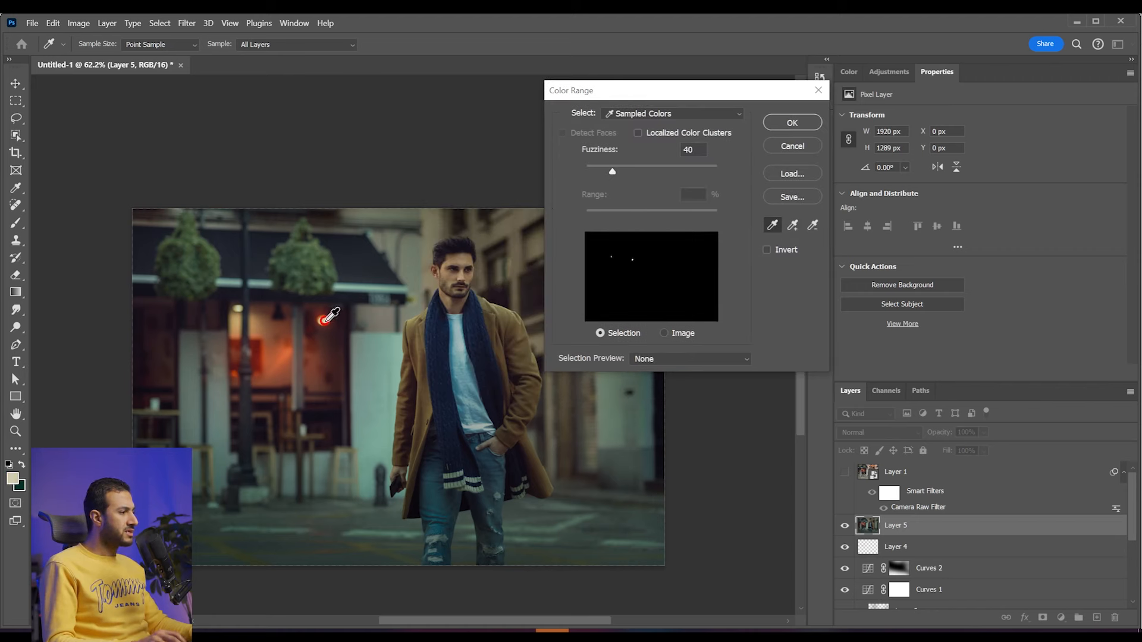
{"action": "mouse_move", "coordinate": [626, 170]}
{"action": "left_mouse_down"}
{"action": "mouse_move", "coordinate": [659, 173]}
{"action": "mouse_move", "coordinate": [646, 174]}
{"action": "left_mouse_up"}
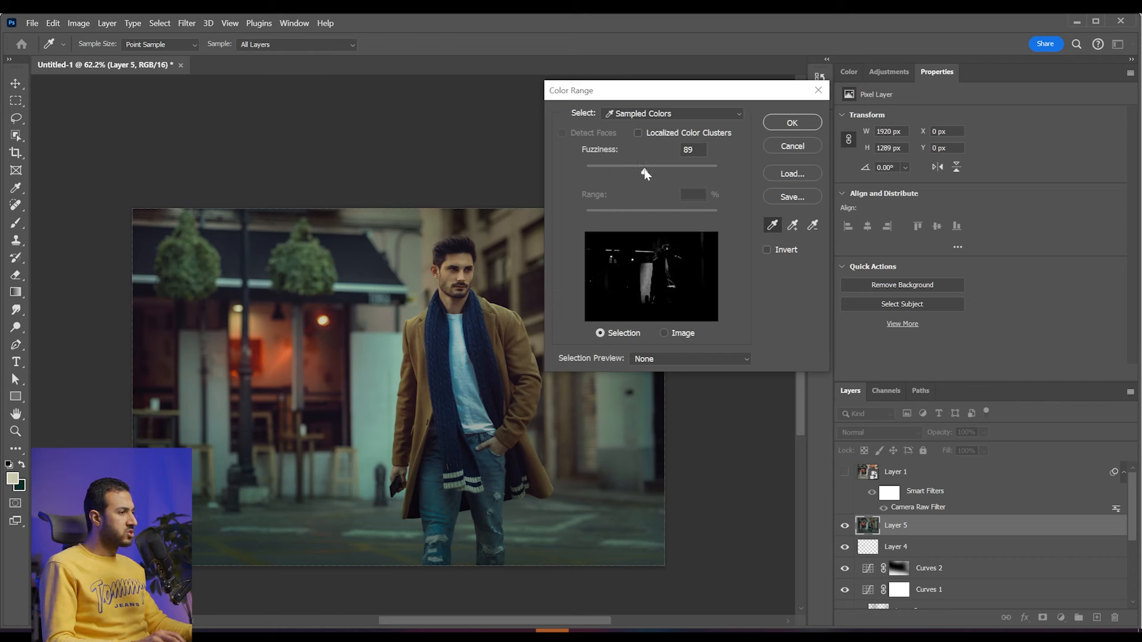
{"action": "left_click", "coordinate": [783, 123]}
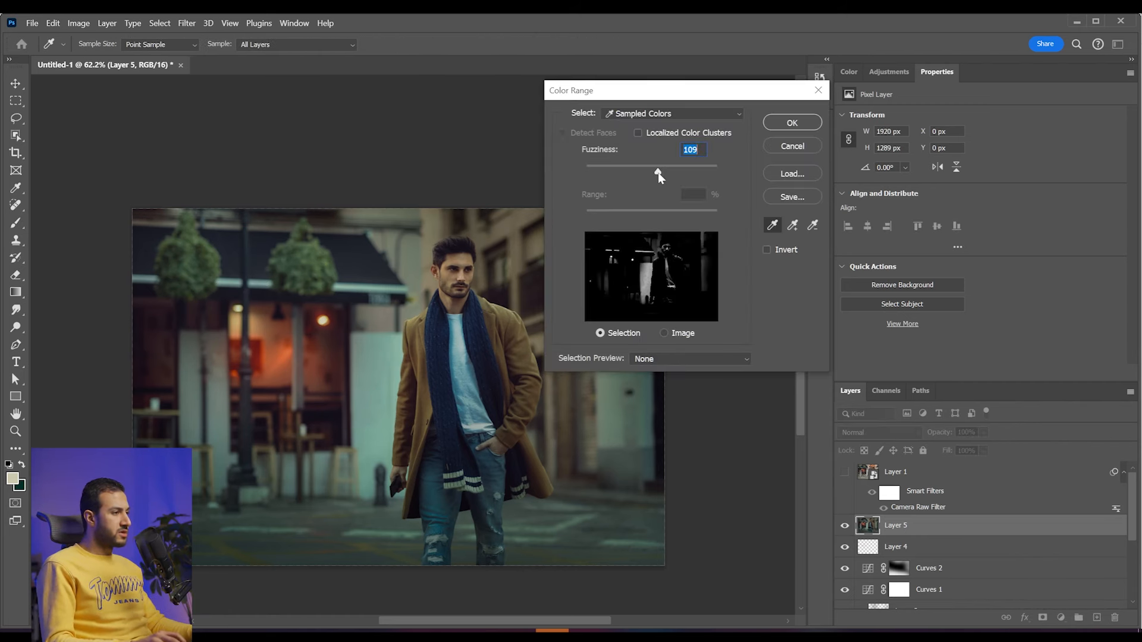
{"action": "left_click", "coordinate": [785, 123]}
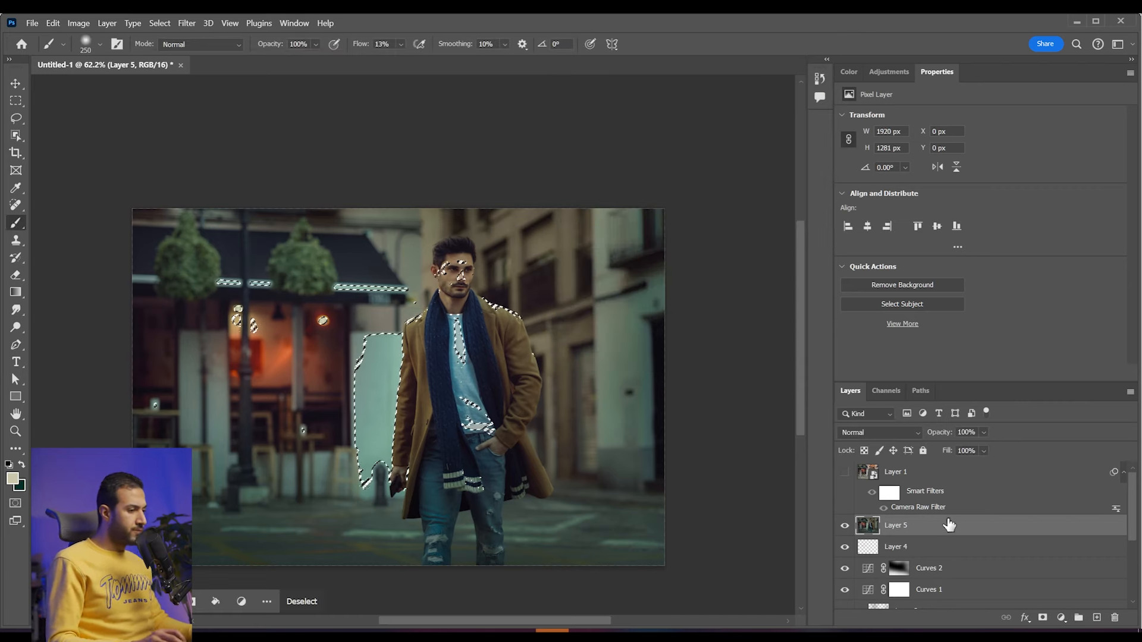
Step: Copy the selected highlights onto a new layer, hide the merged Layer 5, and make the highlights layer active
{"action": "key", "text": "ctrl+c"}
{"action": "key", "text": "ctrl+v"}
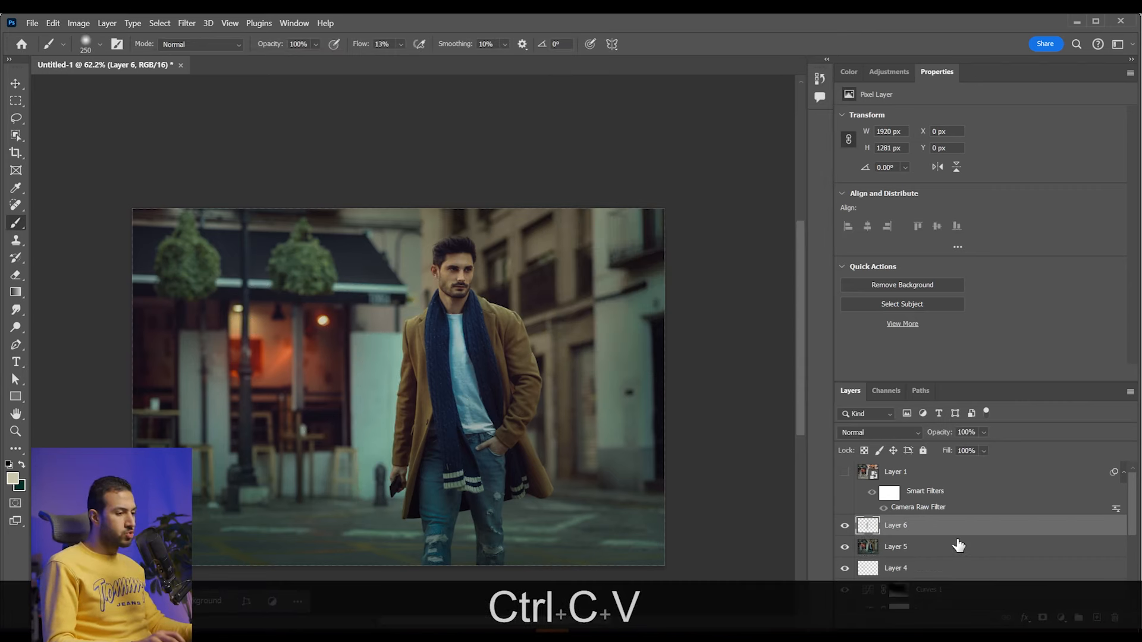
{"action": "left_click", "coordinate": [946, 548]}
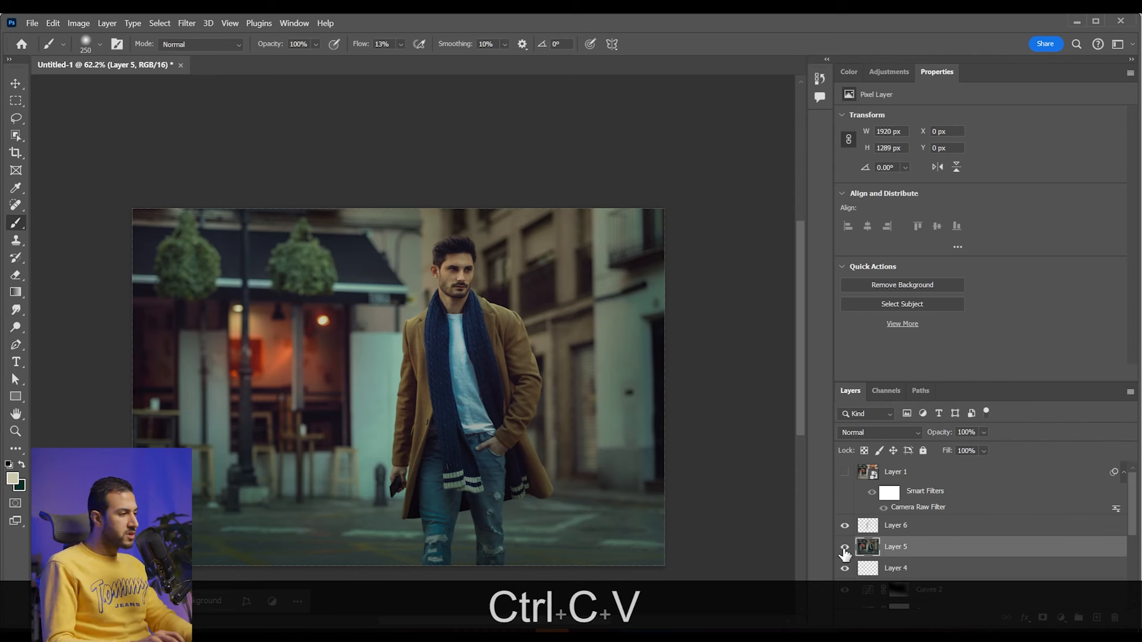
{"action": "left_click", "coordinate": [844, 548]}
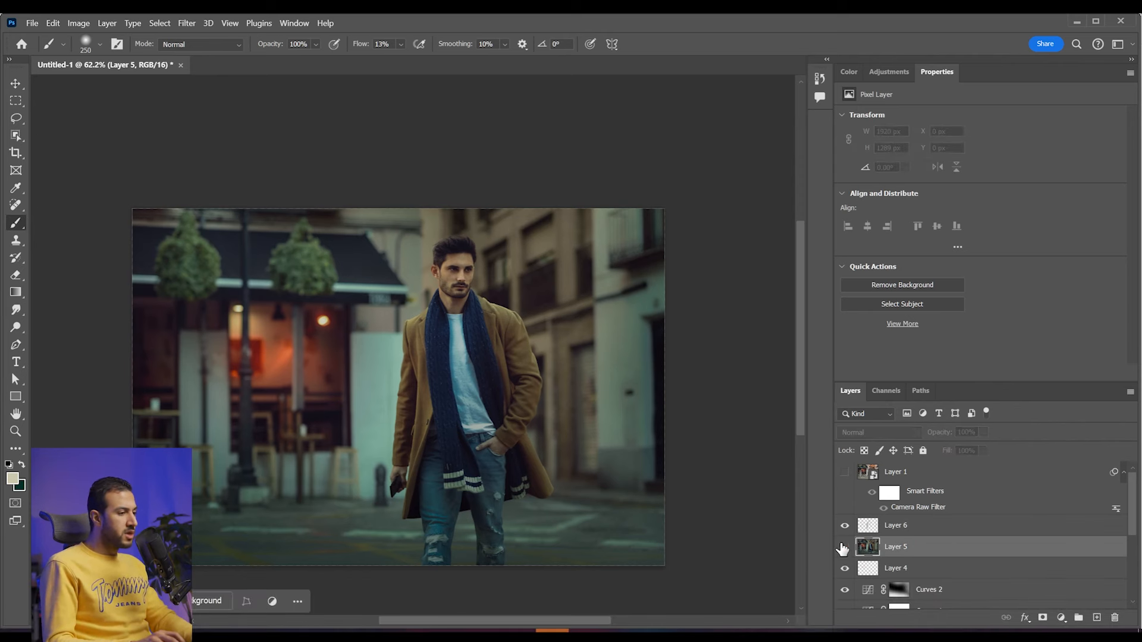
{"action": "left_click", "coordinate": [914, 509]}
{"action": "left_click", "coordinate": [915, 525]}
Step: Try moving the copied highlights across the image, and undo the move
{"action": "left_click", "coordinate": [16, 84]}
{"action": "left_click_drag", "start_coordinate": [367, 395], "coordinate": [471, 476]}
{"action": "key", "text": "ctrl+z"}
Step: Convert Layer 6 to a smart object and apply a Gaussian Blur with a radius of 23.5 px
{"action": "scroll", "coordinate": [454, 319], "scroll_direction": "up", "scroll_amount": 5}
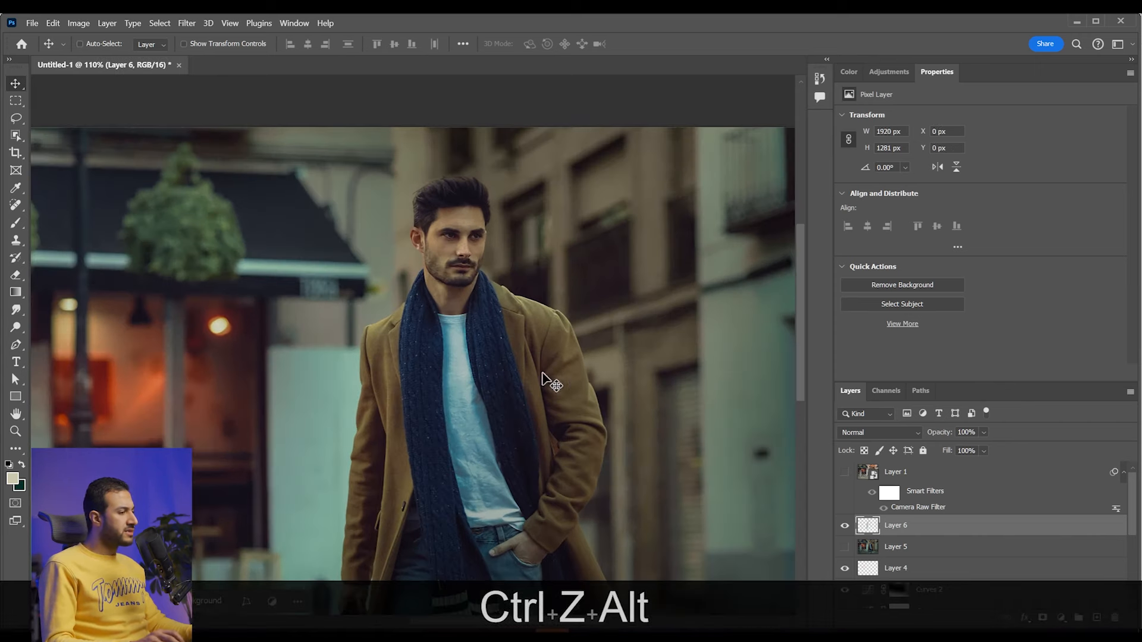
{"action": "right_click", "coordinate": [951, 525]}
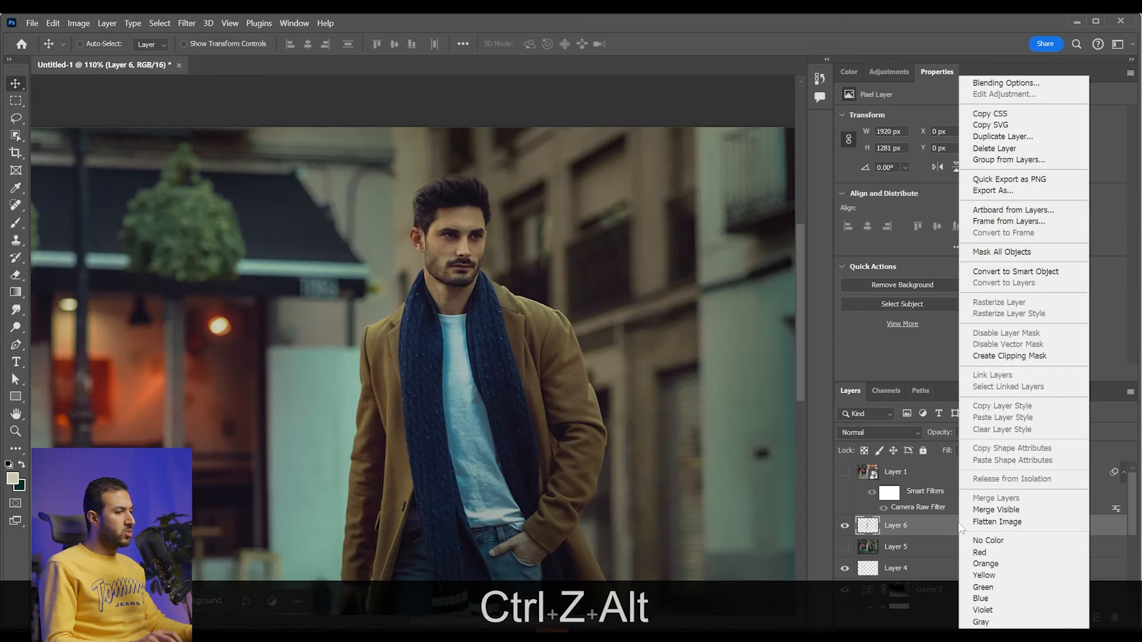
{"action": "left_click", "coordinate": [988, 272]}
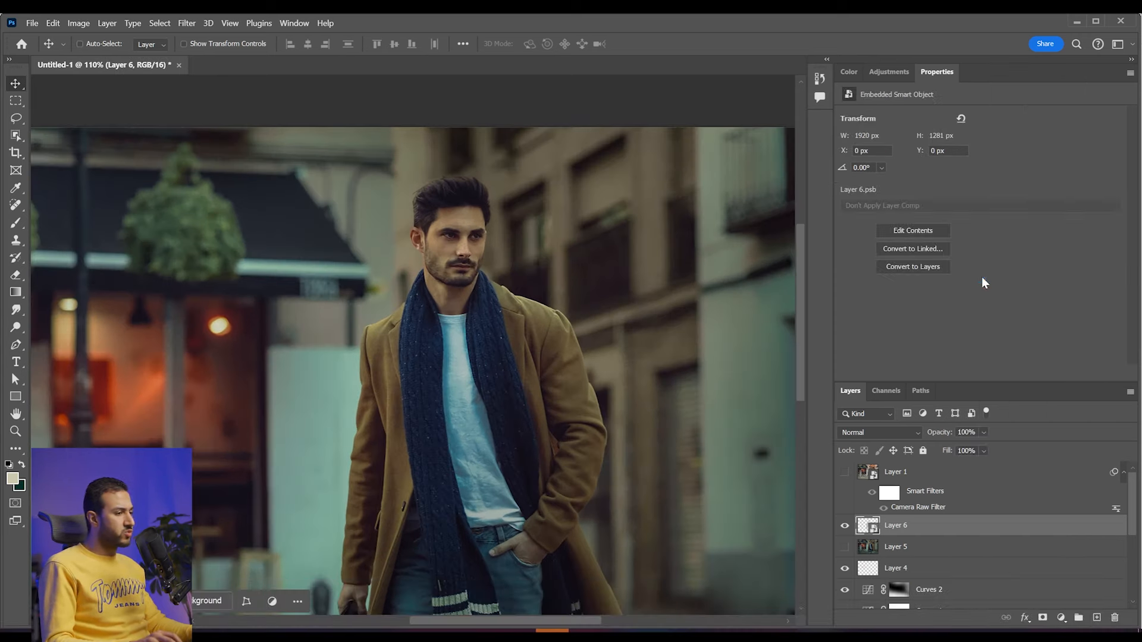
{"action": "left_click", "coordinate": [188, 22]}
{"action": "mouse_move", "coordinate": [284, 182]}
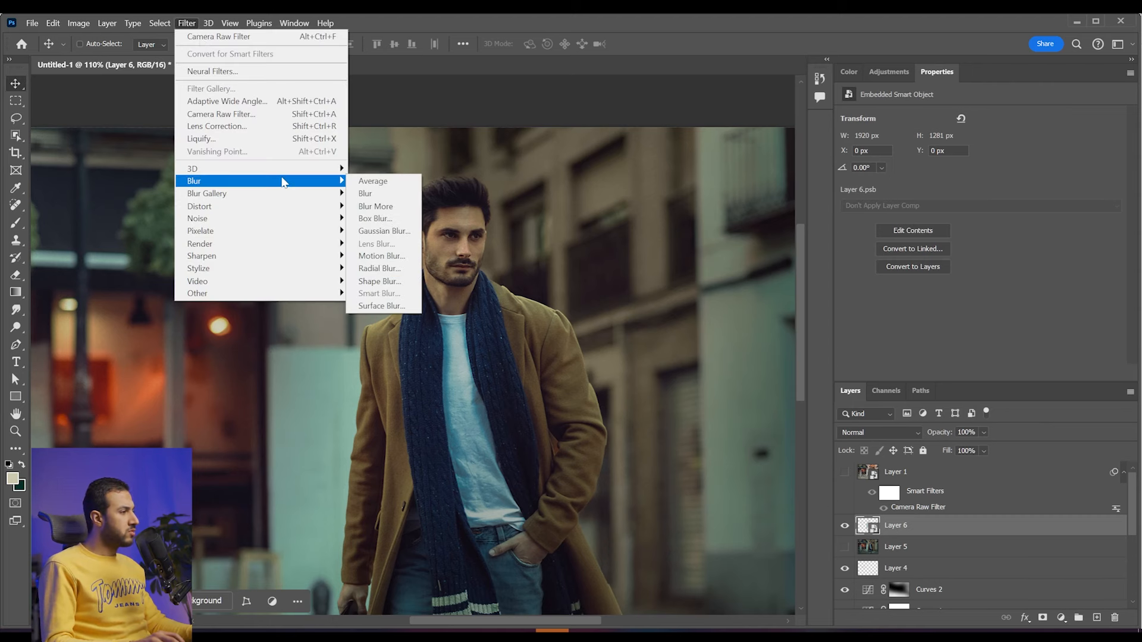
{"action": "left_click", "coordinate": [388, 232]}
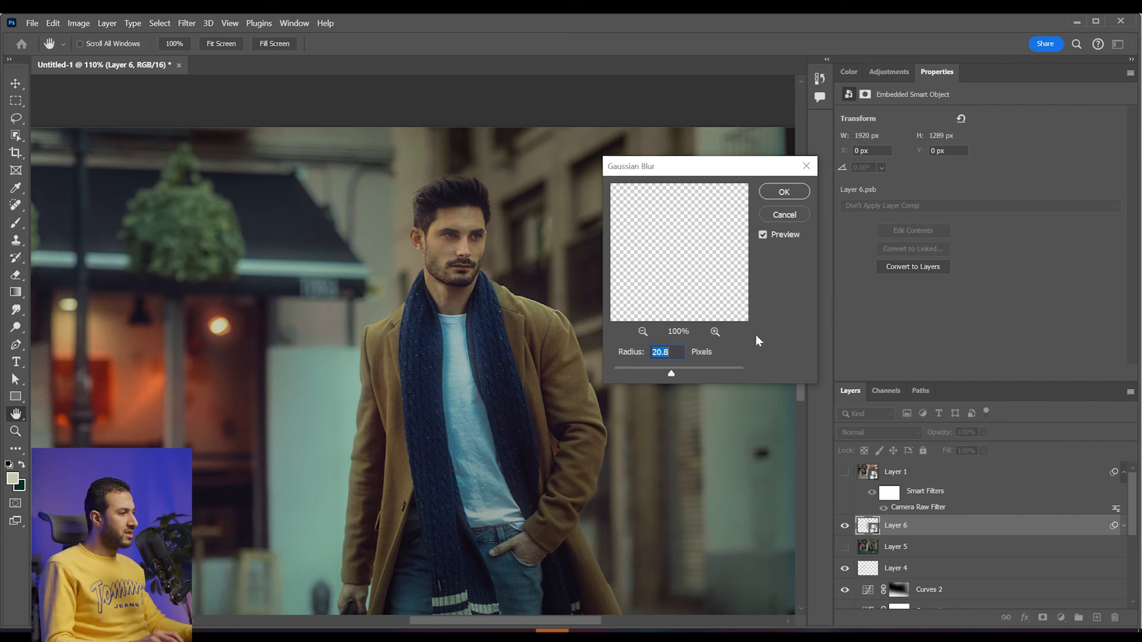
{"action": "left_click_drag", "start_coordinate": [652, 373], "coordinate": [673, 375]}
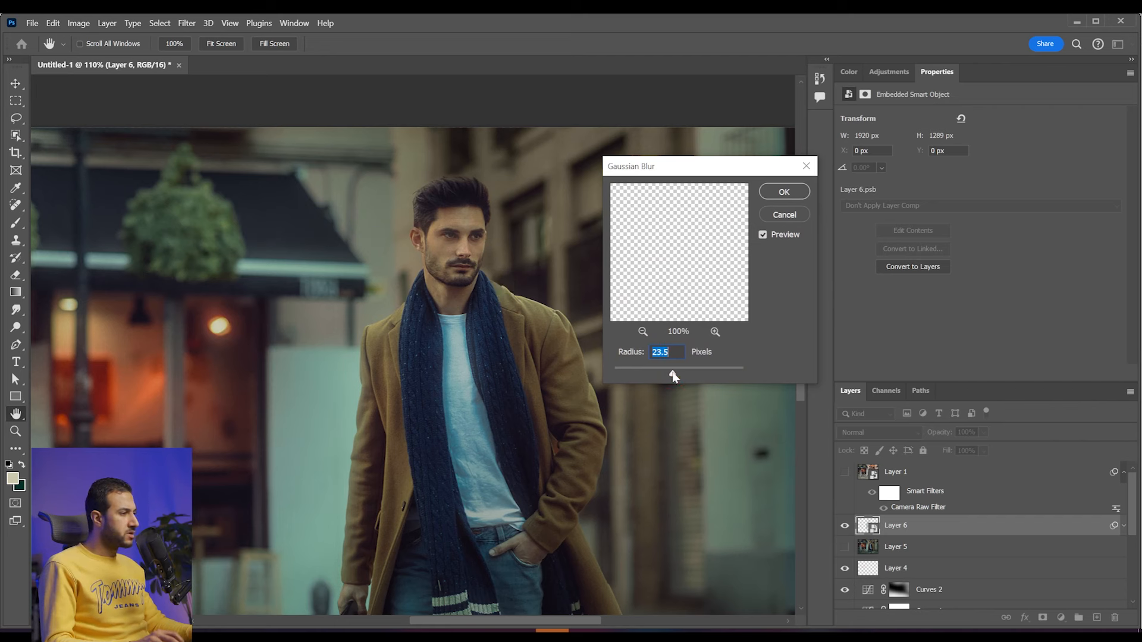
{"action": "left_click", "coordinate": [773, 194]}
Step: Set Layer 6's blend mode to Screen and compare the image with the layer hidden and shown
{"action": "left_click", "coordinate": [904, 434]}
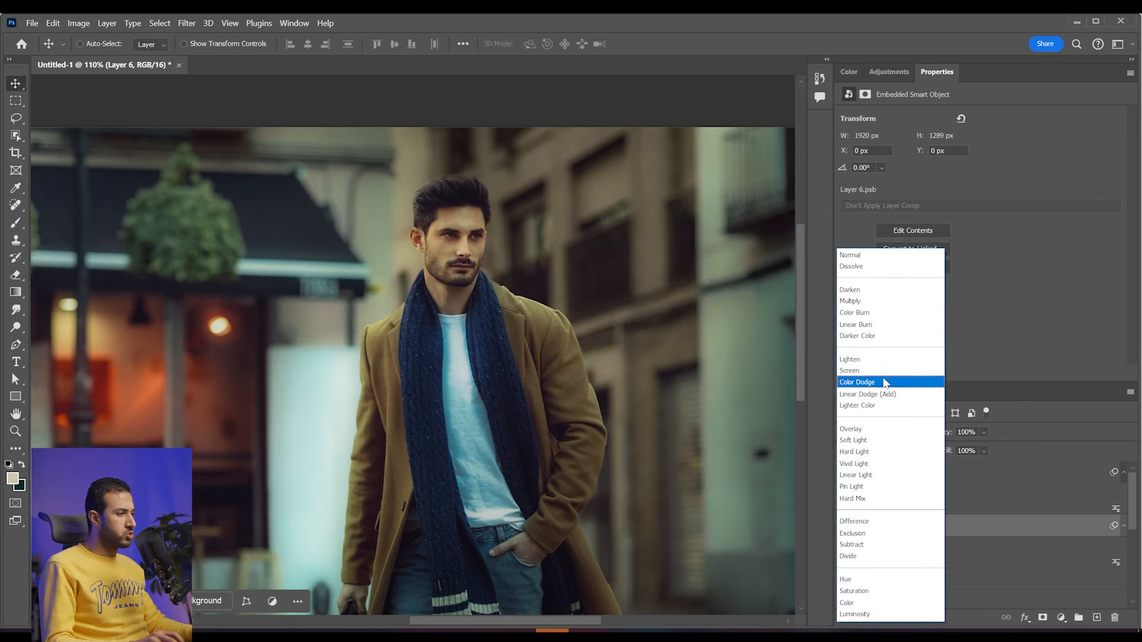
{"action": "key", "text": "Up"}
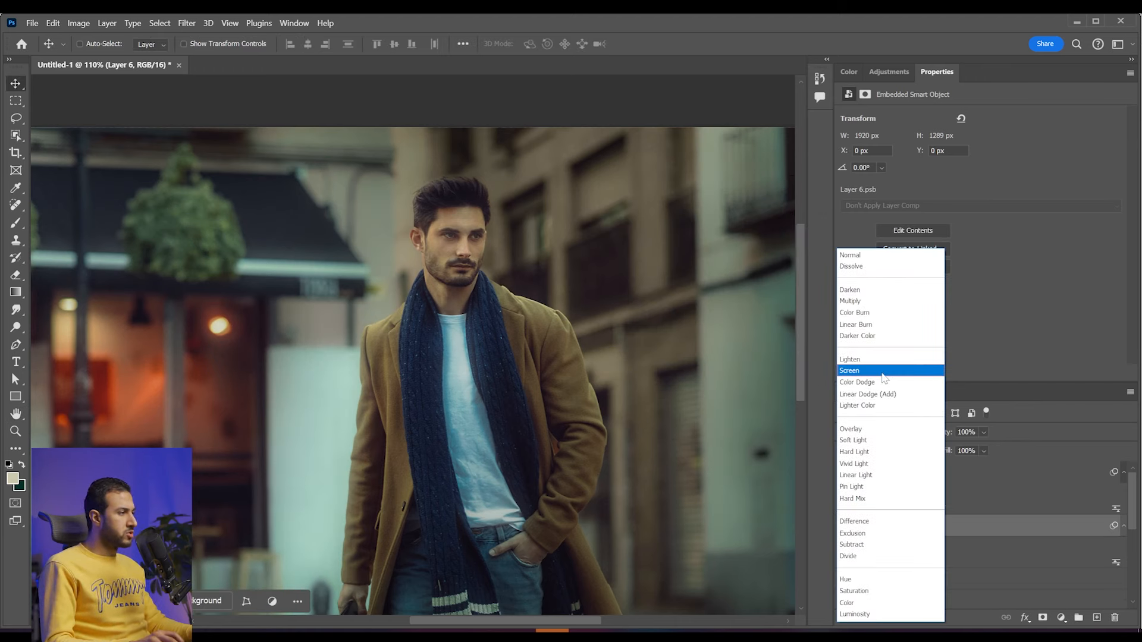
{"action": "left_click", "coordinate": [882, 373]}
{"action": "scroll", "coordinate": [447, 318], "scroll_direction": "down", "scroll_amount": 7}
{"action": "scroll", "coordinate": [493, 351], "scroll_direction": "down", "scroll_amount": 1}
{"action": "scroll", "coordinate": [505, 383], "scroll_direction": "up", "scroll_amount": 2}
{"action": "left_click", "coordinate": [846, 528]}
{"action": "left_click", "coordinate": [846, 528]}
{"action": "left_click", "coordinate": [846, 528]}
{"action": "left_click", "coordinate": [846, 528]}
Step: Set the radius of Layer 6's Gaussian Blur to 37.4 px and compare the image with and without the glow
{"action": "double_click", "coordinate": [924, 565]}
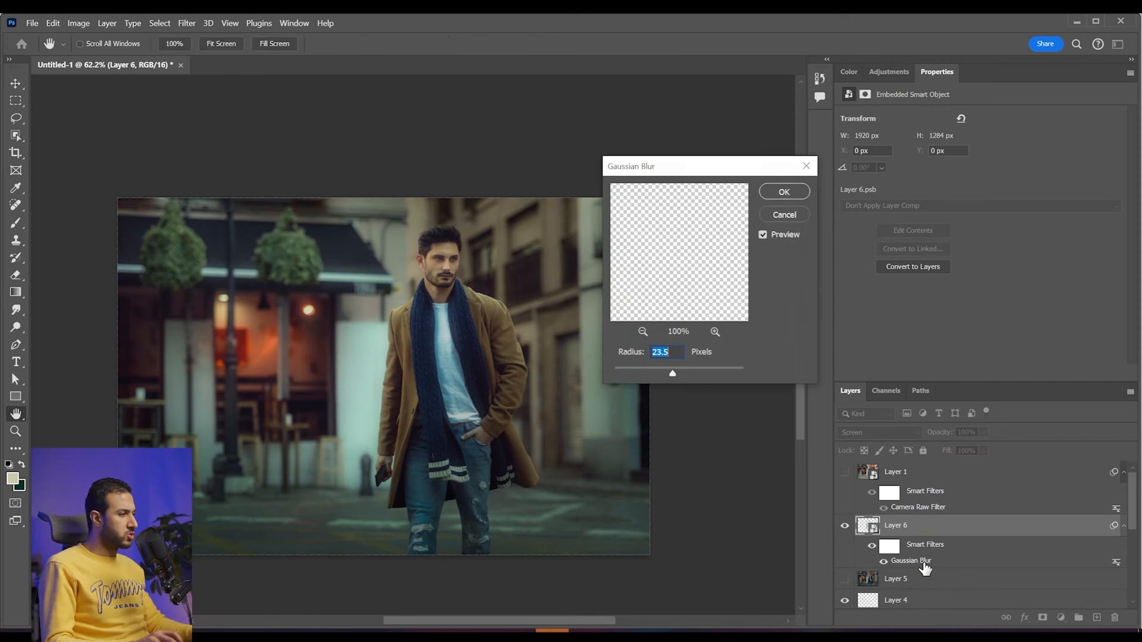
{"action": "left_click_drag", "start_coordinate": [664, 377], "coordinate": [663, 377]}
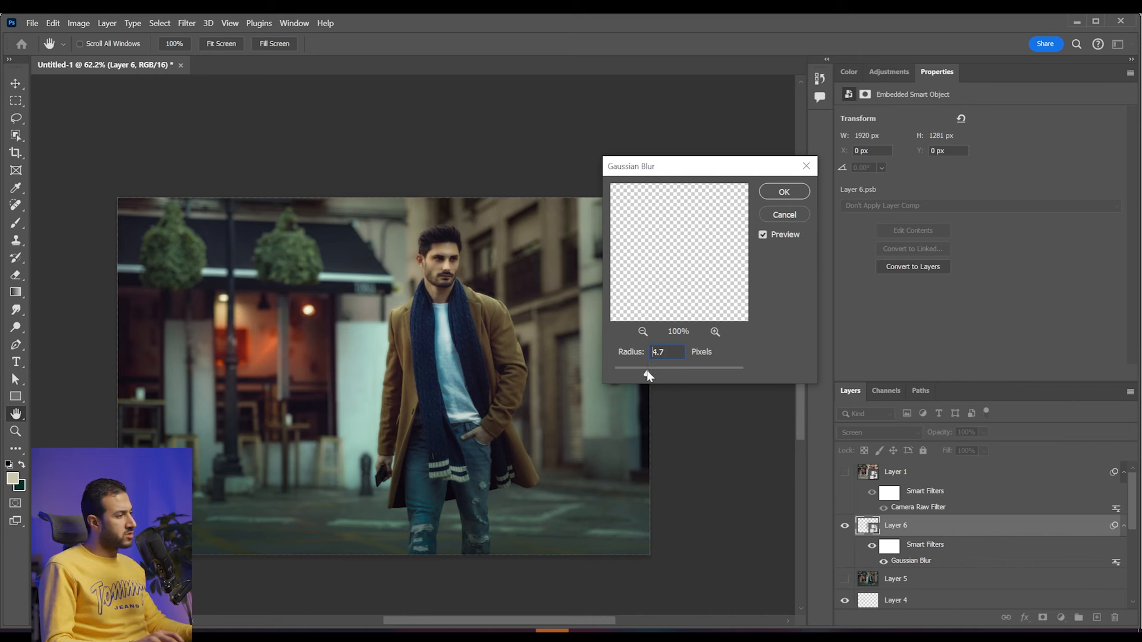
{"action": "left_click_drag", "start_coordinate": [648, 375], "coordinate": [674, 378]}
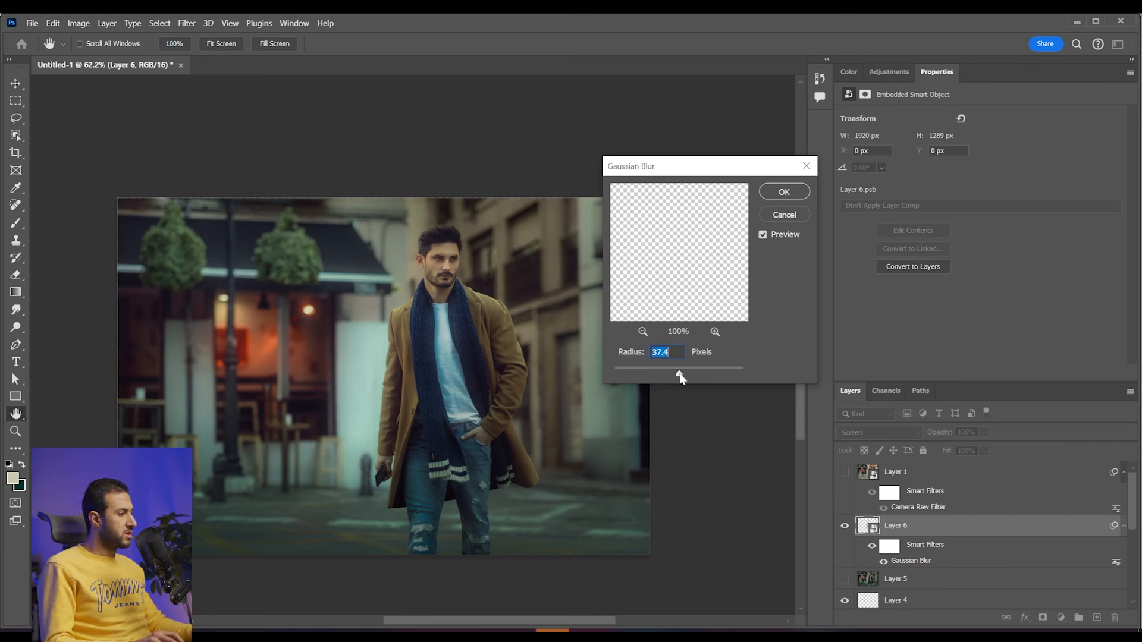
{"action": "left_click", "coordinate": [783, 193]}
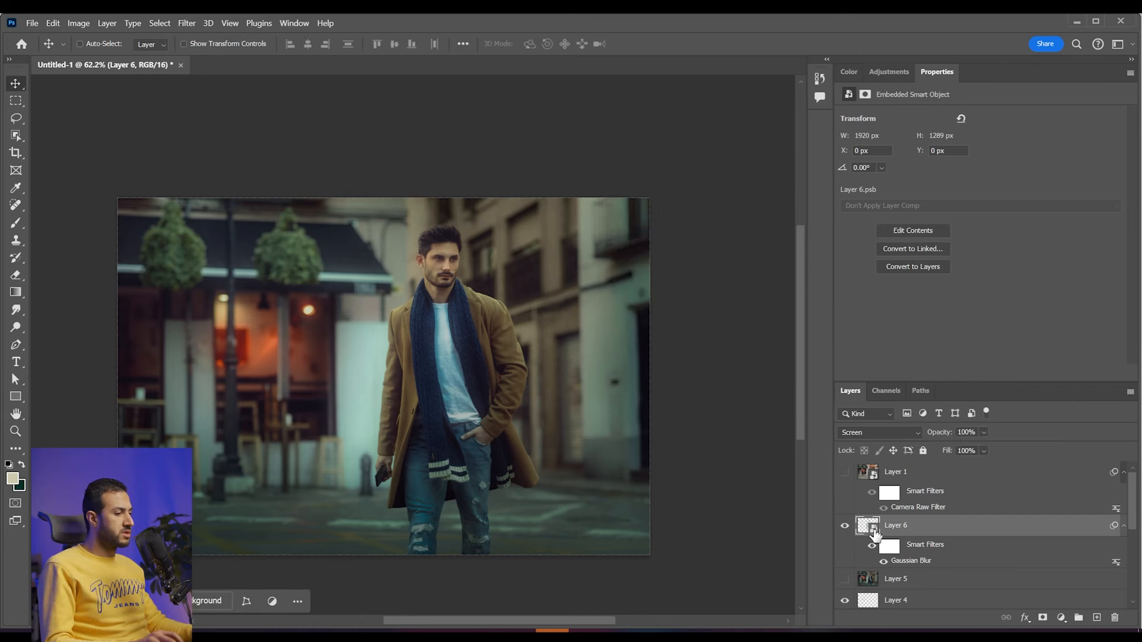
{"action": "left_click", "coordinate": [845, 526]}
{"action": "left_click", "coordinate": [845, 526]}
{"action": "scroll", "coordinate": [470, 346], "scroll_direction": "down", "scroll_amount": 3}
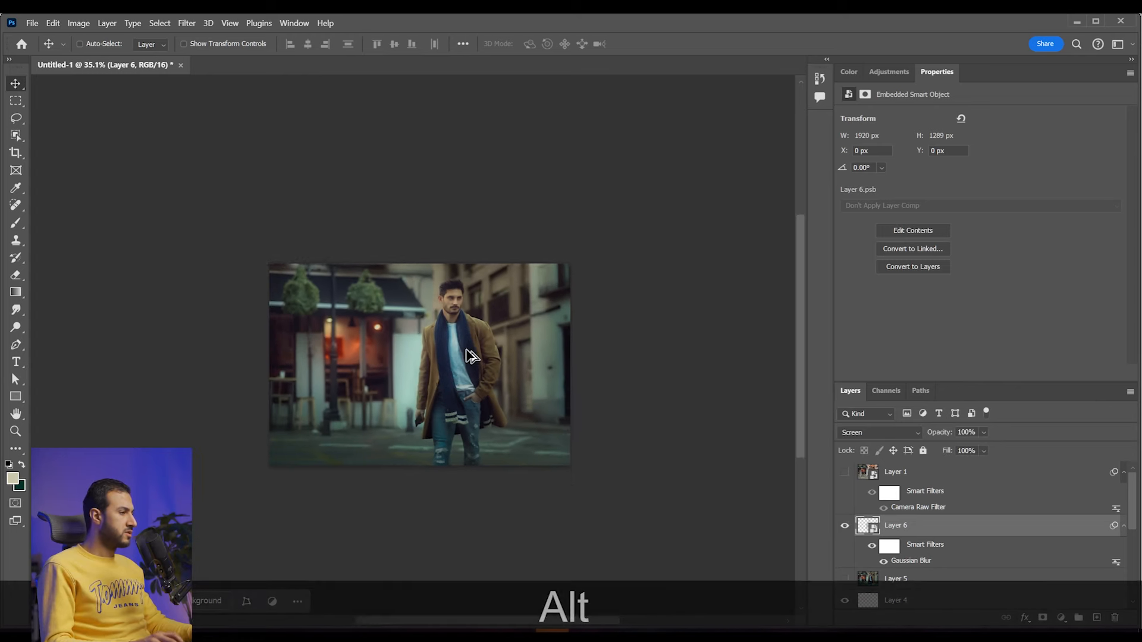
{"action": "scroll", "coordinate": [470, 346], "scroll_direction": "up", "scroll_amount": 2}
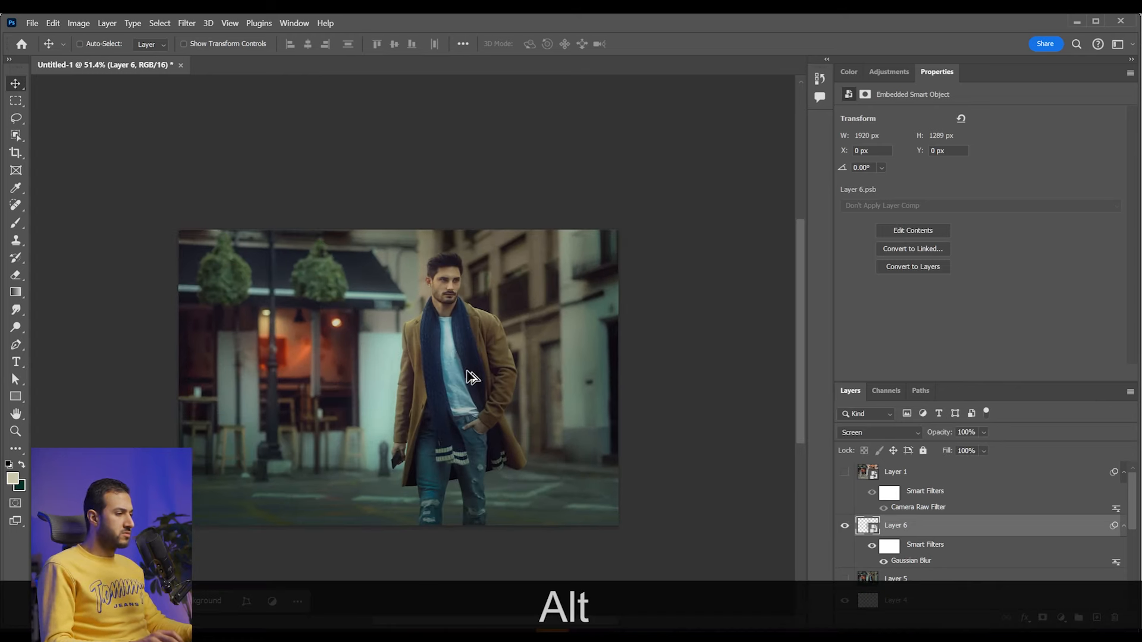
{"action": "scroll", "coordinate": [524, 397], "scroll_direction": "up", "scroll_amount": 1}
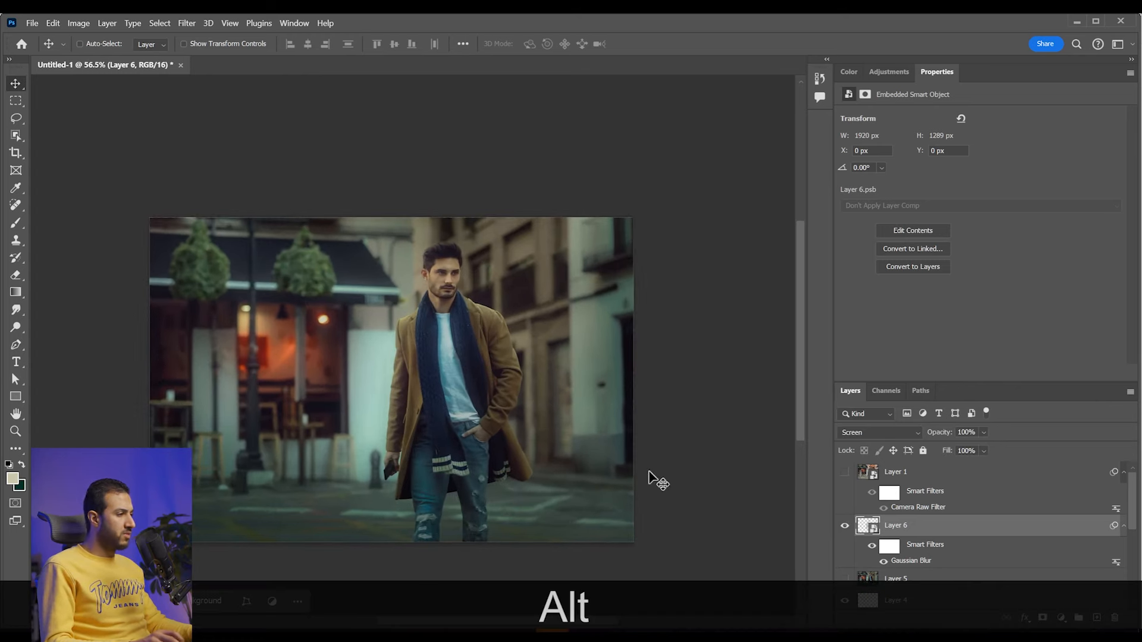
Step: Add a layer mask to Layer 6 and paint over the man's face in black with the 250 px brush
{"action": "left_click", "coordinate": [1043, 620]}
{"action": "scroll", "coordinate": [482, 331], "scroll_direction": "up", "scroll_amount": 3}
{"action": "key", "text": "alt+b"}
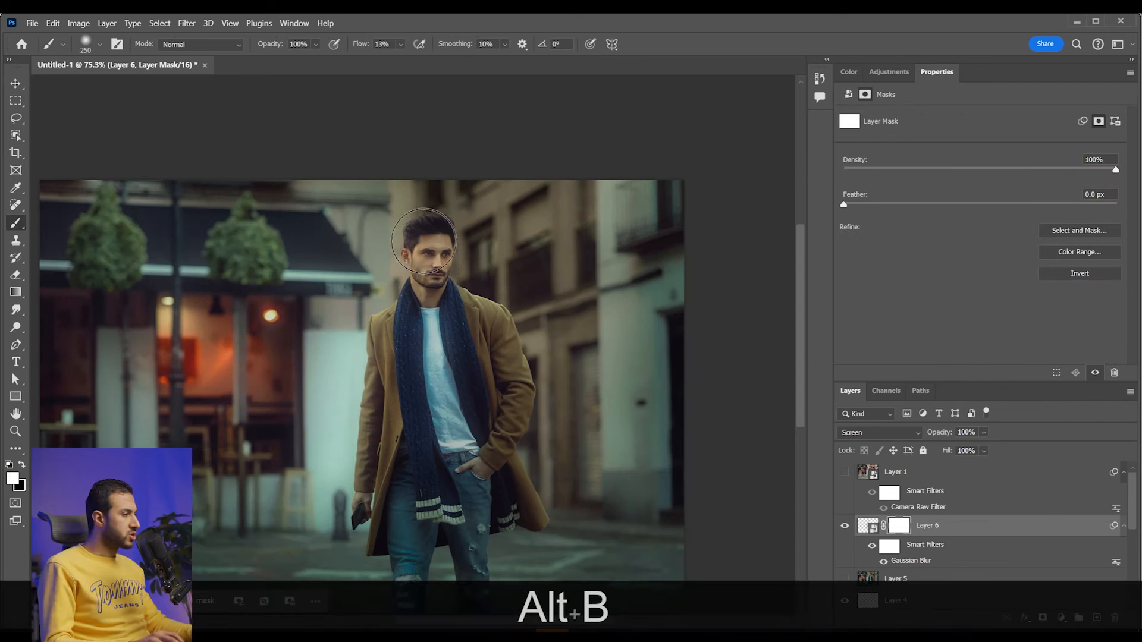
{"action": "key", "text": "x"}
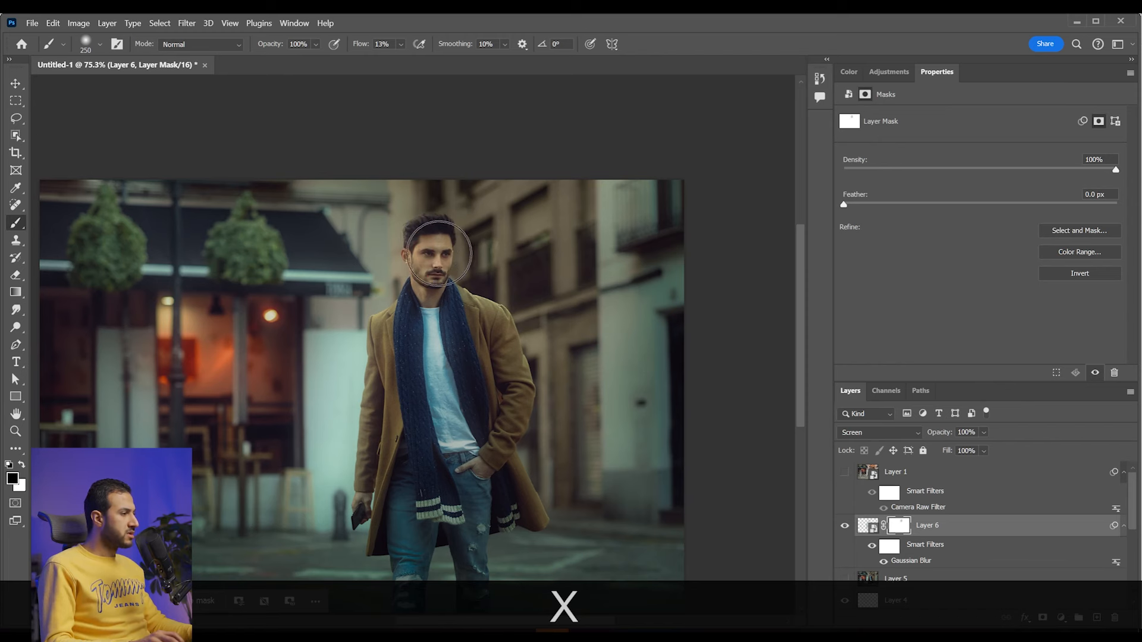
{"action": "scroll", "coordinate": [516, 404], "scroll_direction": "down", "scroll_amount": 4}
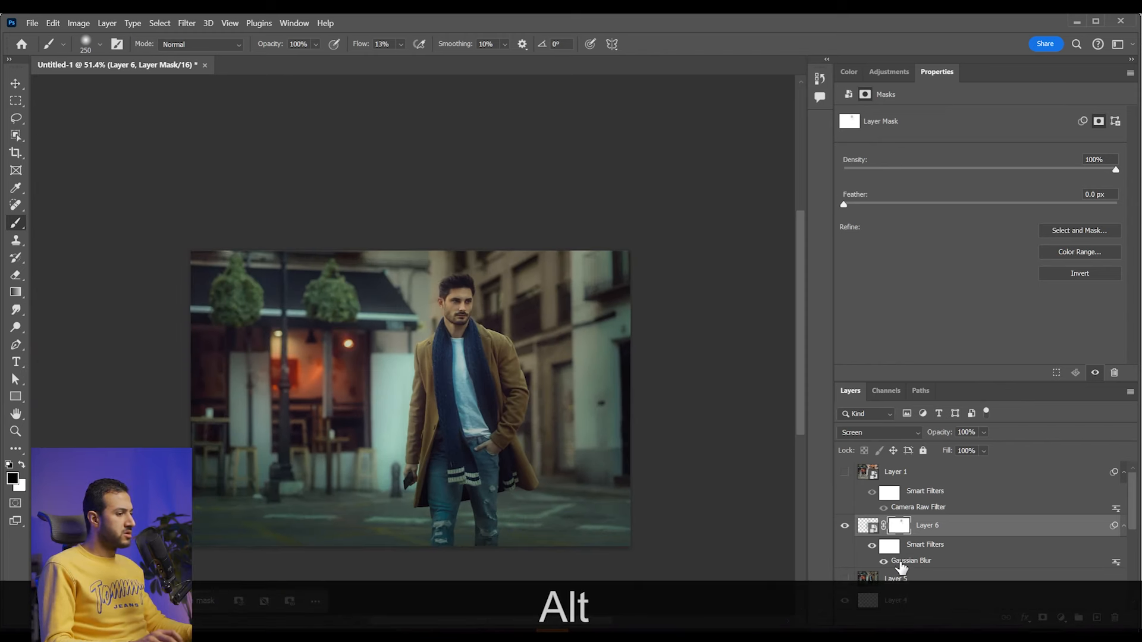
Step: Compare the image with Layer 6 hidden and shown, and paint over the man's body in black on its layer mask
{"action": "left_click", "coordinate": [845, 527]}
{"action": "left_click", "coordinate": [846, 527]}
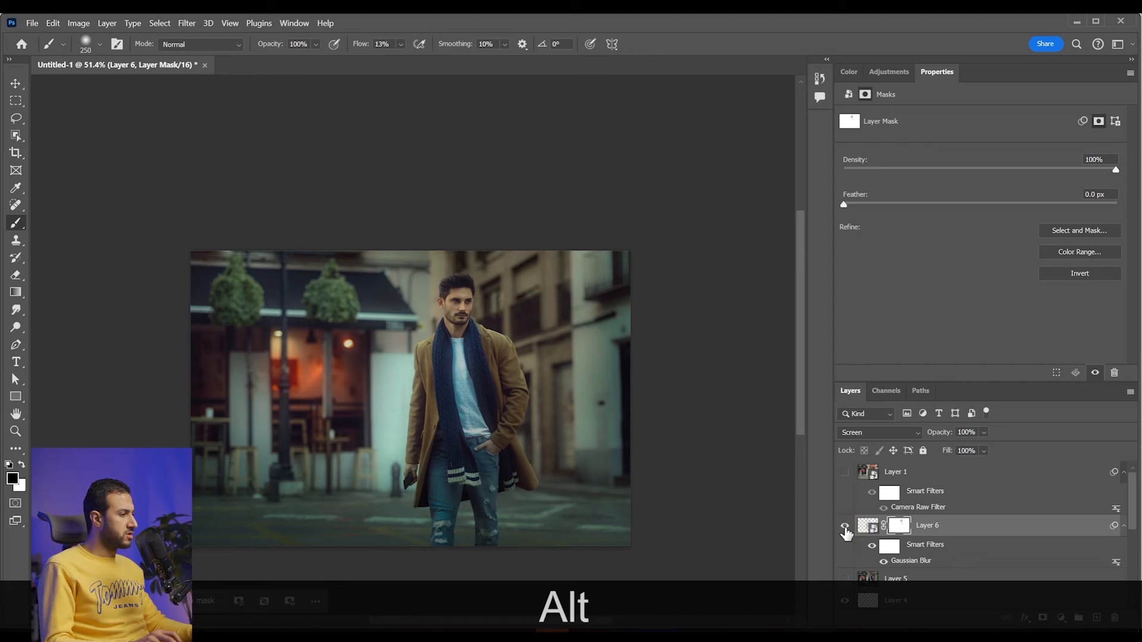
{"action": "left_click", "coordinate": [845, 527]}
{"action": "left_click", "coordinate": [846, 527]}
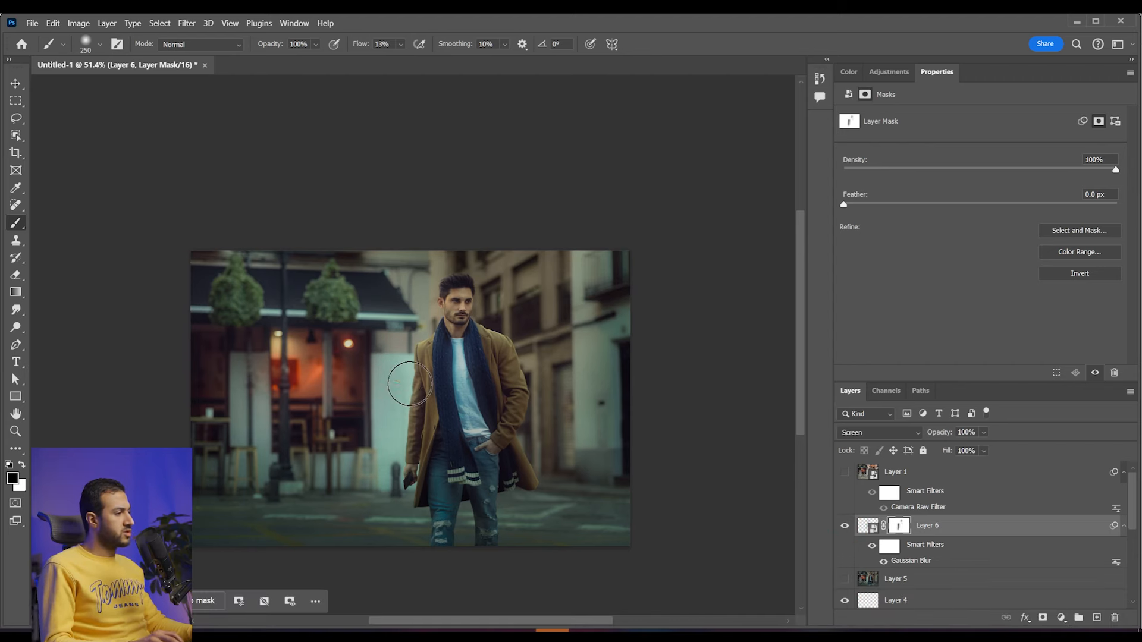
Step: Try duplicating Layer 6 with its mask and Gaussian Blur, and undo the duplication
{"action": "scroll", "coordinate": [459, 384], "scroll_direction": "down", "scroll_amount": 1}
{"action": "scroll", "coordinate": [459, 384], "scroll_direction": "up", "scroll_amount": 2}
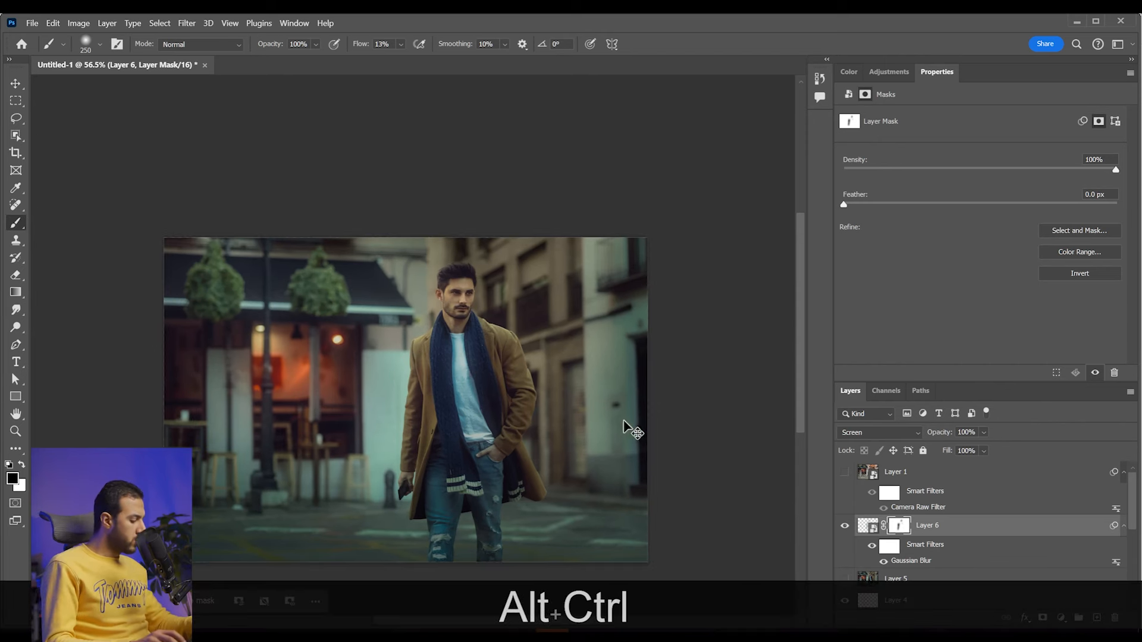
{"action": "key", "text": "ctrl+j"}
{"action": "key", "text": "ctrl"}
{"action": "key", "text": "ctrl+z"}
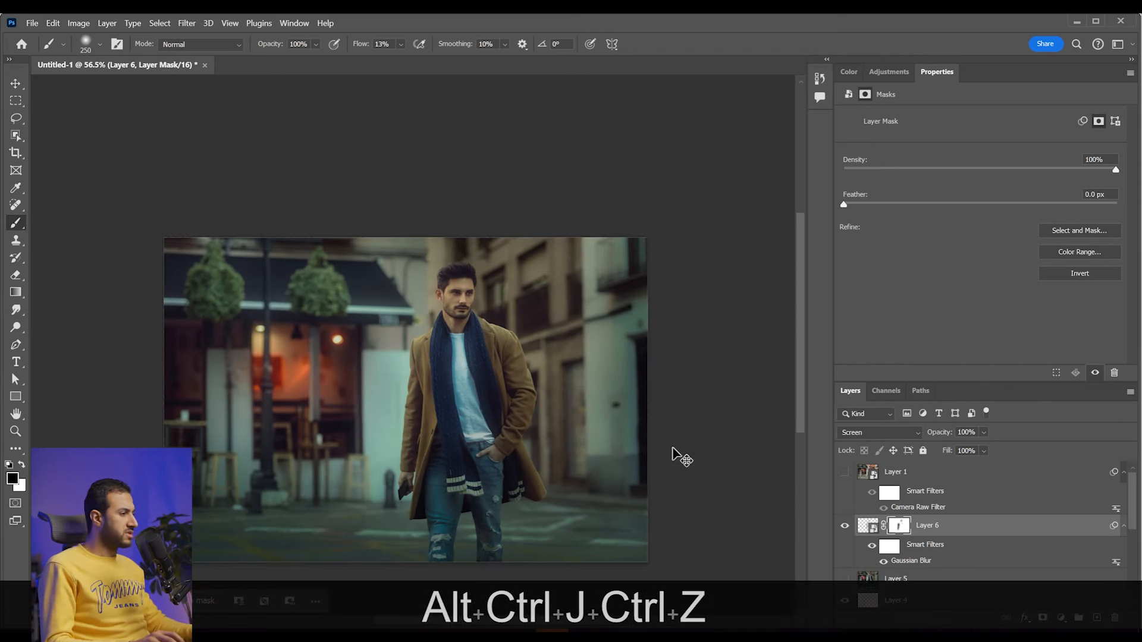
Step: Reduce Layer 6's opacity to 70% and check the softened glow across the whole image
{"action": "scroll", "coordinate": [506, 391], "scroll_direction": "down", "scroll_amount": 4}
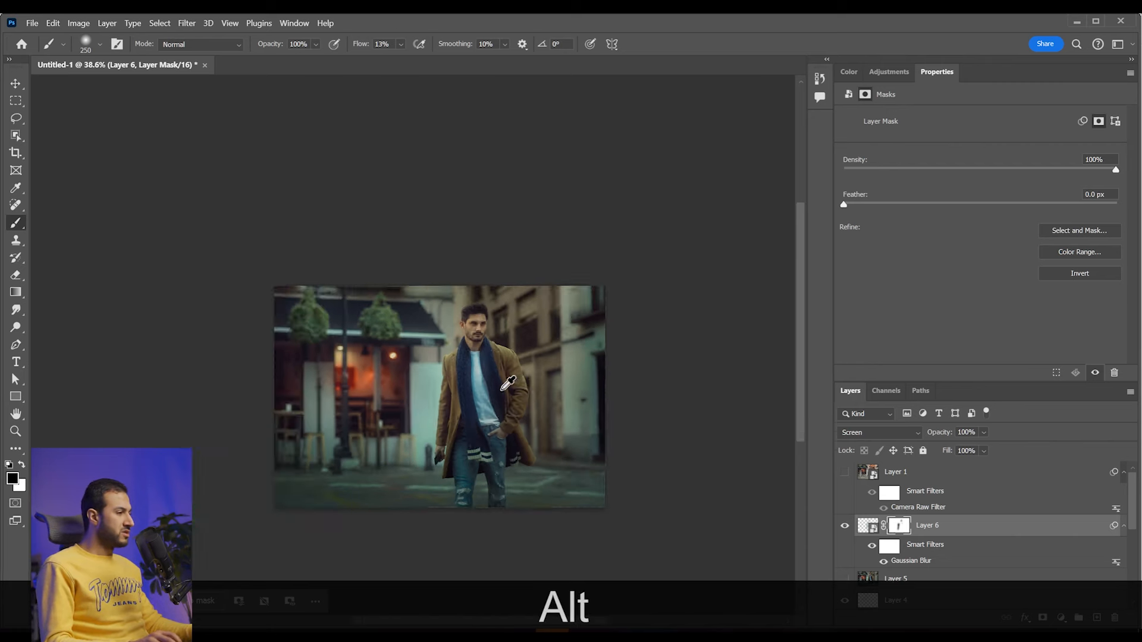
{"action": "scroll", "coordinate": [498, 391], "scroll_direction": "up", "scroll_amount": 5}
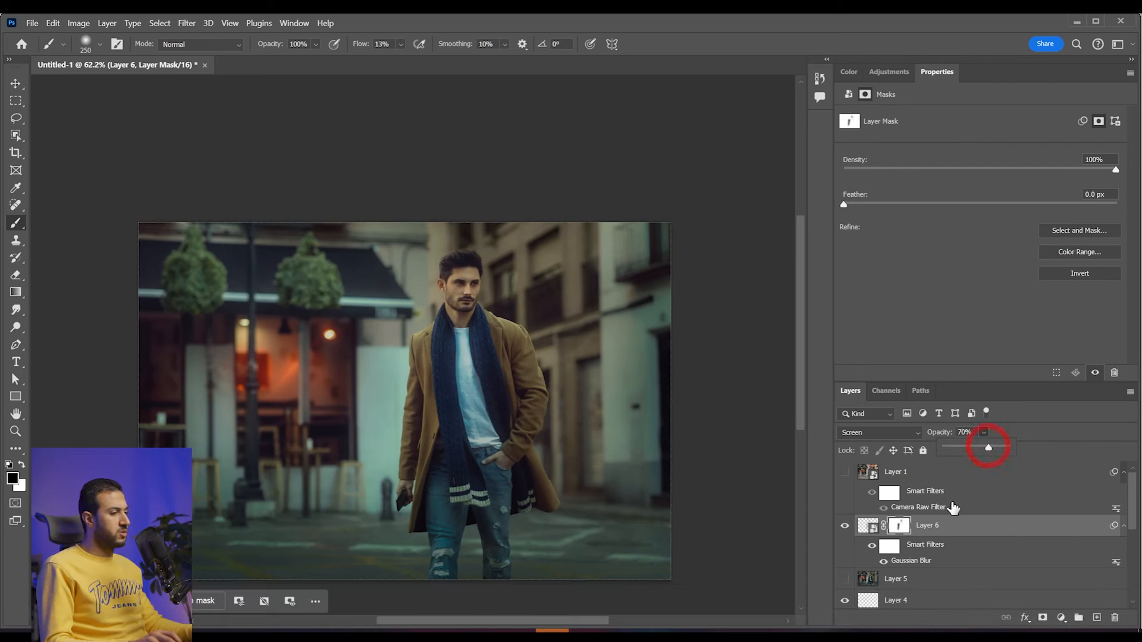
{"action": "scroll", "coordinate": [497, 438], "scroll_direction": "down", "scroll_amount": 4}
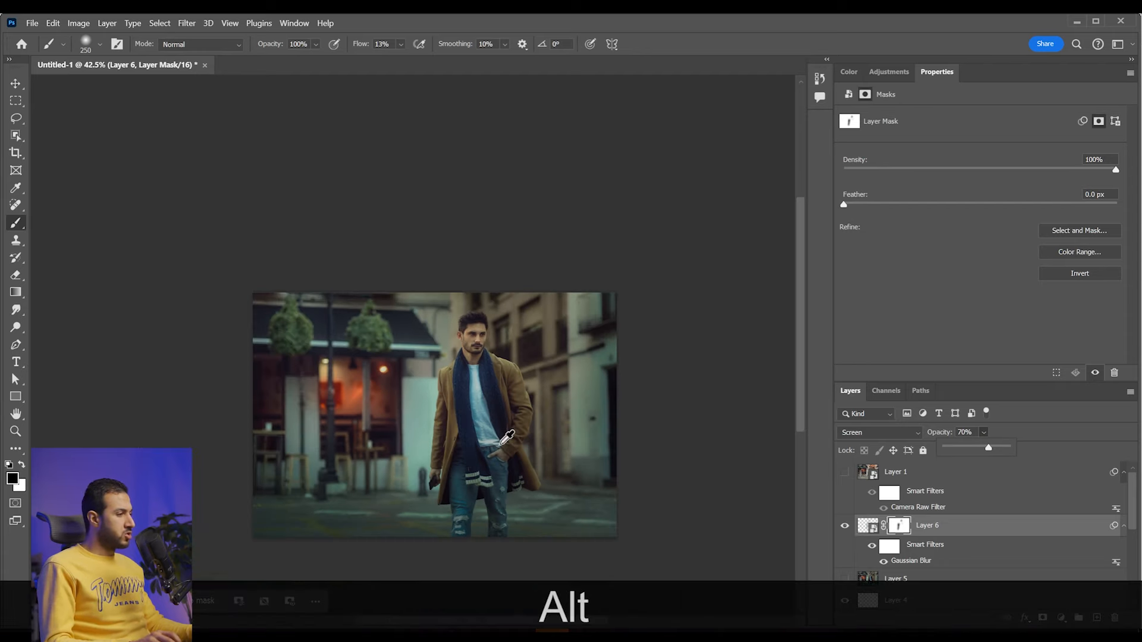
{"action": "scroll", "coordinate": [498, 439], "scroll_direction": "up", "scroll_amount": 6}
{"action": "left_click_drag", "start_coordinate": [488, 372], "coordinate": [519, 340]}
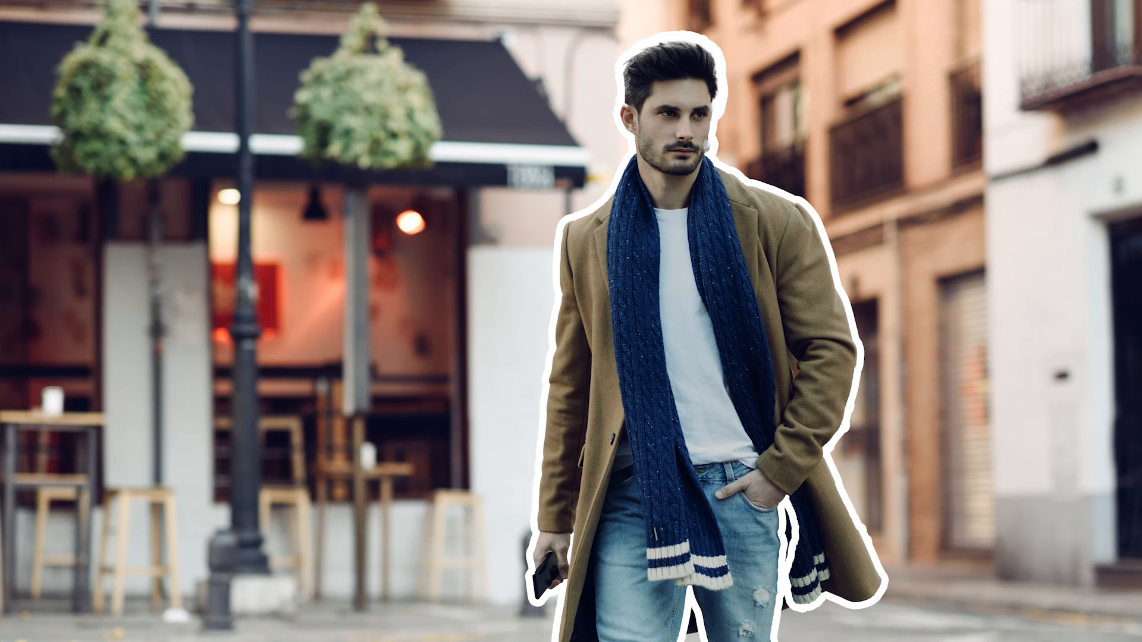